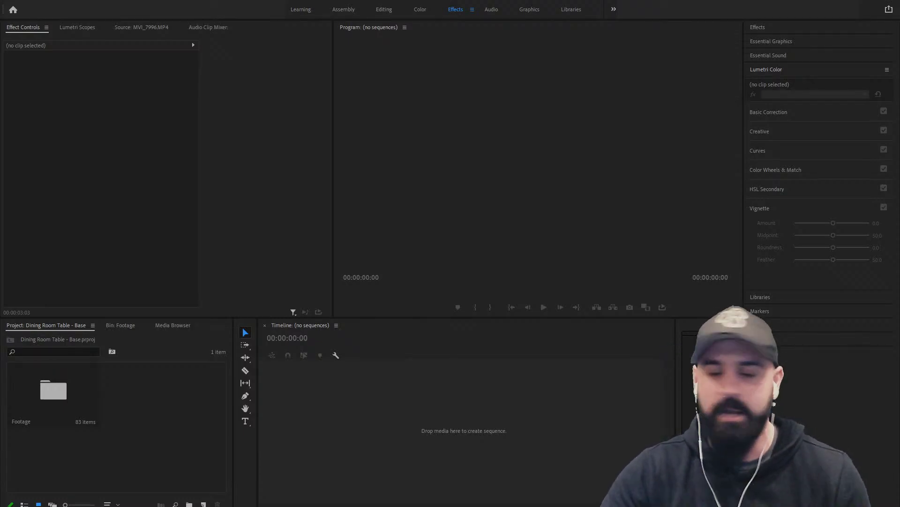
Create a sequence named Dining Room Table - Base and open the Footage bin
{"action": "left_click", "coordinate": [149, 414]}
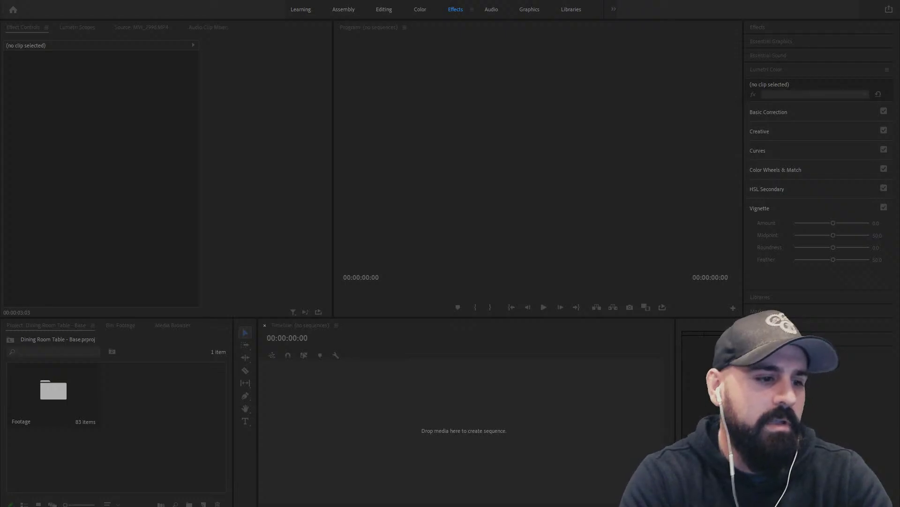
{"action": "key", "text": "Return"}
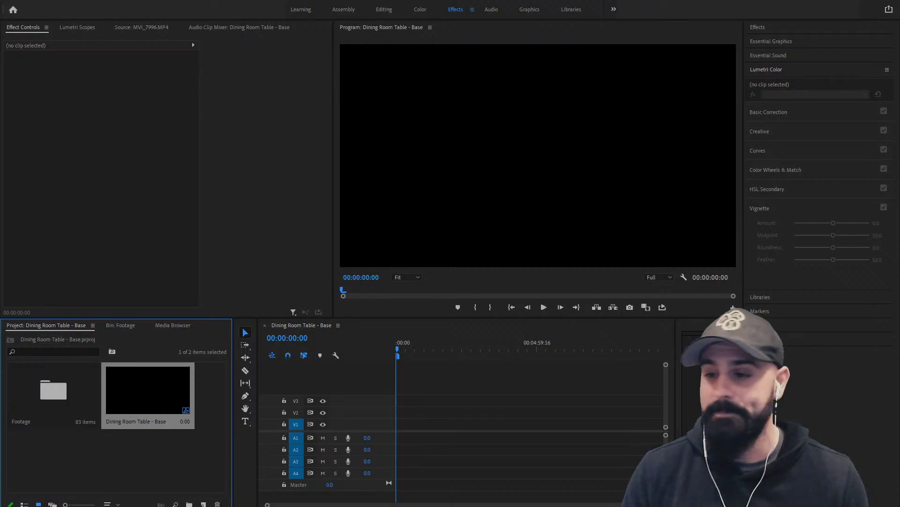
{"action": "double_click", "coordinate": [59, 390]}
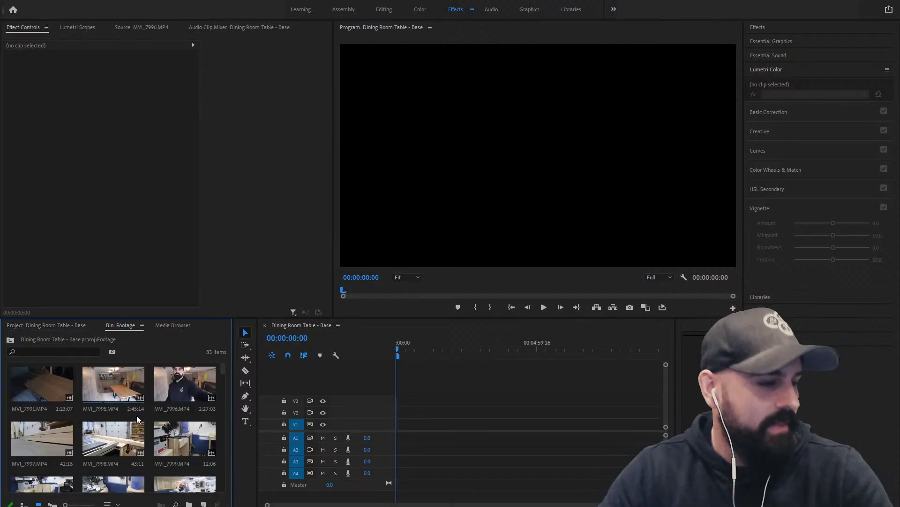
Browse the clips in the Footage bin, select MVI_7995.MP4 and bring up the Source monitor
{"action": "scroll", "coordinate": [136, 415], "scroll_direction": "down", "scroll_amount": 5}
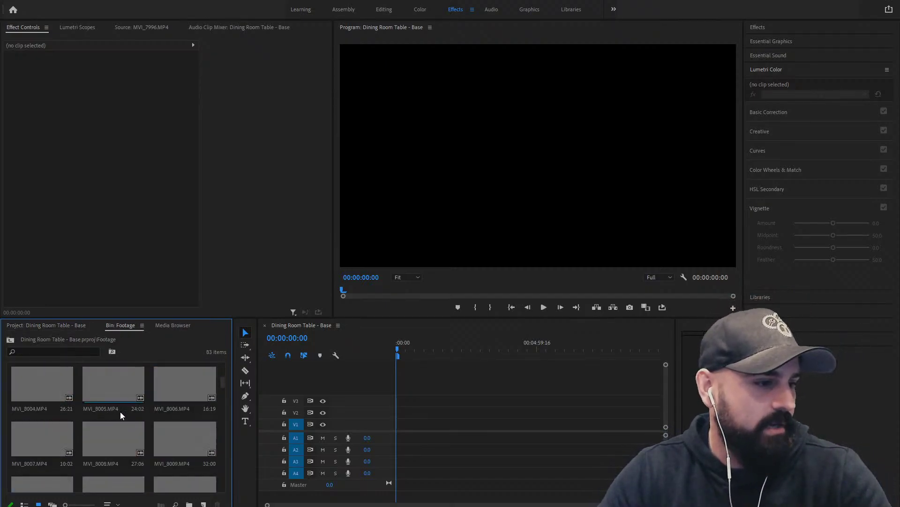
{"action": "scroll", "coordinate": [94, 409], "scroll_direction": "down", "scroll_amount": 2}
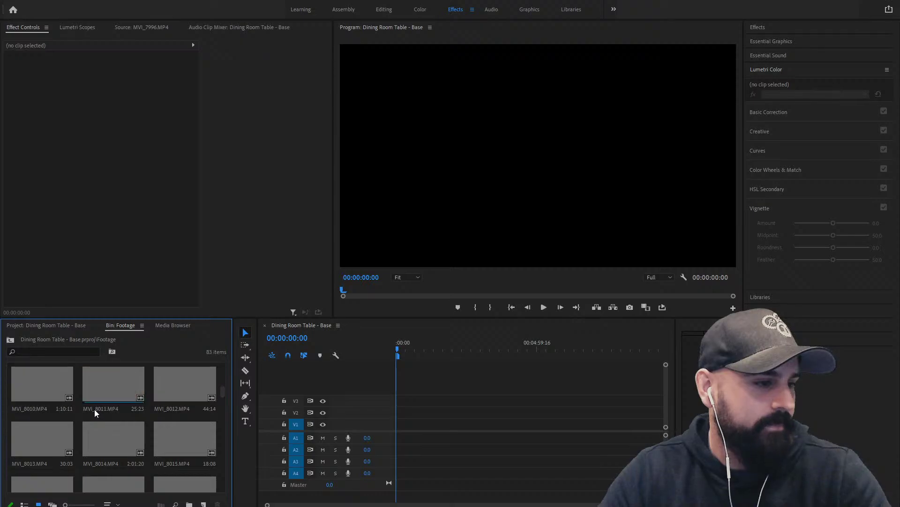
{"action": "scroll", "coordinate": [99, 409], "scroll_direction": "up", "scroll_amount": 5}
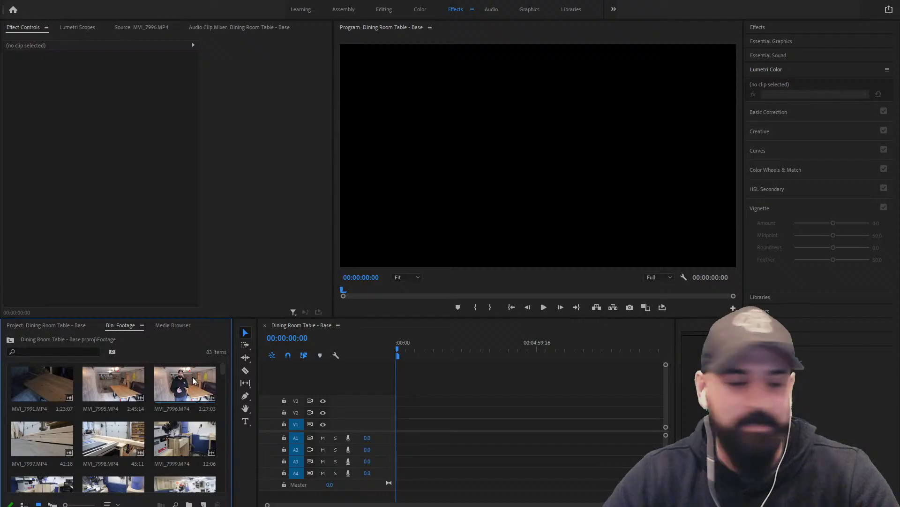
{"action": "left_click", "coordinate": [112, 382]}
{"action": "left_click", "coordinate": [136, 28]}
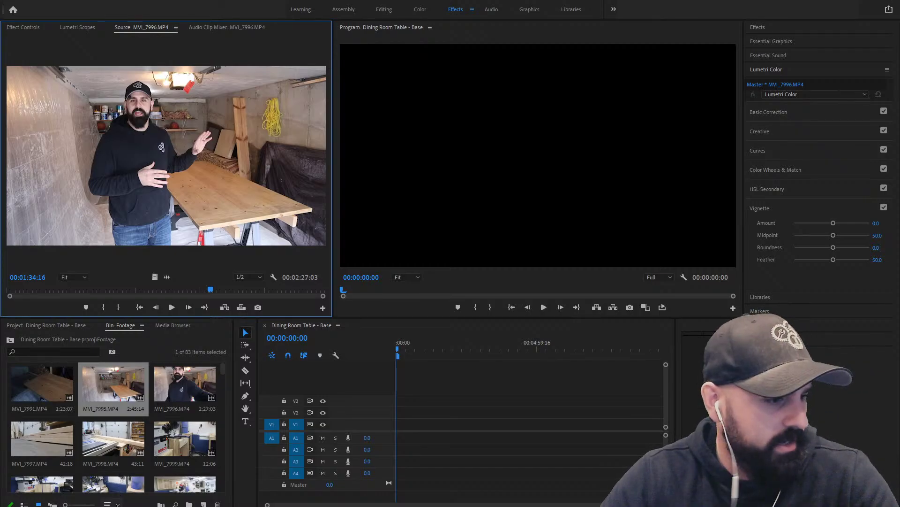
Sort the Footage bin's clips in ascending file-name order, starting with MVI_7975.MP4
{"action": "left_click", "coordinate": [116, 504]}
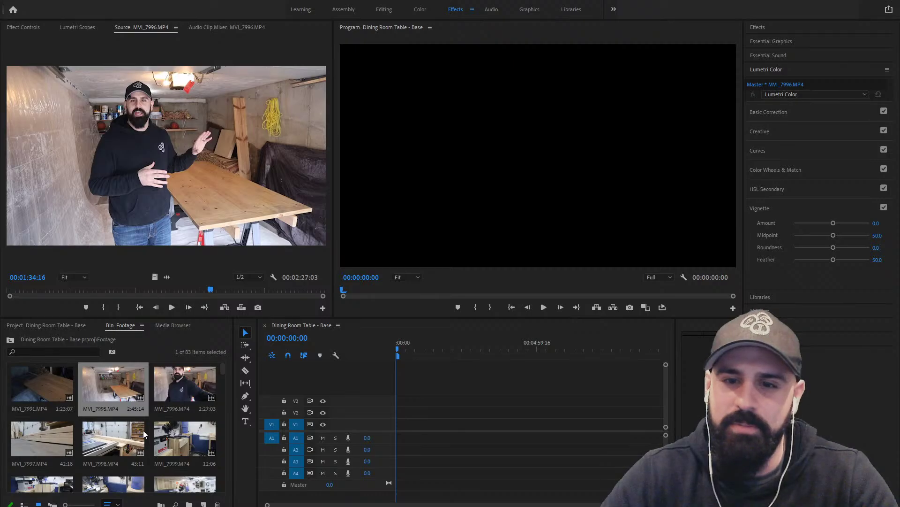
{"action": "left_click", "coordinate": [107, 503]}
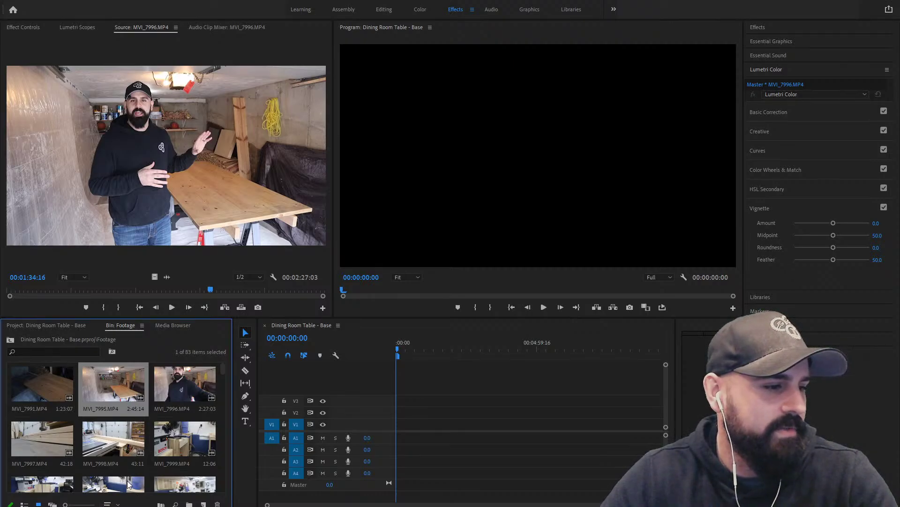
{"action": "left_click", "coordinate": [116, 503]}
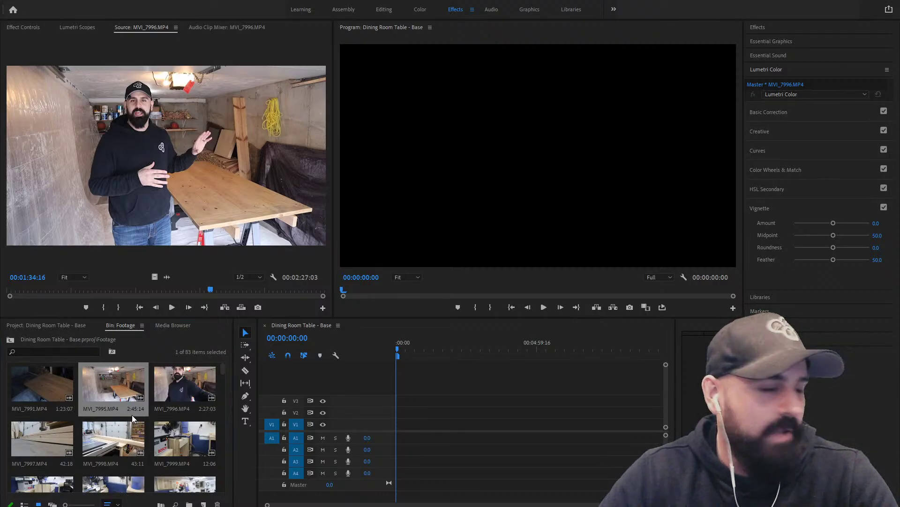
{"action": "left_click", "coordinate": [108, 503]}
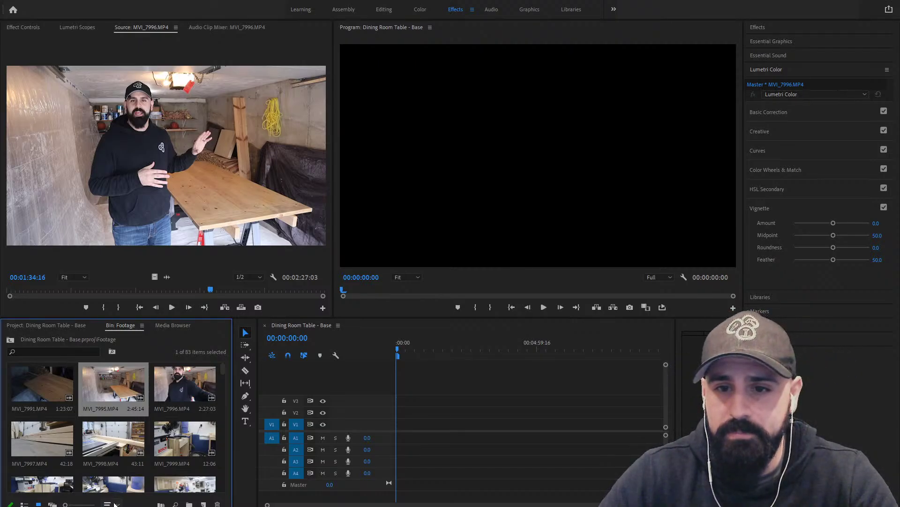
{"action": "left_click", "coordinate": [115, 504]}
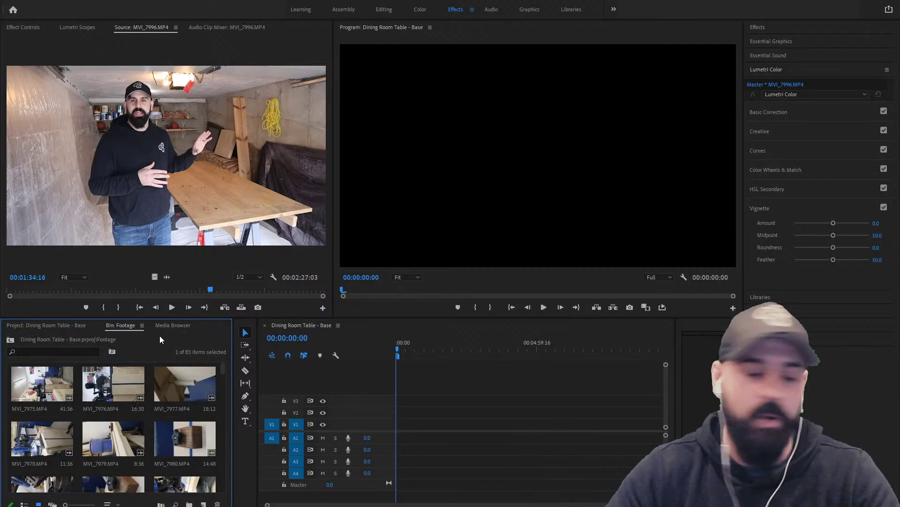
Open MVI_7995.MP4 in the Source monitor and review it from about 40 seconds in, then near its end
{"action": "scroll", "coordinate": [136, 407], "scroll_direction": "down", "scroll_amount": 3}
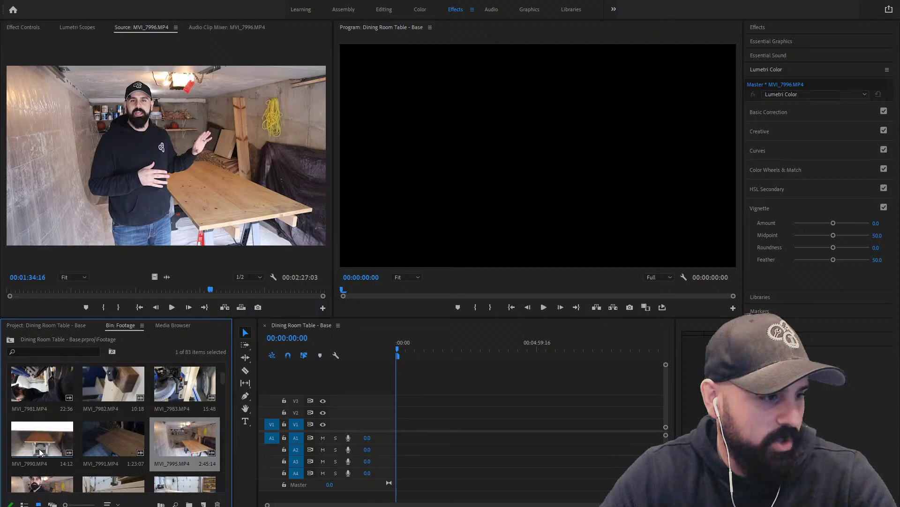
{"action": "scroll", "coordinate": [142, 438], "scroll_direction": "down", "scroll_amount": 2}
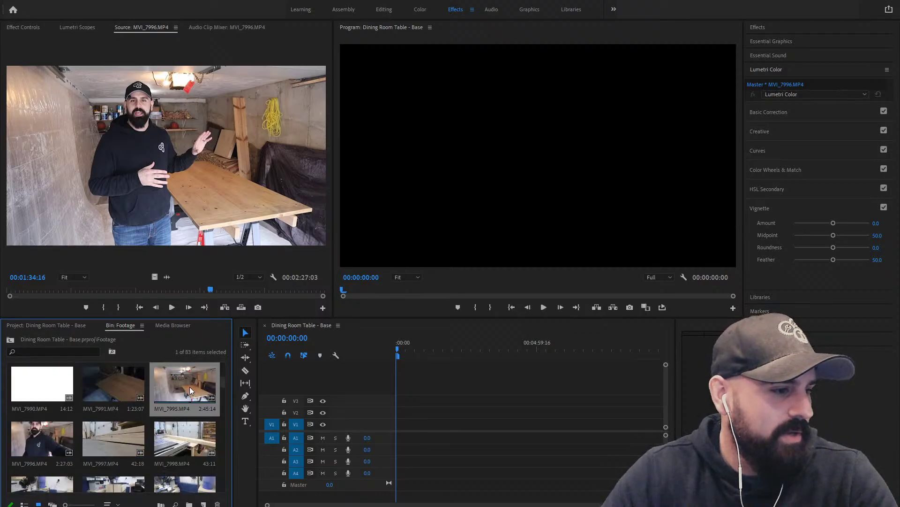
{"action": "left_click_drag", "start_coordinate": [185, 314], "coordinate": [133, 274]}
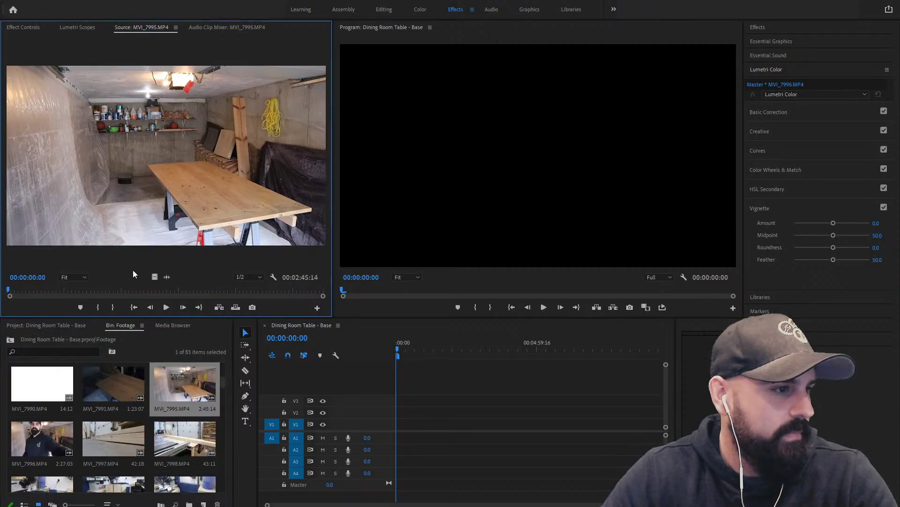
{"action": "left_click", "coordinate": [83, 291]}
{"action": "key", "text": "space"}
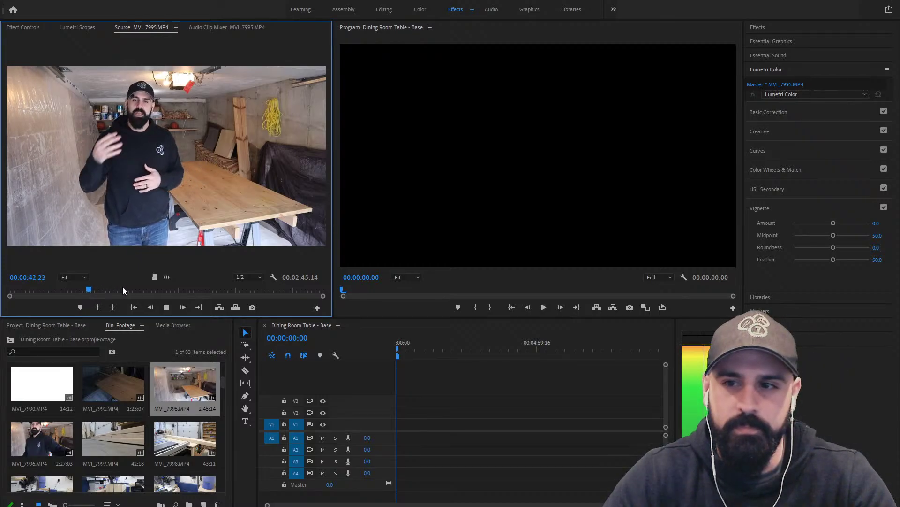
{"action": "key", "text": "space"}
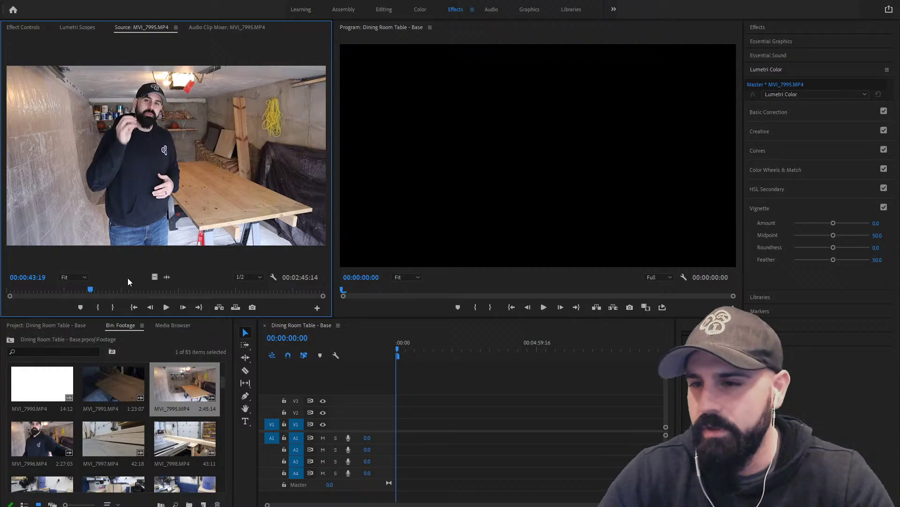
{"action": "key", "text": "space"}
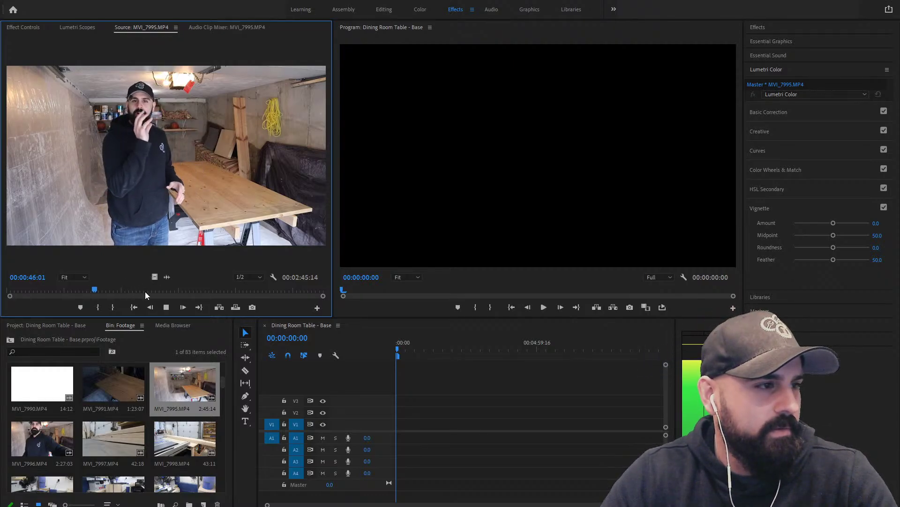
{"action": "key", "text": "space"}
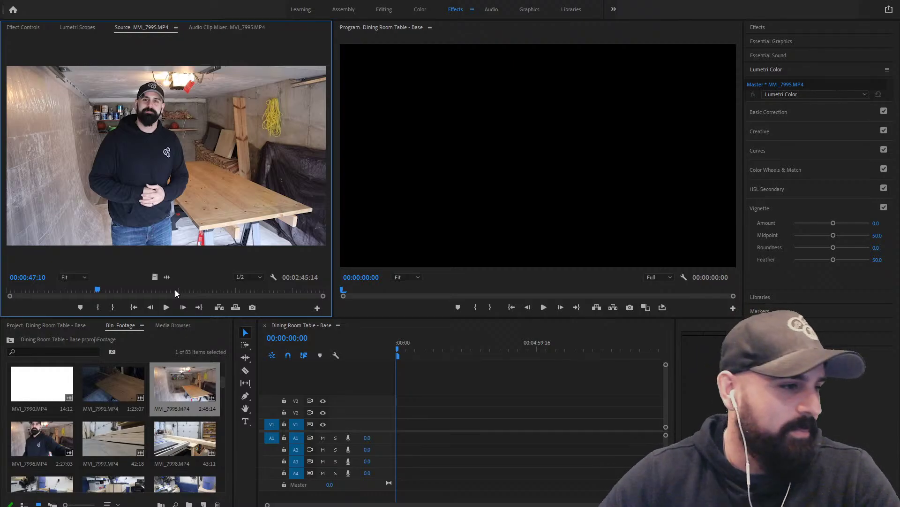
{"action": "left_click", "coordinate": [305, 290]}
Load MVI_7996.MP4 in the Source monitor and scrub back to 00:01:29:19
{"action": "double_click", "coordinate": [26, 451]}
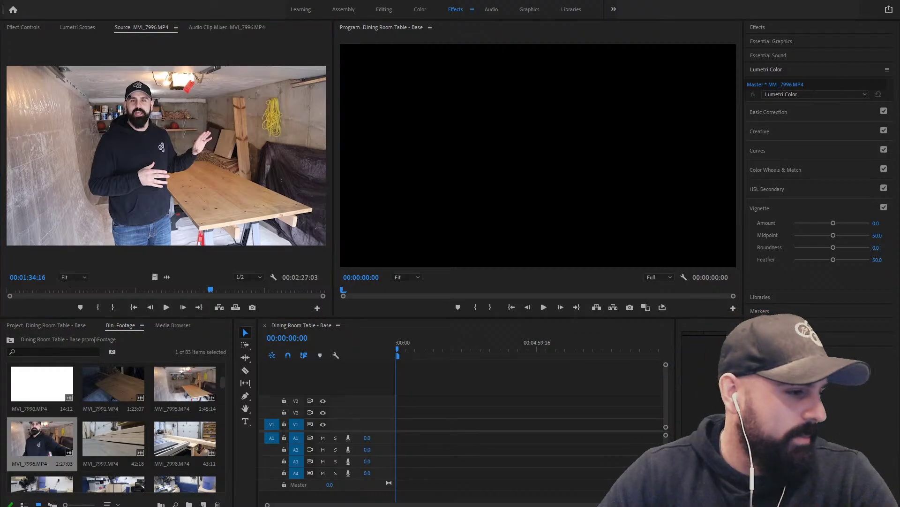
{"action": "left_click", "coordinate": [42, 438]}
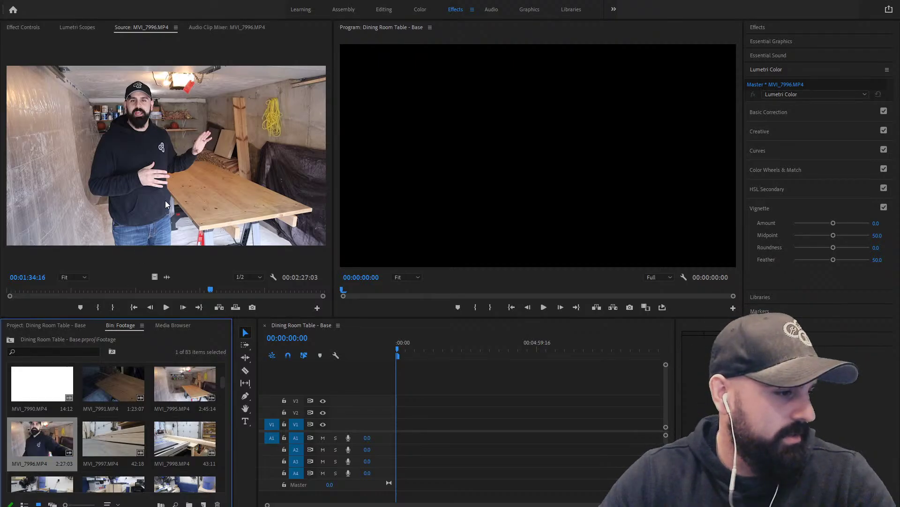
{"action": "left_click_drag", "start_coordinate": [211, 290], "coordinate": [205, 293]}
{"action": "left_click", "coordinate": [200, 292]}
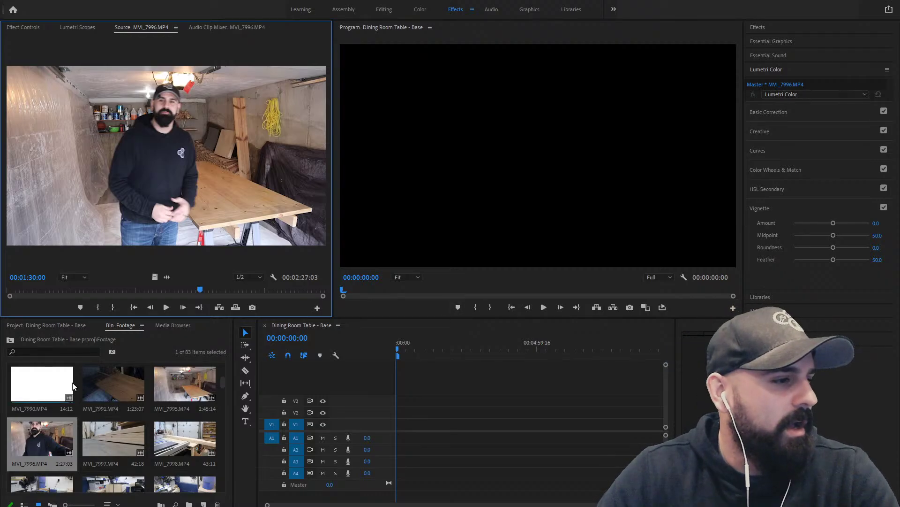
{"action": "left_click", "coordinate": [200, 291]}
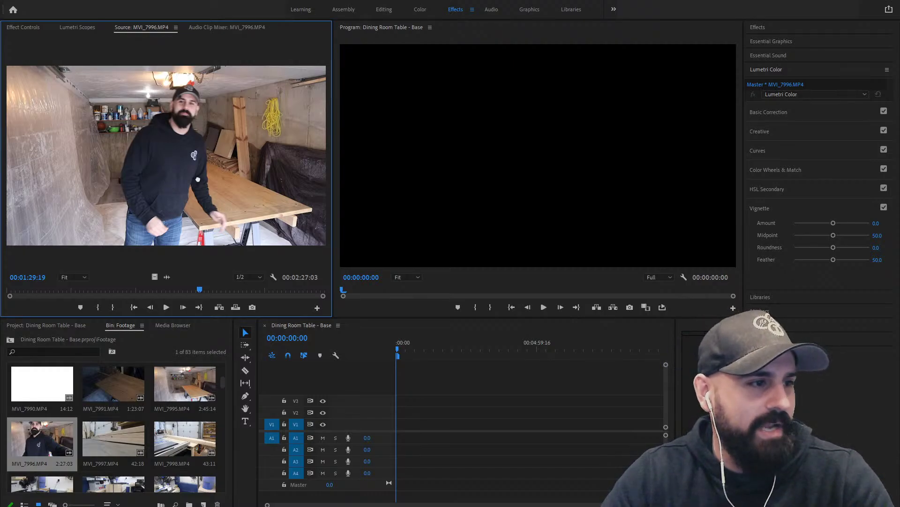
Place MVI_7996.MP4 at the start of the sequence on V1 and A1, and make audio track A1 taller
{"action": "left_click_drag", "start_coordinate": [392, 352], "coordinate": [400, 423]}
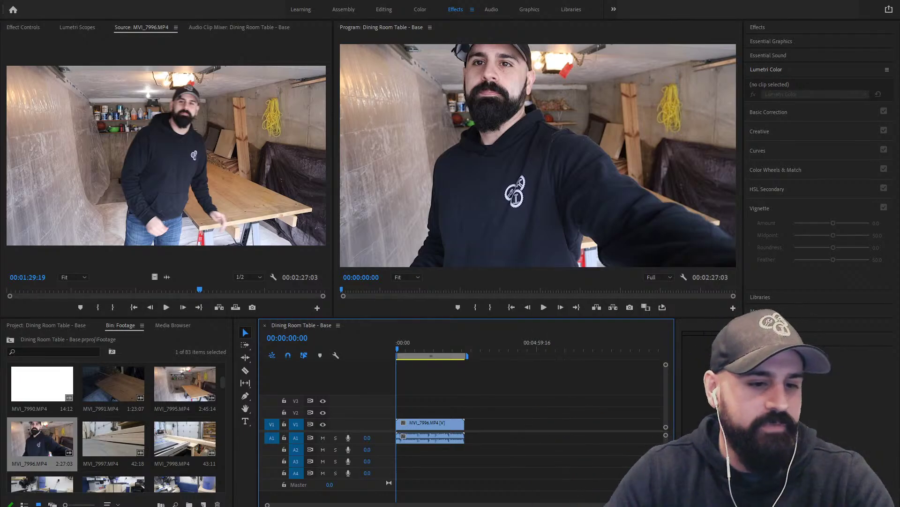
{"action": "key", "text": "equal"}
{"action": "key", "text": "equal"}
{"action": "key", "text": "equal"}
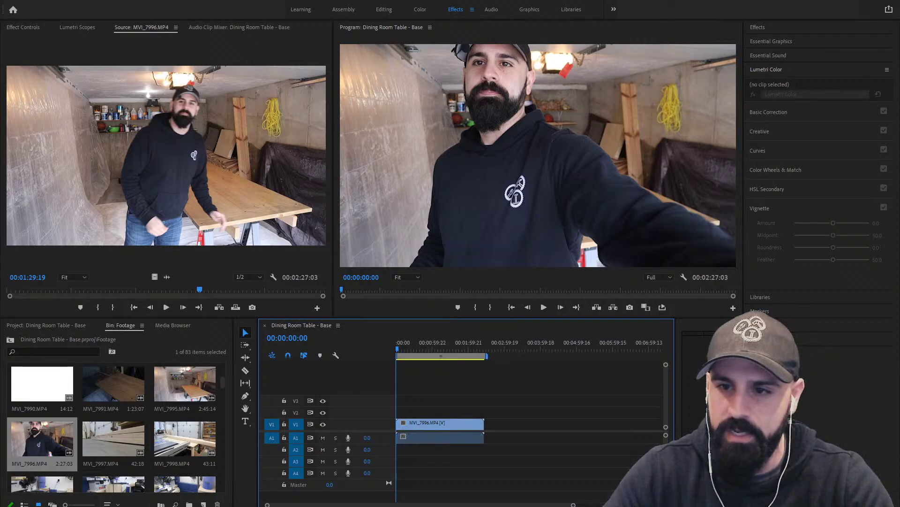
{"action": "key", "text": "equal"}
{"action": "key", "text": "equal"}
{"action": "key", "text": "equal"}
{"action": "key", "text": "equal"}
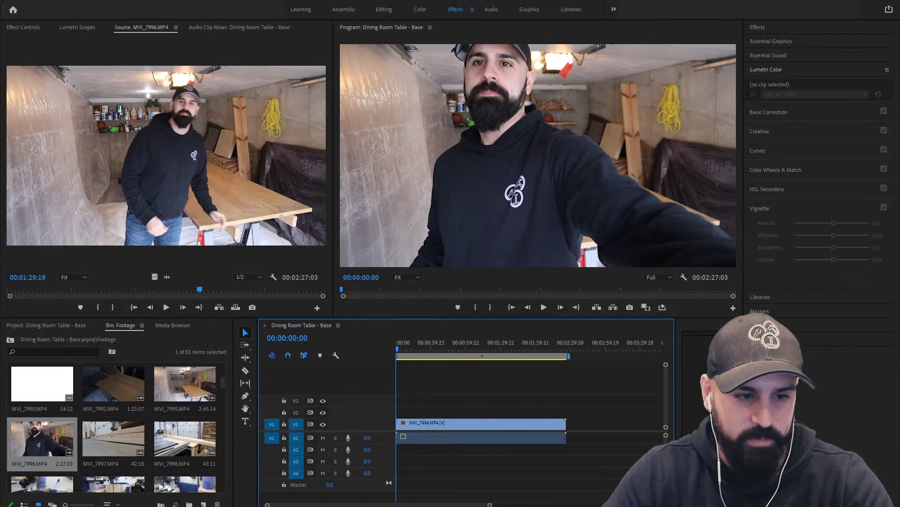
{"action": "key", "text": "equal"}
{"action": "key", "text": "equal"}
{"action": "key", "text": "equal"}
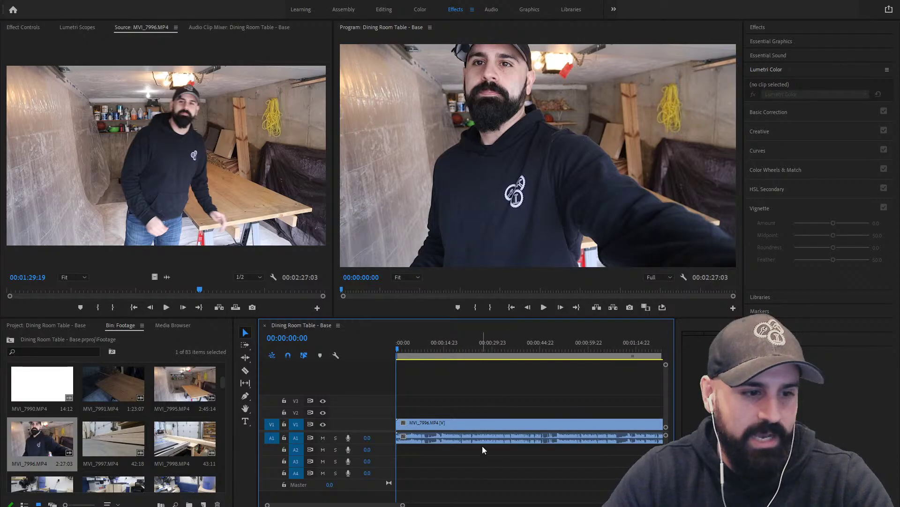
{"action": "left_click_drag", "start_coordinate": [389, 442], "coordinate": [386, 458]}
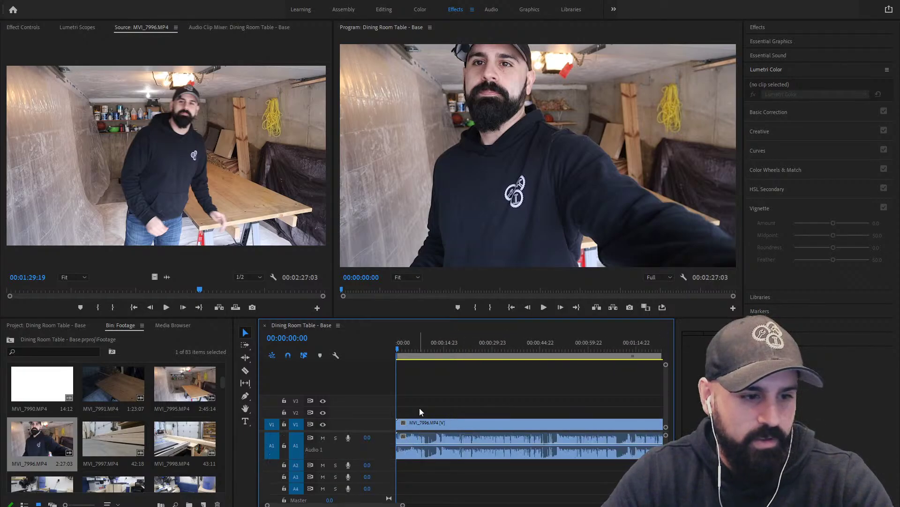
Scrub and play through MVI_7996.MP4 in the sequence, stopping the playhead at 00:01:28:17
{"action": "left_click", "coordinate": [429, 349]}
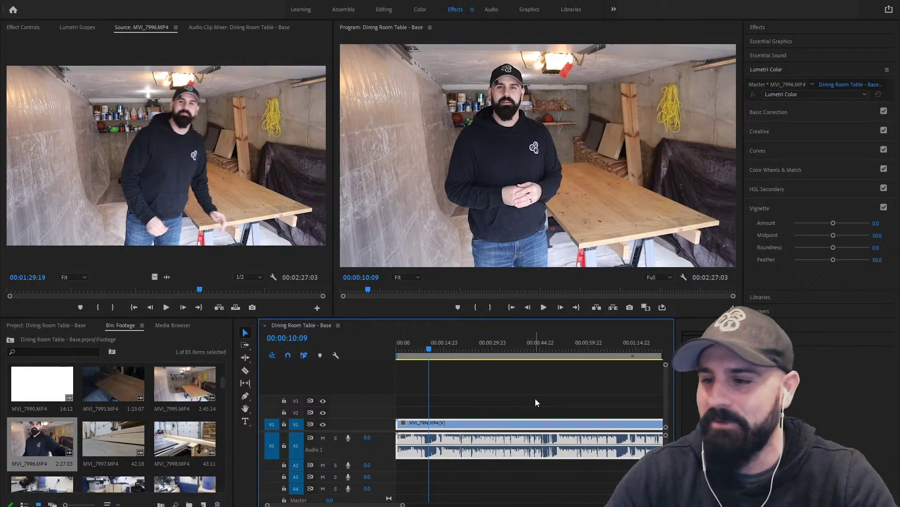
{"action": "left_click", "coordinate": [549, 343]}
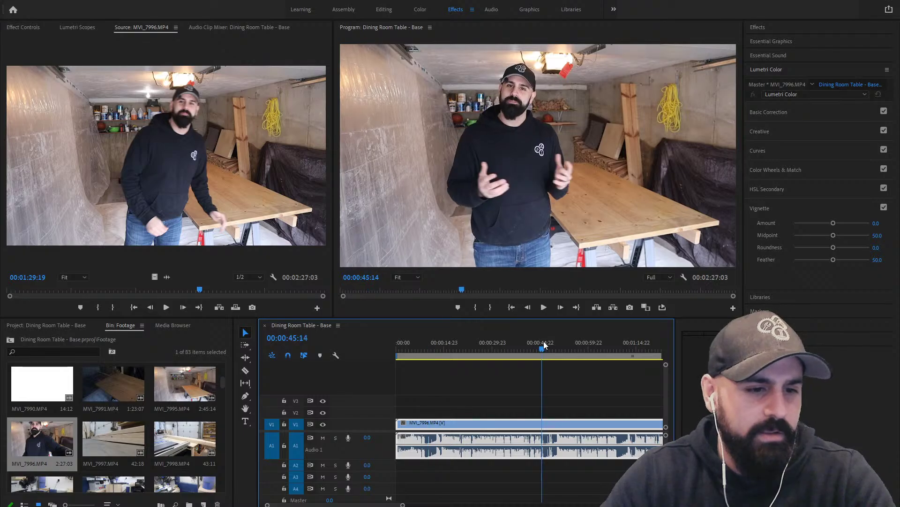
{"action": "left_click_drag", "start_coordinate": [551, 342], "coordinate": [557, 343]}
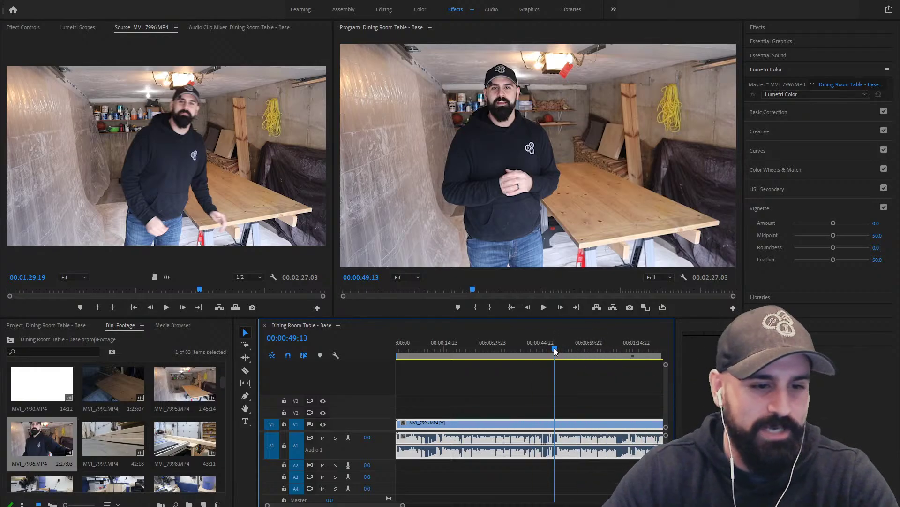
{"action": "key", "text": "space"}
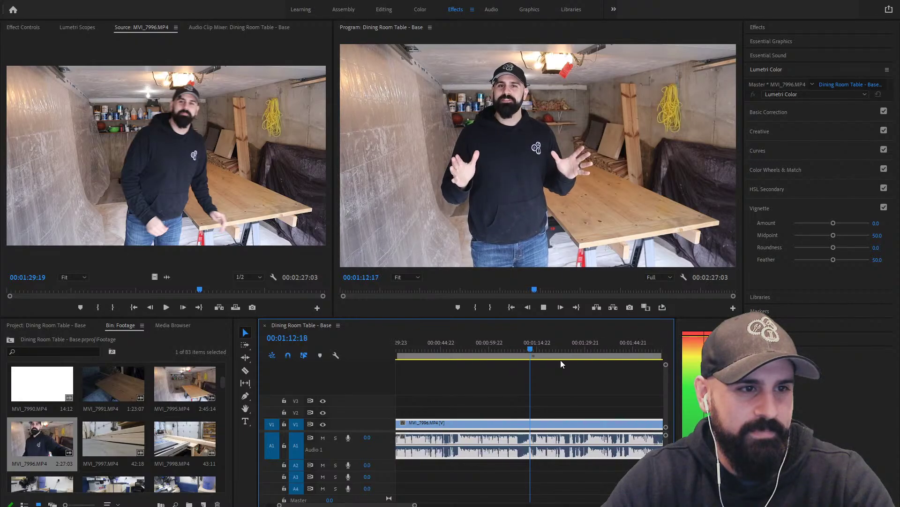
{"action": "key", "text": "space"}
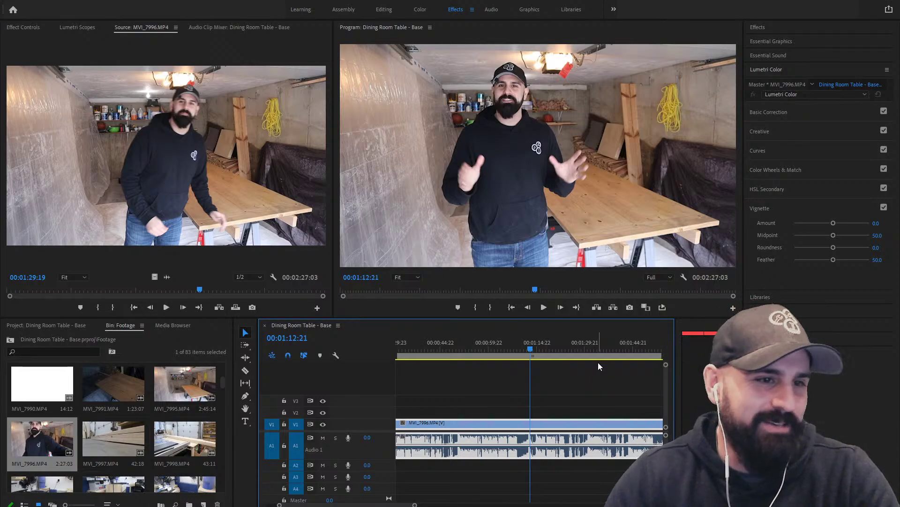
{"action": "key", "text": "space"}
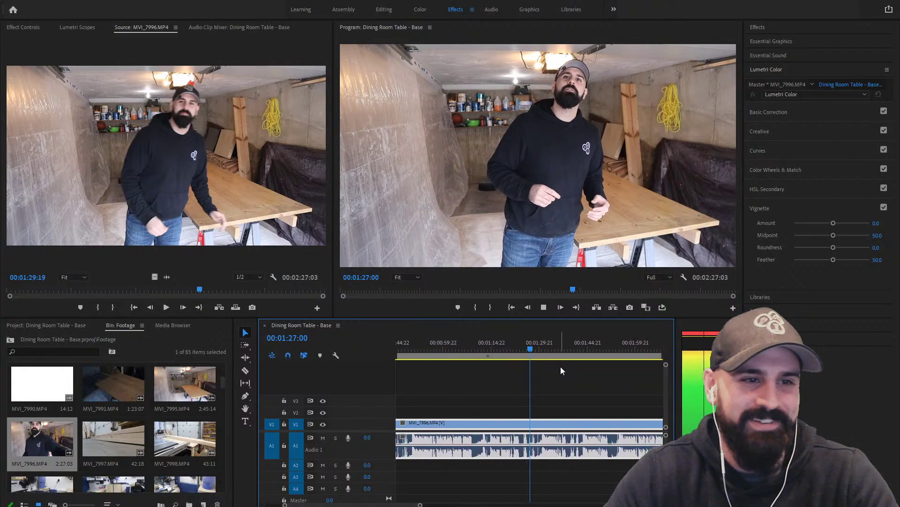
{"action": "key", "text": "space"}
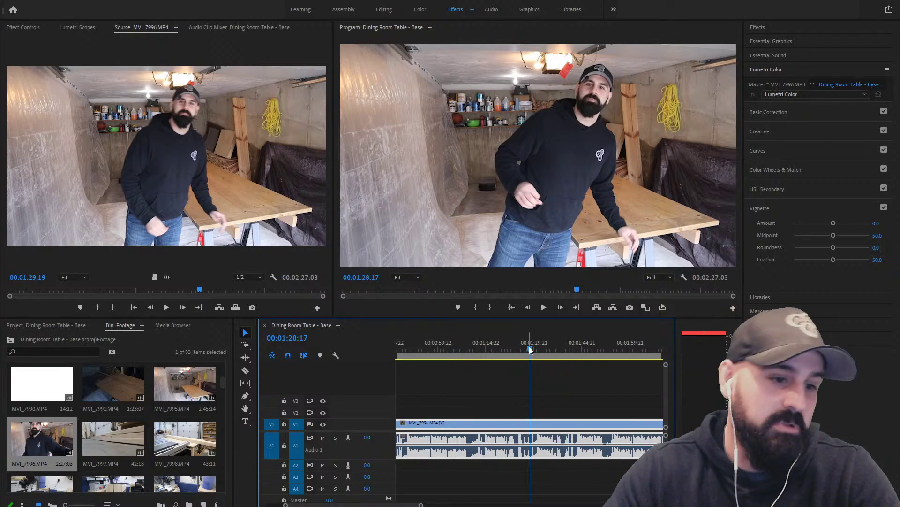
Locate the start of the wanted line in MVI_7996.MP4 on the timeline and split the clip at 00:01:23:08
{"action": "left_click_drag", "start_coordinate": [529, 347], "coordinate": [518, 351]}
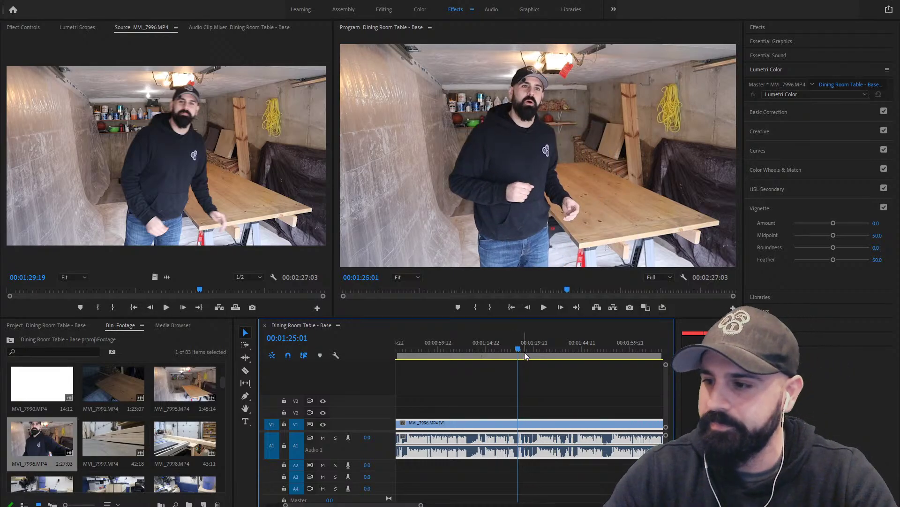
{"action": "key", "text": "space"}
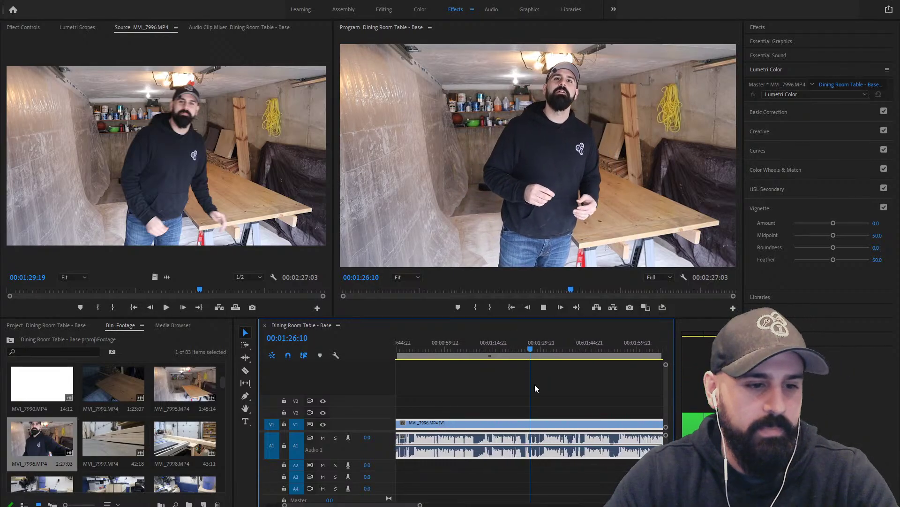
{"action": "left_click", "coordinate": [516, 348]}
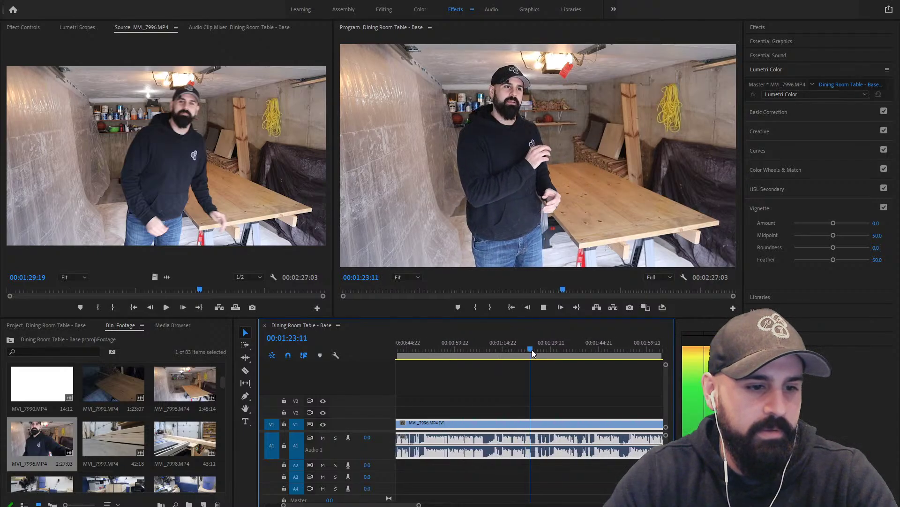
{"action": "key", "text": "space"}
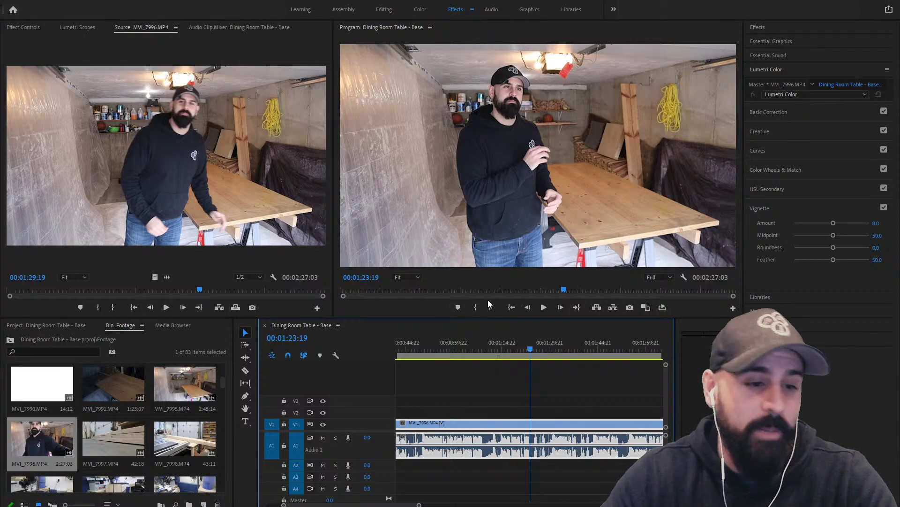
{"action": "left_click_drag", "start_coordinate": [530, 345], "coordinate": [528, 347]}
{"action": "key", "text": "ctrl+k"}
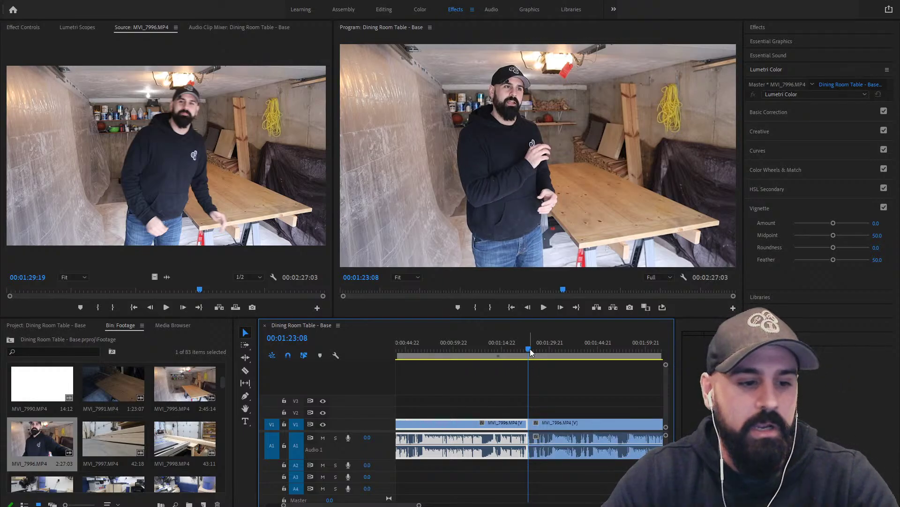
Find the end of the wanted line and split MVI_7996.MP4 again at 00:01:30:19
{"action": "left_click_drag", "start_coordinate": [530, 348], "coordinate": [537, 349]}
{"action": "left_click_drag", "start_coordinate": [541, 350], "coordinate": [553, 351]}
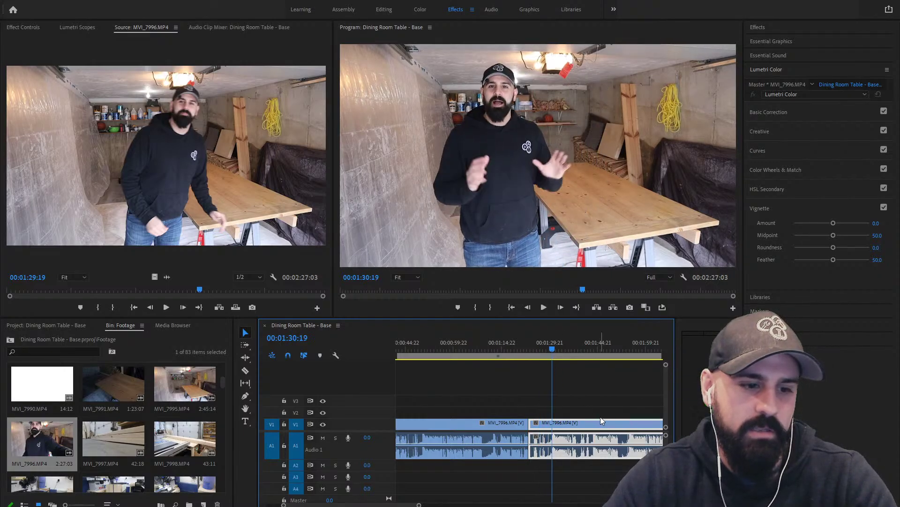
{"action": "key", "text": "ctrl+k"}
{"action": "scroll", "coordinate": [508, 389], "scroll_direction": "down", "scroll_amount": 2}
{"action": "scroll", "coordinate": [504, 388], "scroll_direction": "down", "scroll_amount": 3}
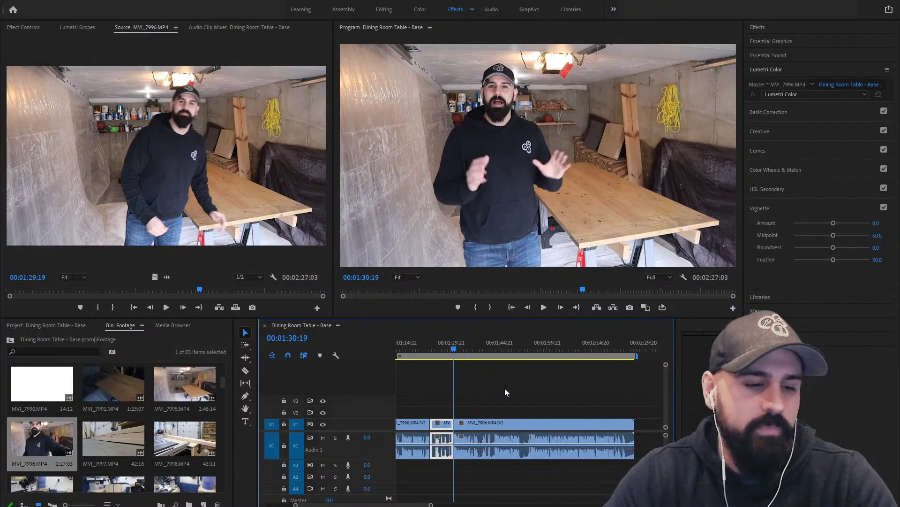
Find the start of the next good take in MVI_7996.MP4 and split the clip at 00:01:54:07
{"action": "left_click", "coordinate": [529, 349]}
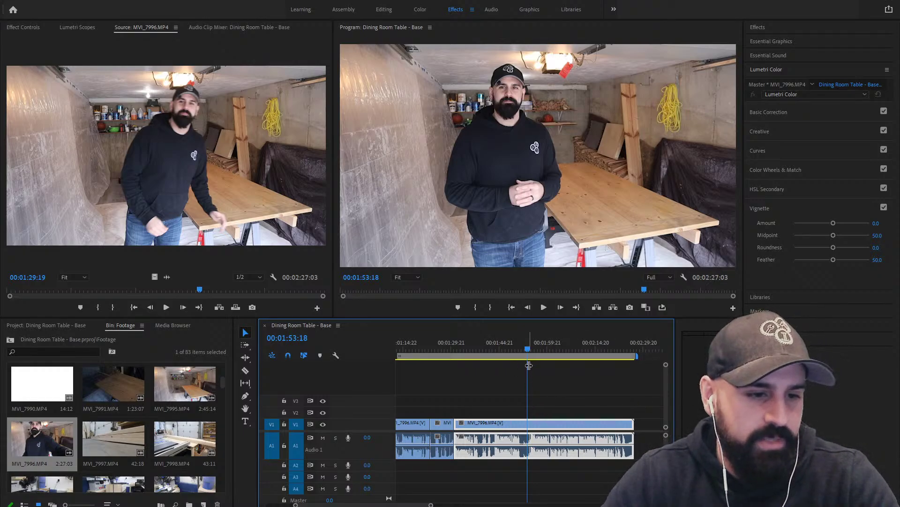
{"action": "key", "text": "="}
{"action": "key", "text": "="}
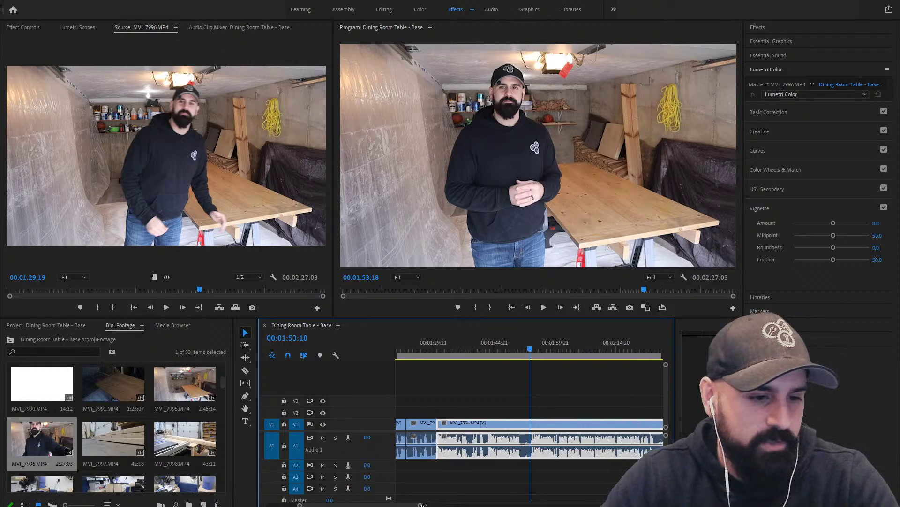
{"action": "key", "text": "="}
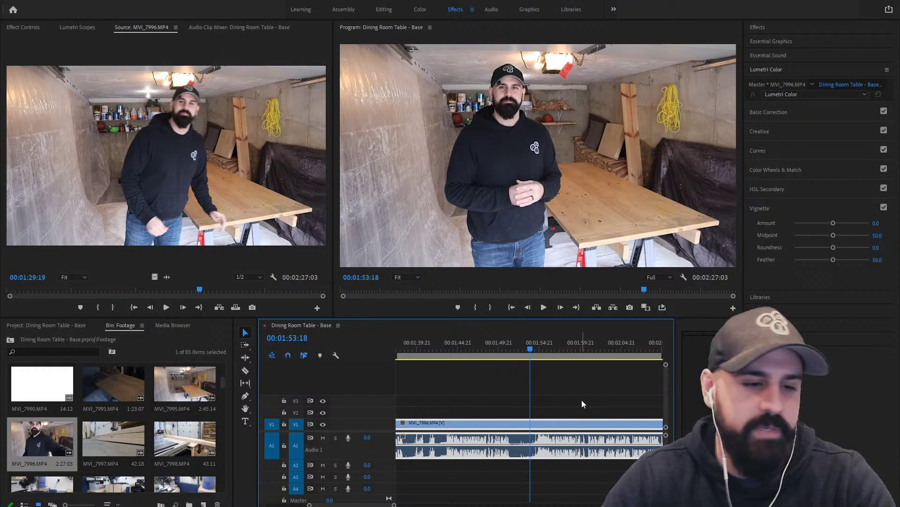
{"action": "key", "text": "space"}
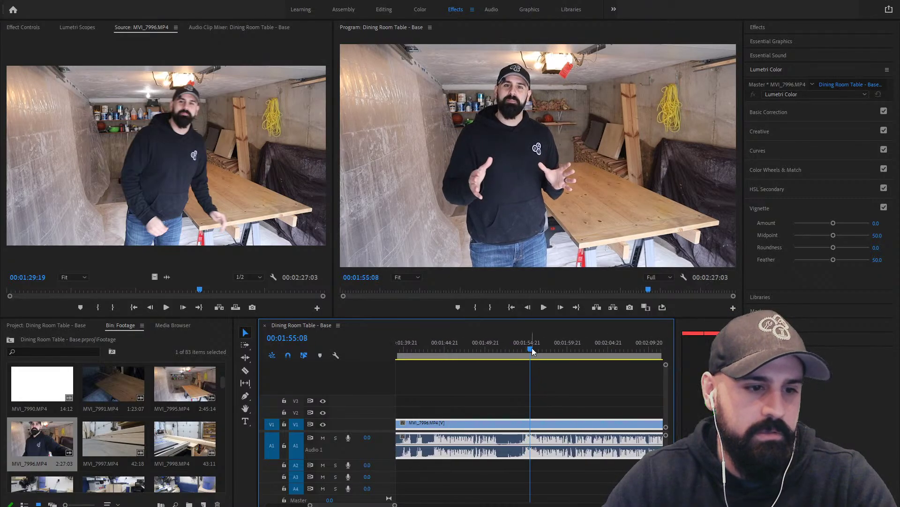
{"action": "left_click", "coordinate": [527, 349]}
{"action": "left_click_drag", "start_coordinate": [527, 347], "coordinate": [522, 351]}
{"action": "key", "text": "ctrl+k"}
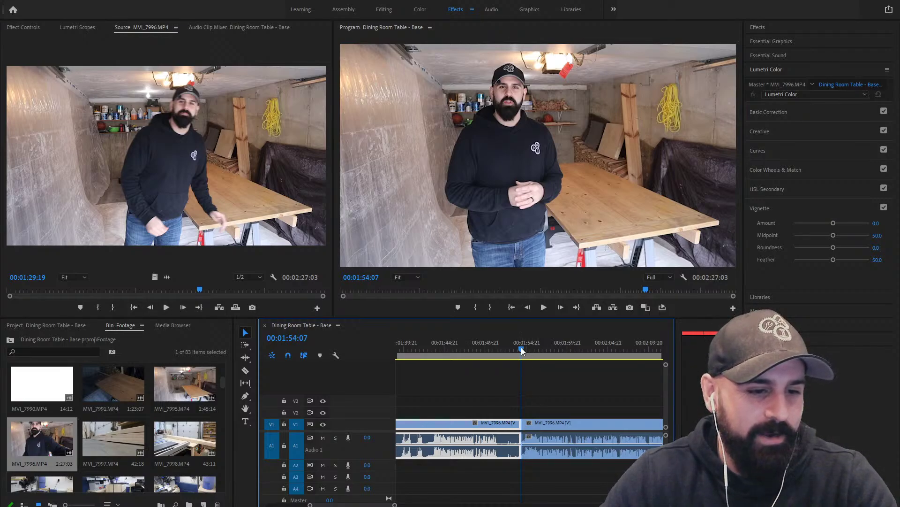
Play the footage leading up to the 00:01:54:07 cut and delete the segment between 00:01:30:19 and 00:01:54:07
{"action": "left_click_drag", "start_coordinate": [394, 504], "coordinate": [417, 505]}
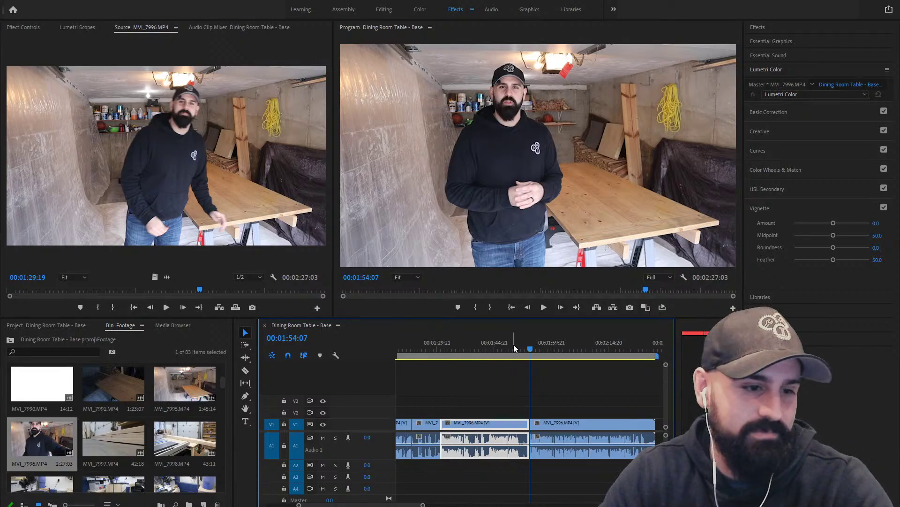
{"action": "left_click_drag", "start_coordinate": [513, 345], "coordinate": [517, 344]}
{"action": "key", "text": "space"}
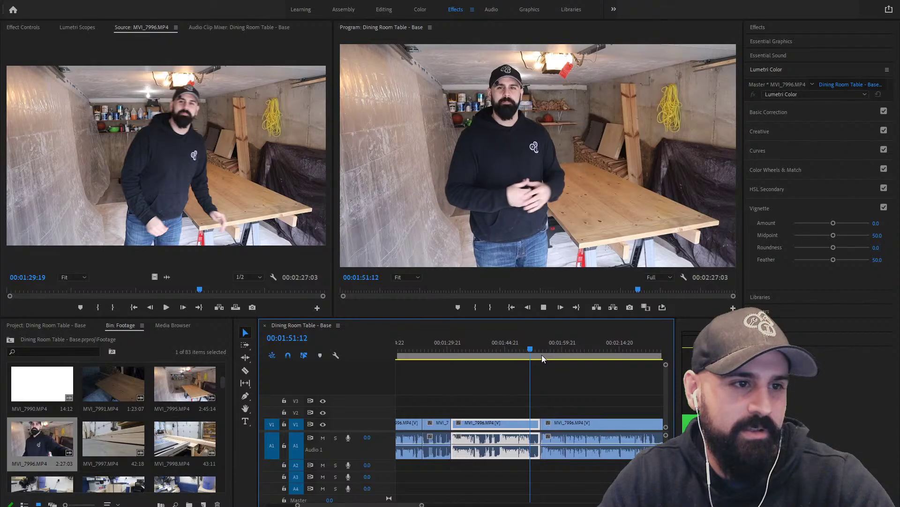
{"action": "key", "text": "j"}
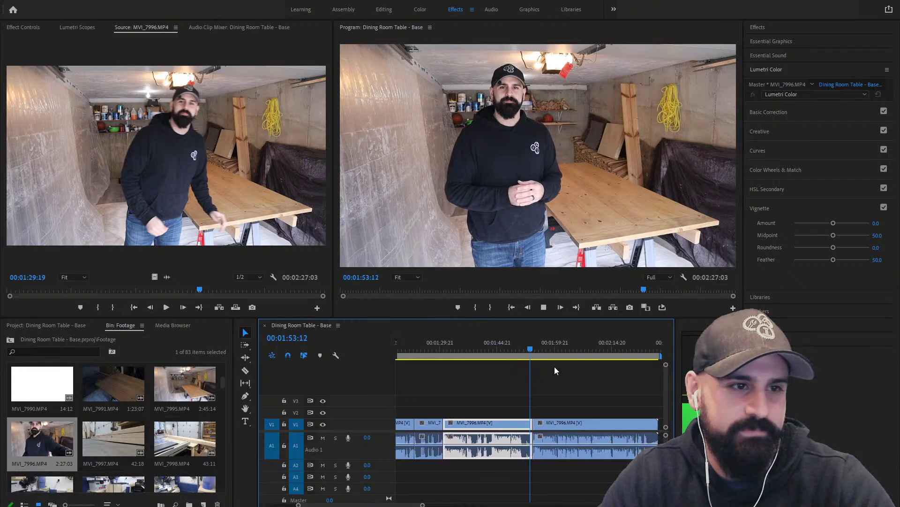
{"action": "key", "text": "space"}
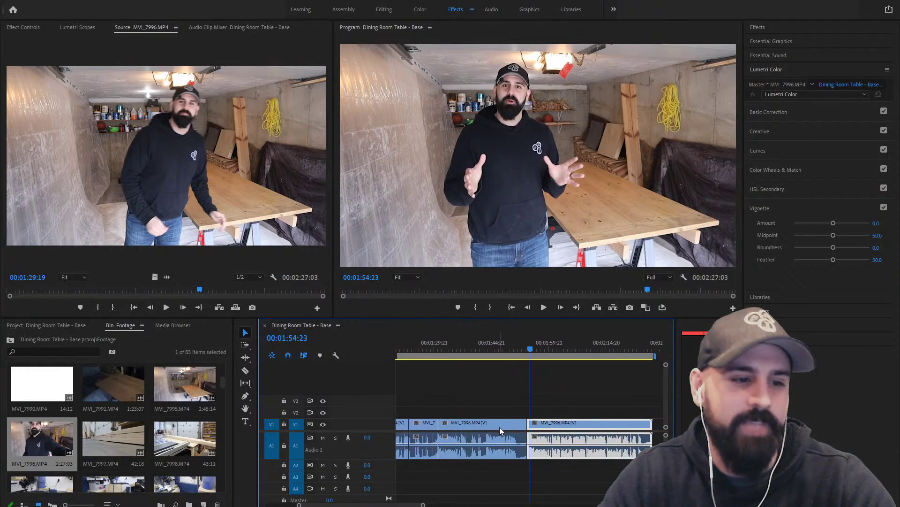
{"action": "key", "text": "Delete"}
Delete the unused opening segment of MVI_7996.MP4 that lies before the 00:01:23:08 cut
{"action": "left_click", "coordinate": [426, 344]}
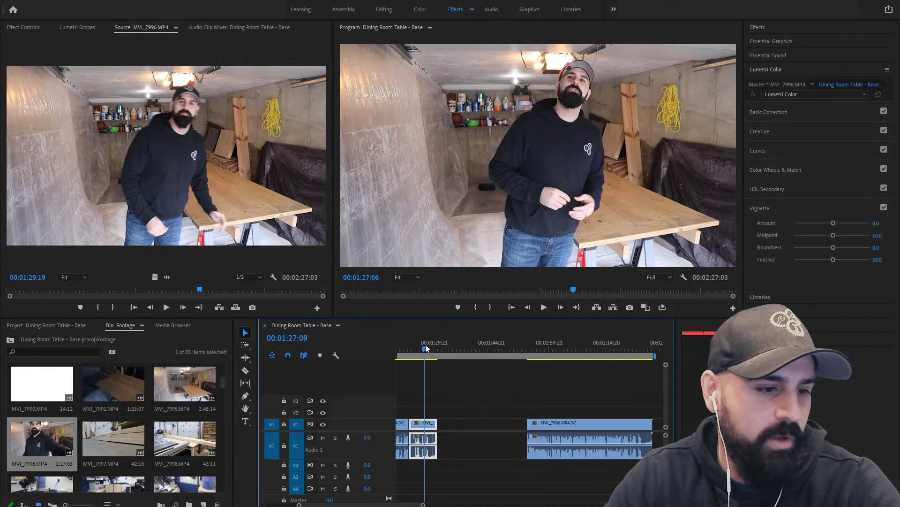
{"action": "scroll", "coordinate": [428, 391], "scroll_direction": "up", "scroll_amount": 2}
{"action": "left_click", "coordinate": [452, 423]}
{"action": "key", "text": "Delete"}
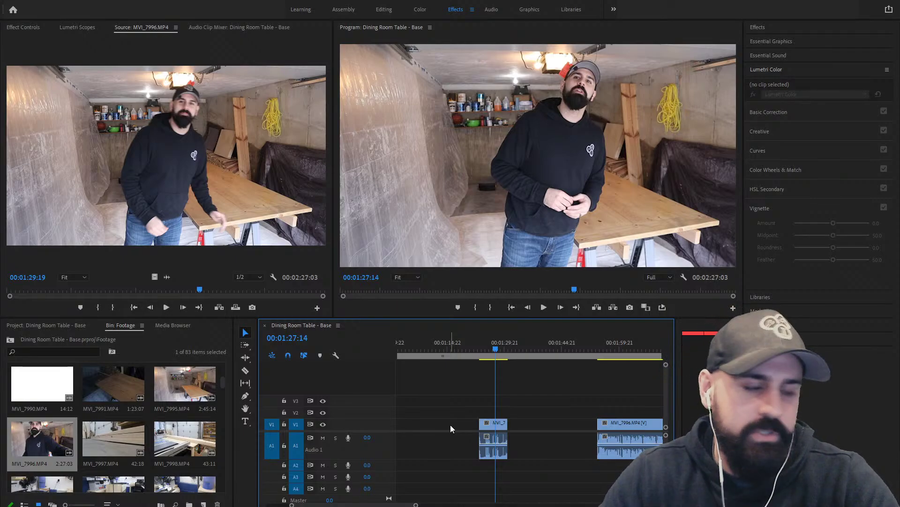
Close the empty gap at the sequence start and the gap between the two remaining MVI_7996.MP4 clips
{"action": "left_click", "coordinate": [451, 425]}
{"action": "left_click", "coordinate": [432, 411]}
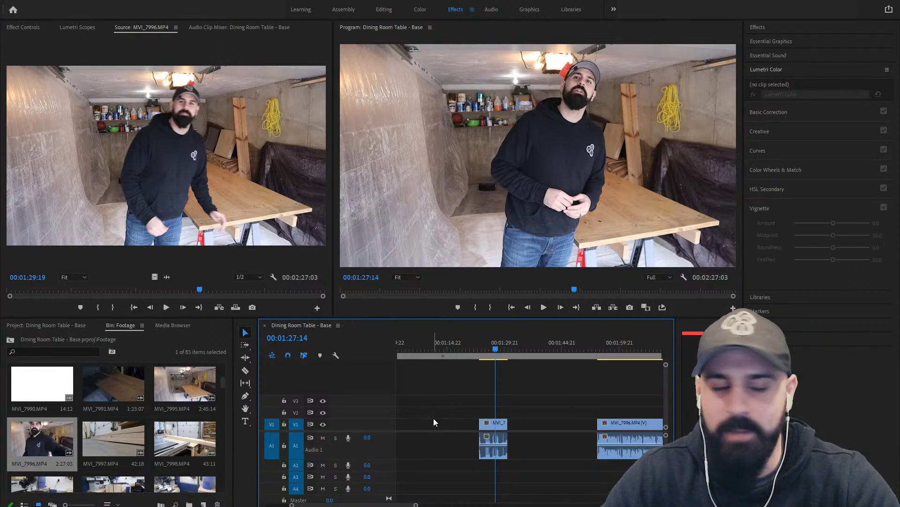
{"action": "left_click", "coordinate": [432, 421]}
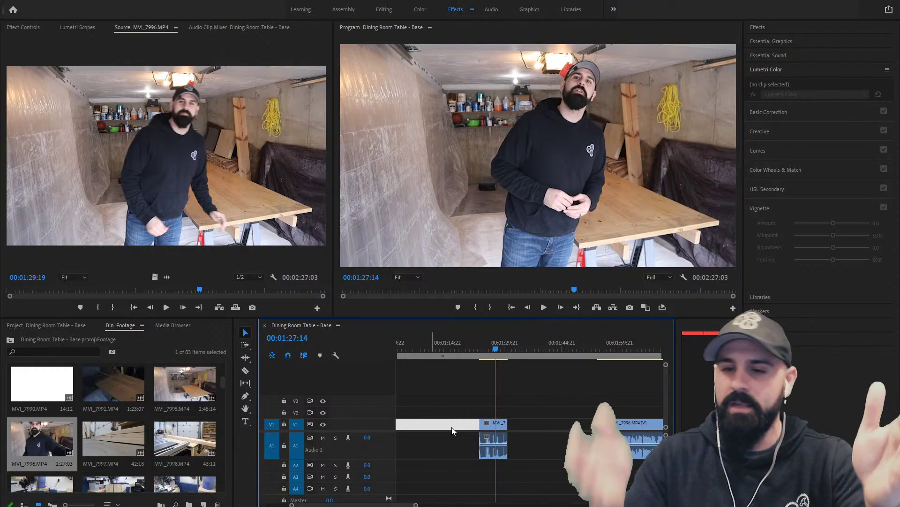
{"action": "key", "text": "Delete"}
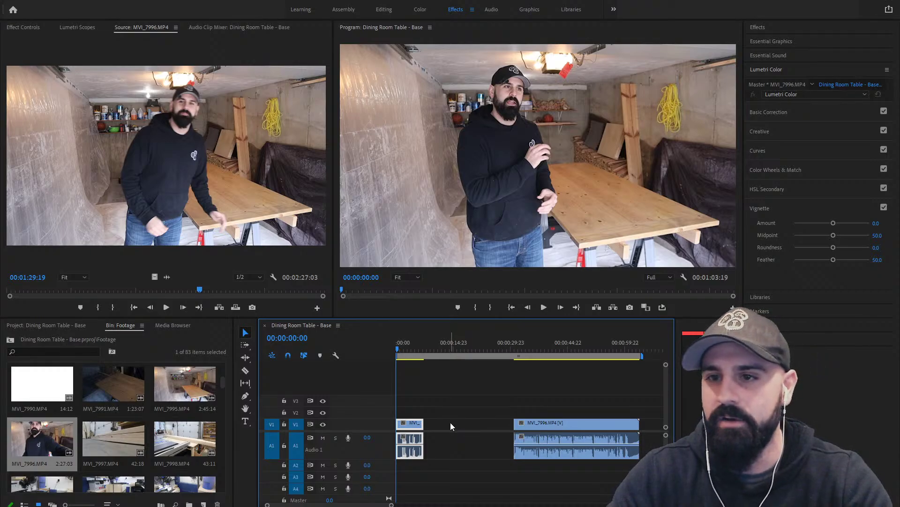
{"action": "left_click", "coordinate": [479, 423]}
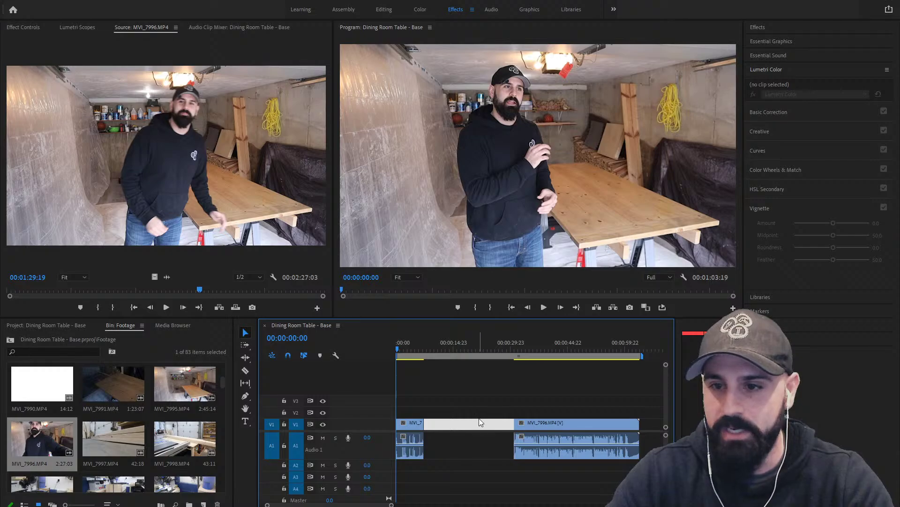
{"action": "key", "text": "Delete"}
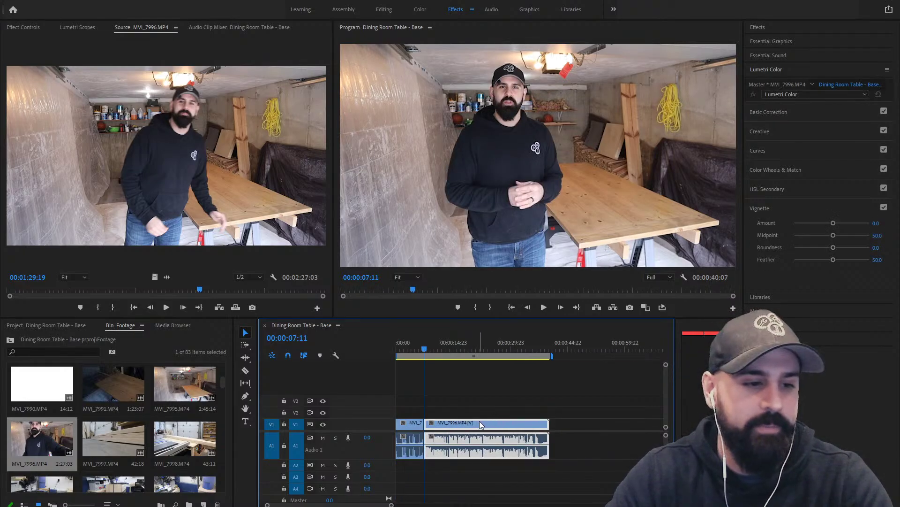
Shift the longer MVI_7996.MP4 clip about 5 seconds forward and play it from its start to 00:00:43:07
{"action": "left_click_drag", "start_coordinate": [479, 421], "coordinate": [502, 424]}
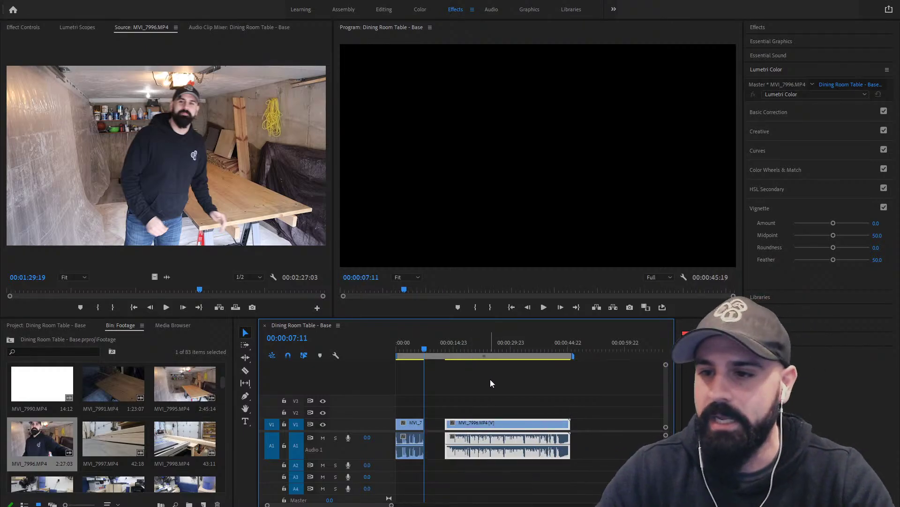
{"action": "left_click_drag", "start_coordinate": [454, 342], "coordinate": [446, 343]}
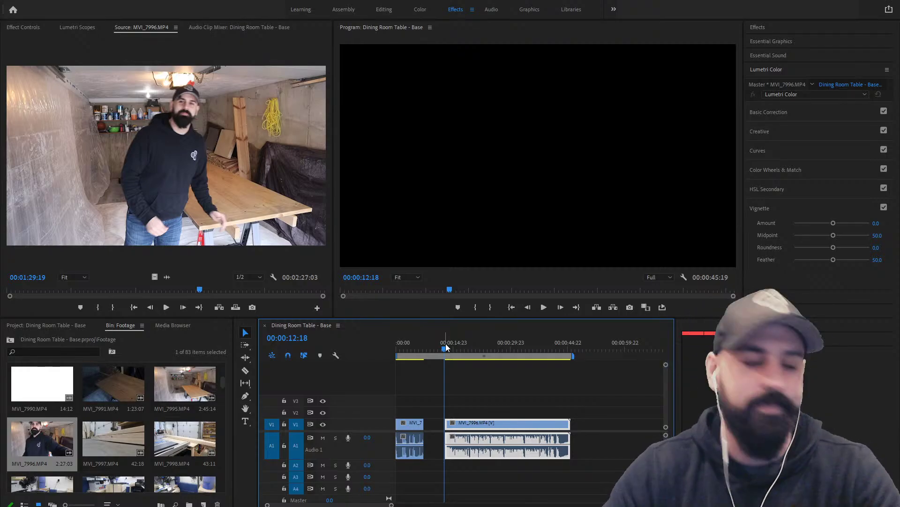
{"action": "key", "text": "space"}
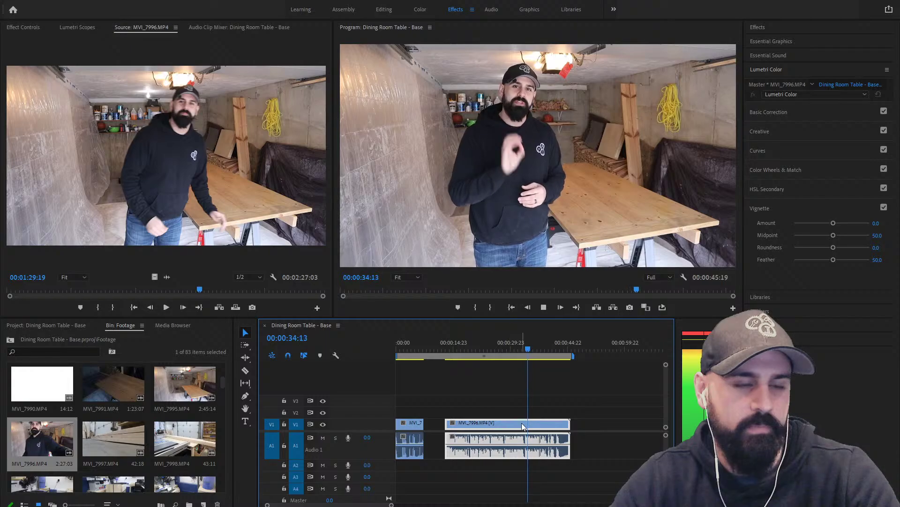
{"action": "scroll", "coordinate": [539, 429], "scroll_direction": "right", "scroll_amount": 1}
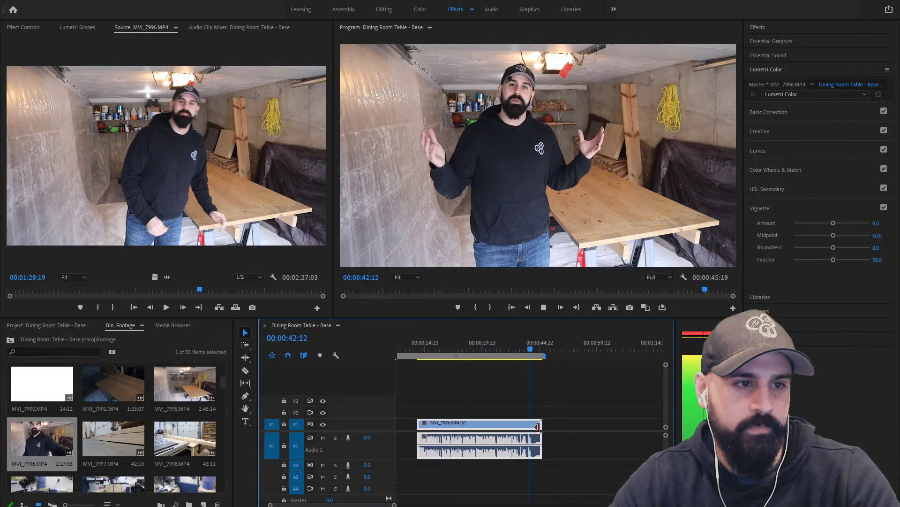
{"action": "key", "text": "space"}
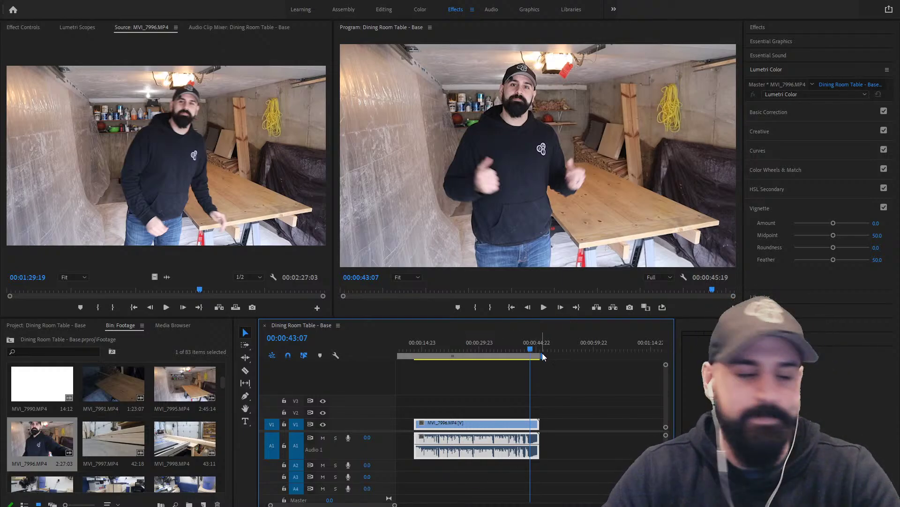
Split the longer MVI_7996.MP4 clip at 00:00:43:10 and delete the leftover tail
{"action": "key", "text": "Right"}
{"action": "key", "text": "Right"}
{"action": "key", "text": "Right"}
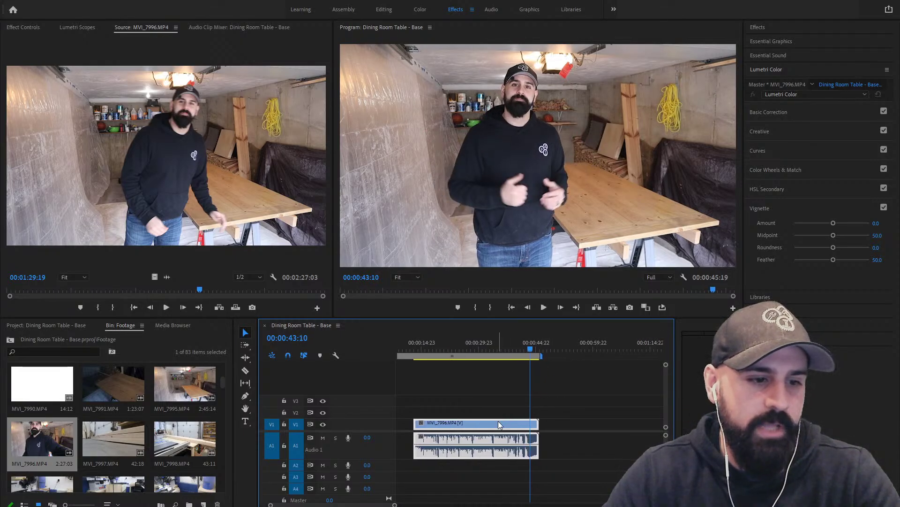
{"action": "left_click", "coordinate": [536, 428]}
{"action": "key", "text": "Delete"}
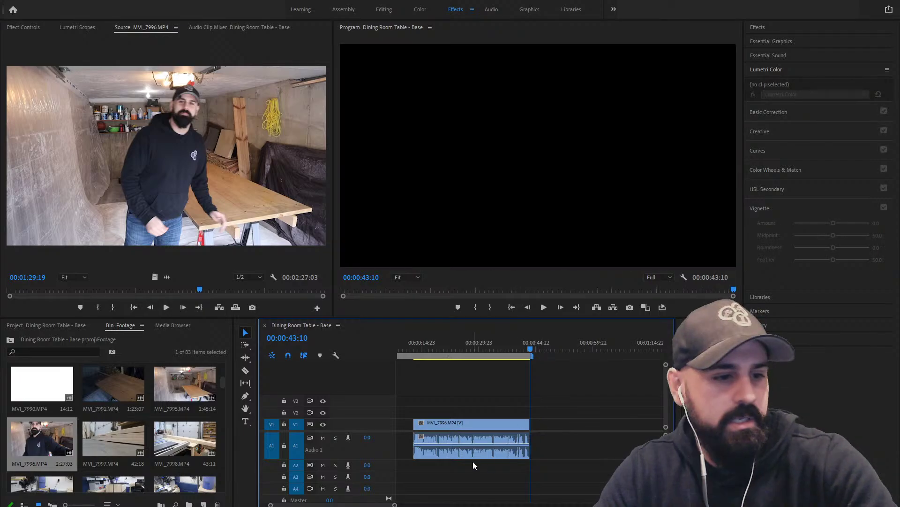
Move the short opening clip behind the longer one, starting at 00:00:51:04, and close the gap at the sequence start
{"action": "scroll", "coordinate": [432, 488], "scroll_direction": "up", "scroll_amount": 1}
{"action": "left_click_drag", "start_coordinate": [421, 428], "coordinate": [606, 425]}
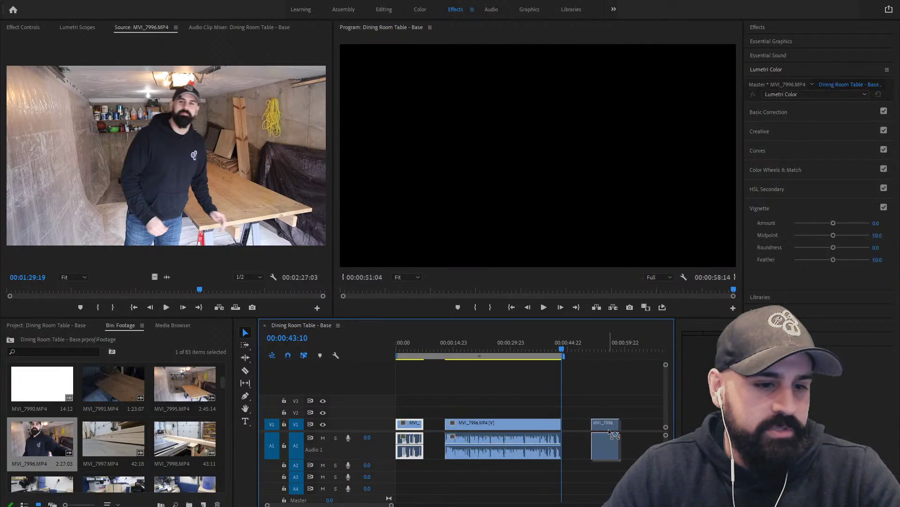
{"action": "left_click", "coordinate": [431, 424]}
{"action": "key", "text": "Delete"}
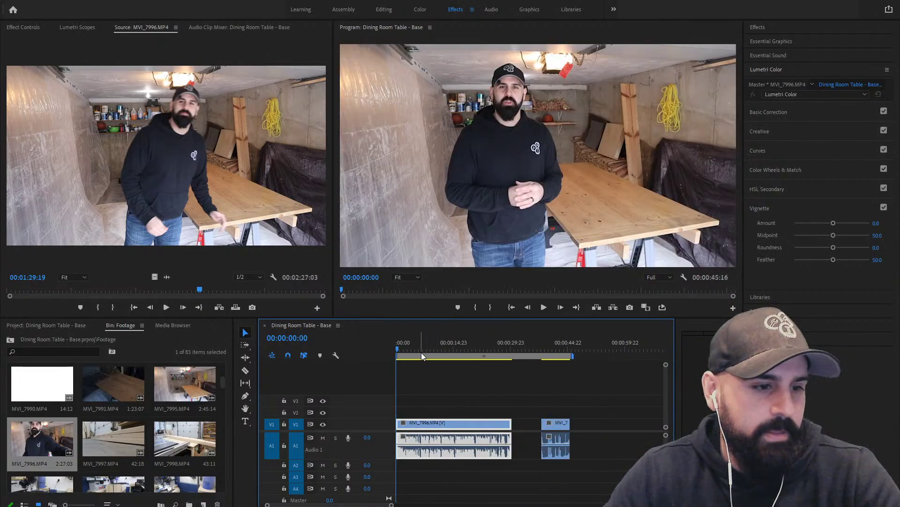
Apply the Voiceover - Yeti preset to the audio of the longer MVI_7996.MP4 clip
{"action": "left_click", "coordinate": [410, 348]}
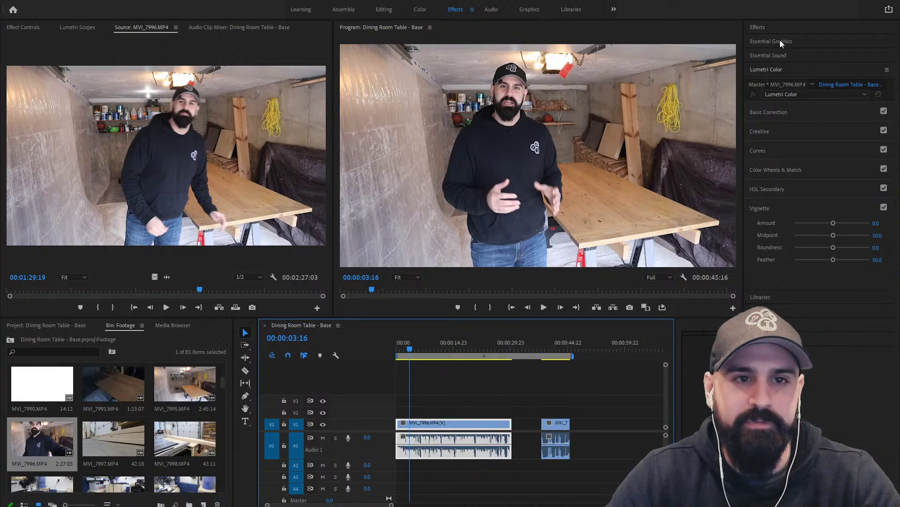
{"action": "left_click", "coordinate": [772, 28]}
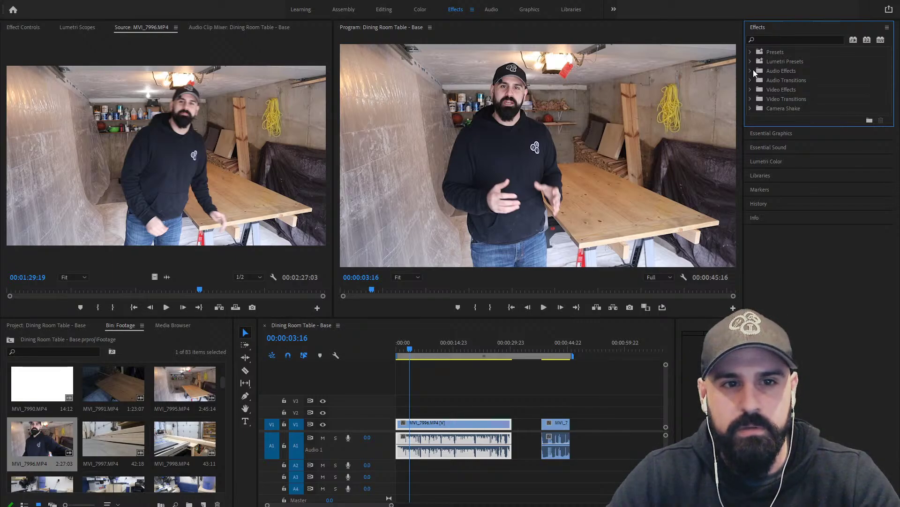
{"action": "left_click", "coordinate": [750, 53]}
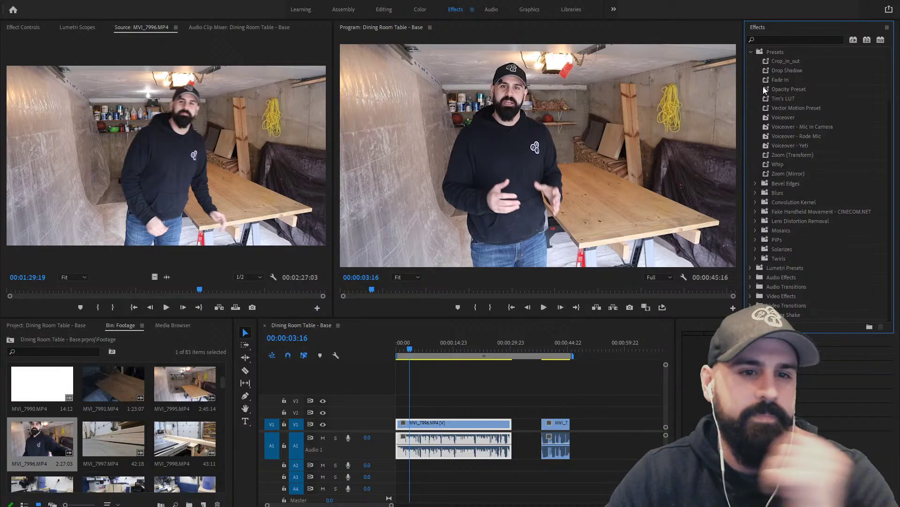
{"action": "left_click", "coordinate": [787, 145]}
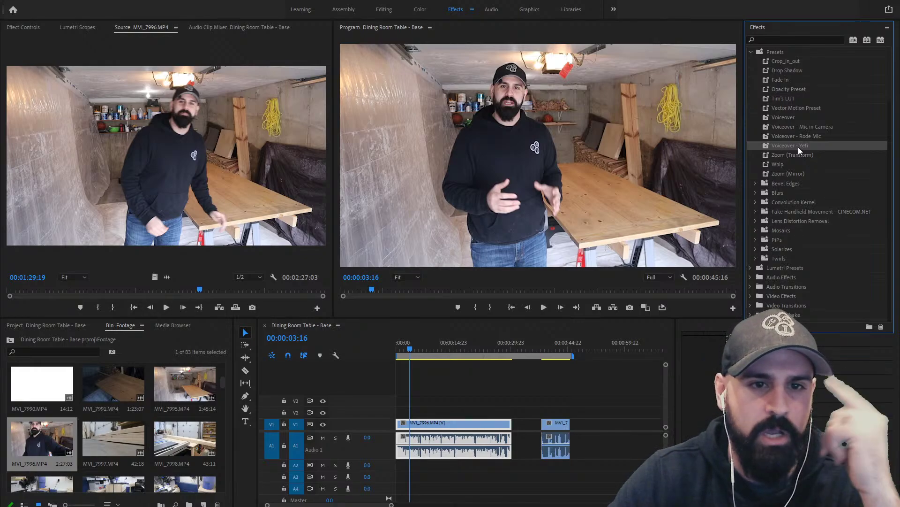
{"action": "left_click_drag", "start_coordinate": [798, 146], "coordinate": [475, 443]}
Examine the audio effects that the Voiceover - Yeti preset added to the longer MVI_7996.MP4 clip
{"action": "left_click", "coordinate": [15, 27]}
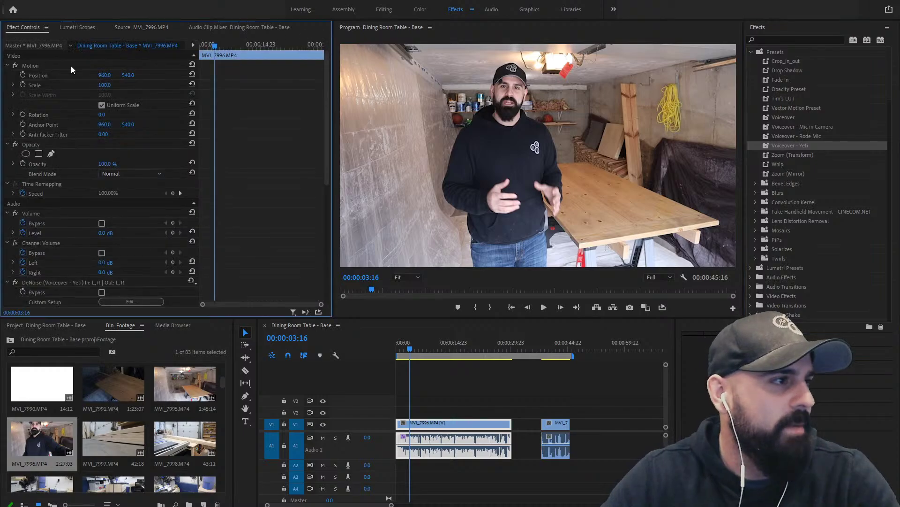
{"action": "scroll", "coordinate": [94, 170], "scroll_direction": "down", "scroll_amount": 5}
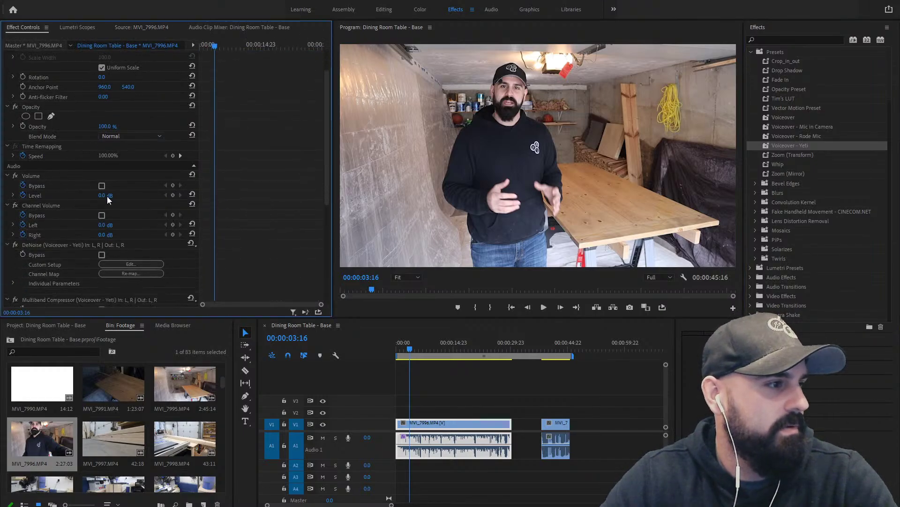
{"action": "scroll", "coordinate": [66, 165], "scroll_direction": "down", "scroll_amount": 2}
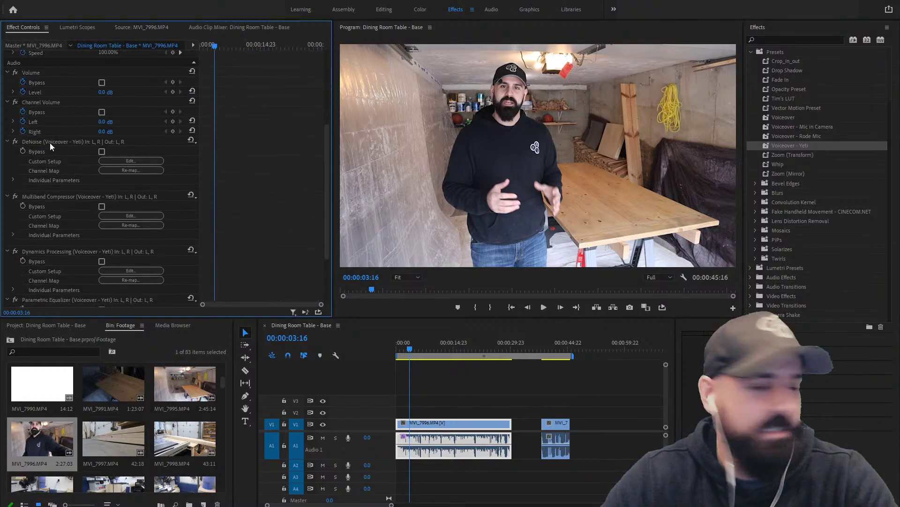
{"action": "scroll", "coordinate": [51, 143], "scroll_direction": "down", "scroll_amount": 2}
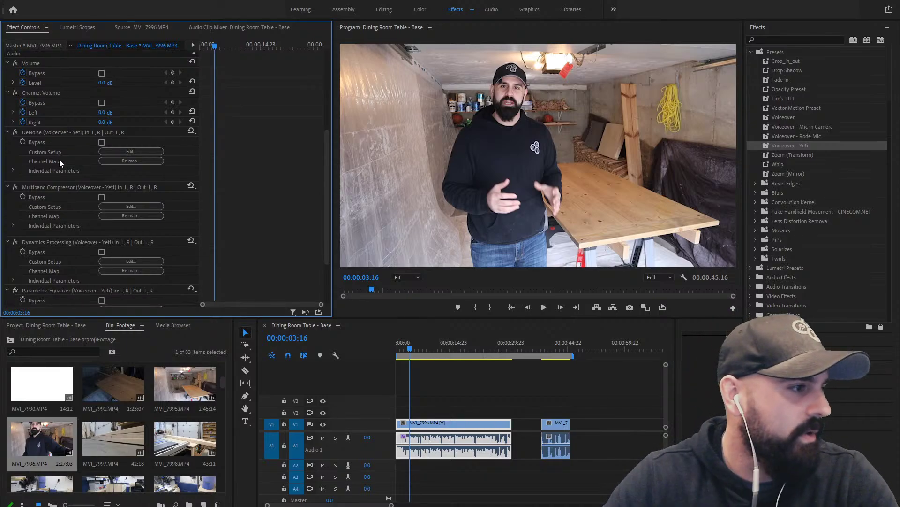
{"action": "scroll", "coordinate": [75, 197], "scroll_direction": "down", "scroll_amount": 4}
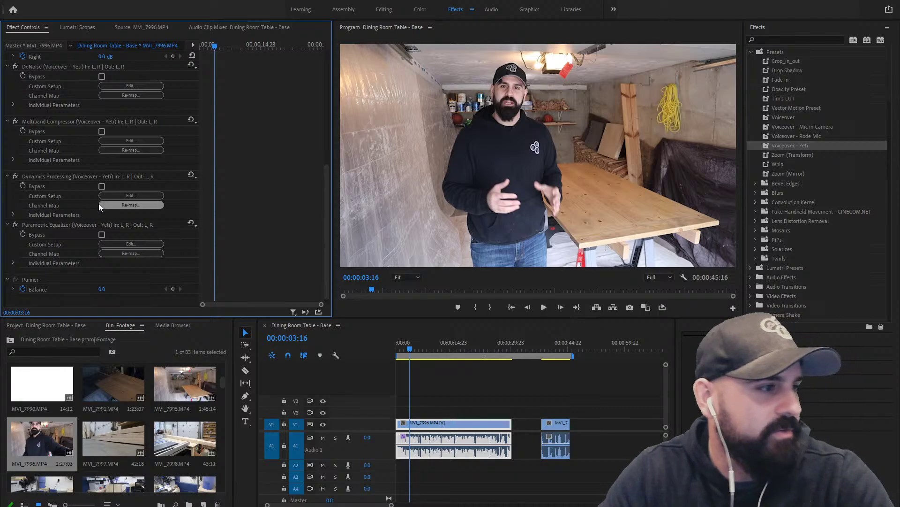
{"action": "scroll", "coordinate": [143, 212], "scroll_direction": "up", "scroll_amount": 3}
{"action": "scroll", "coordinate": [143, 211], "scroll_direction": "up", "scroll_amount": 4}
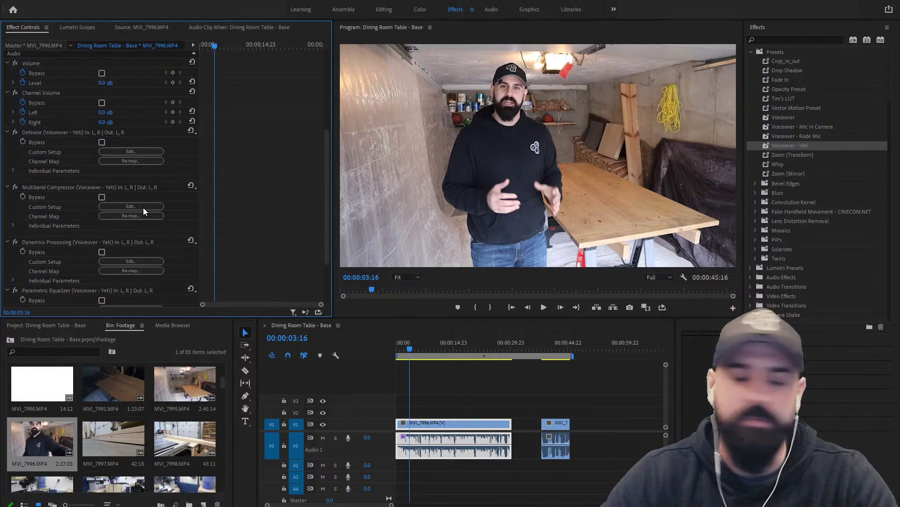
{"action": "scroll", "coordinate": [140, 206], "scroll_direction": "down", "scroll_amount": 5}
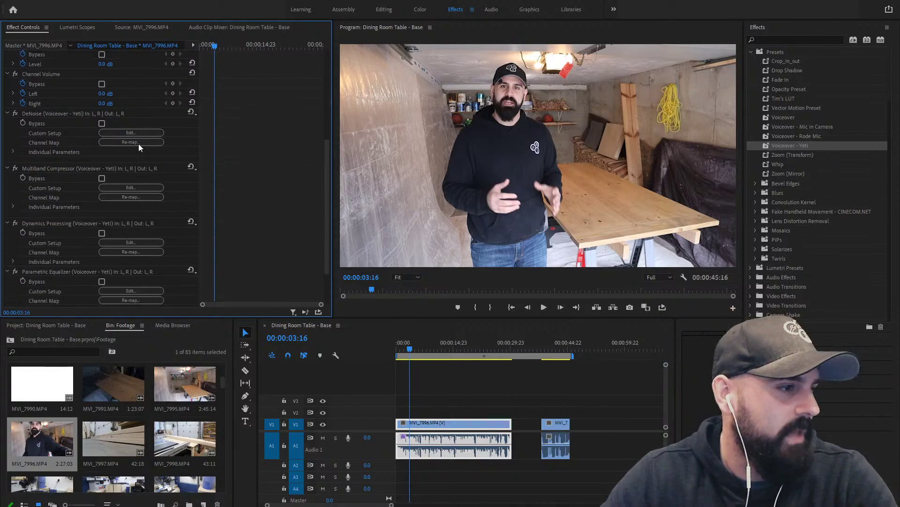
Play the opening seconds of the longer MVI_7996.MP4 clip twice from 00:00:00:00 with all preset effects on
{"action": "left_click_drag", "start_coordinate": [409, 356], "coordinate": [384, 348]}
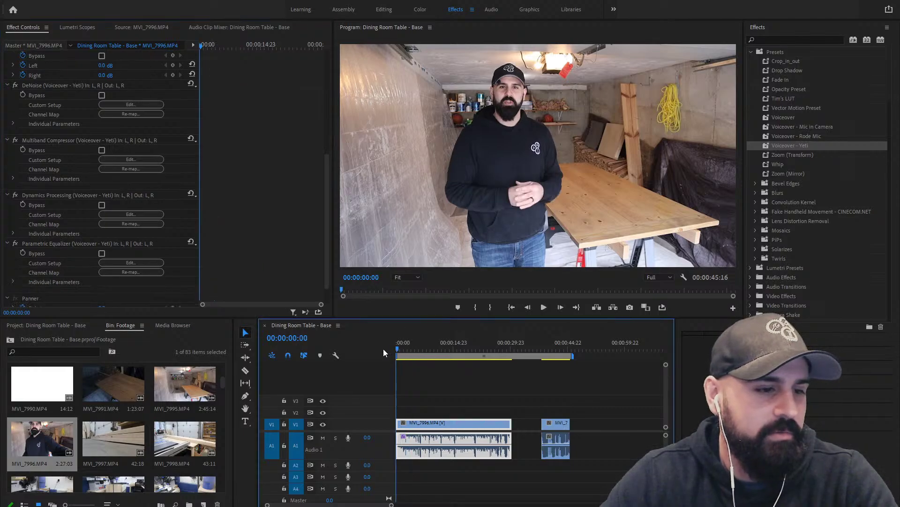
{"action": "key", "text": "space"}
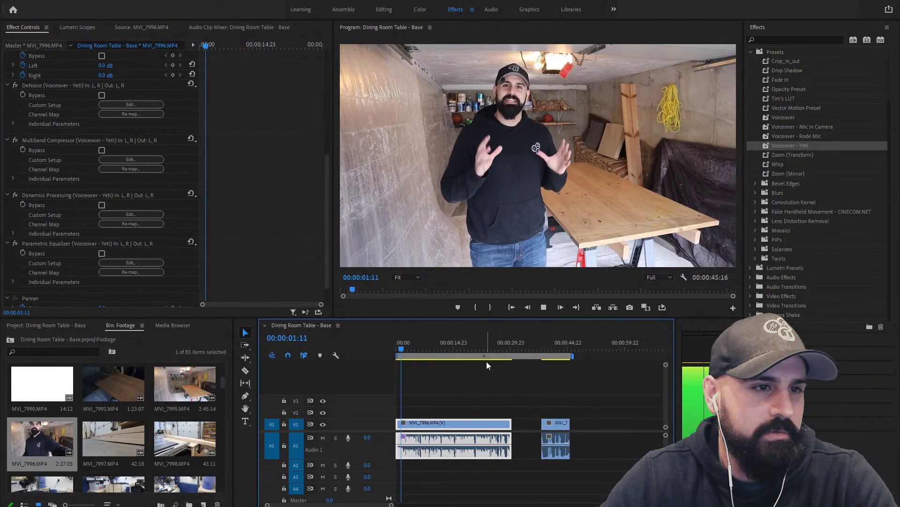
{"action": "key", "text": "space"}
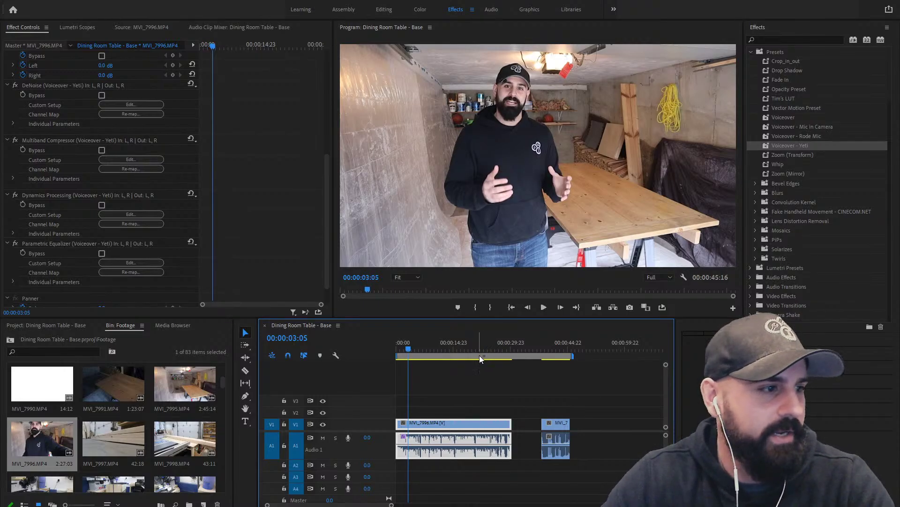
{"action": "left_click_drag", "start_coordinate": [411, 351], "coordinate": [387, 347]}
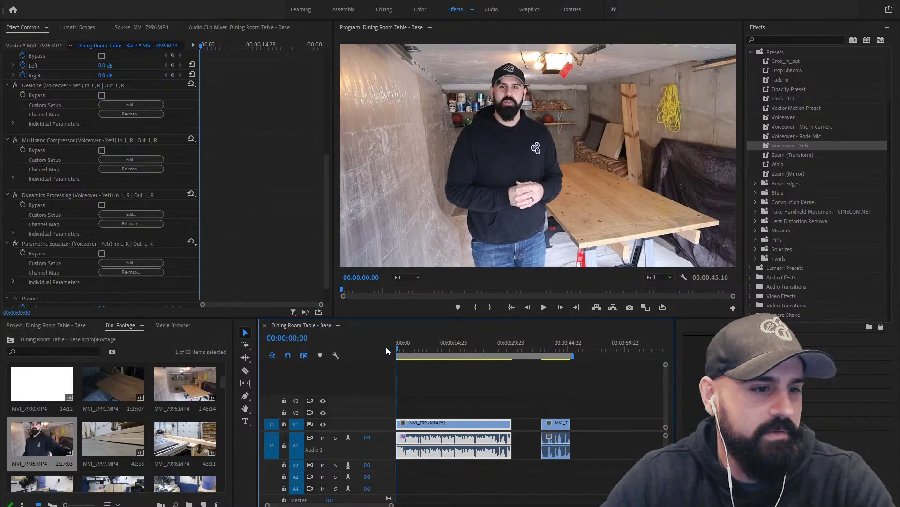
{"action": "key", "text": "space"}
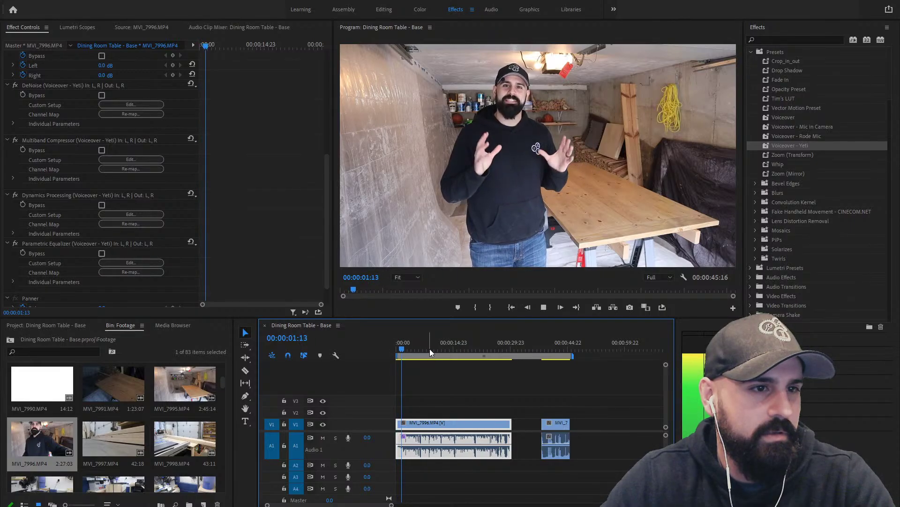
{"action": "key", "text": "space"}
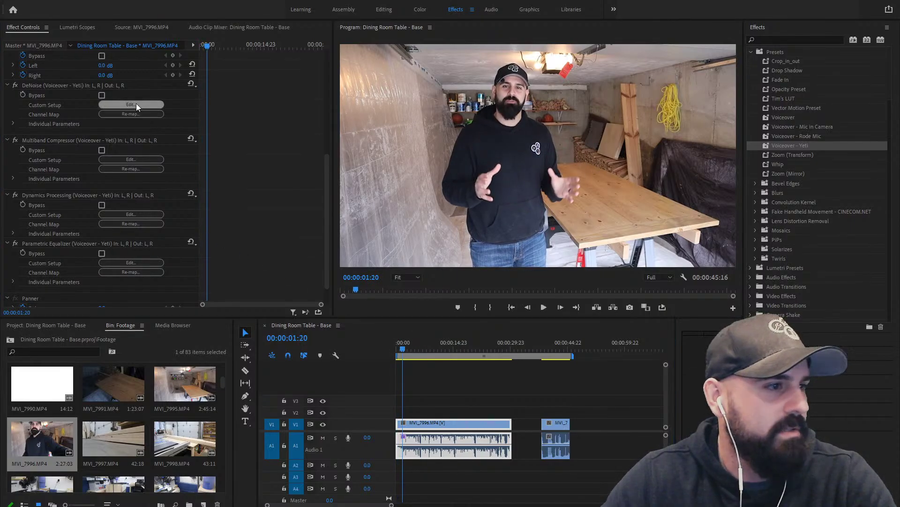
Turn off the DeNoise effect, play the clip's opening second, and turn DeNoise back on
{"action": "left_click", "coordinate": [225, 126]}
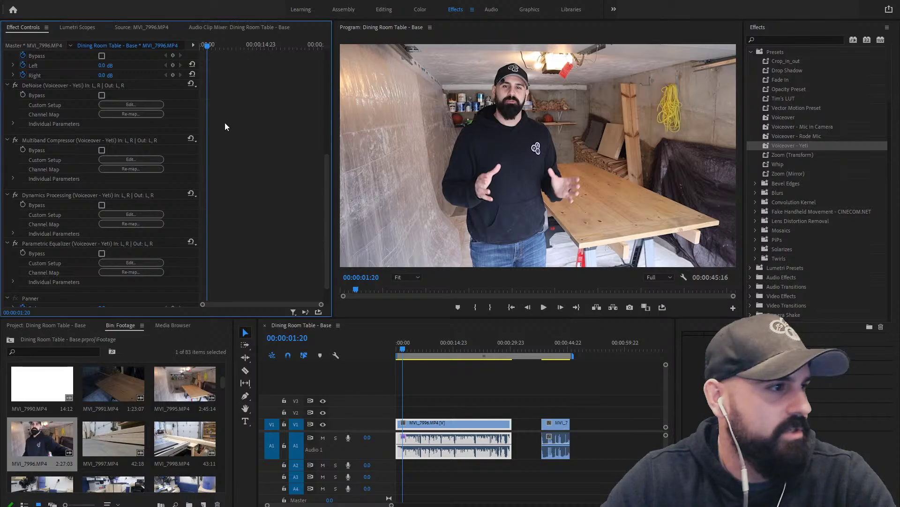
{"action": "left_click", "coordinate": [16, 85]}
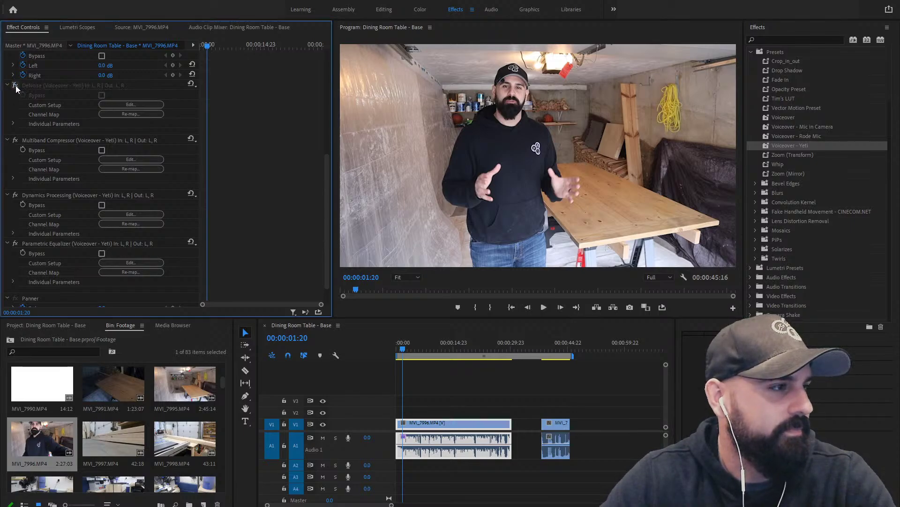
{"action": "left_click", "coordinate": [399, 349]}
{"action": "key", "text": "space"}
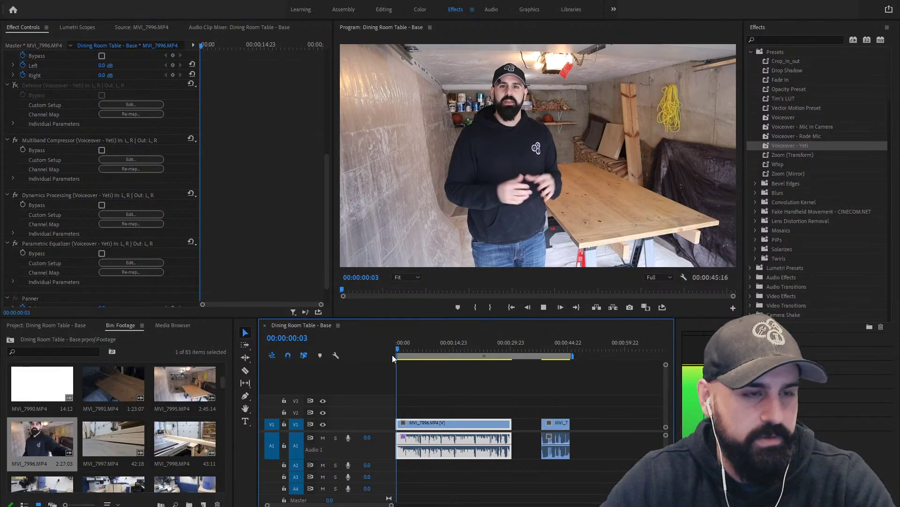
{"action": "key", "text": "space"}
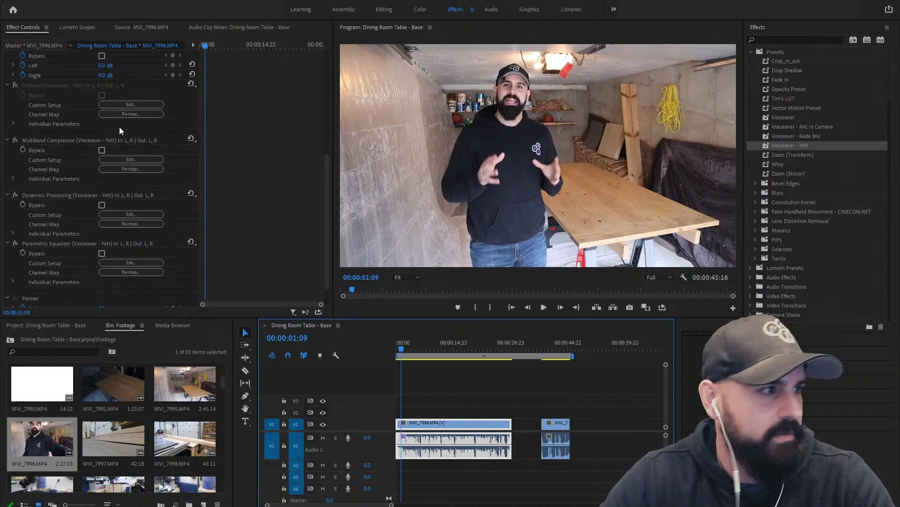
{"action": "left_click", "coordinate": [15, 86]}
Audition the clip's opening with the Multiband Compressor off, and turn that effect back on
{"action": "left_click", "coordinate": [399, 349]}
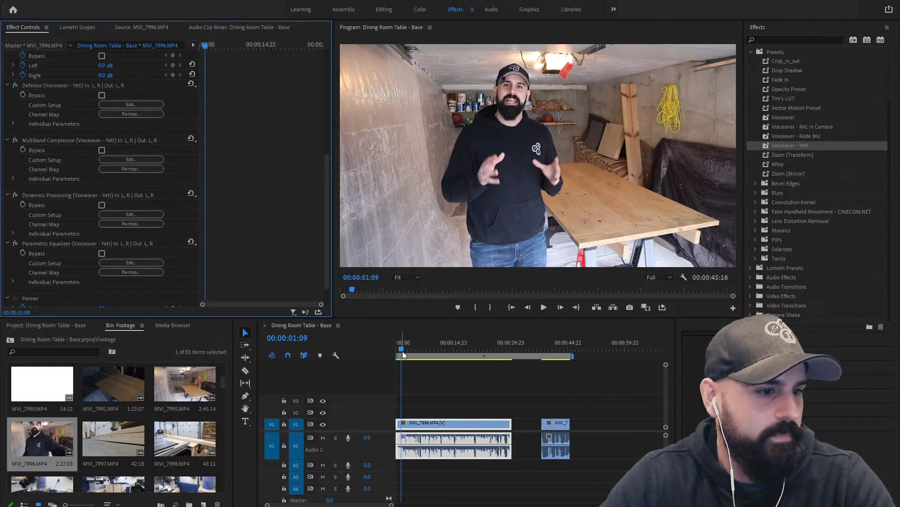
{"action": "left_click", "coordinate": [17, 139]}
{"action": "key", "text": "space"}
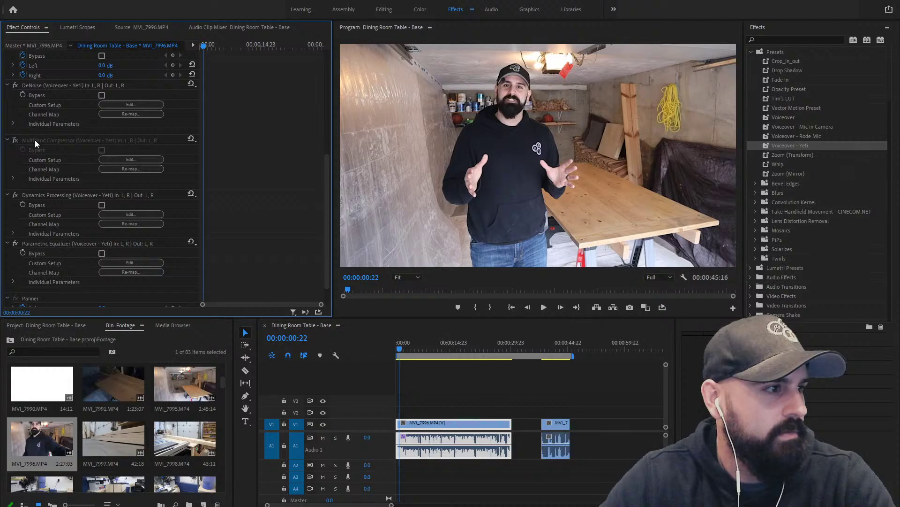
{"action": "left_click", "coordinate": [15, 140]}
Compare the first two seconds of the clip with Dynamics Processing turned off and turned back on
{"action": "left_click", "coordinate": [400, 351]}
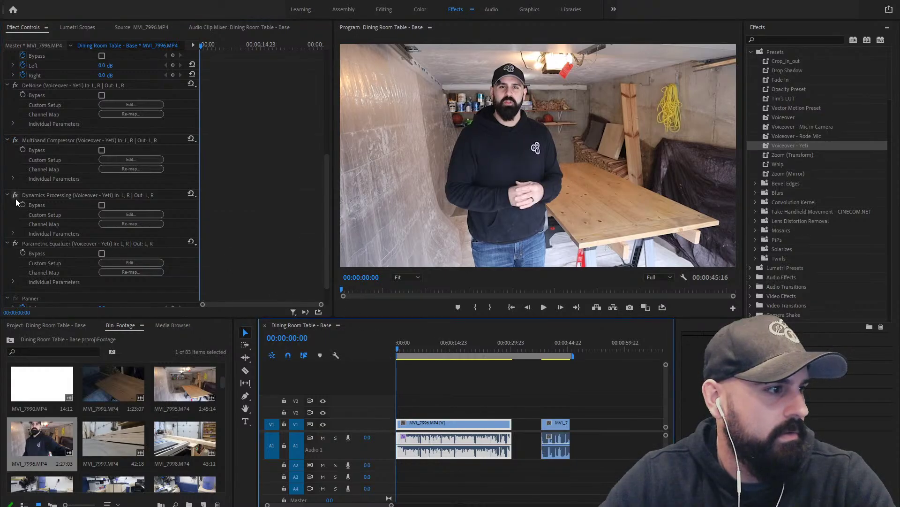
{"action": "left_click", "coordinate": [15, 195]}
{"action": "key", "text": "space"}
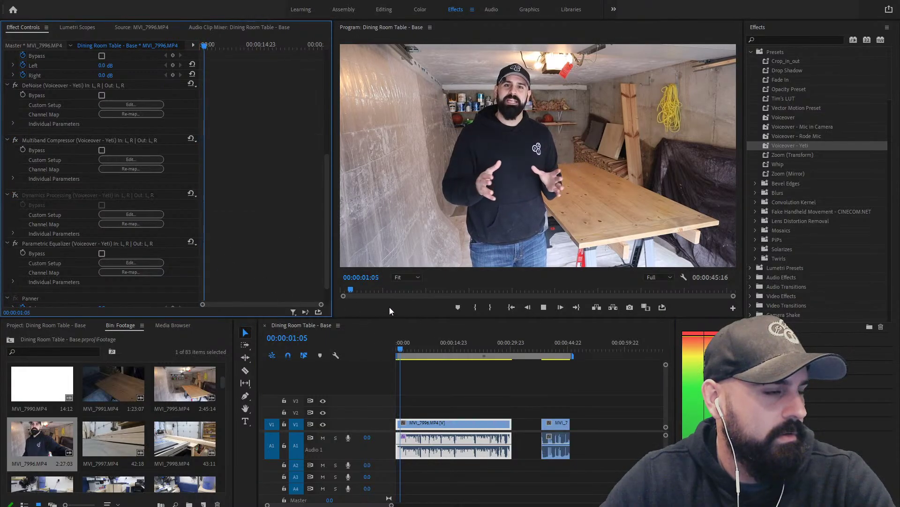
{"action": "key", "text": "space"}
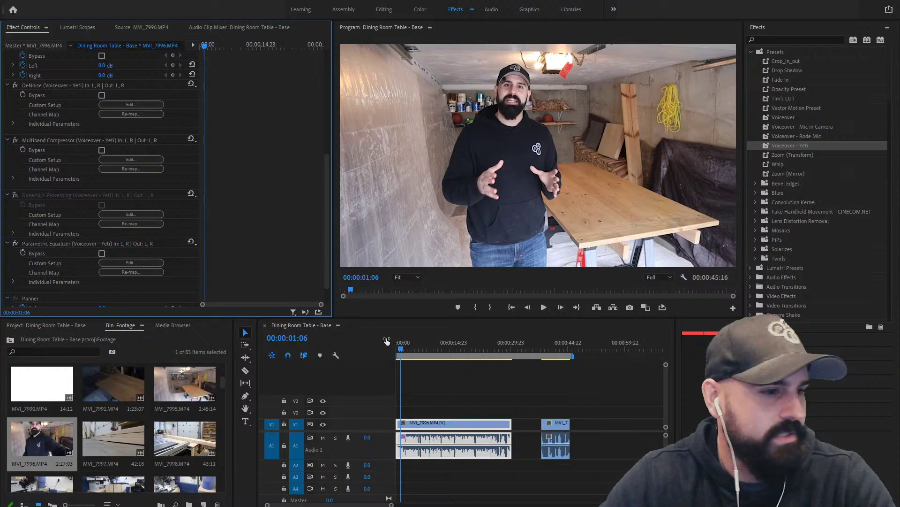
{"action": "left_click_drag", "start_coordinate": [404, 352], "coordinate": [384, 350]}
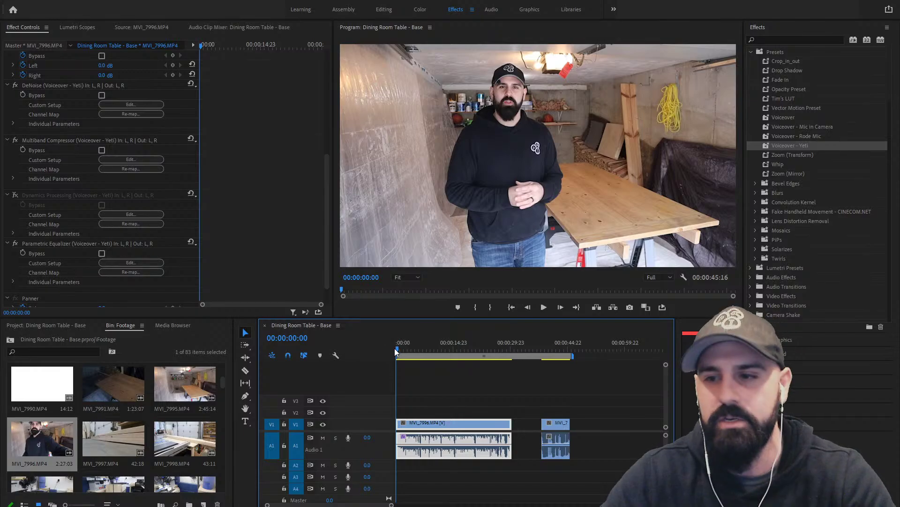
{"action": "key", "text": "space"}
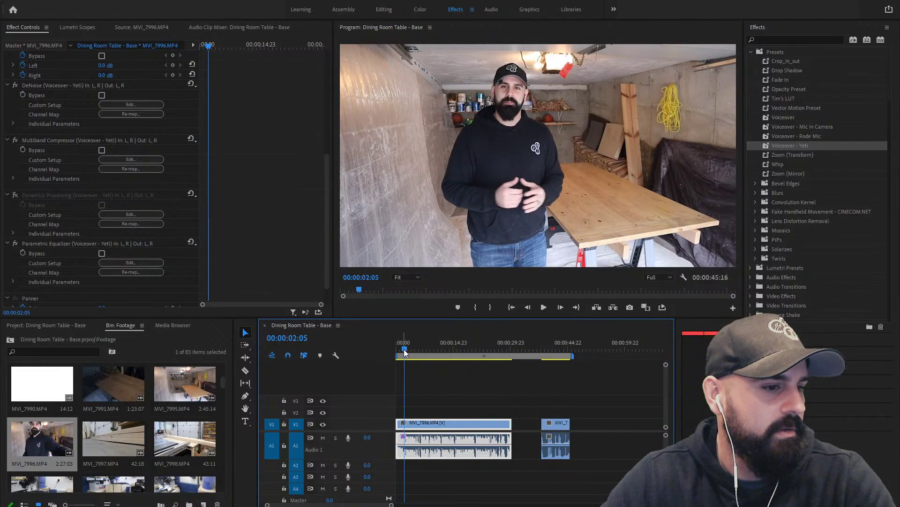
{"action": "key", "text": "space"}
{"action": "left_click", "coordinate": [183, 259]}
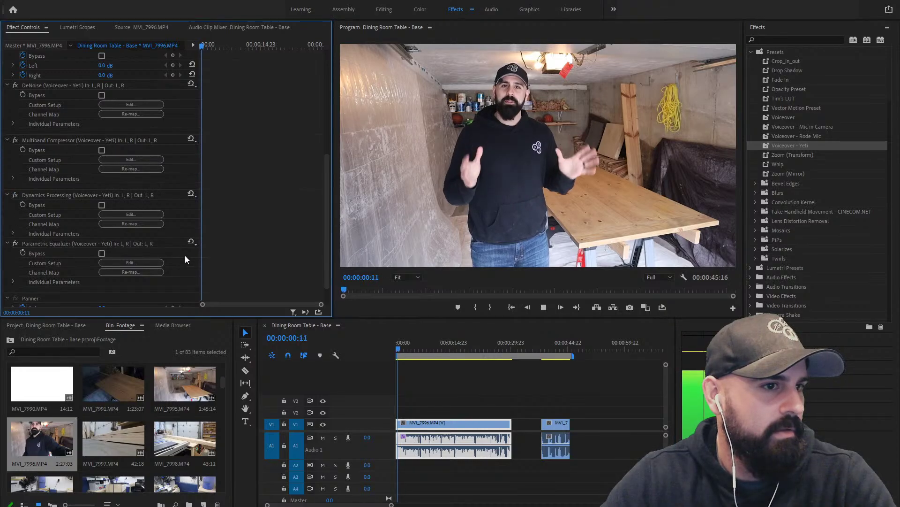
{"action": "key", "text": "space"}
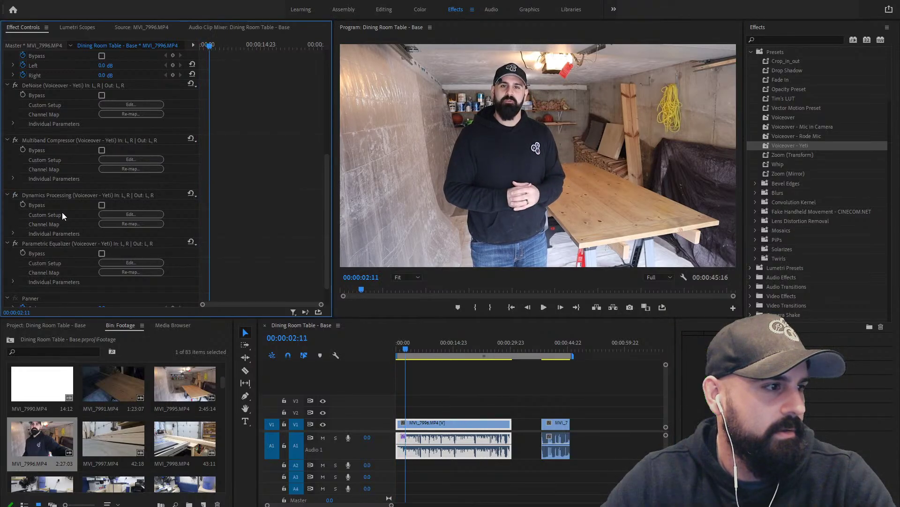
Turn off Dynamics Processing on the longer clip and play on from 00:00:02:11
{"action": "left_click", "coordinate": [16, 194]}
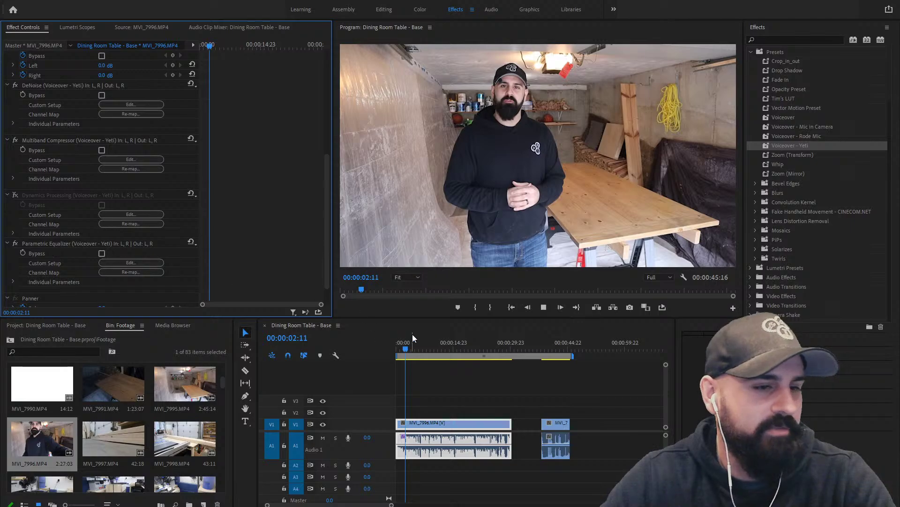
{"action": "key", "text": "space"}
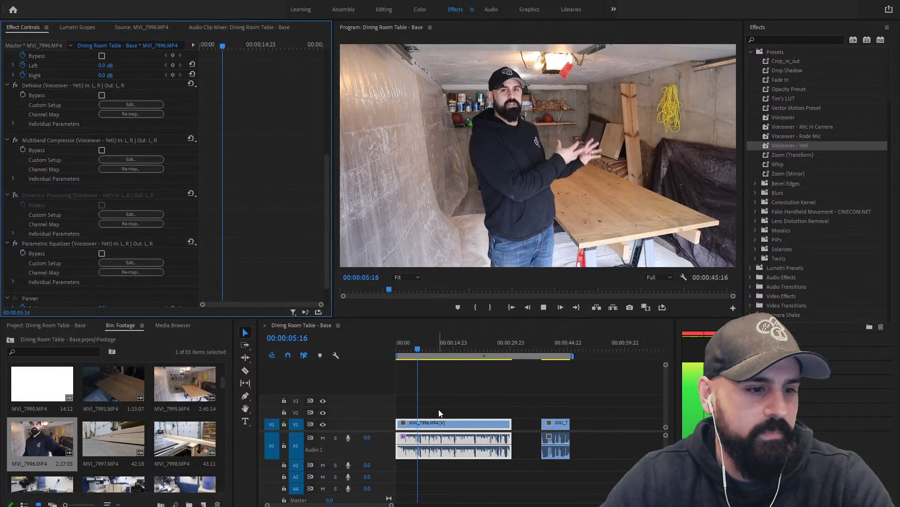
{"action": "key", "text": "space"}
Play the short second MVI_7996.MP4 clip from 00:00:37:22 to 00:00:41:05
{"action": "left_click", "coordinate": [543, 342]}
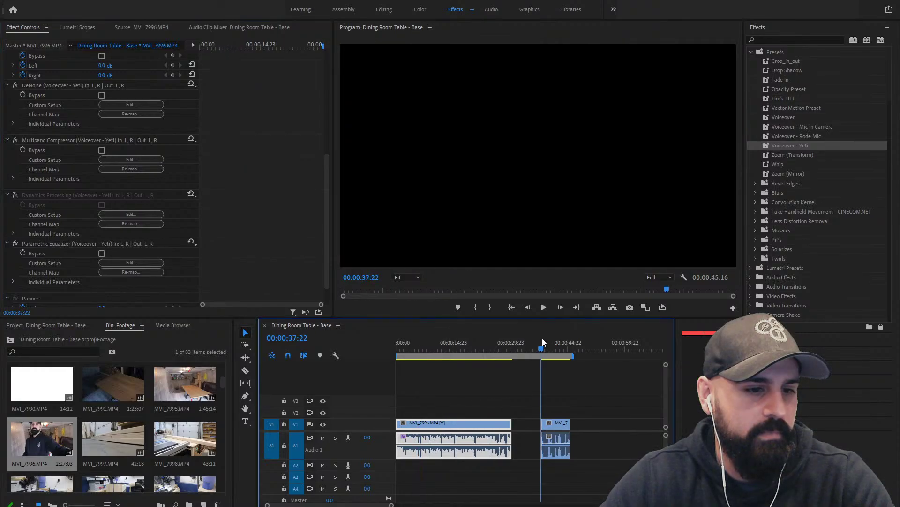
{"action": "key", "text": "space"}
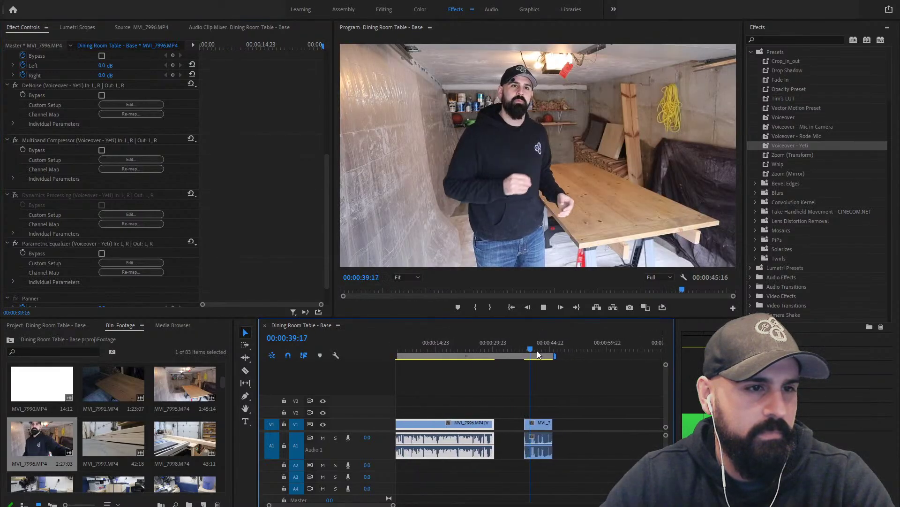
{"action": "left_click", "coordinate": [526, 348]}
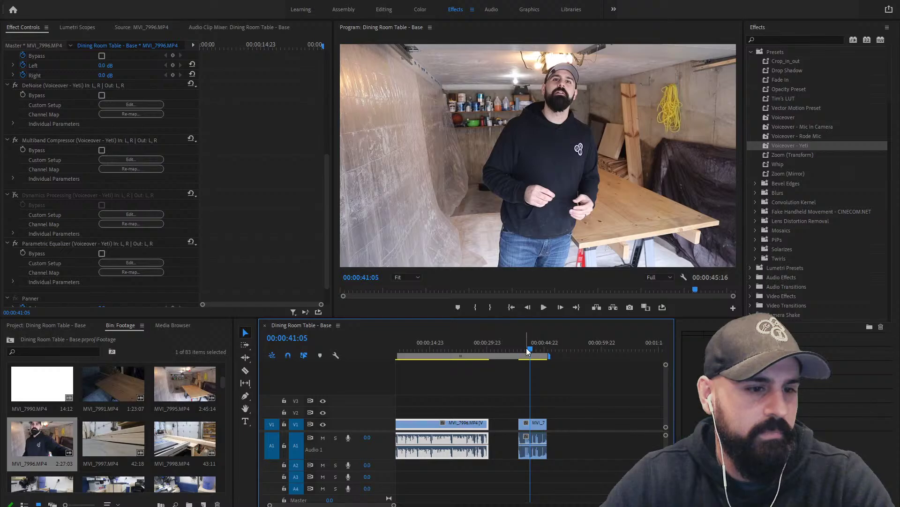
Close the gap between the long MVI_7996.MP4 clip and the short second clip
{"action": "left_click", "coordinate": [502, 421]}
{"action": "key", "text": "Delete"}
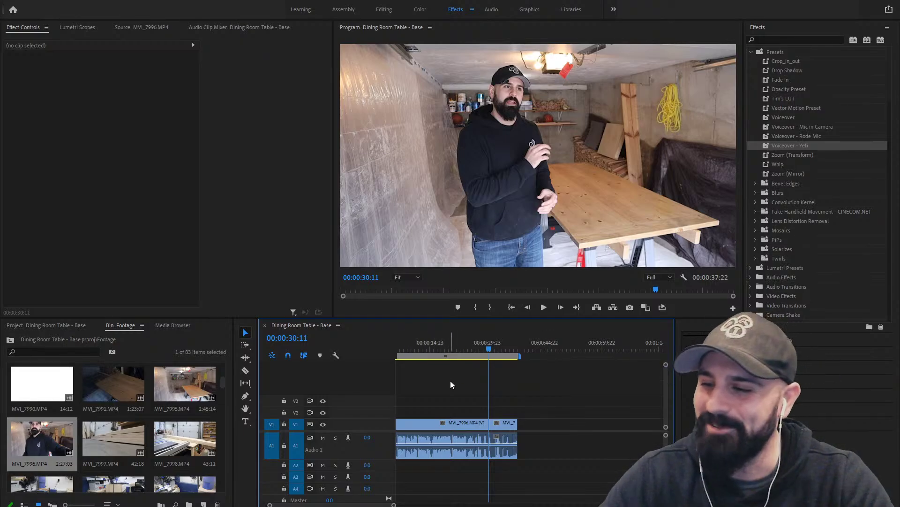
{"action": "scroll", "coordinate": [451, 382], "scroll_direction": "up", "scroll_amount": 1}
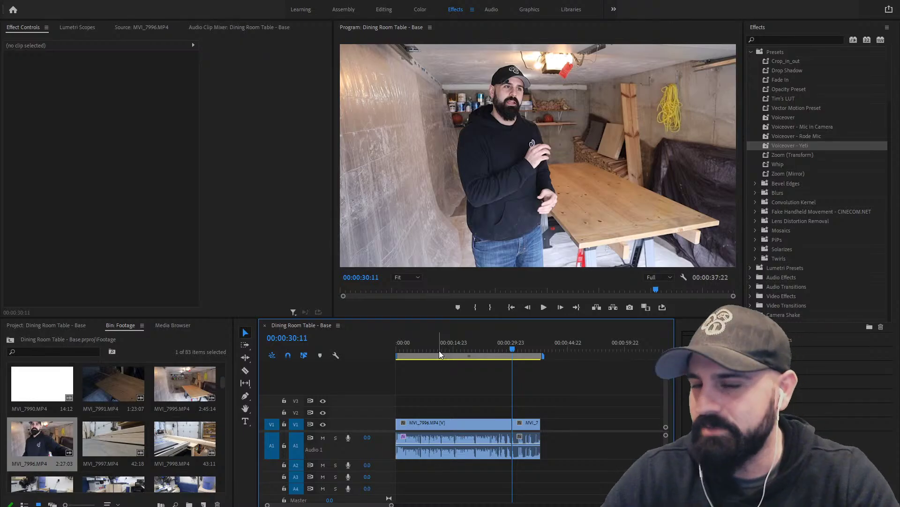
Play the opening of the sequence up to 00:00:03:17 and return the playhead to the start
{"action": "left_click_drag", "start_coordinate": [422, 348], "coordinate": [391, 346]}
{"action": "key", "text": "space"}
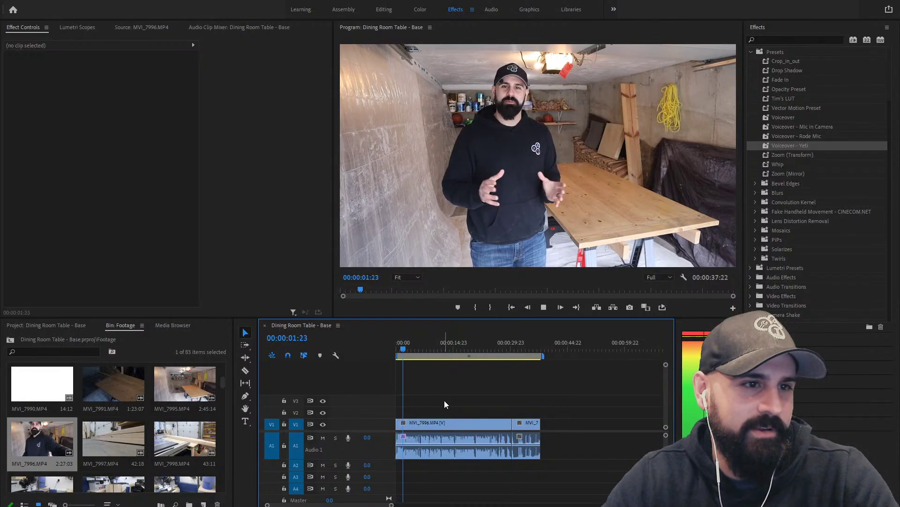
{"action": "key", "text": "space"}
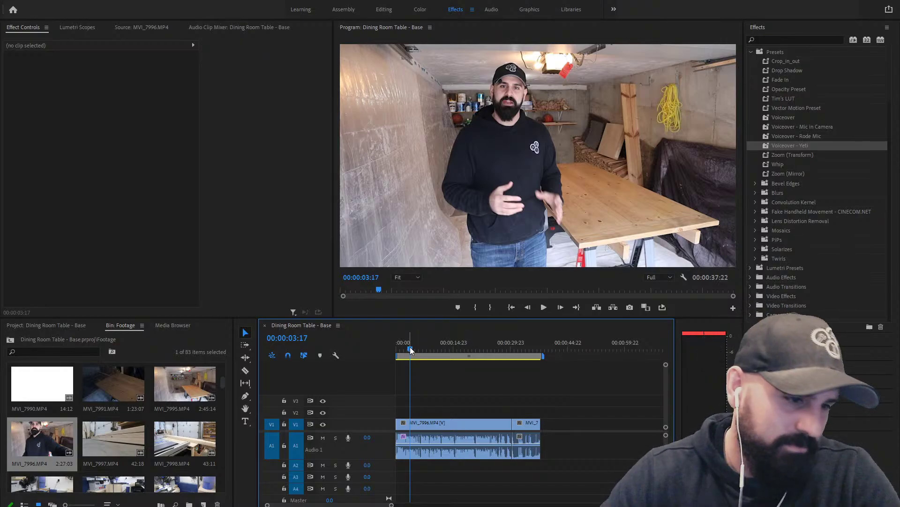
{"action": "left_click_drag", "start_coordinate": [411, 351], "coordinate": [381, 347]}
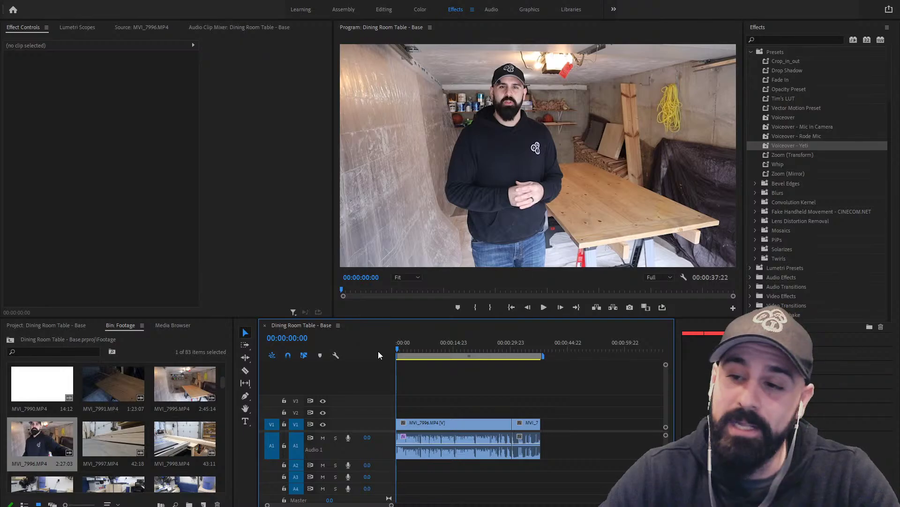
Add the full MVI_7996.MP4 footage to V1 and A1 a short distance after the existing two clips
{"action": "left_click", "coordinate": [145, 27]}
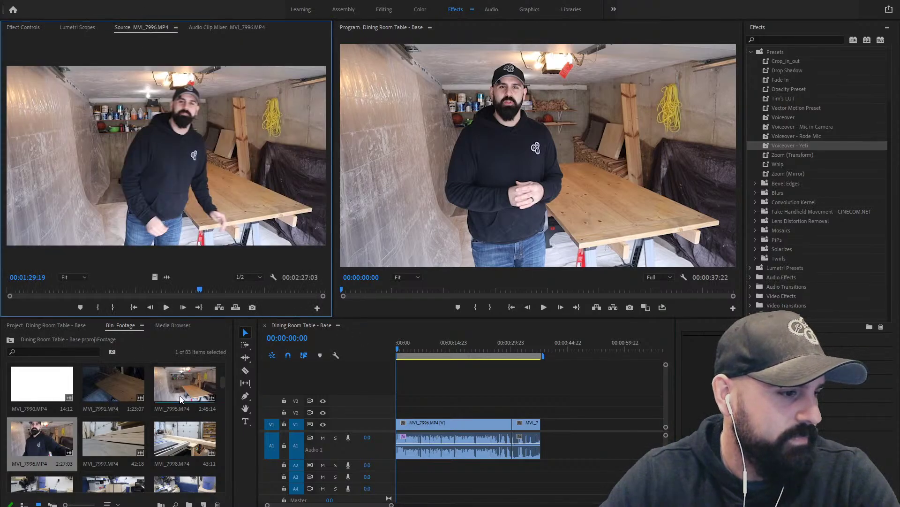
{"action": "left_click_drag", "start_coordinate": [57, 439], "coordinate": [139, 177]}
{"action": "left_click_drag", "start_coordinate": [199, 289], "coordinate": [53, 291]}
{"action": "left_click_drag", "start_coordinate": [141, 191], "coordinate": [555, 424]}
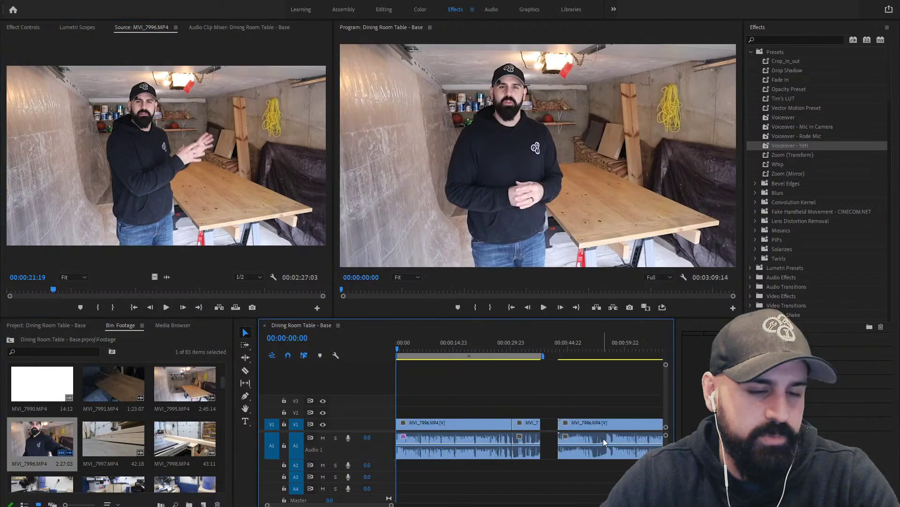
Apply the Voiceover - Yeti preset to the audio of the newly added MVI_7996.MP4 clip
{"action": "key", "text": "backslash"}
{"action": "left_click", "coordinate": [775, 165]}
{"action": "left_click_drag", "start_coordinate": [774, 165], "coordinate": [566, 457]}
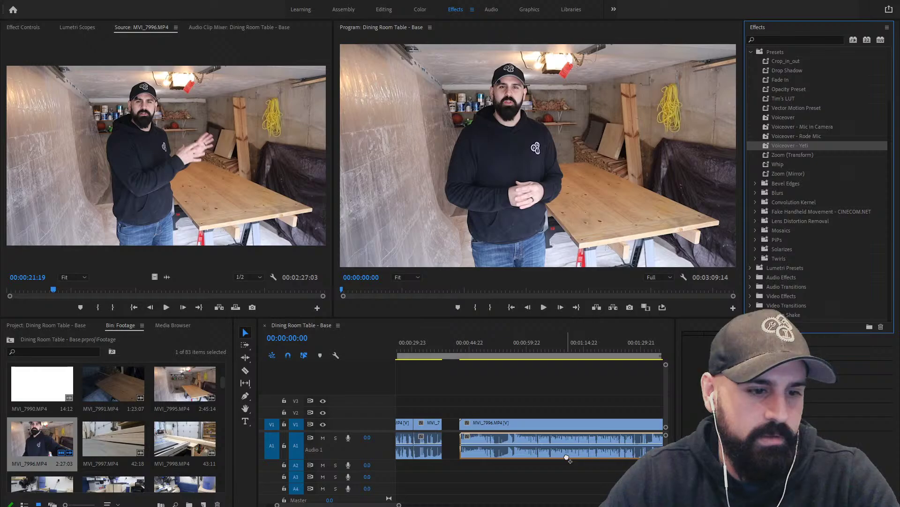
Scrub through the newly added clip and play it from 00:01:32:05 to 00:01:37:06
{"action": "left_click_drag", "start_coordinate": [514, 346], "coordinate": [527, 346]}
{"action": "key", "text": "space"}
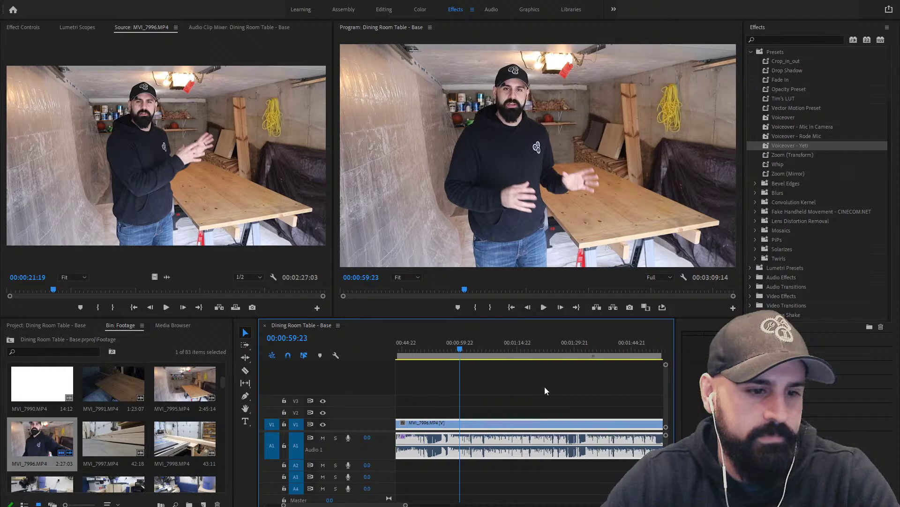
{"action": "scroll", "coordinate": [544, 387], "scroll_direction": "down", "scroll_amount": 3}
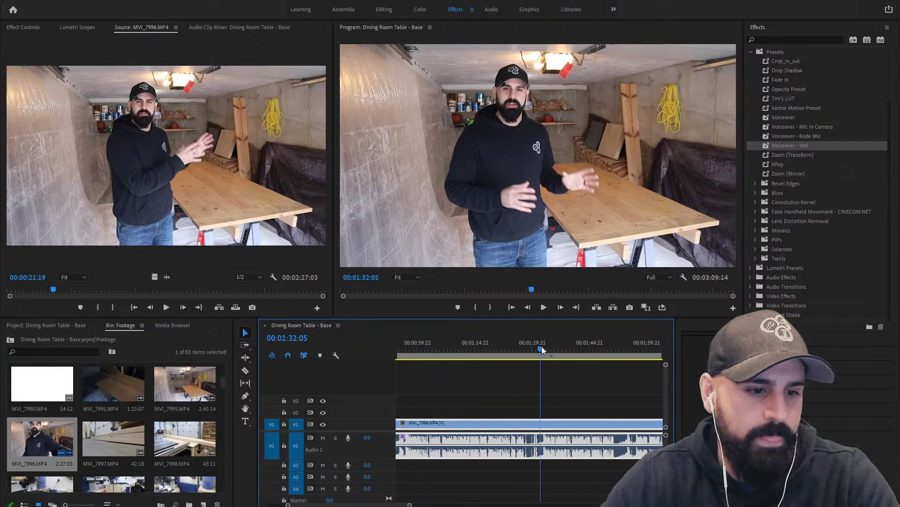
{"action": "key", "text": "space"}
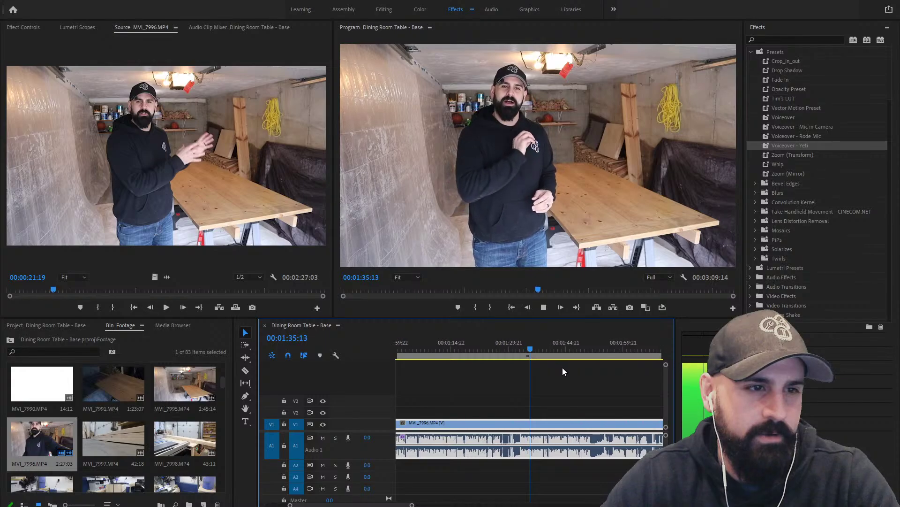
{"action": "key", "text": "space"}
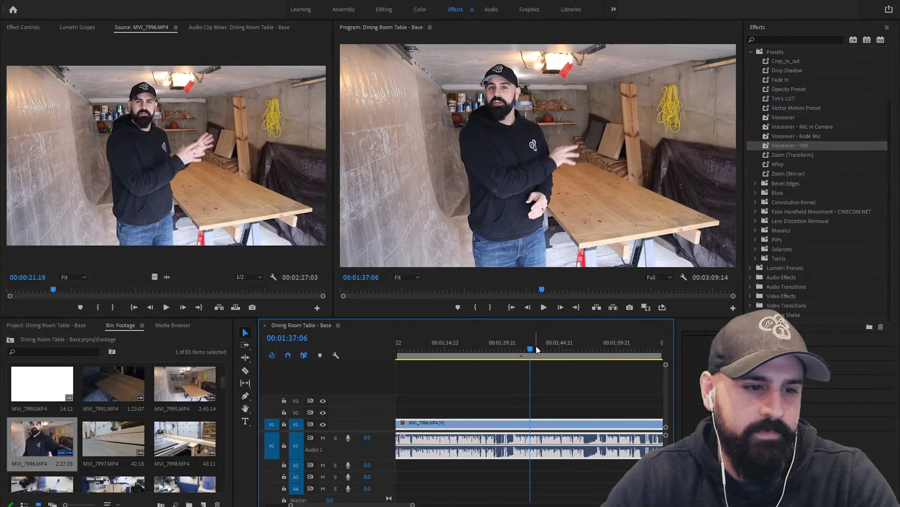
Split the newly added clip at 00:01:33:20 and play on to 00:01:37:13
{"action": "left_click", "coordinate": [518, 353]}
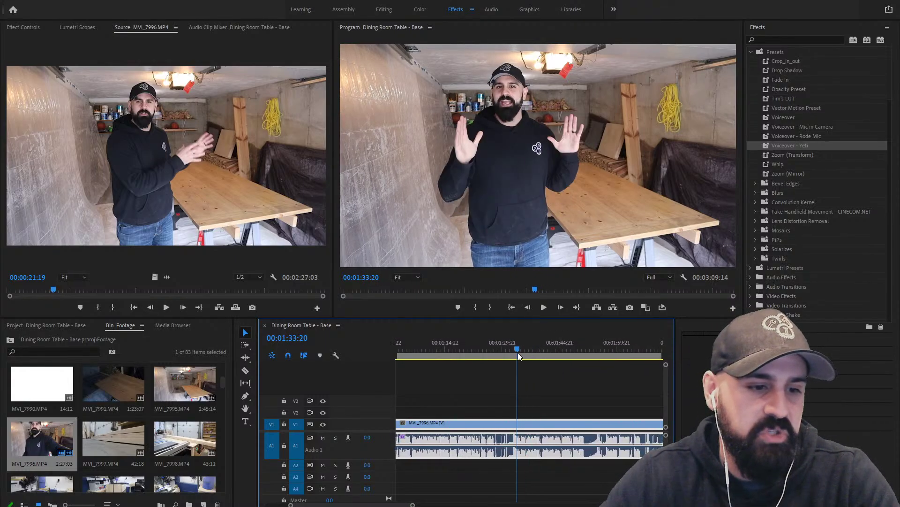
{"action": "key", "text": "space"}
{"action": "key", "text": "ctrl+k"}
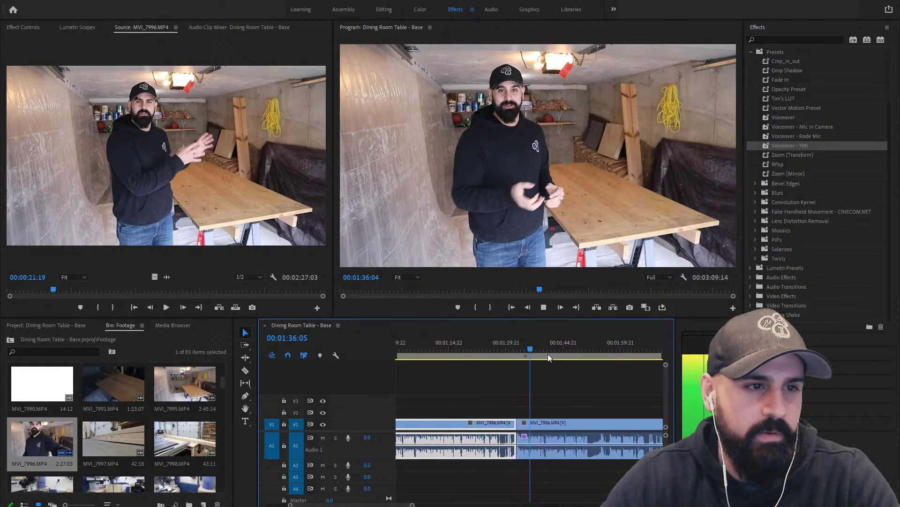
{"action": "key", "text": "space"}
Split the clip at 00:01:37:13 and delete the unwanted pieces before and after the chosen take
{"action": "left_click", "coordinate": [555, 424]}
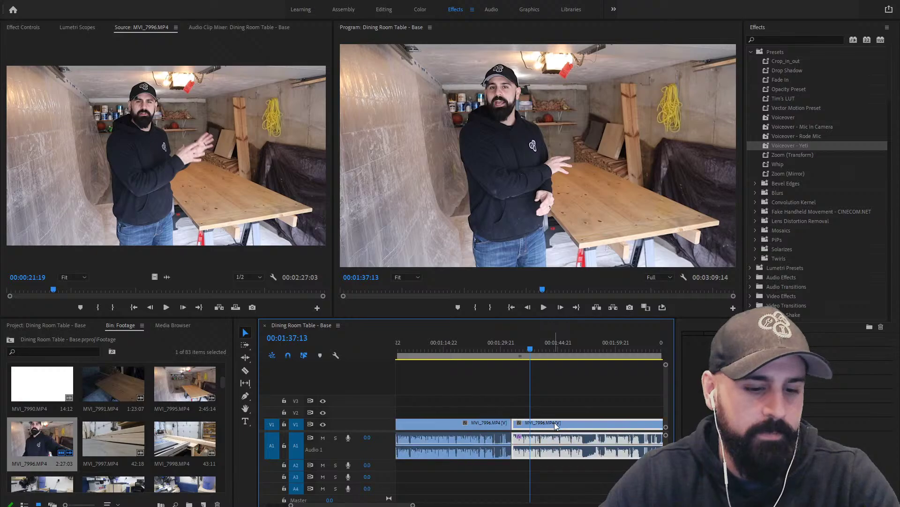
{"action": "left_click", "coordinate": [469, 424]}
{"action": "key", "text": "Delete"}
{"action": "key", "text": "ctrl+k"}
{"action": "left_click", "coordinate": [582, 426]}
{"action": "key", "text": "Delete"}
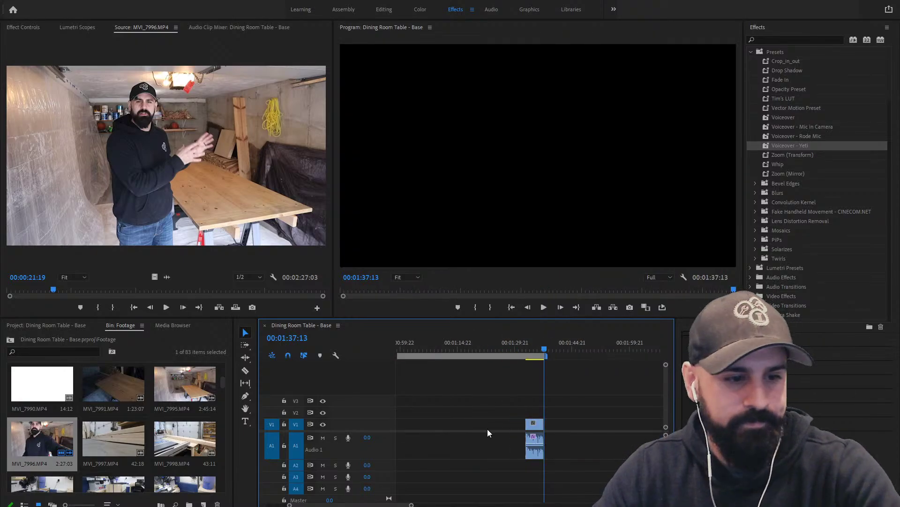
Close the gap before the short third take and move the playhead back to 00:00:25:07
{"action": "left_click", "coordinate": [488, 428]}
{"action": "key", "text": "Delete"}
{"action": "left_click_drag", "start_coordinate": [514, 350], "coordinate": [464, 353]}
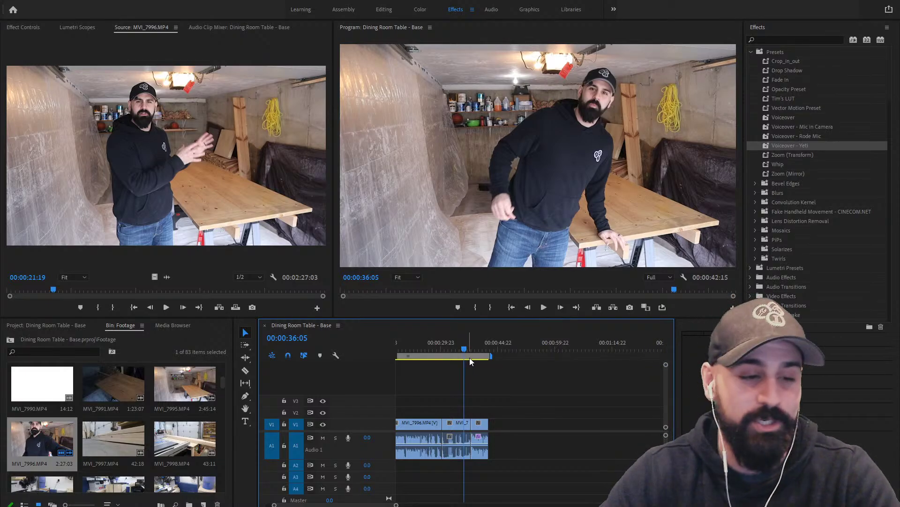
{"action": "left_click_drag", "start_coordinate": [460, 347], "coordinate": [421, 348]}
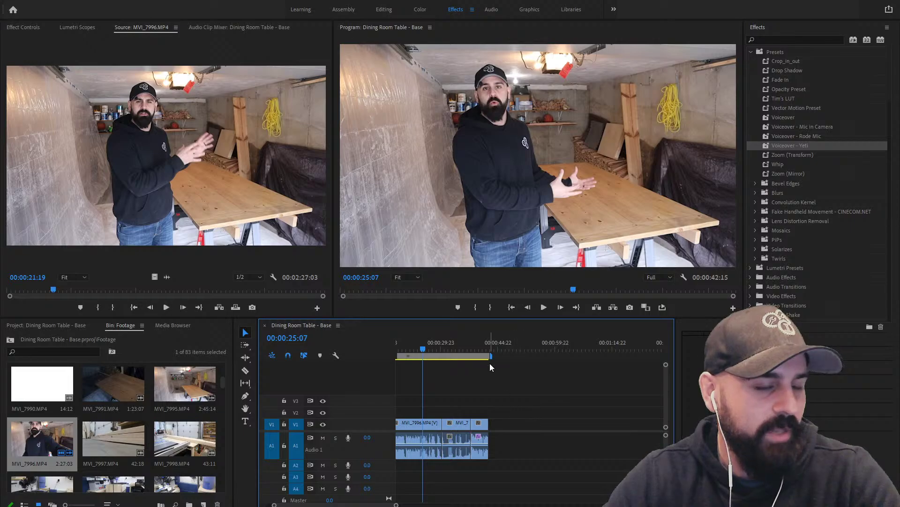
Move the two short clips about 32 seconds later to leave a gap after the long first clip
{"action": "scroll", "coordinate": [493, 414], "scroll_direction": "left", "scroll_amount": 3}
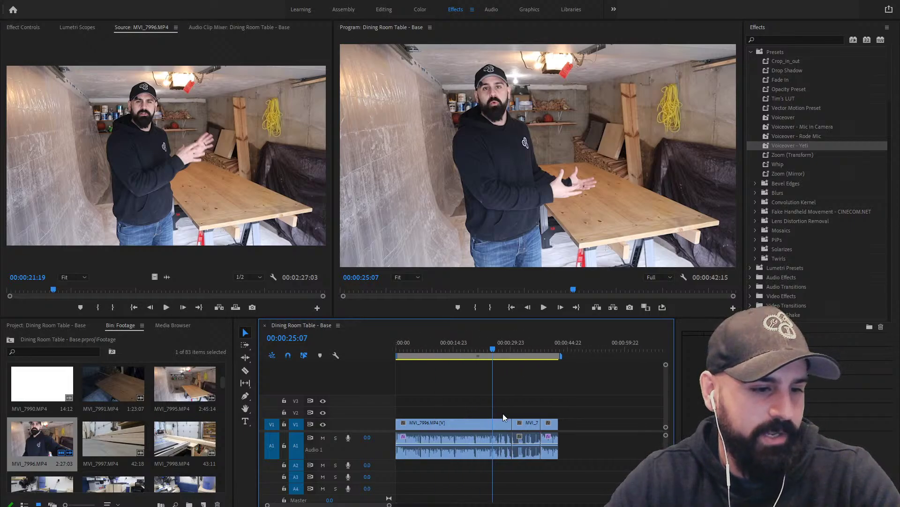
{"action": "left_click_drag", "start_coordinate": [516, 413], "coordinate": [621, 428]}
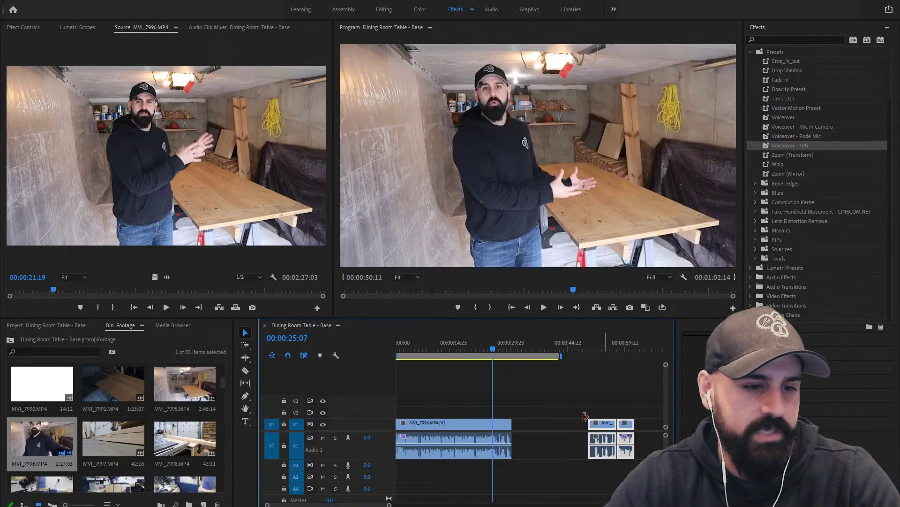
{"action": "scroll", "coordinate": [604, 428], "scroll_direction": "right", "scroll_amount": 2}
{"action": "left_click_drag", "start_coordinate": [553, 426], "coordinate": [601, 426]}
{"action": "left_click", "coordinate": [504, 424]}
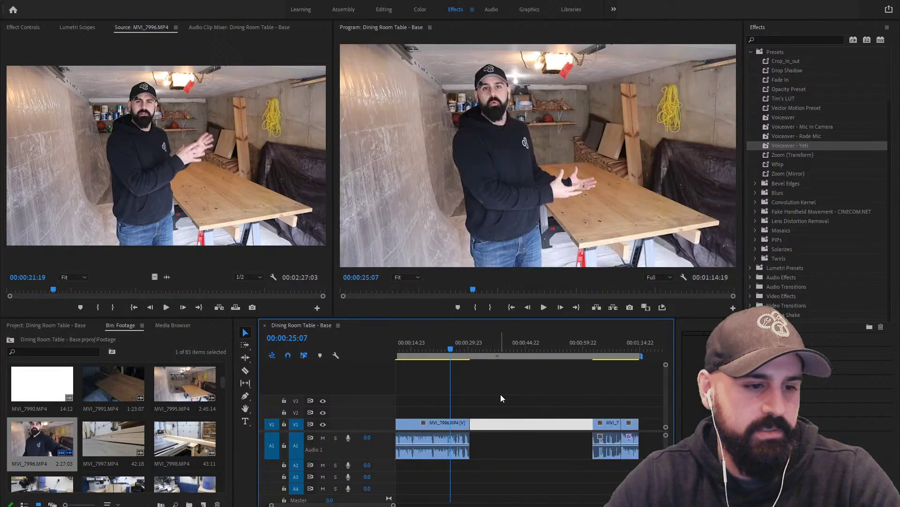
Play the end of the long clip from 00:00:25:07 and place the playhead at 00:00:25:21
{"action": "key", "text": "space"}
{"action": "scroll", "coordinate": [468, 350], "scroll_direction": "left", "scroll_amount": 2}
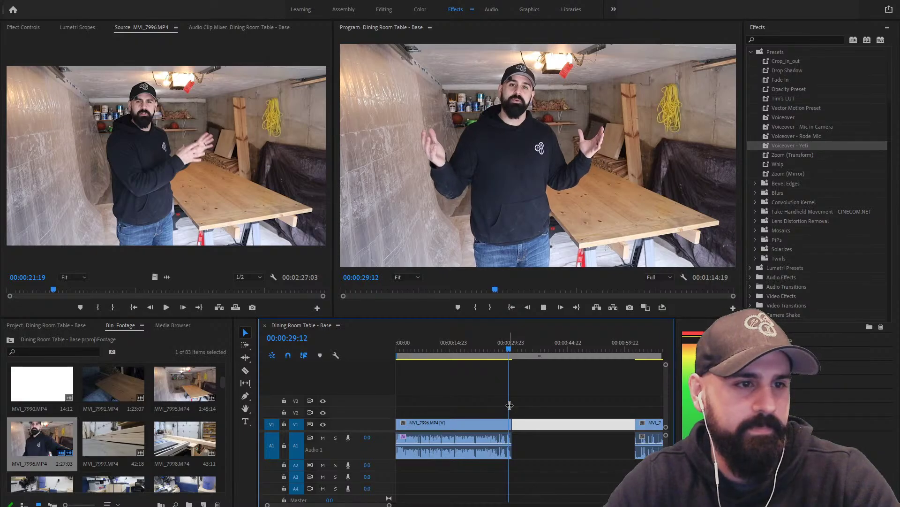
{"action": "left_click", "coordinate": [500, 349]}
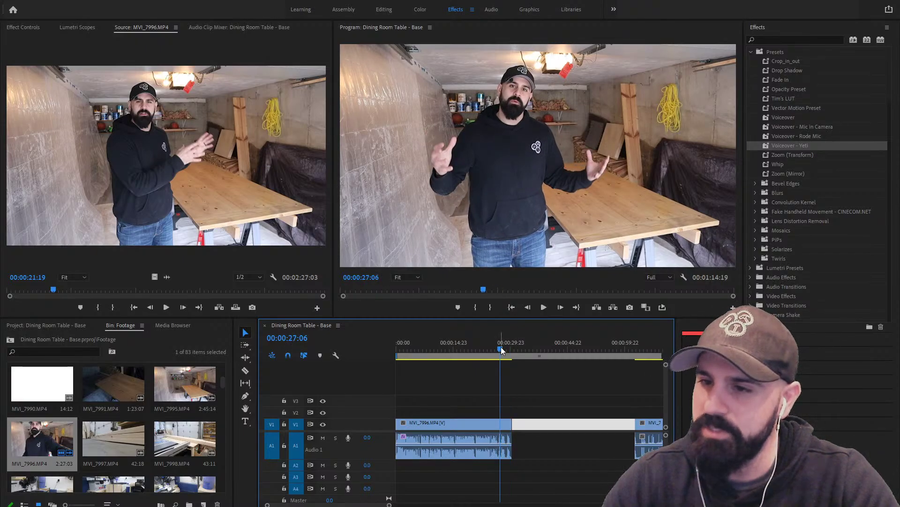
{"action": "left_click", "coordinate": [494, 350]}
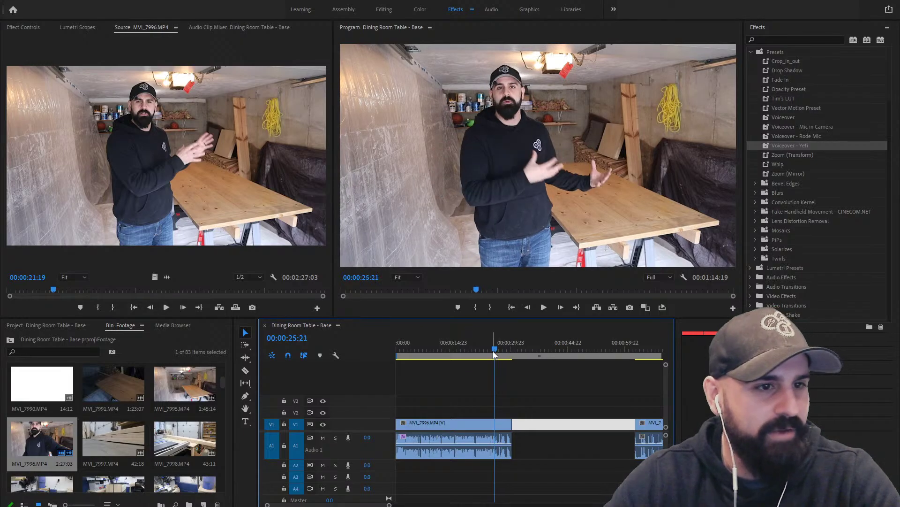
Turn Dynamics Processing back on for the long MVI_7996.MP4 clip
{"action": "left_click", "coordinate": [26, 28]}
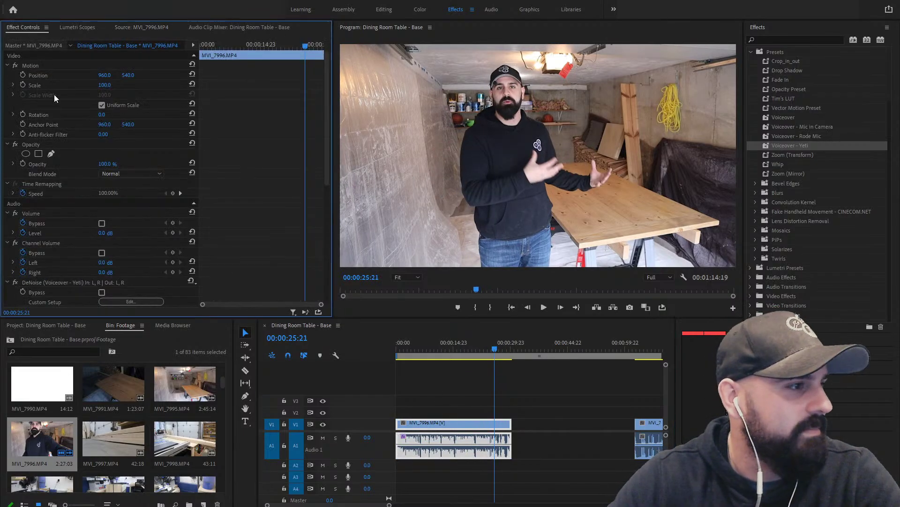
{"action": "scroll", "coordinate": [103, 239], "scroll_direction": "down", "scroll_amount": 6}
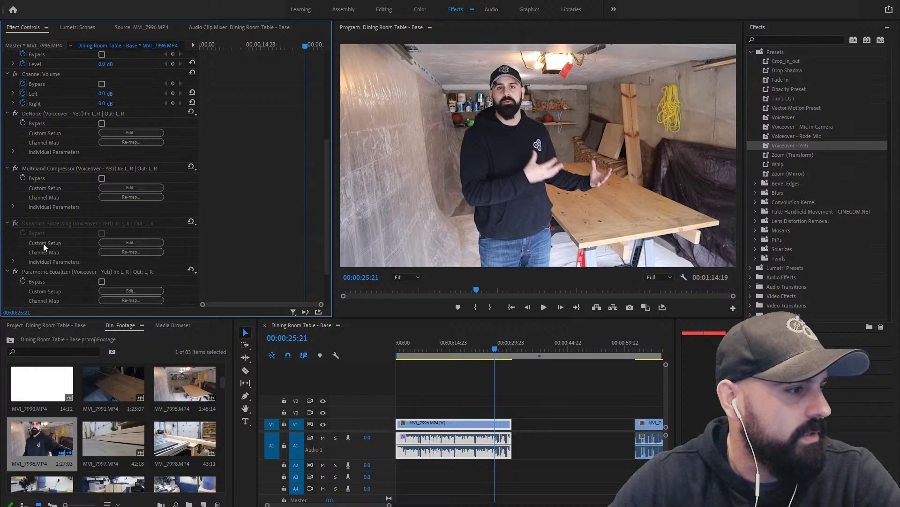
{"action": "left_click", "coordinate": [15, 223]}
Audition the long clip's ending from 00:00:23:04, replay its last words and stop at 00:00:28:13
{"action": "left_click", "coordinate": [483, 347]}
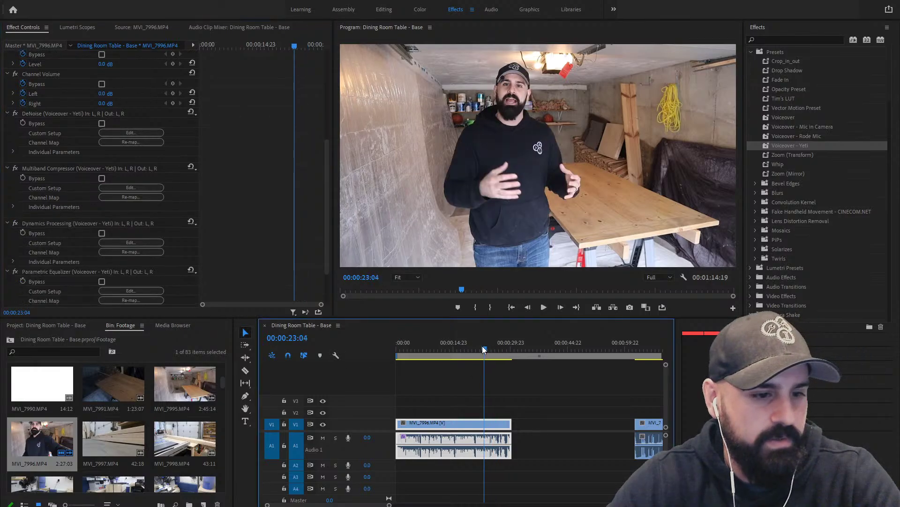
{"action": "key", "text": "space"}
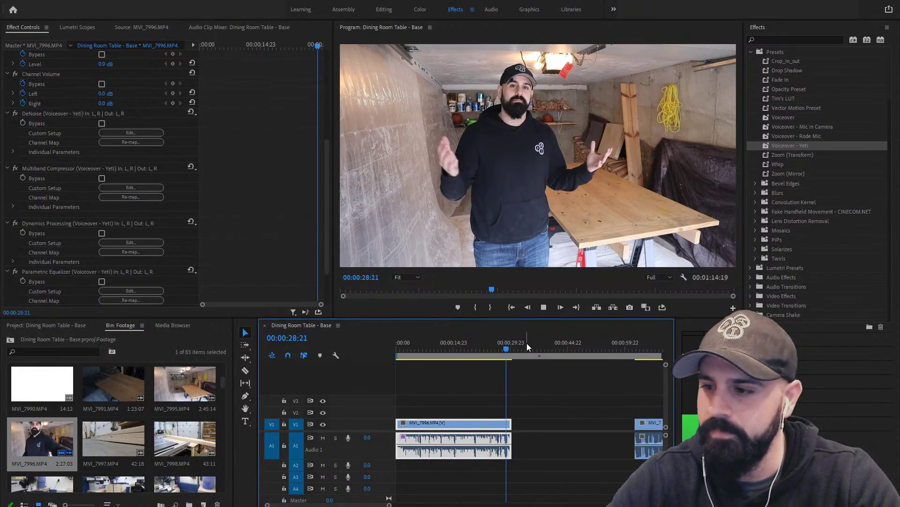
{"action": "left_click", "coordinate": [502, 348]}
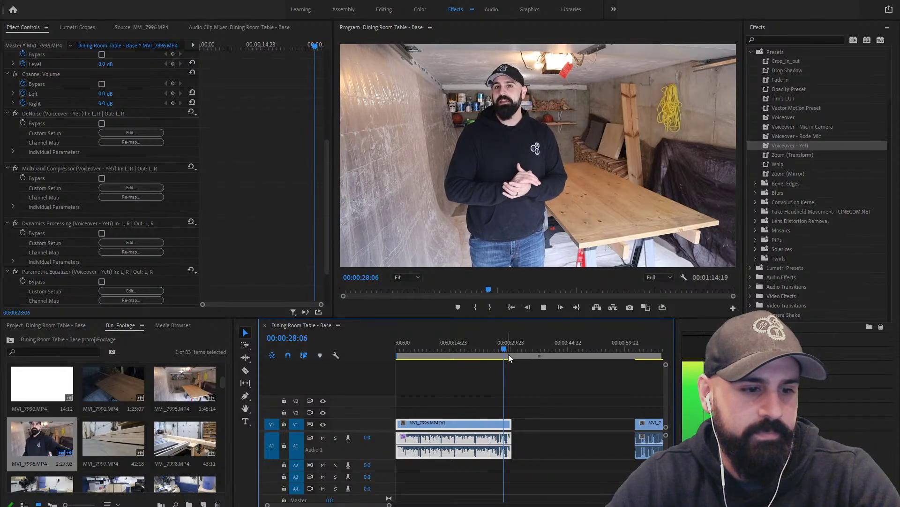
{"action": "key", "text": "space"}
Start keyframing the long clip's Scale at 100.0 and Position at 960.0, 540.0 at 00:00:28:13
{"action": "key", "text": "="}
{"action": "key", "text": "="}
{"action": "key", "text": "="}
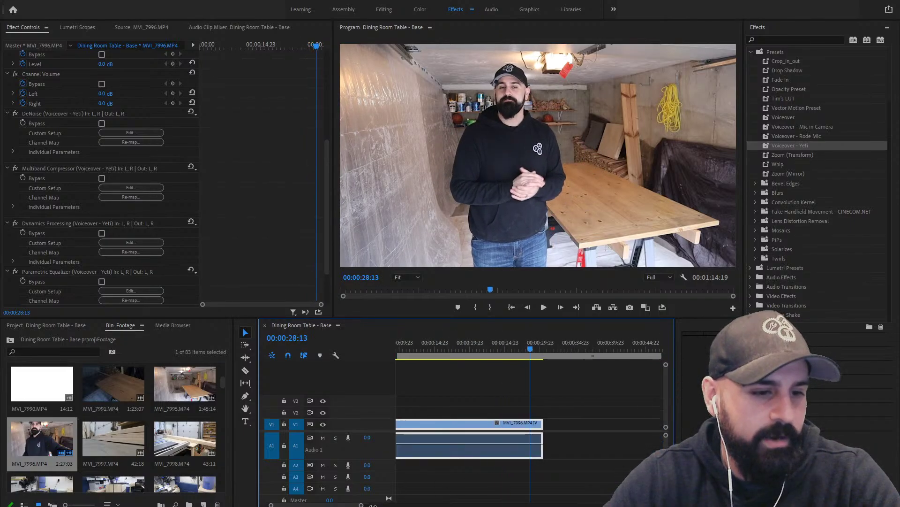
{"action": "key", "text": "="}
{"action": "left_click_drag", "start_coordinate": [550, 346], "coordinate": [531, 350]}
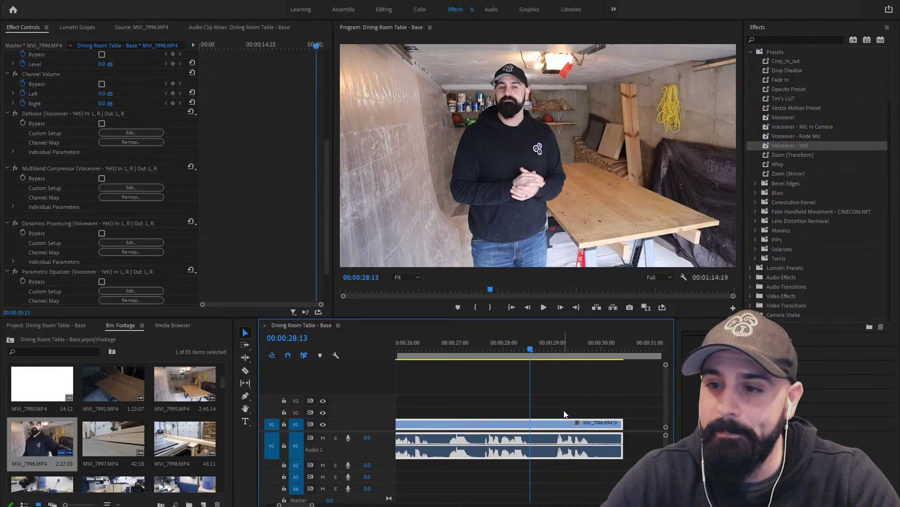
{"action": "scroll", "coordinate": [115, 143], "scroll_direction": "up", "scroll_amount": 6}
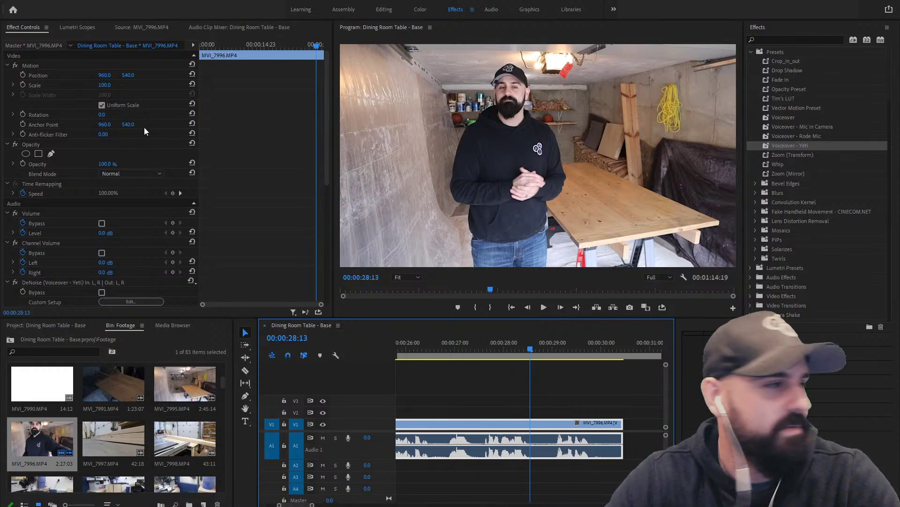
{"action": "left_click", "coordinate": [23, 82]}
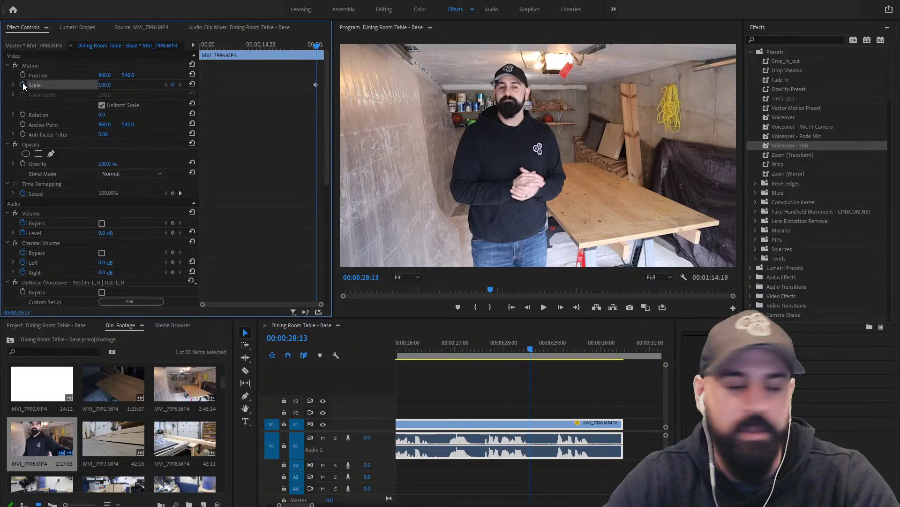
{"action": "left_click", "coordinate": [23, 75]}
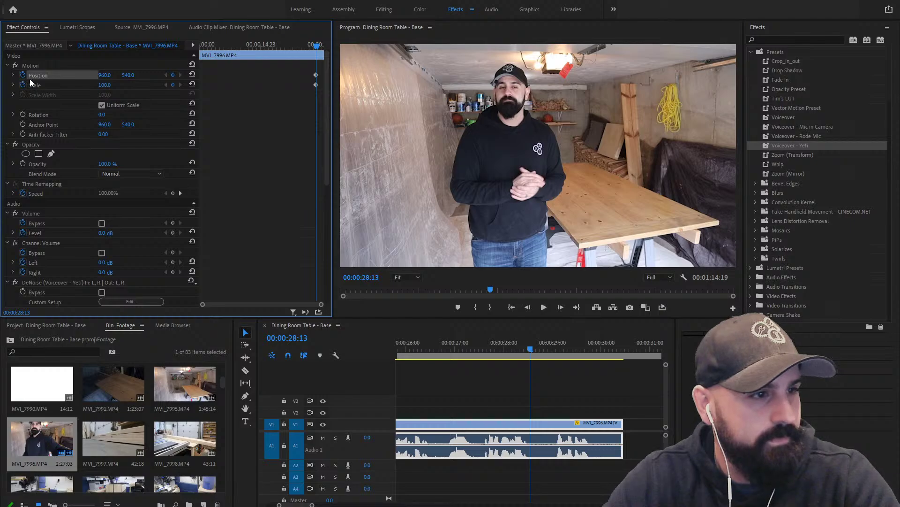
Add second Position and Scale keyframes to the long MVI_7996.MP4 clip at 00:00:29:01
{"action": "left_click_drag", "start_coordinate": [530, 348], "coordinate": [497, 353]}
{"action": "key", "text": "space"}
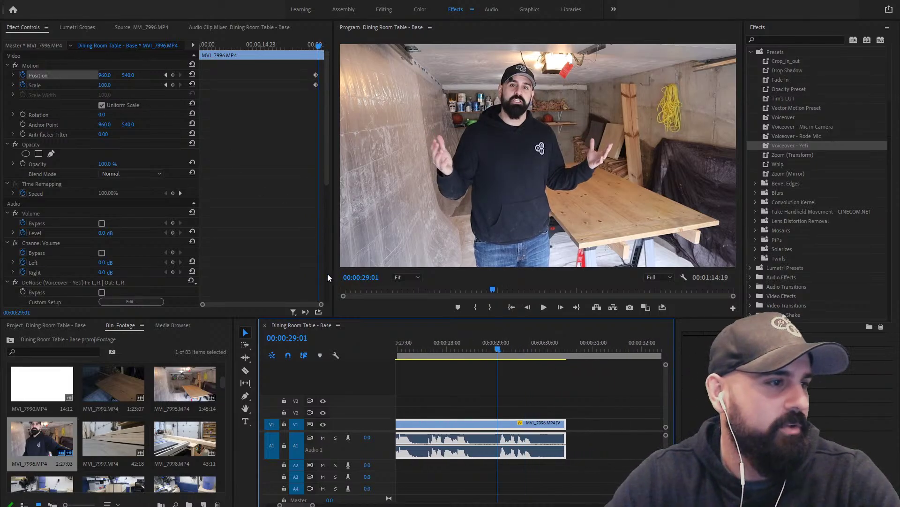
{"action": "left_click_drag", "start_coordinate": [321, 304], "coordinate": [287, 308]}
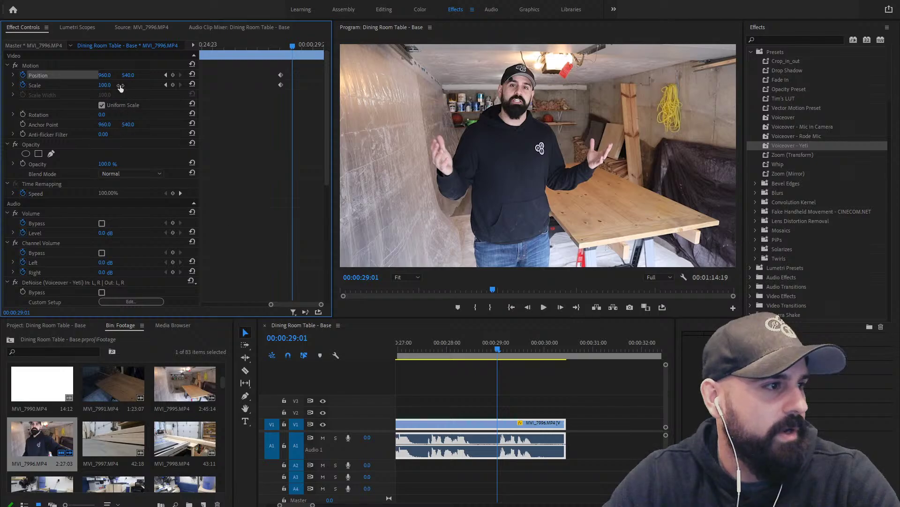
{"action": "left_click", "coordinate": [173, 75]}
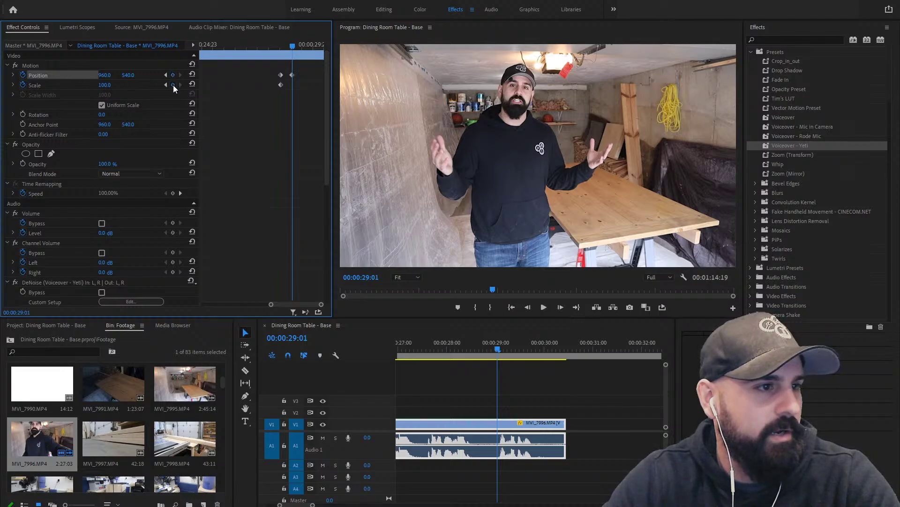
{"action": "left_click", "coordinate": [172, 85]}
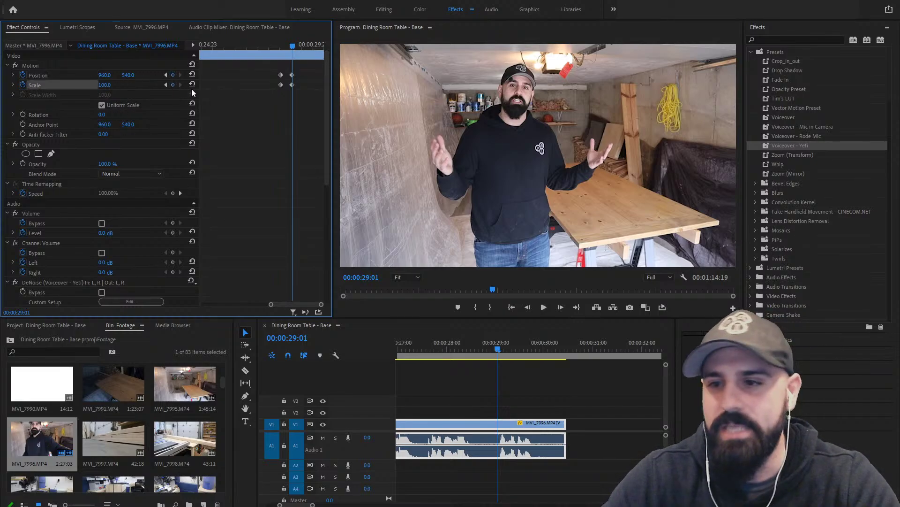
At the 00:00:29:01 keyframes, set the clip's Scale to 148.0 and reframe its Position to 1096.3, 749.2
{"action": "left_click_drag", "start_coordinate": [292, 44], "coordinate": [281, 47]}
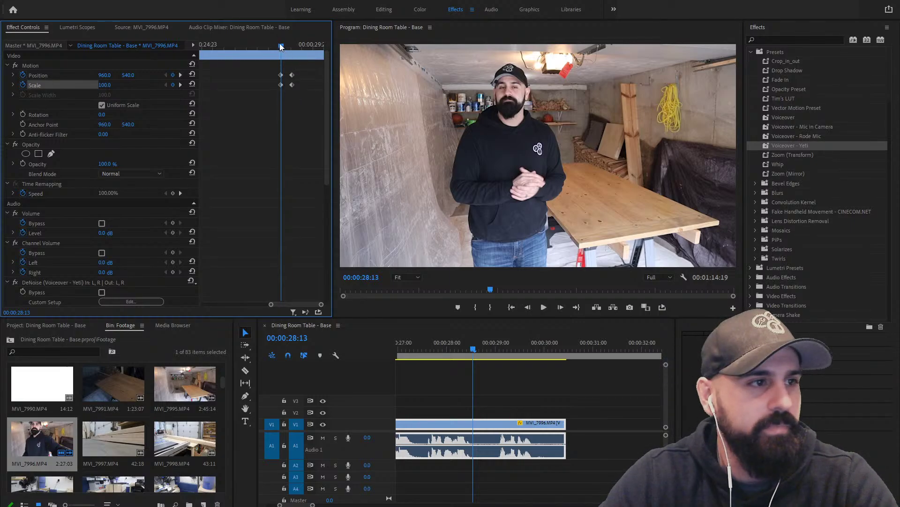
{"action": "left_click_drag", "start_coordinate": [281, 46], "coordinate": [292, 46]}
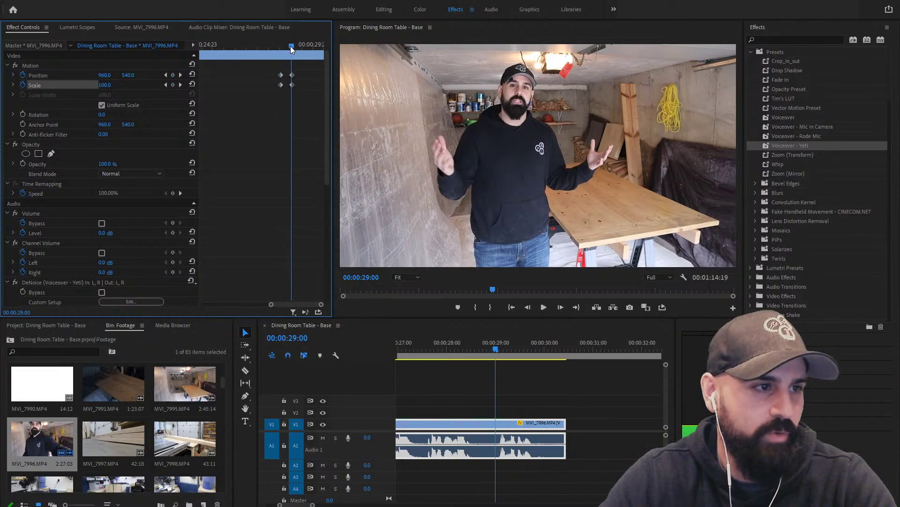
{"action": "left_click", "coordinate": [165, 75]}
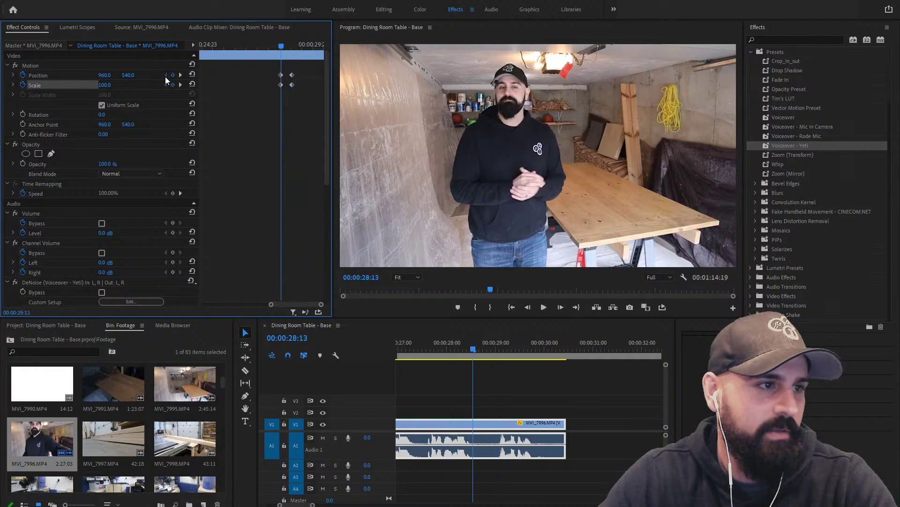
{"action": "left_click", "coordinate": [181, 75]}
{"action": "left_click_drag", "start_coordinate": [106, 87], "coordinate": [128, 86]}
{"action": "left_click", "coordinate": [49, 65]}
{"action": "left_click_drag", "start_coordinate": [409, 140], "coordinate": [459, 179]}
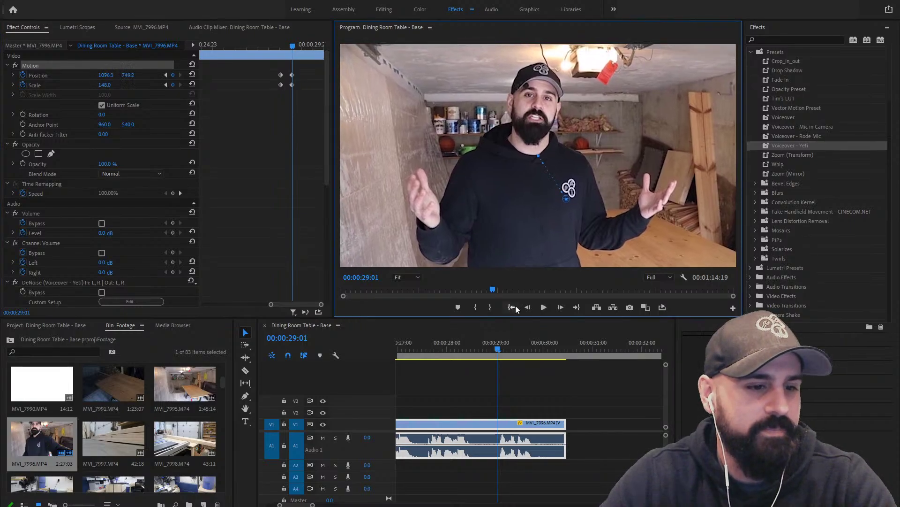
Play back the scale and position move from 00:00:28:07 and place the playhead at 00:00:29:11
{"action": "left_click", "coordinate": [280, 113]}
{"action": "left_click_drag", "start_coordinate": [283, 88], "coordinate": [267, 69]}
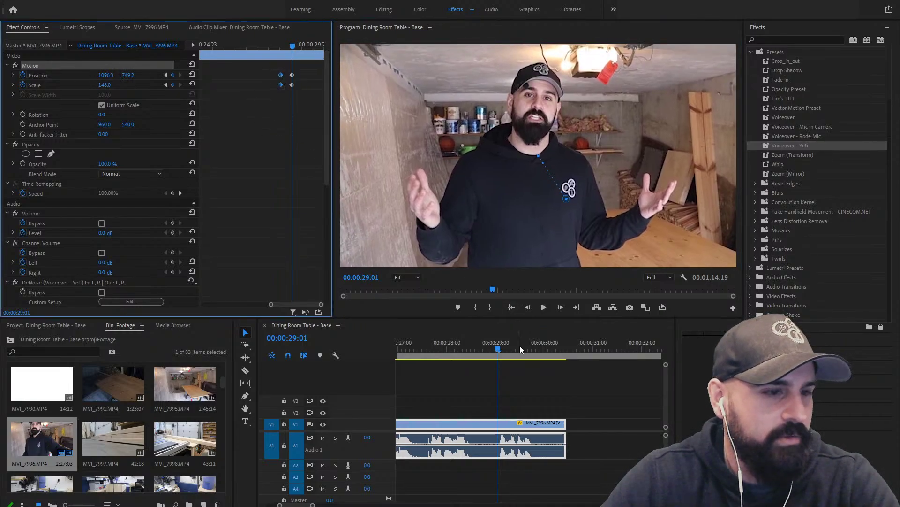
{"action": "left_click_drag", "start_coordinate": [497, 349], "coordinate": [459, 354]}
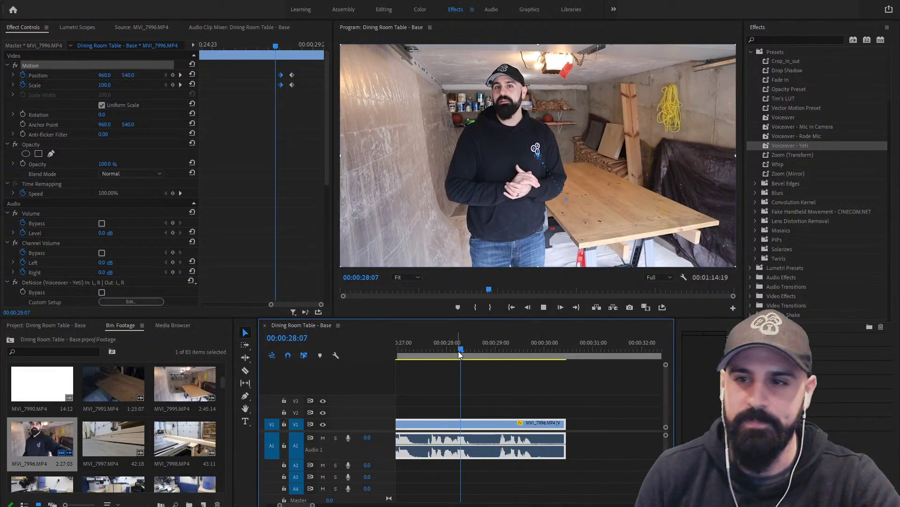
{"action": "key", "text": "space"}
{"action": "key", "text": "space"}
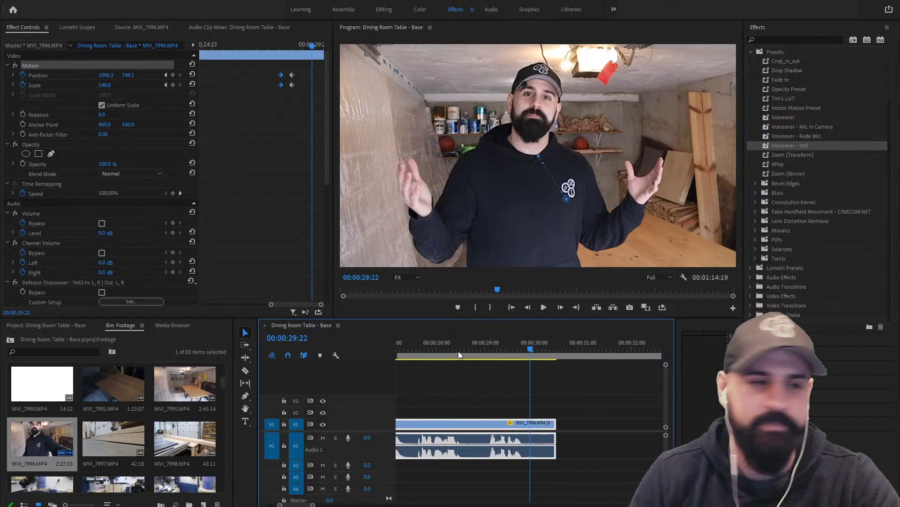
{"action": "left_click_drag", "start_coordinate": [530, 350], "coordinate": [506, 348]}
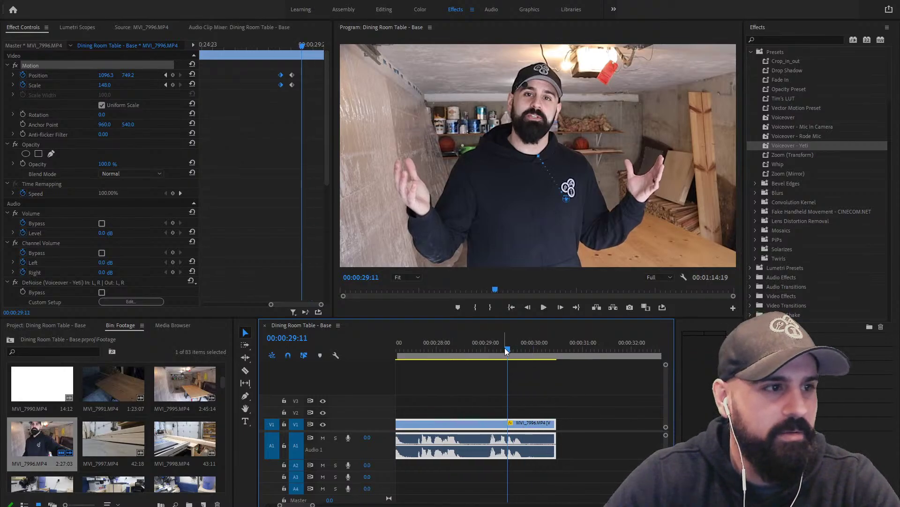
Apply Ease In to the Scale and Position keyframes at 00:00:29:01
{"action": "left_click", "coordinate": [306, 97]}
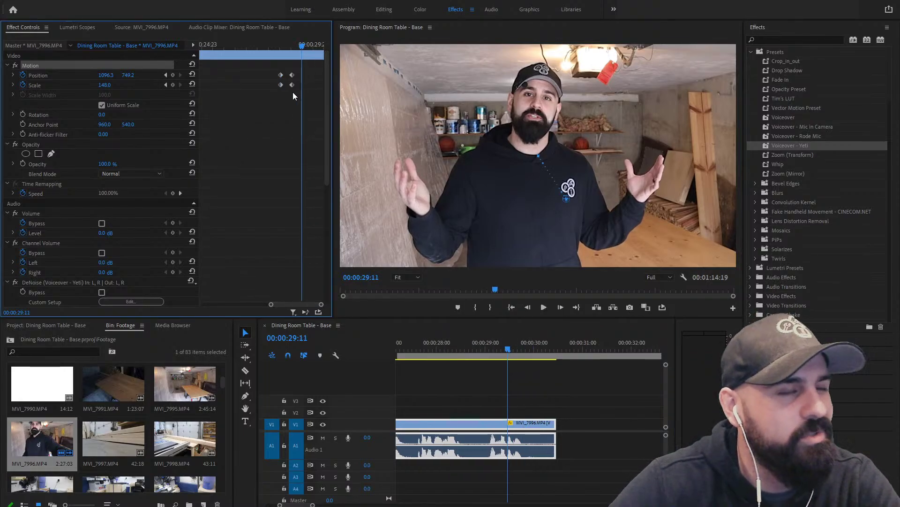
{"action": "mouse_move", "coordinate": [302, 89]}
{"action": "left_mouse_down"}
{"action": "mouse_move", "coordinate": [281, 69]}
{"action": "mouse_move", "coordinate": [292, 76]}
{"action": "left_mouse_up"}
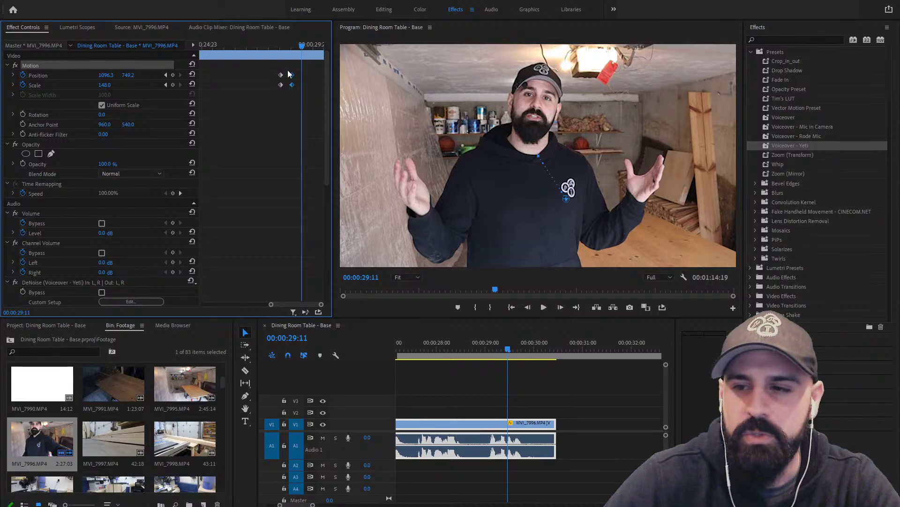
{"action": "left_click", "coordinate": [292, 75], "text": "shift"}
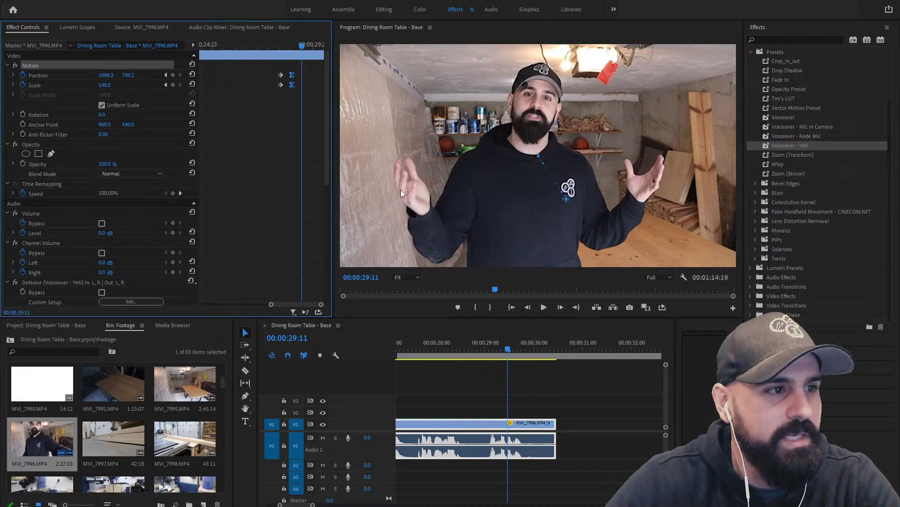
Expand the Scale and Position velocity graphs and lengthen the Position ending keyframe's ease so the move starts faster
{"action": "left_click", "coordinate": [13, 85]}
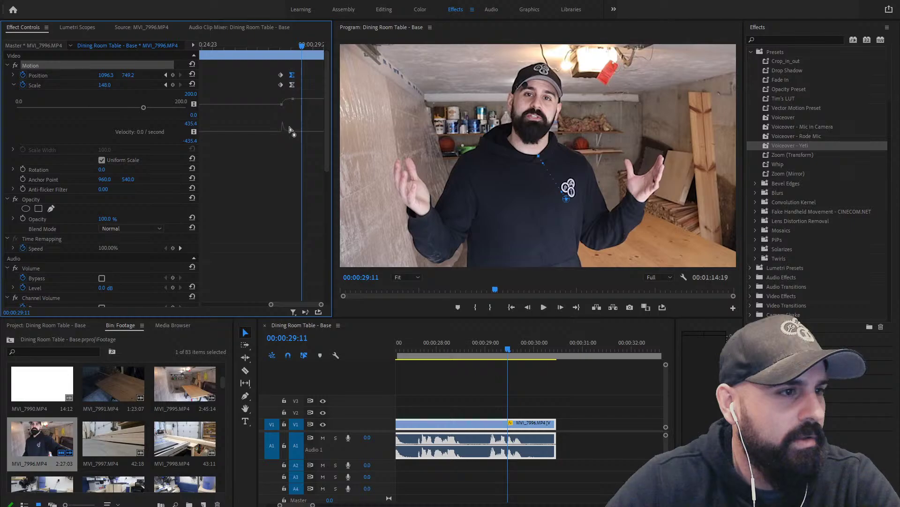
{"action": "left_click", "coordinate": [81, 100]}
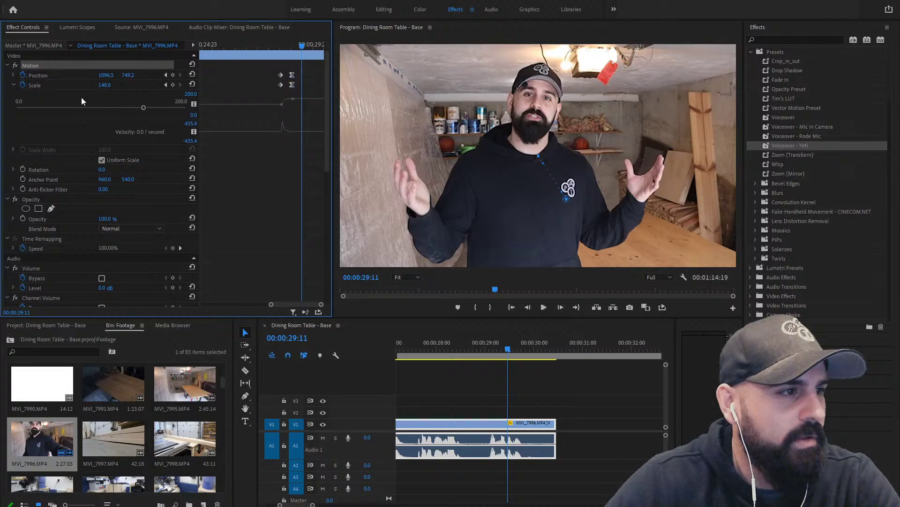
{"action": "left_click", "coordinate": [13, 75]}
{"action": "left_click", "coordinate": [292, 74]}
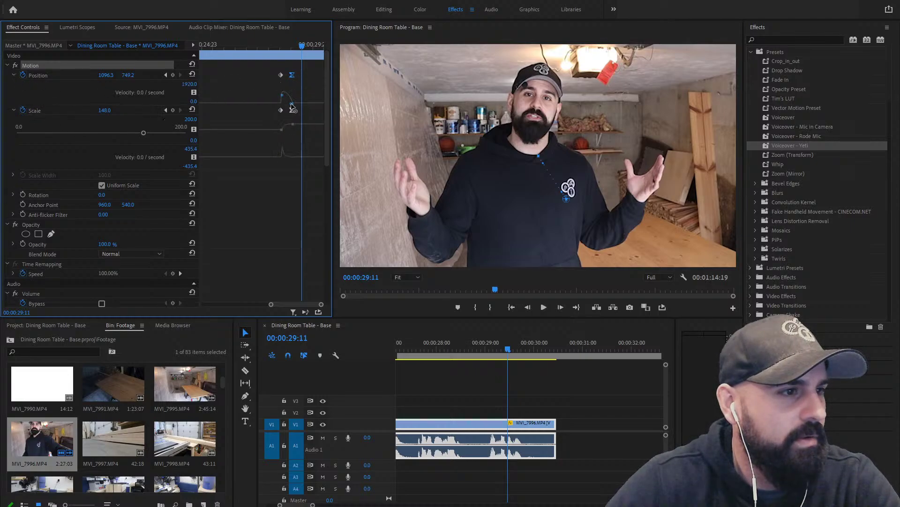
{"action": "left_click_drag", "start_coordinate": [291, 104], "coordinate": [286, 103]}
Replay the eased zoom several times from around 00:00:28:00 to check its motion
{"action": "left_click", "coordinate": [436, 347]}
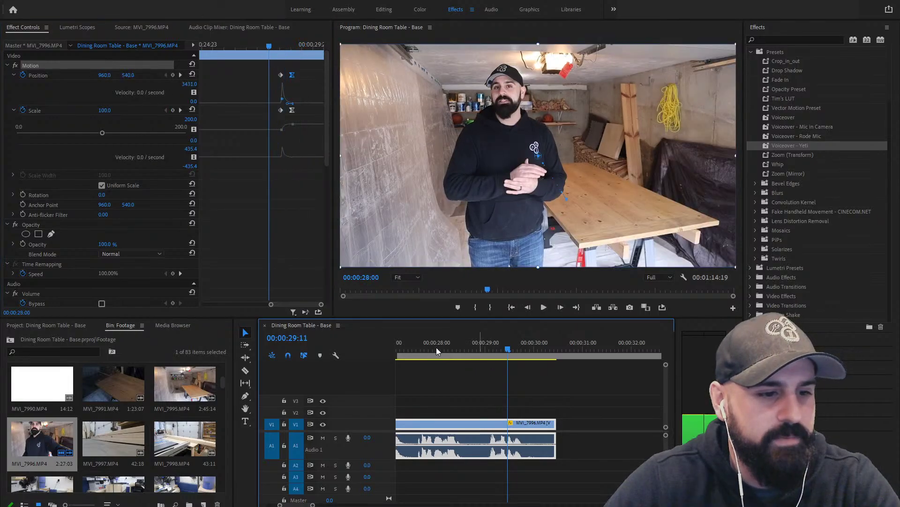
{"action": "key", "text": "space"}
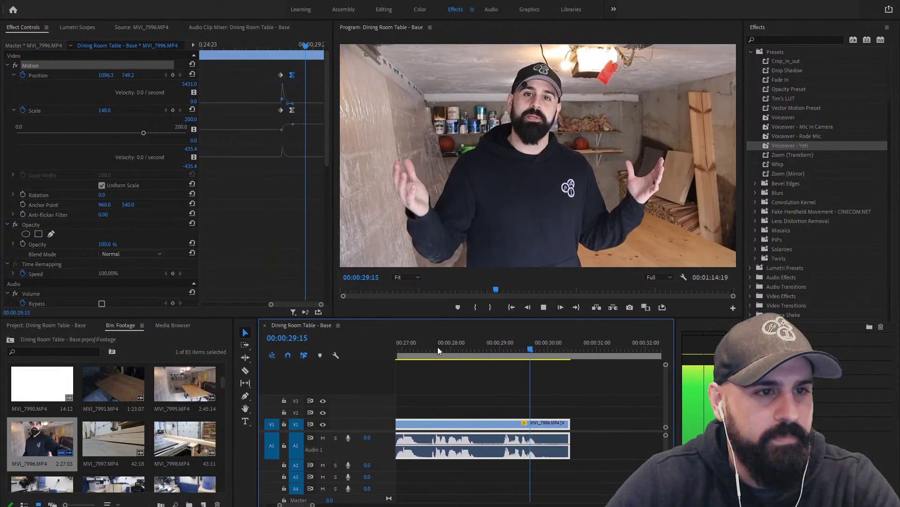
{"action": "key", "text": "space"}
{"action": "left_click", "coordinate": [457, 344]}
{"action": "key", "text": "space"}
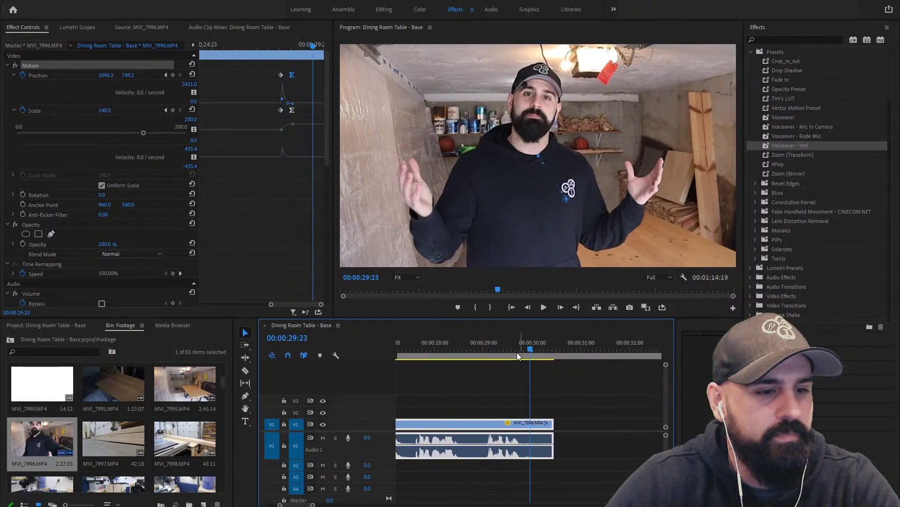
{"action": "left_click", "coordinate": [435, 349]}
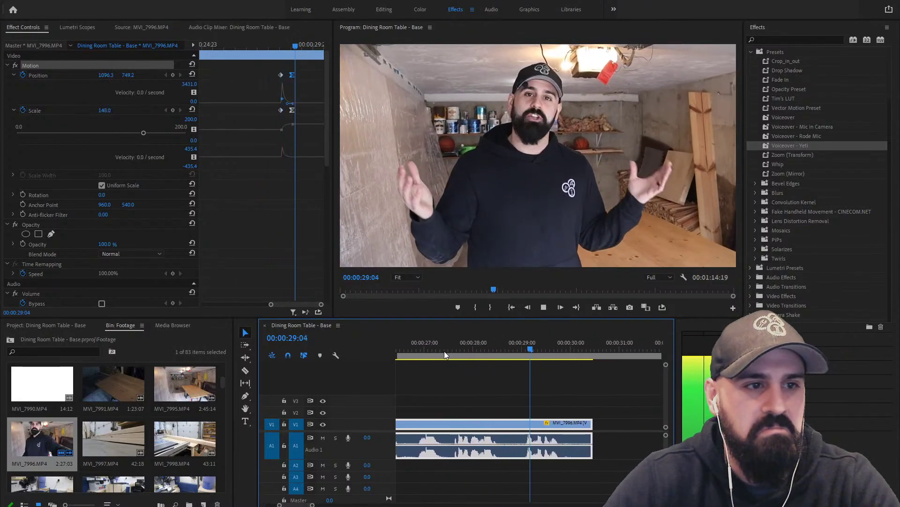
{"action": "key", "text": "space"}
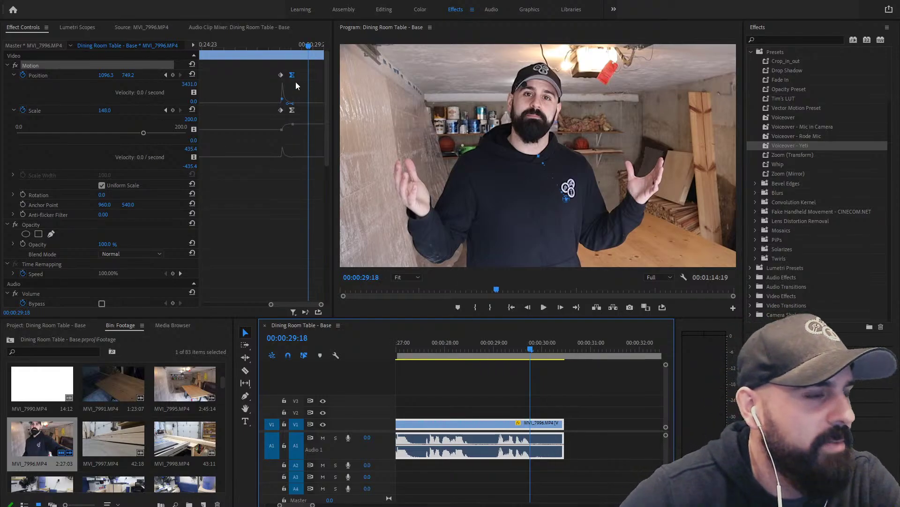
Split the long clip at 00:00:27:22 and select the second part to show its keyframes
{"action": "left_click", "coordinate": [165, 75]}
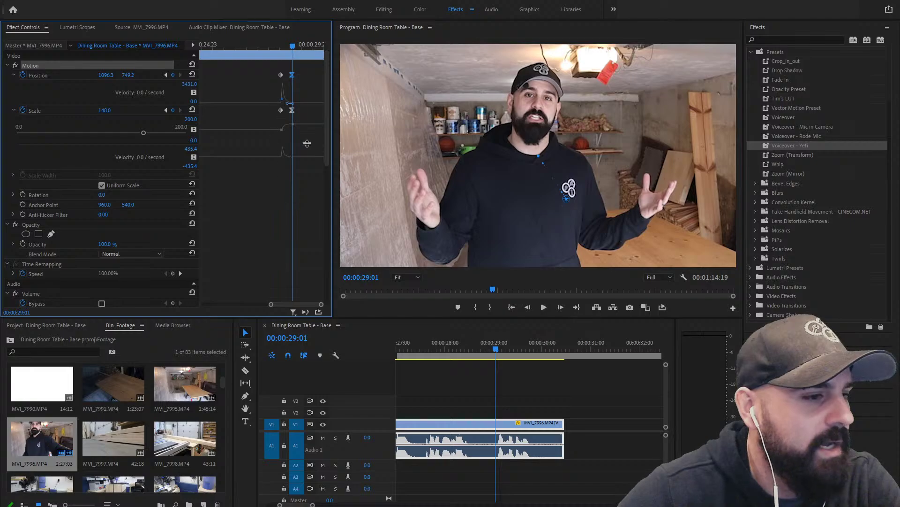
{"action": "left_click", "coordinate": [440, 348]}
{"action": "key", "text": "ctrl+k"}
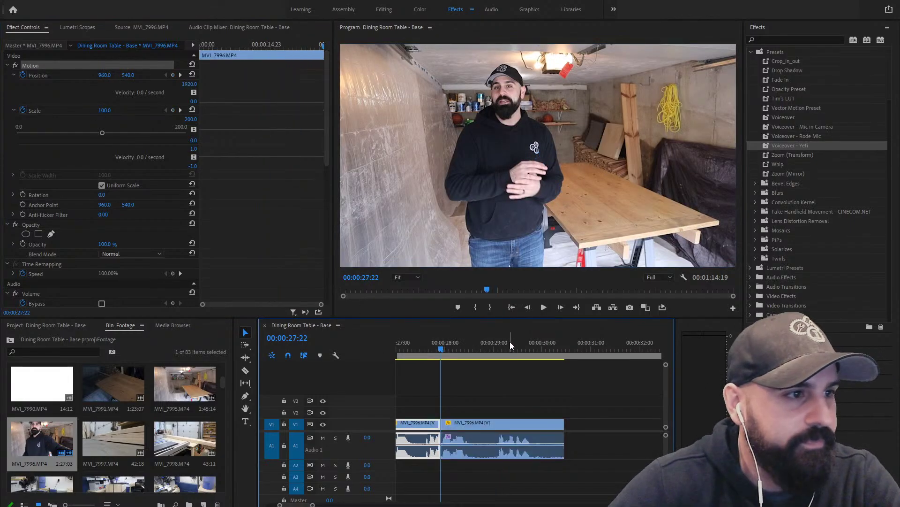
{"action": "left_click", "coordinate": [514, 343]}
{"action": "left_click", "coordinate": [491, 422]}
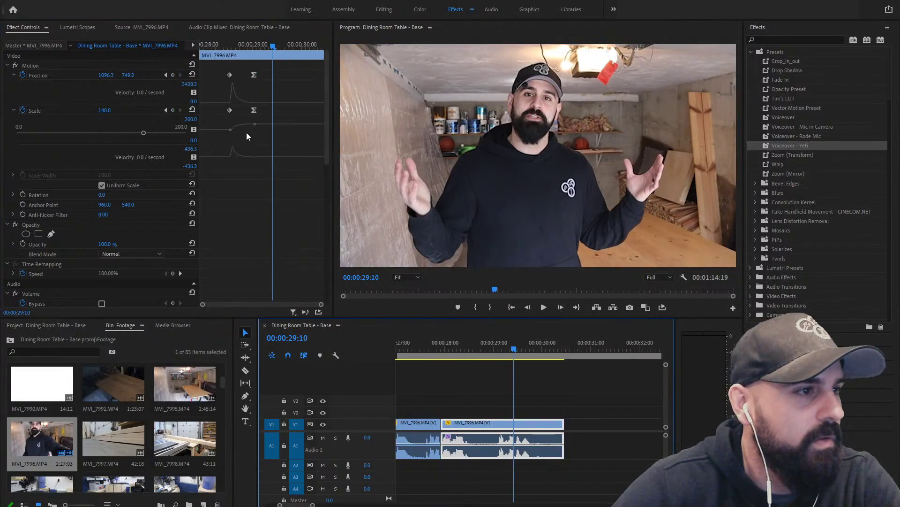
Try easing the Position starting keyframe, undo the easing edits and the 00:00:27:22 split, and reselect the clip
{"action": "left_click", "coordinate": [229, 72]}
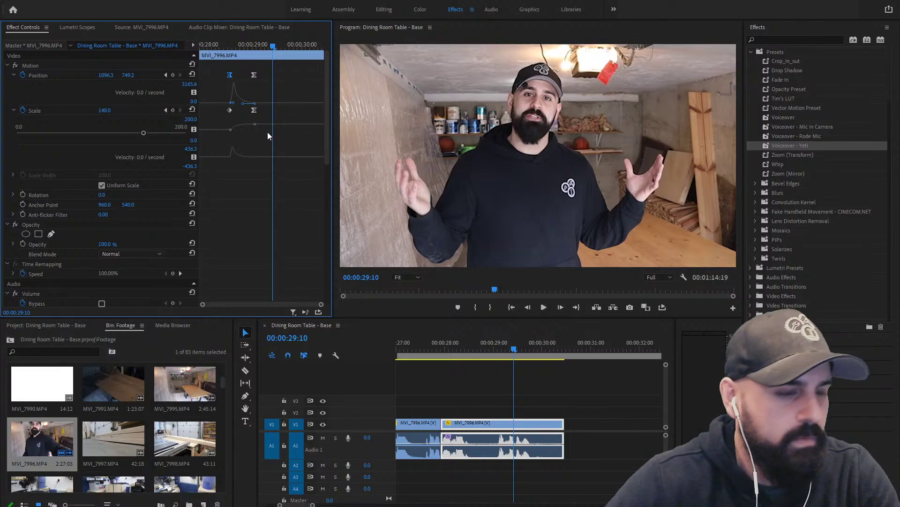
{"action": "key", "text": "ctrl+z"}
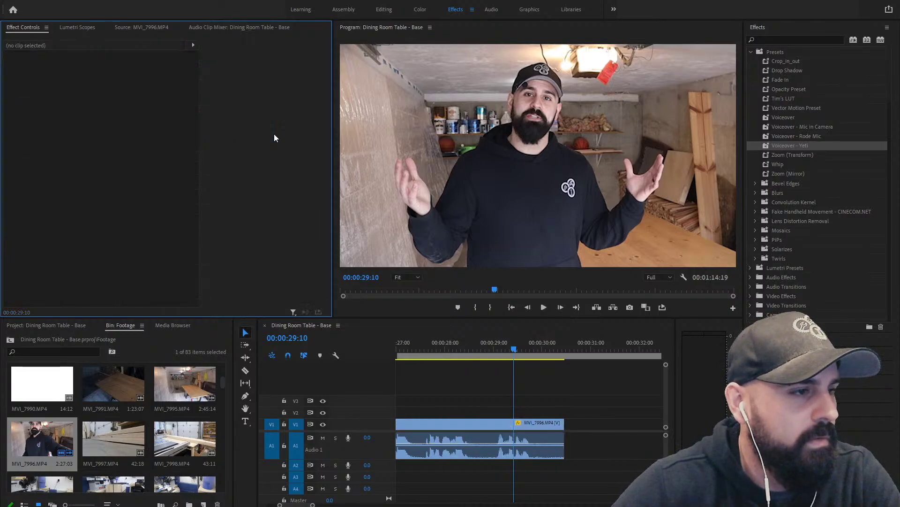
{"action": "left_click", "coordinate": [539, 422]}
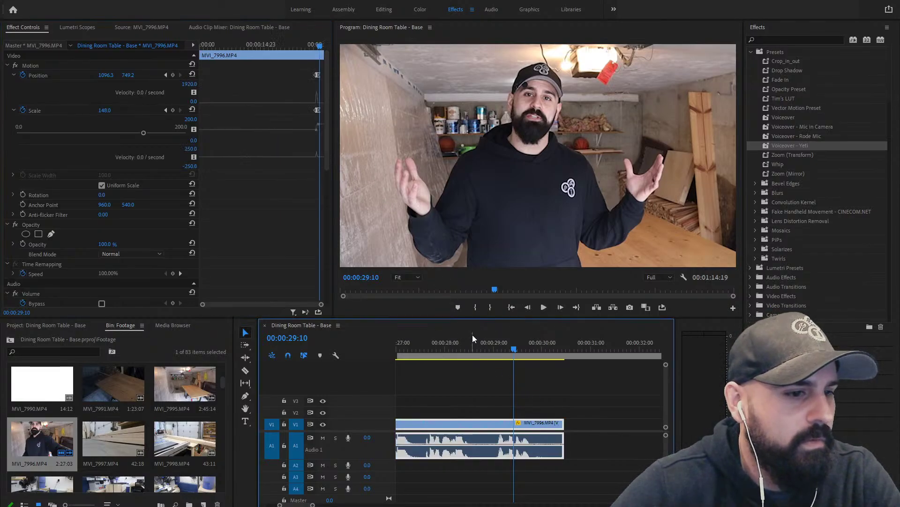
Split the long MVI_7996.MP4 clip at 00:00:28:06 and select the part containing the zoom keyframes
{"action": "left_click", "coordinate": [457, 342]}
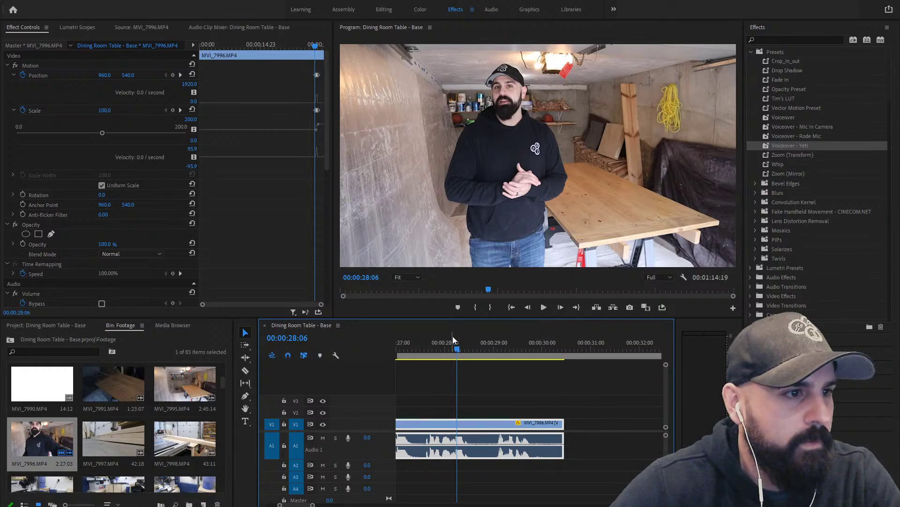
{"action": "key", "text": "ctrl+k"}
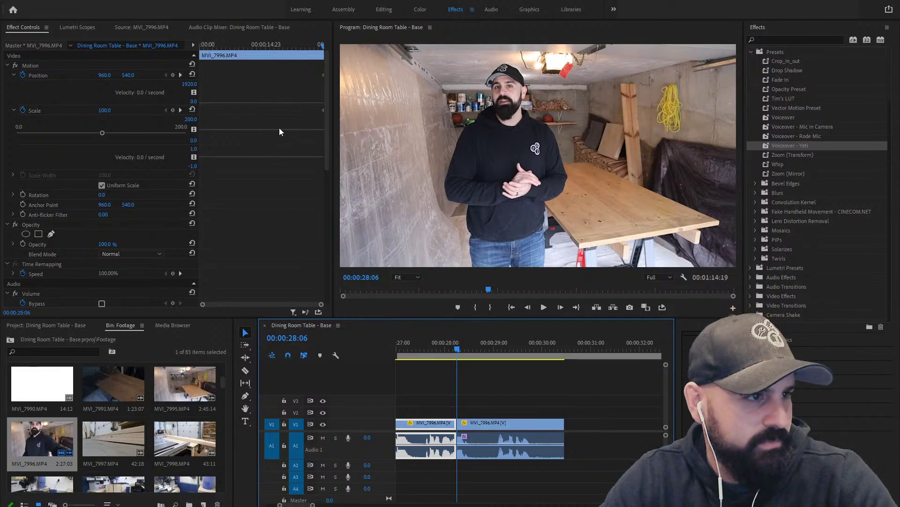
{"action": "left_click", "coordinate": [502, 354]}
{"action": "left_click", "coordinate": [516, 423]}
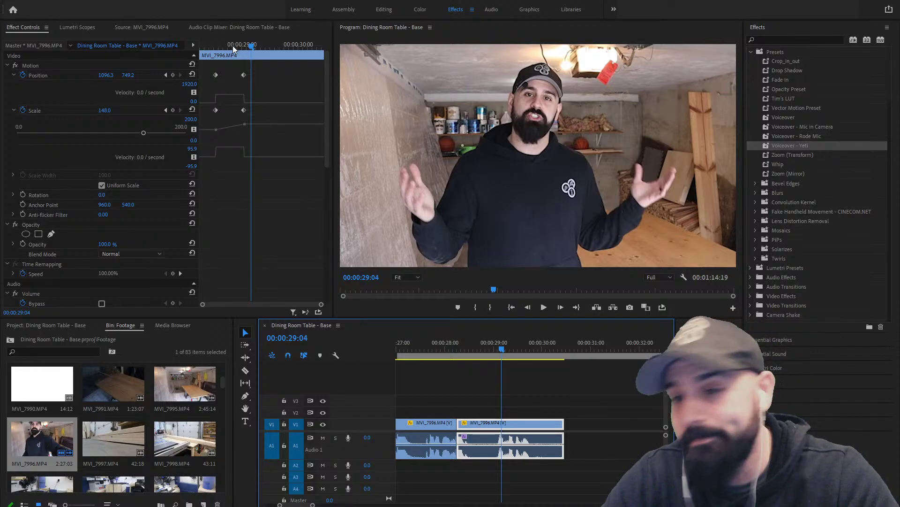
Apply Ease In to the ending Scale and Position keyframes of the short zoom clip
{"action": "left_click", "coordinate": [261, 111]}
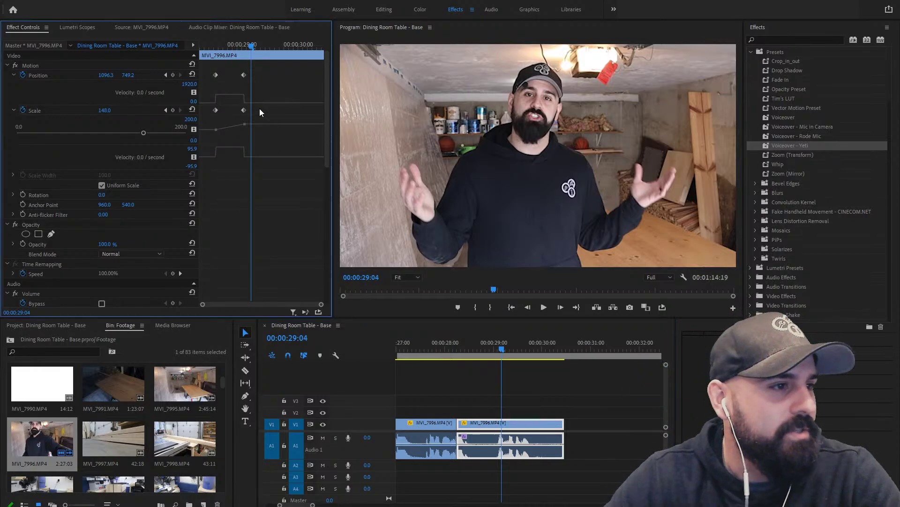
{"action": "right_click", "coordinate": [244, 110]}
{"action": "left_click", "coordinate": [280, 243]}
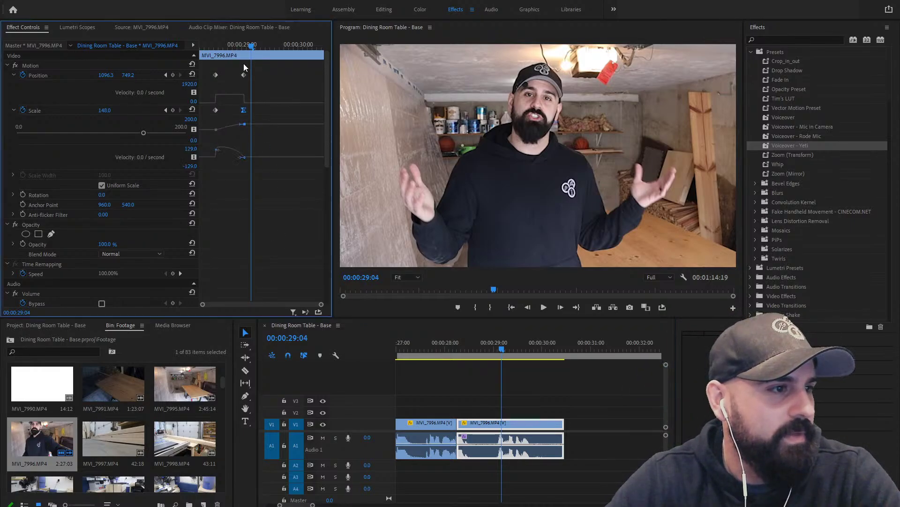
{"action": "left_click", "coordinate": [244, 75]}
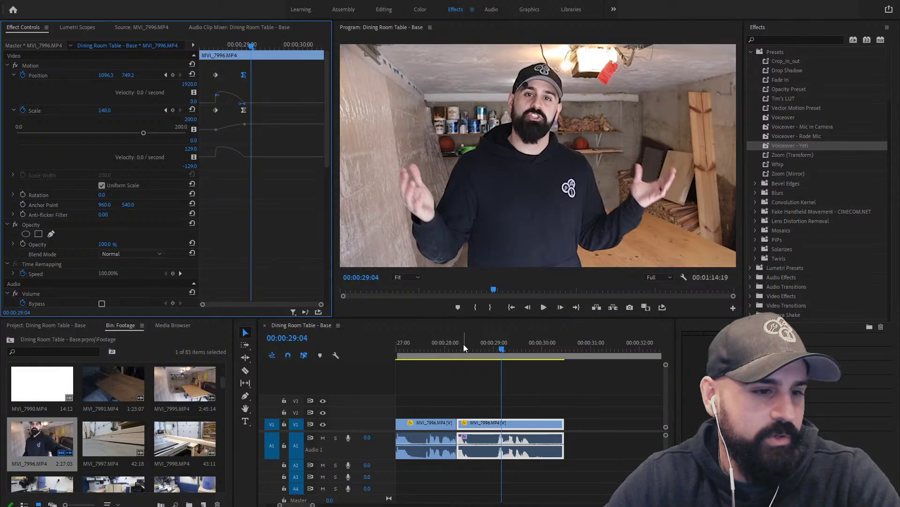
Play back the eased zoom at the end of the MVI_7996.MP4 clips to check its motion
{"action": "left_click", "coordinate": [443, 347]}
{"action": "key", "text": "space"}
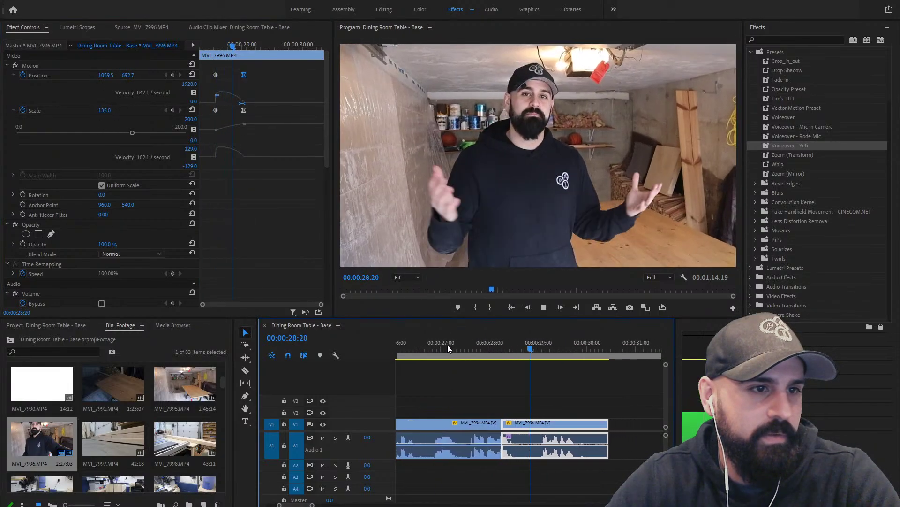
{"action": "key", "text": "space"}
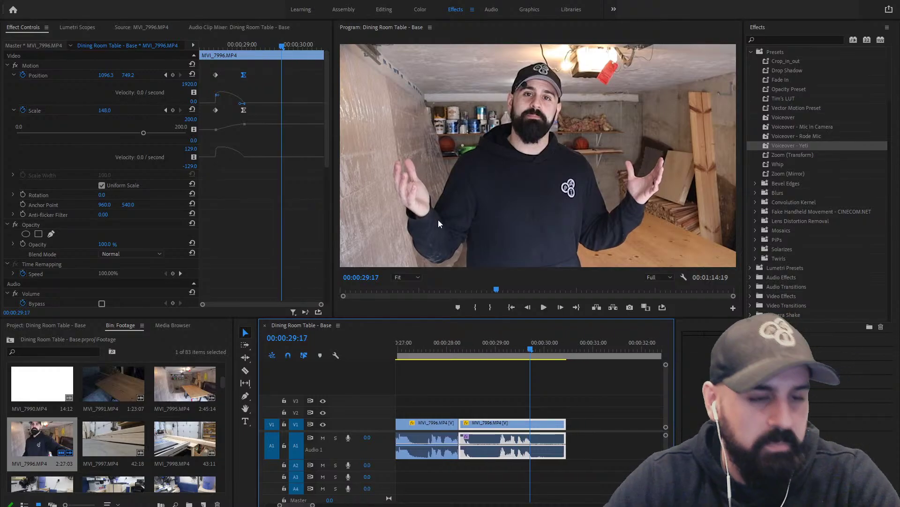
{"action": "left_click", "coordinate": [455, 344]}
{"action": "key", "text": "space"}
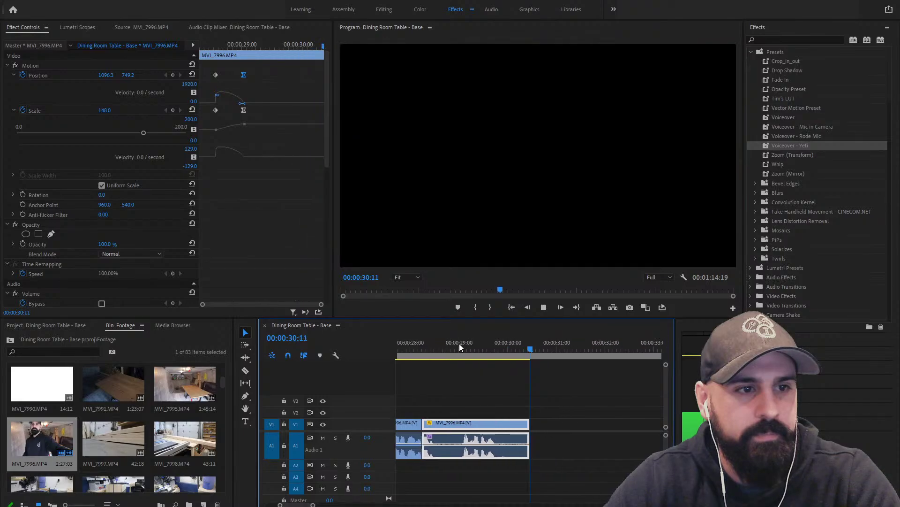
{"action": "key", "text": "space"}
{"action": "left_click", "coordinate": [558, 353]}
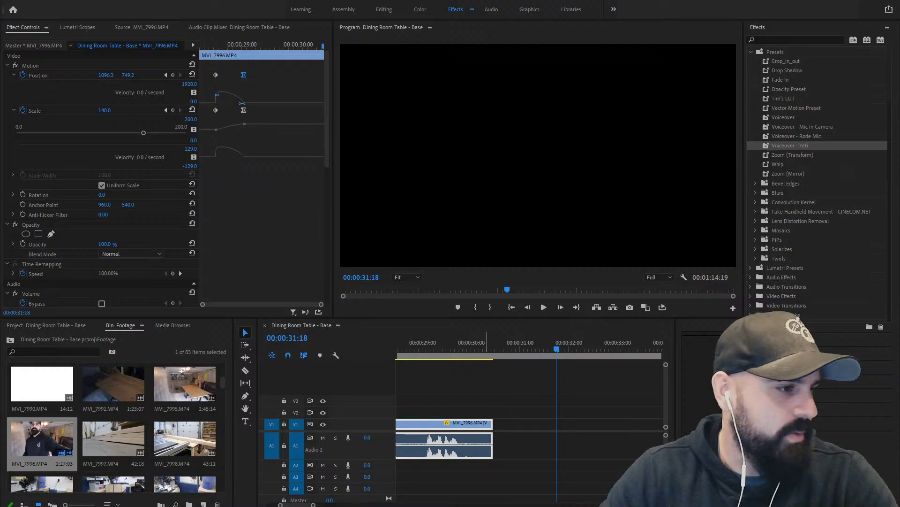
Create an After Effects bin at the project's top level and place it directly after the Footage bin
{"action": "left_click", "coordinate": [46, 325]}
{"action": "left_click", "coordinate": [151, 456]}
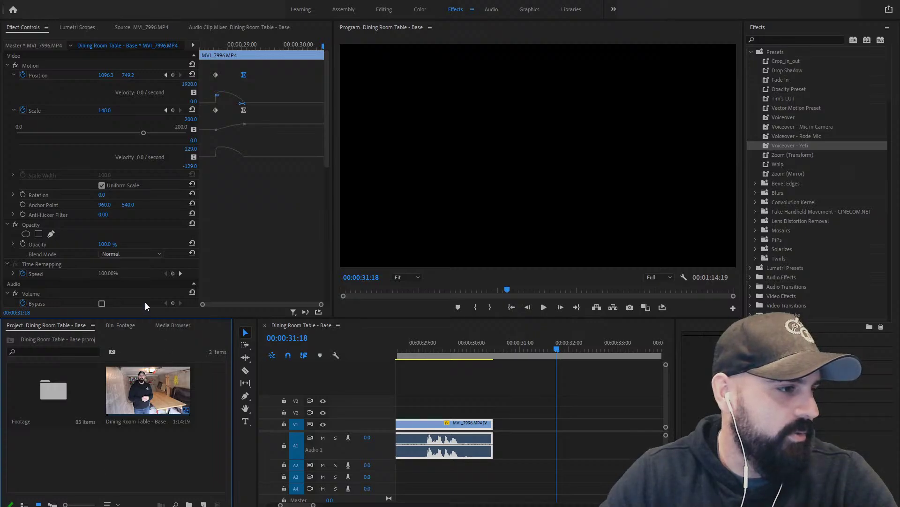
{"action": "key", "text": "ctrl+b"}
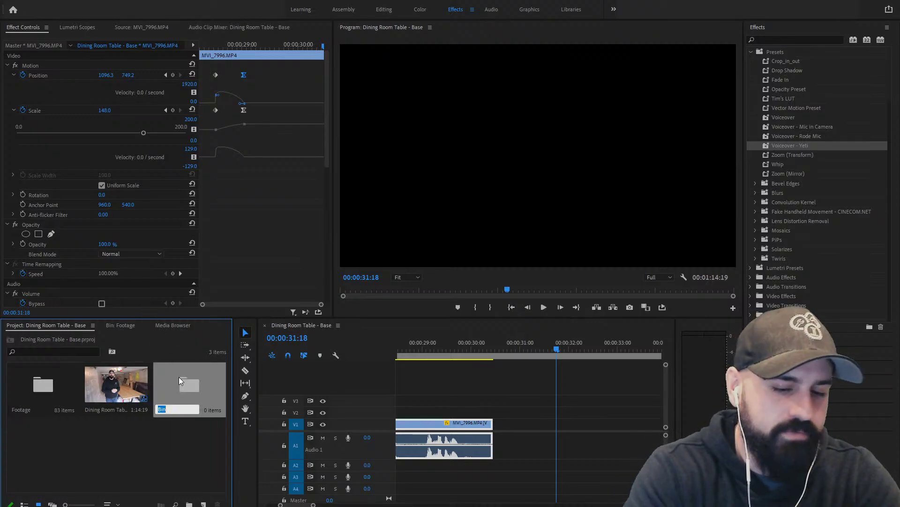
{"action": "type", "text": "After Effects"}
{"action": "key", "text": "Tab"}
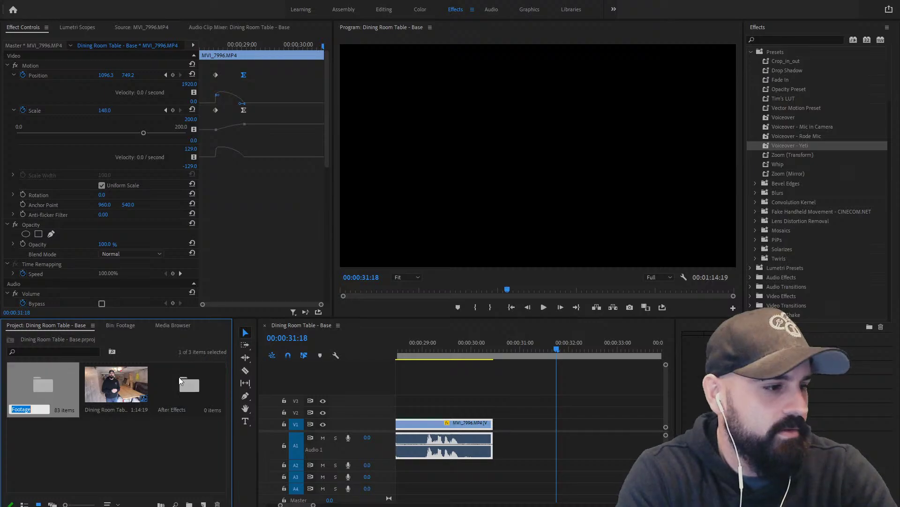
{"action": "left_click", "coordinate": [181, 381]}
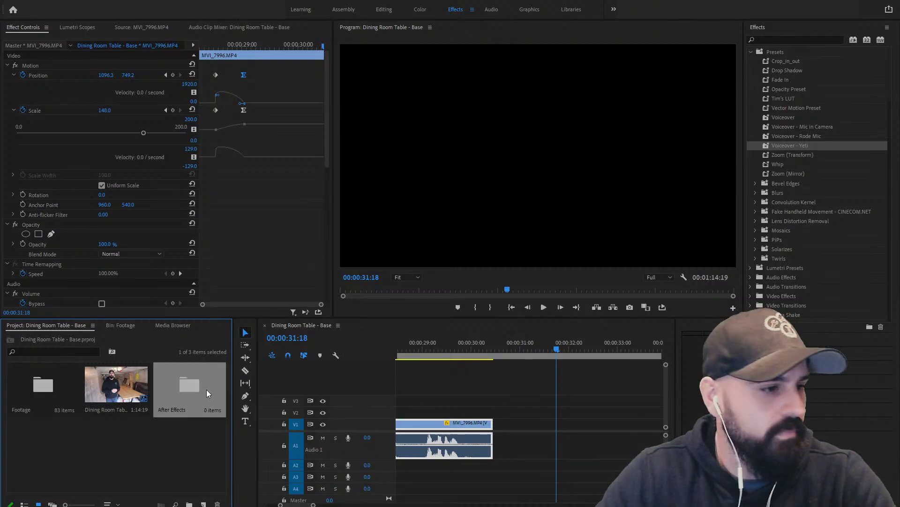
{"action": "left_click_drag", "start_coordinate": [81, 390], "coordinate": [80, 391]}
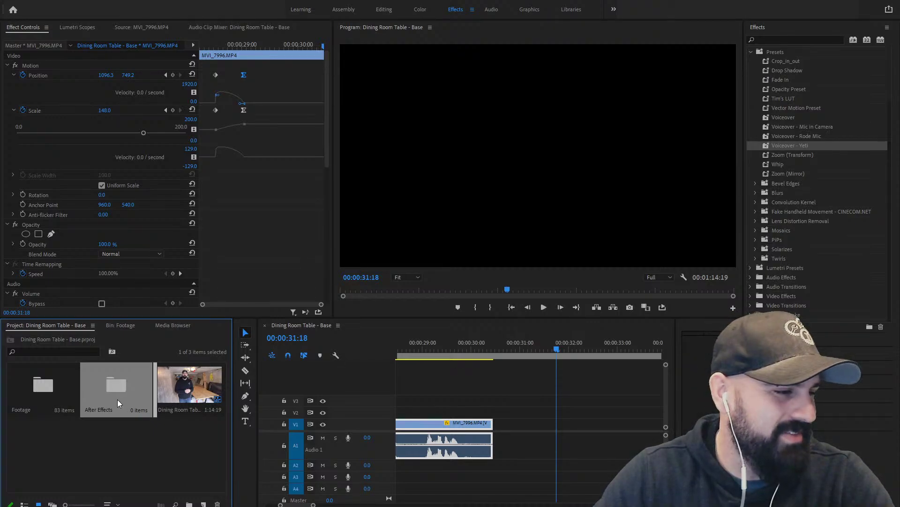
Import Pre-comp 2/CB_Intro2.aep into the After Effects bin and place it on V2 just after the last MVI_7996.MP4 clip
{"action": "key", "text": "ctrl+i"}
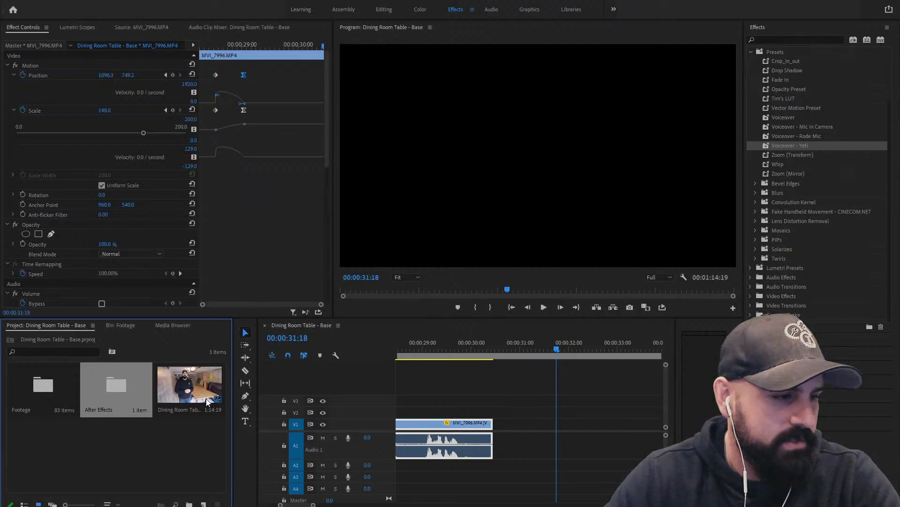
{"action": "double_click", "coordinate": [118, 390]}
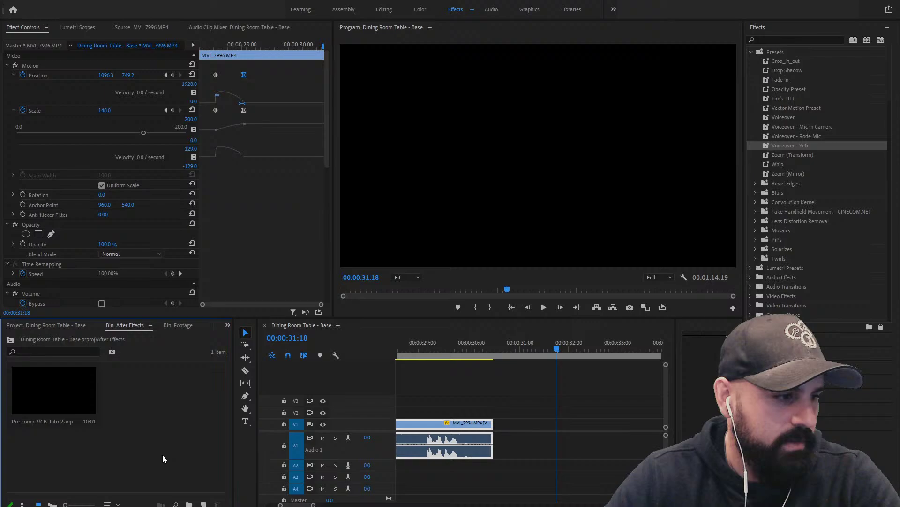
{"action": "left_click", "coordinate": [58, 386]}
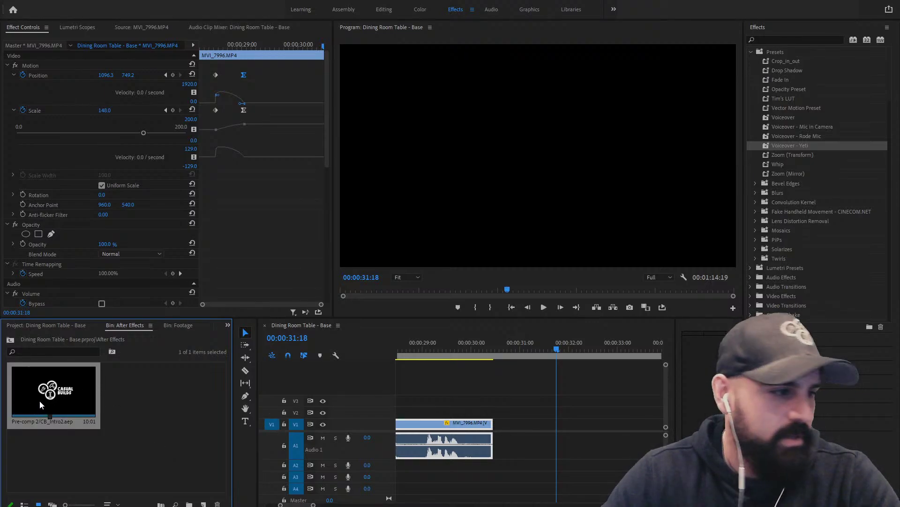
{"action": "left_click_drag", "start_coordinate": [39, 401], "coordinate": [507, 412]}
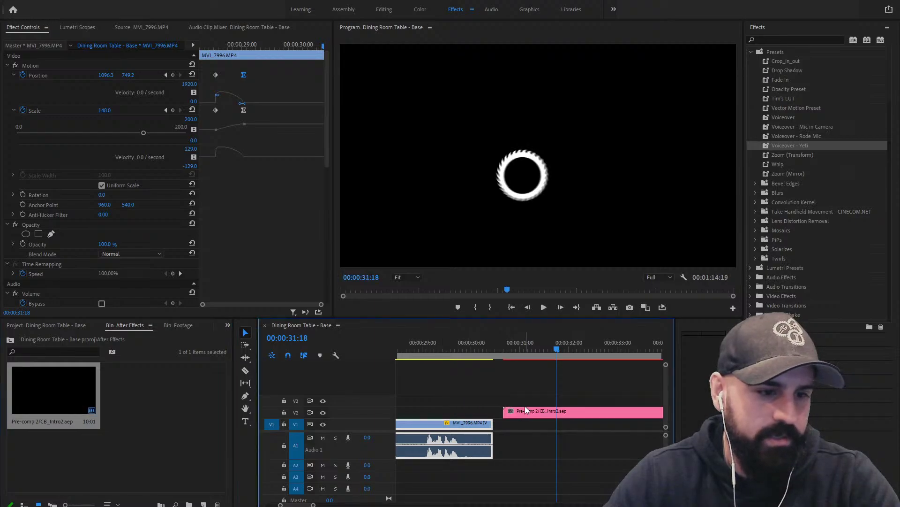
Play the sequence from the end of the last talking clip through the logo intro animation
{"action": "scroll", "coordinate": [502, 382], "scroll_direction": "down", "scroll_amount": 2}
{"action": "left_click_drag", "start_coordinate": [491, 347], "coordinate": [451, 343]}
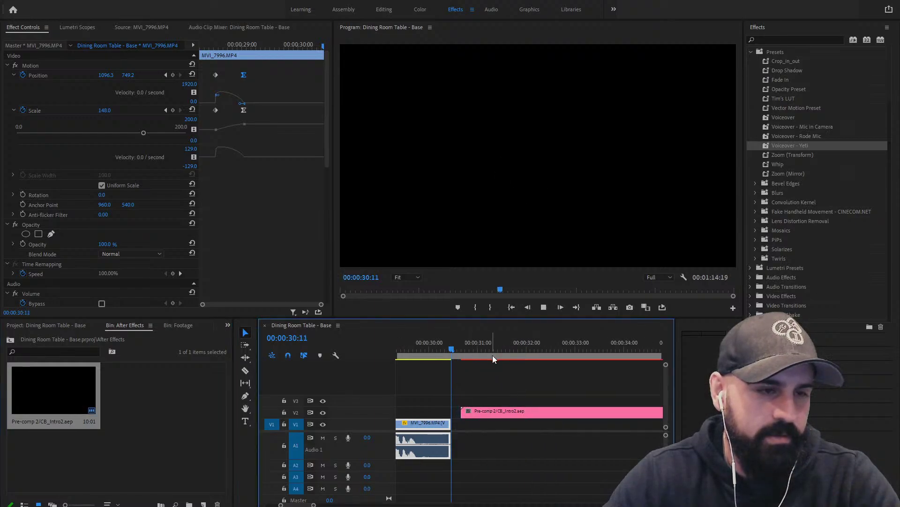
{"action": "scroll", "coordinate": [493, 356], "scroll_direction": "up", "scroll_amount": 2}
{"action": "key", "text": "space"}
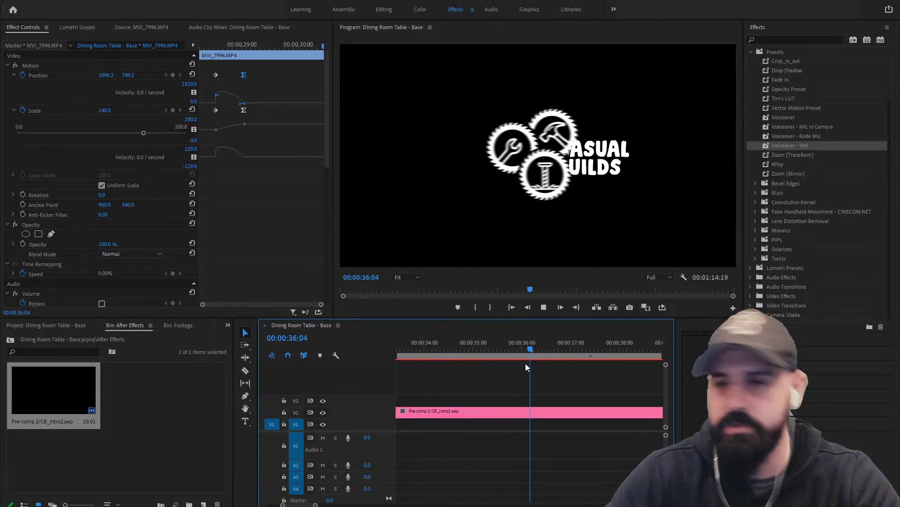
{"action": "key", "text": "space"}
Move the Pre-comp 2/CB_Intro2.aep clip on V2 so it starts right where the last MVI_7996.MP4 clip ends
{"action": "key", "text": "minus"}
{"action": "key", "text": "minus"}
{"action": "key", "text": "minus"}
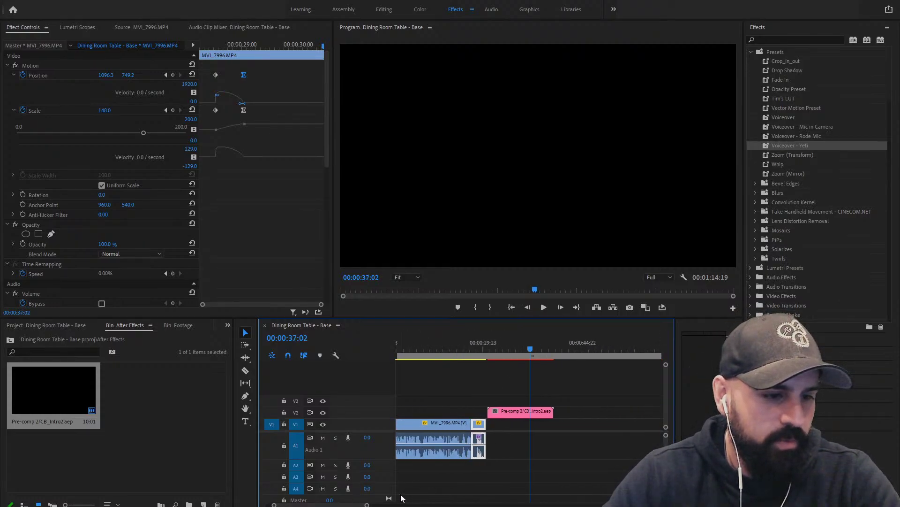
{"action": "key", "text": "equal"}
{"action": "left_click_drag", "start_coordinate": [357, 506], "coordinate": [344, 506]}
{"action": "scroll", "coordinate": [468, 425], "scroll_direction": "up", "scroll_amount": 2}
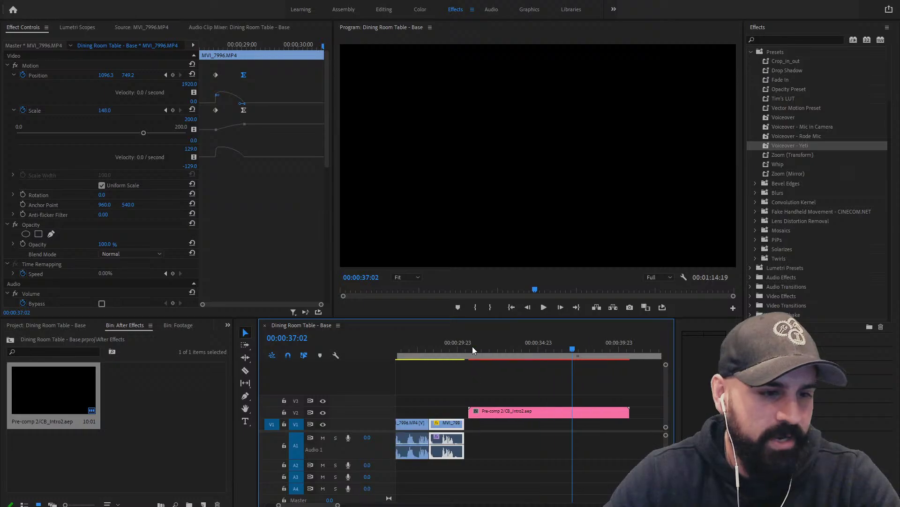
{"action": "left_click_drag", "start_coordinate": [469, 346], "coordinate": [460, 346]}
{"action": "key", "text": "space"}
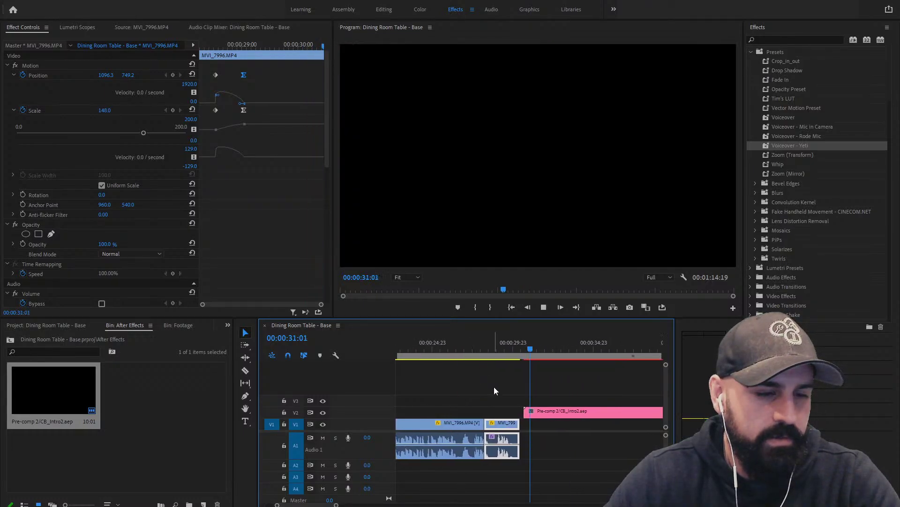
{"action": "left_click_drag", "start_coordinate": [544, 410], "coordinate": [538, 412]}
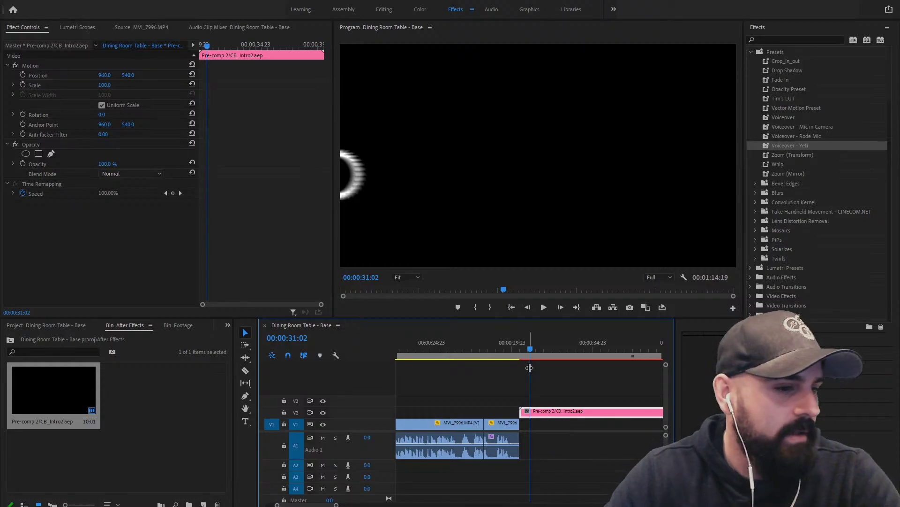
Reopen the Footage bin, review the opening seconds of the sequence and park the playhead at 00:00:03:09
{"action": "left_click", "coordinate": [59, 327]}
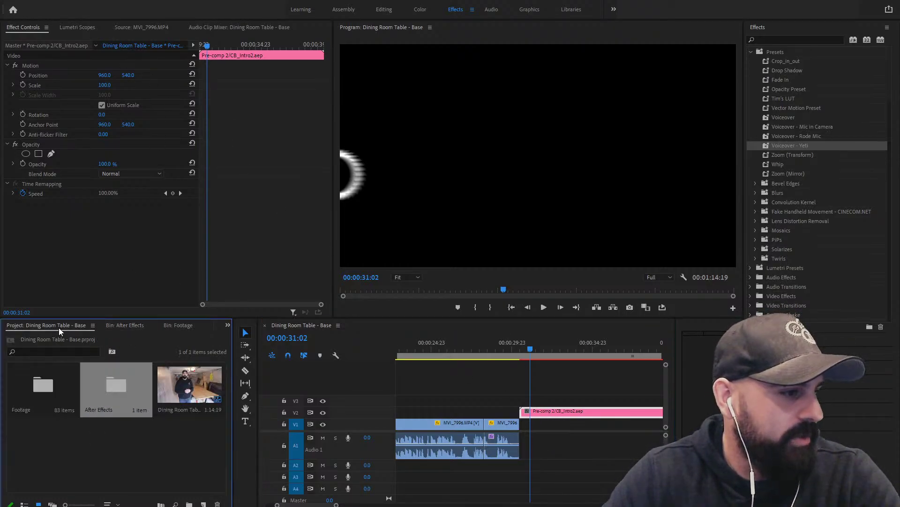
{"action": "double_click", "coordinate": [53, 388]}
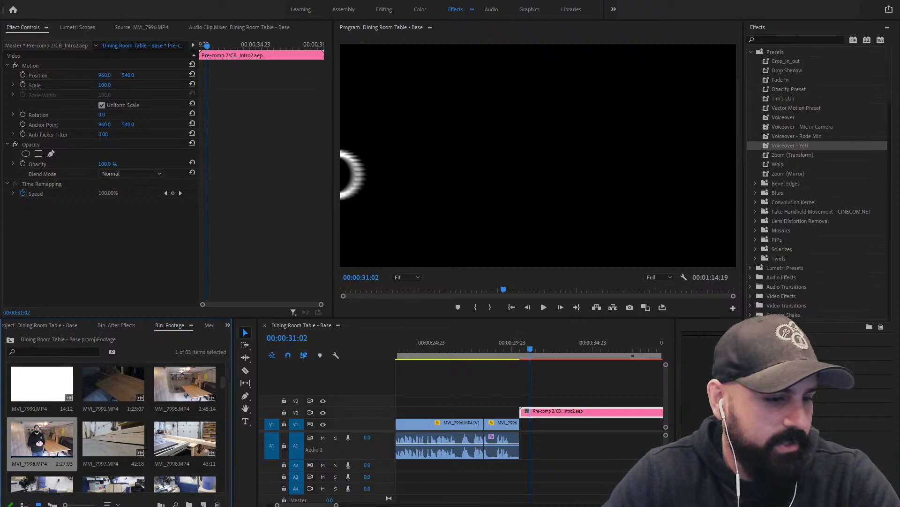
{"action": "left_click_drag", "start_coordinate": [314, 505], "coordinate": [362, 504]}
{"action": "left_click_drag", "start_coordinate": [416, 347], "coordinate": [398, 347]}
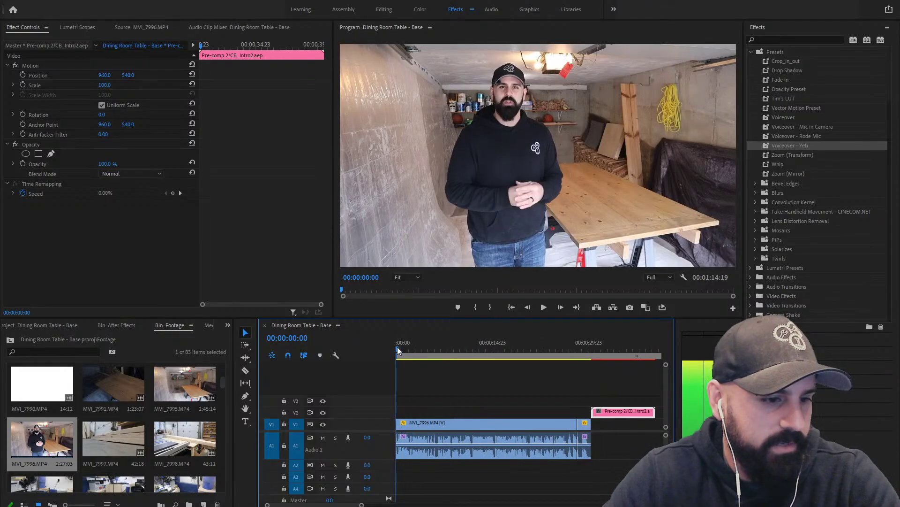
{"action": "key", "text": "space"}
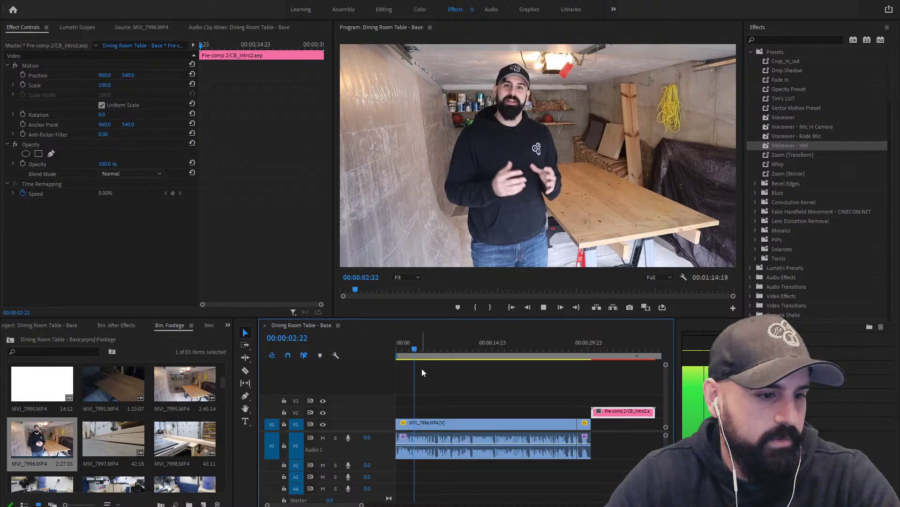
{"action": "left_click_drag", "start_coordinate": [418, 351], "coordinate": [412, 351]}
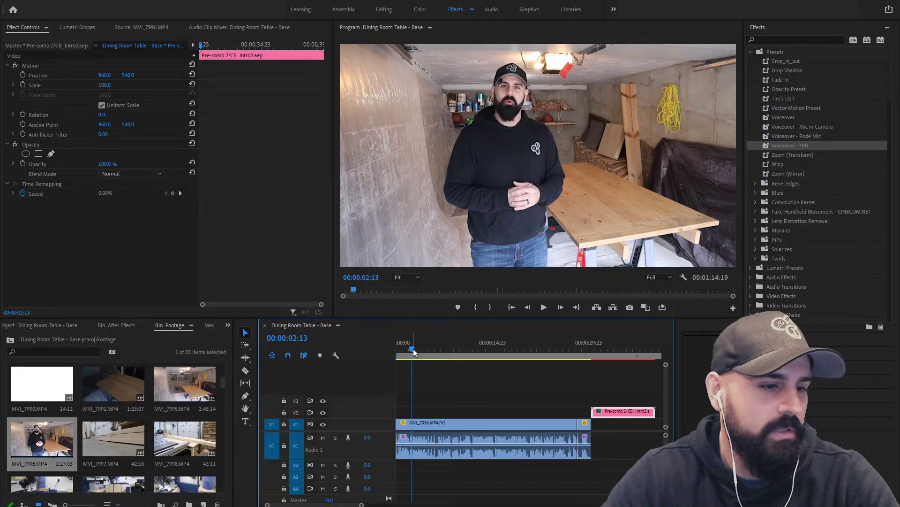
{"action": "key", "text": "space"}
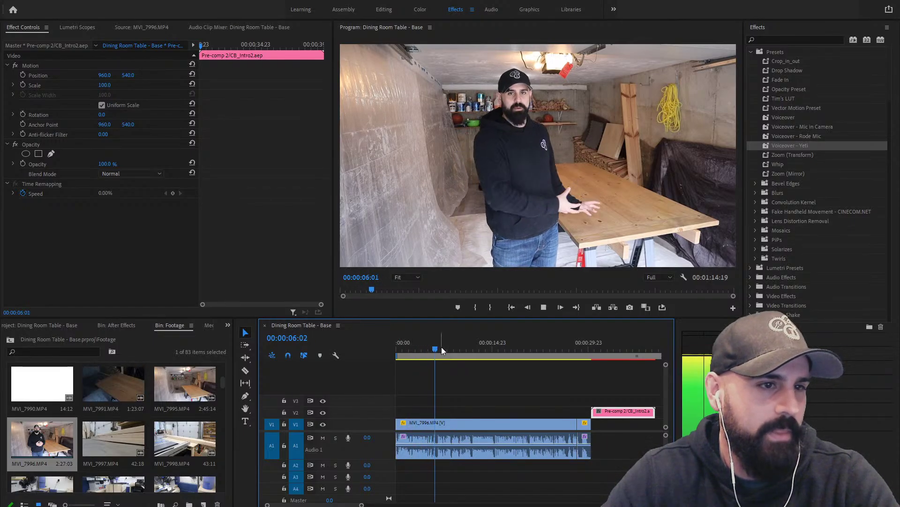
{"action": "left_click", "coordinate": [412, 349]}
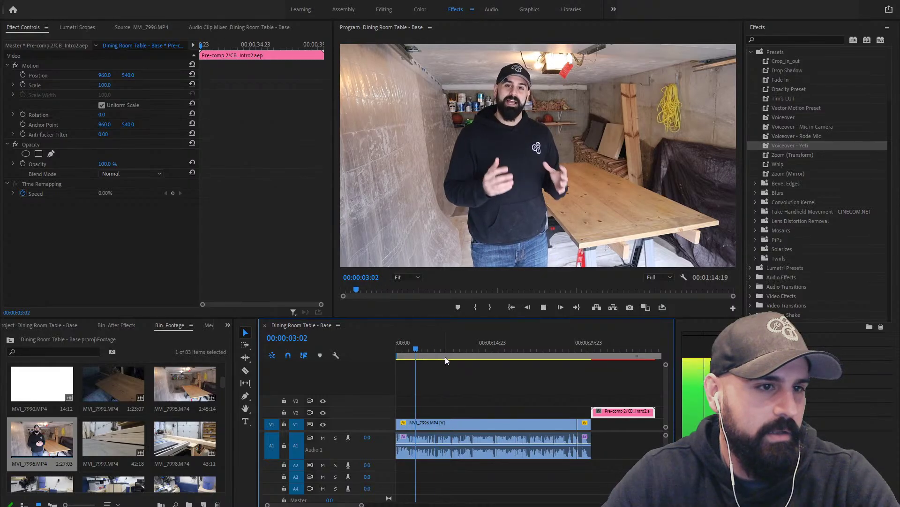
{"action": "key", "text": "space"}
{"action": "left_click", "coordinate": [418, 349]}
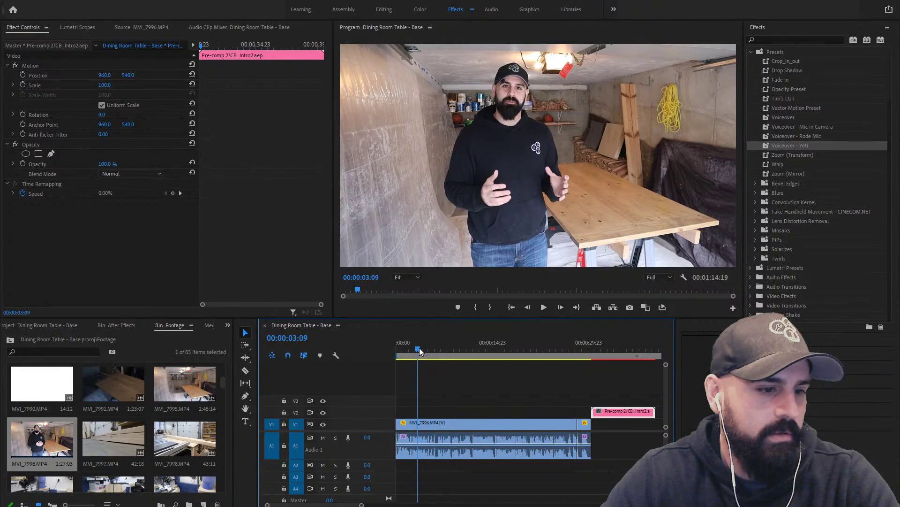
Preview MVI_7991.MP4 in the Source monitor, scrub to 00:00:28:06 and show the clip's Info
{"action": "left_click", "coordinate": [144, 28]}
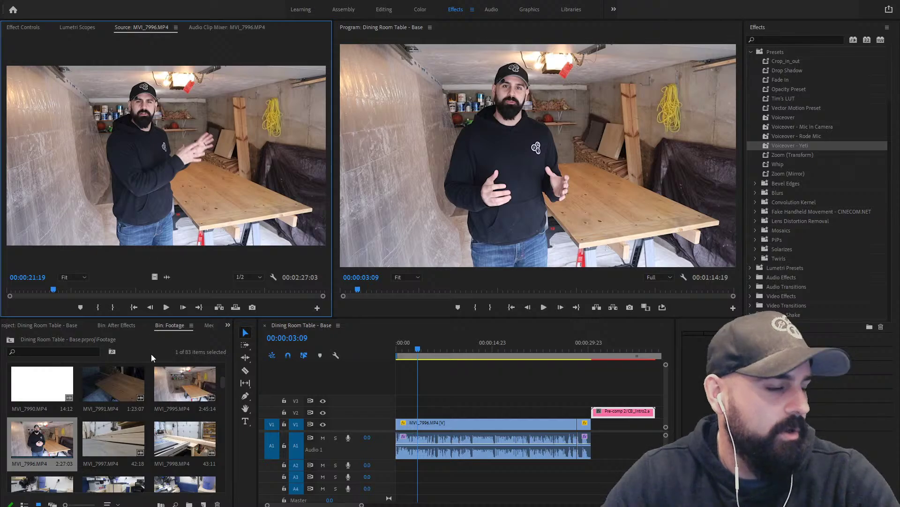
{"action": "double_click", "coordinate": [118, 383]}
{"action": "key", "text": "space"}
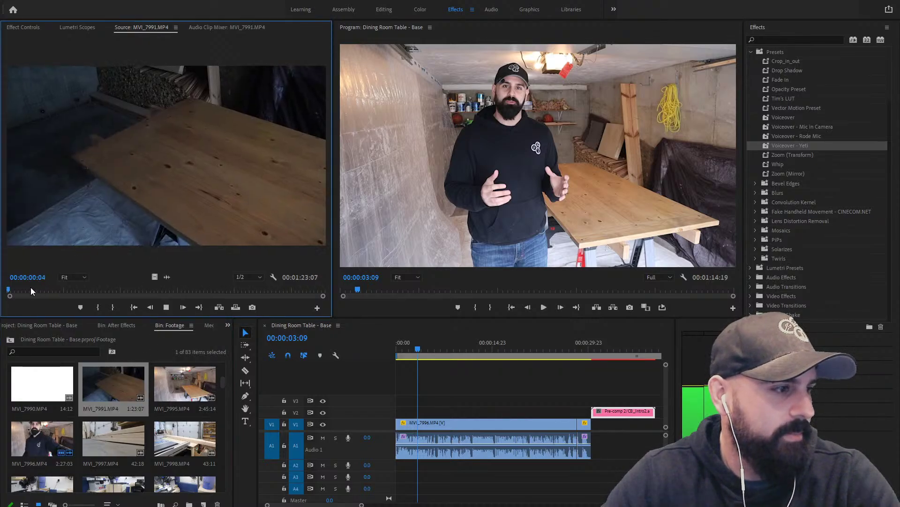
{"action": "left_click_drag", "start_coordinate": [63, 291], "coordinate": [117, 291]}
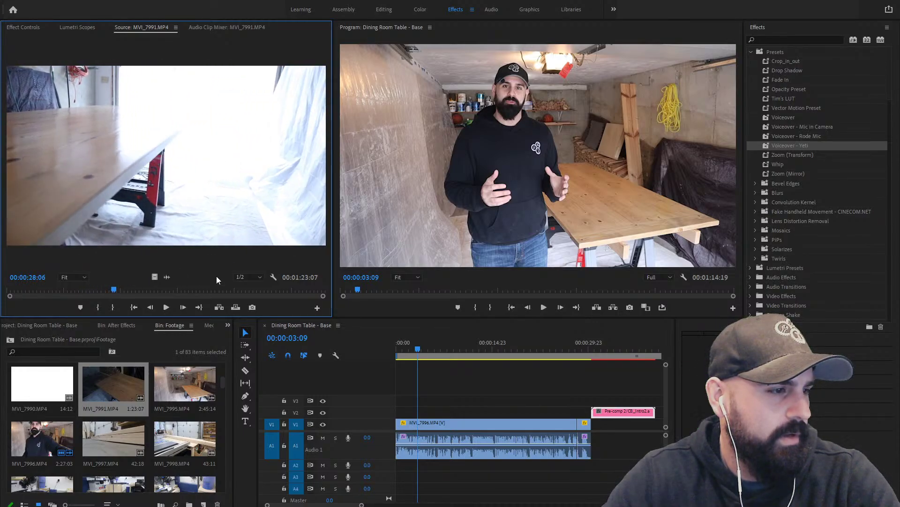
{"action": "left_click", "coordinate": [755, 126]}
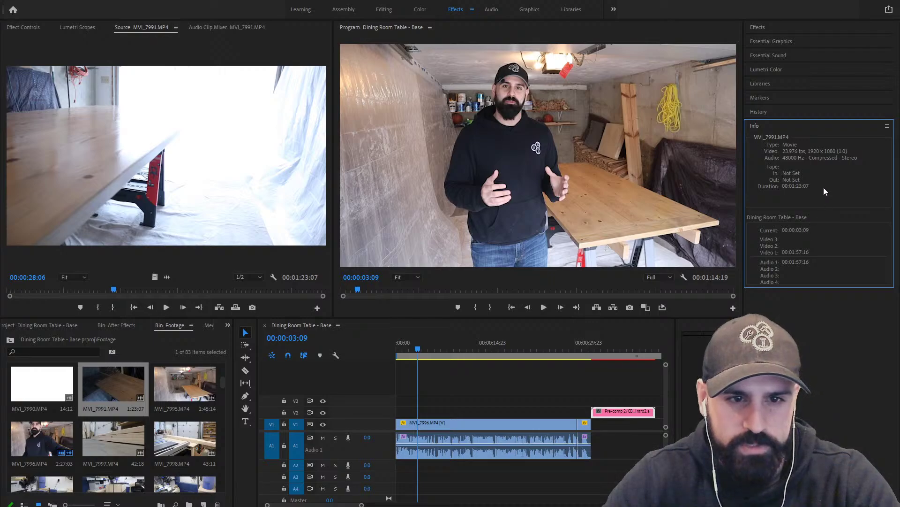
Open MVI_7995.MP4 and MVI_7990.MP4 in the Source monitor and scrub MVI_7990.MP4 to about 00:00:06:02
{"action": "double_click", "coordinate": [192, 382]}
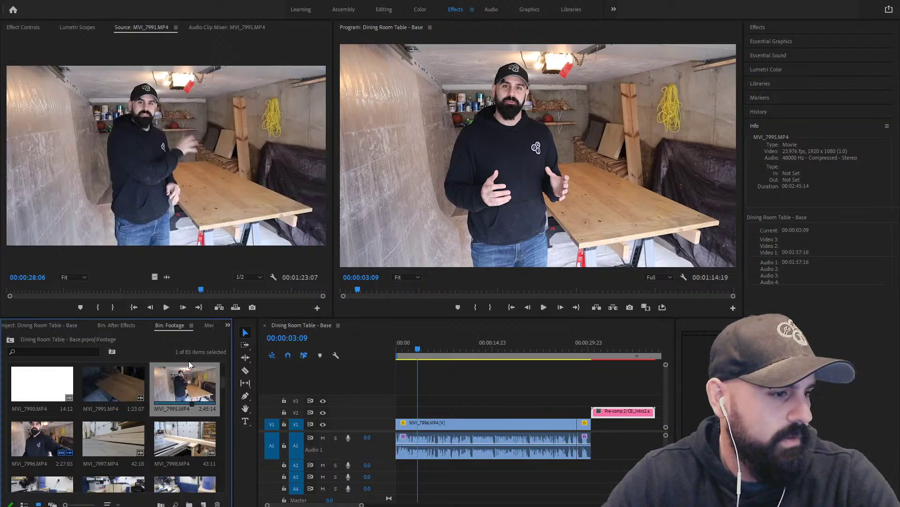
{"action": "double_click", "coordinate": [68, 387]}
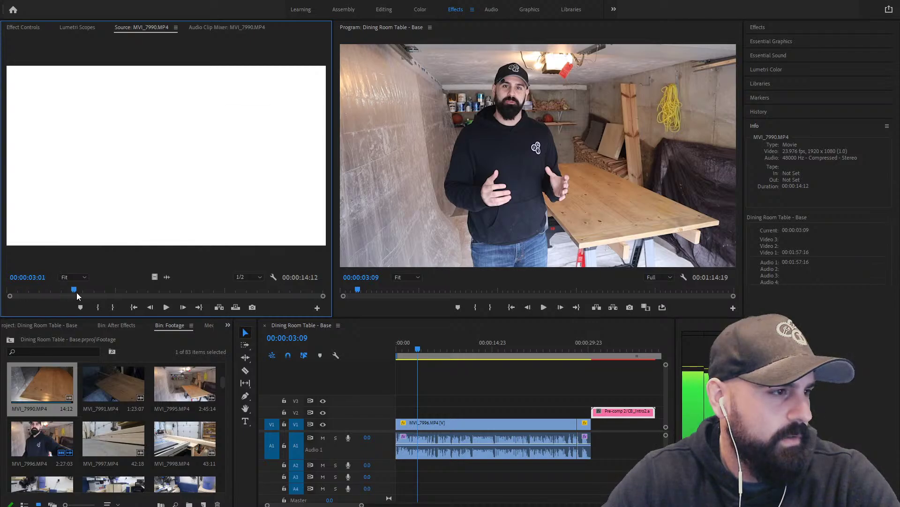
{"action": "left_click_drag", "start_coordinate": [126, 291], "coordinate": [157, 291]}
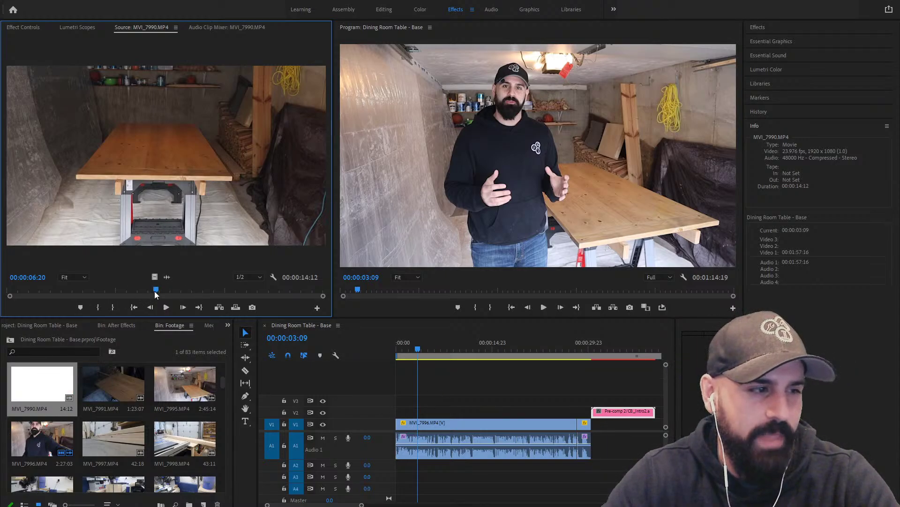
{"action": "left_click_drag", "start_coordinate": [156, 294], "coordinate": [140, 297]}
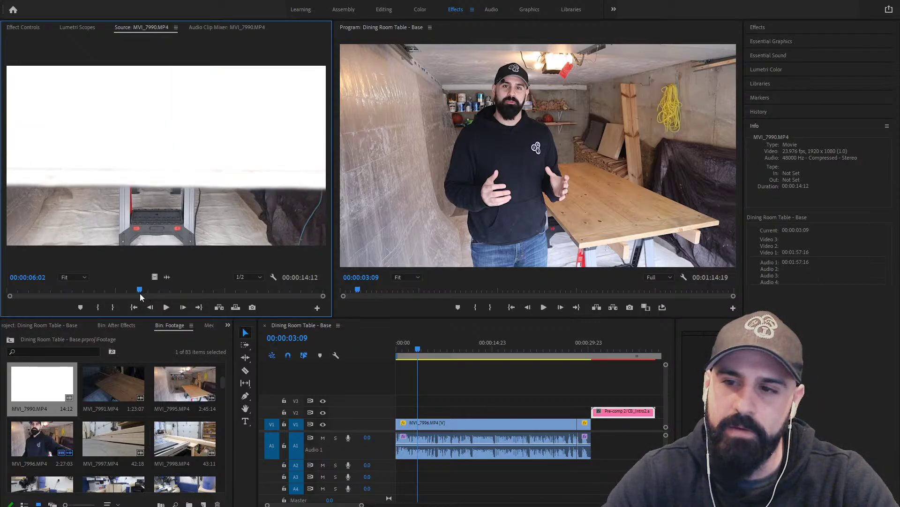
Preview the board drop in MVI_7990.MP4 and shift the sequence's clips later, leaving a gap at the start
{"action": "left_click_drag", "start_coordinate": [140, 292], "coordinate": [131, 293]}
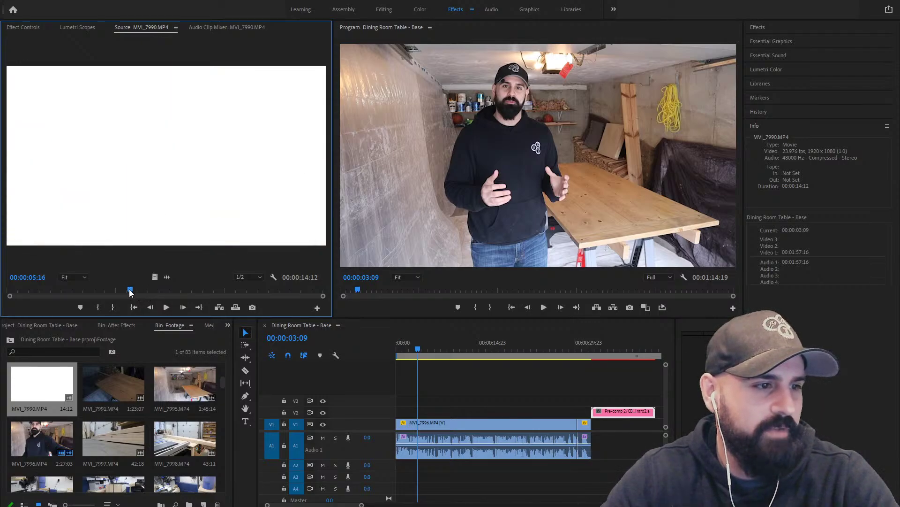
{"action": "key", "text": "space"}
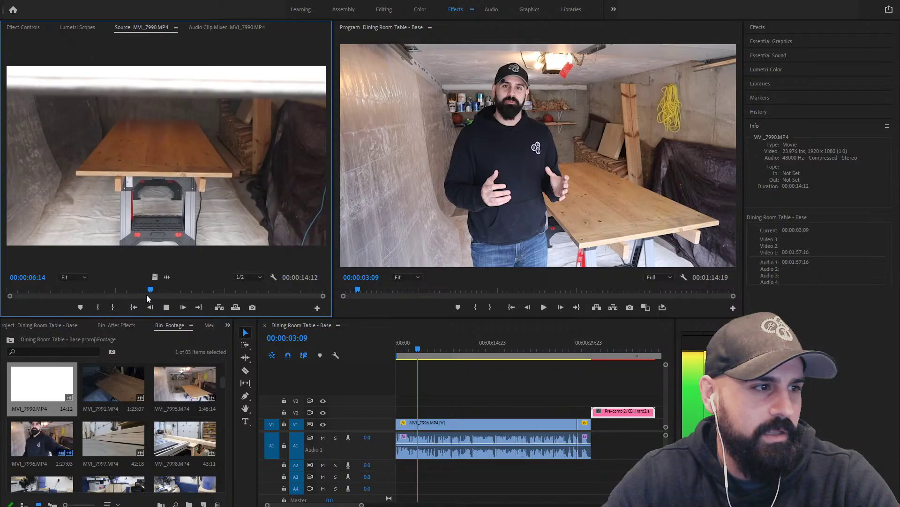
{"action": "key", "text": "space"}
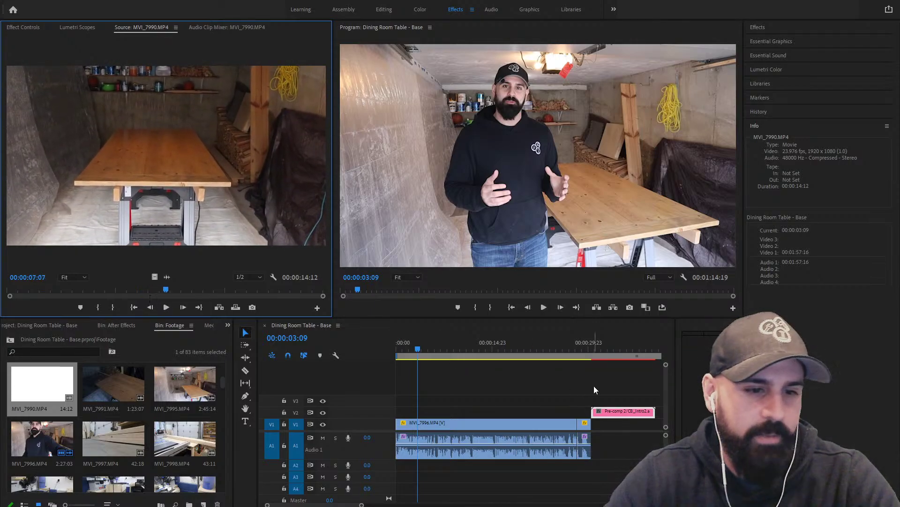
{"action": "left_click_drag", "start_coordinate": [595, 390], "coordinate": [513, 426]}
Mark MVI_7990.MP4 with an In point at 00:00:05:13 and an Out point at 00:00:08:00
{"action": "left_click_drag", "start_coordinate": [166, 290], "coordinate": [131, 294]}
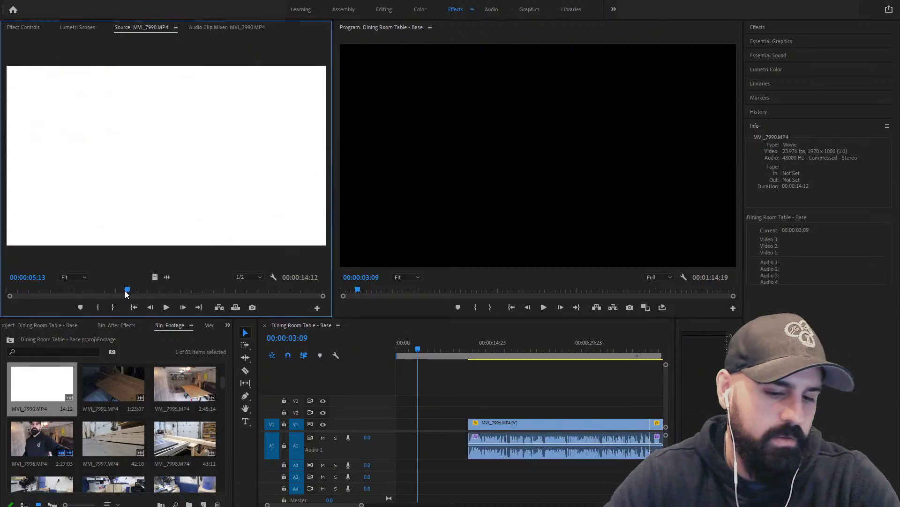
{"action": "key", "text": "i"}
{"action": "key", "text": "space"}
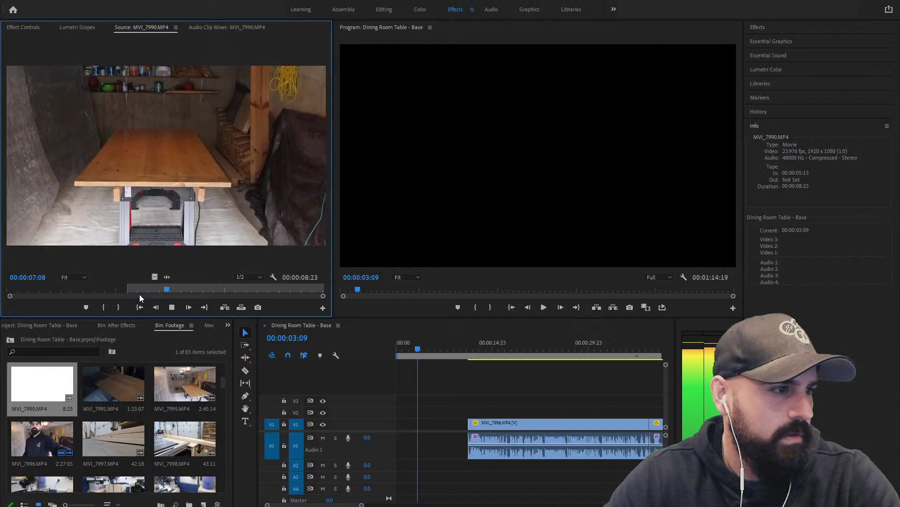
{"action": "key", "text": "space"}
{"action": "key", "text": "o"}
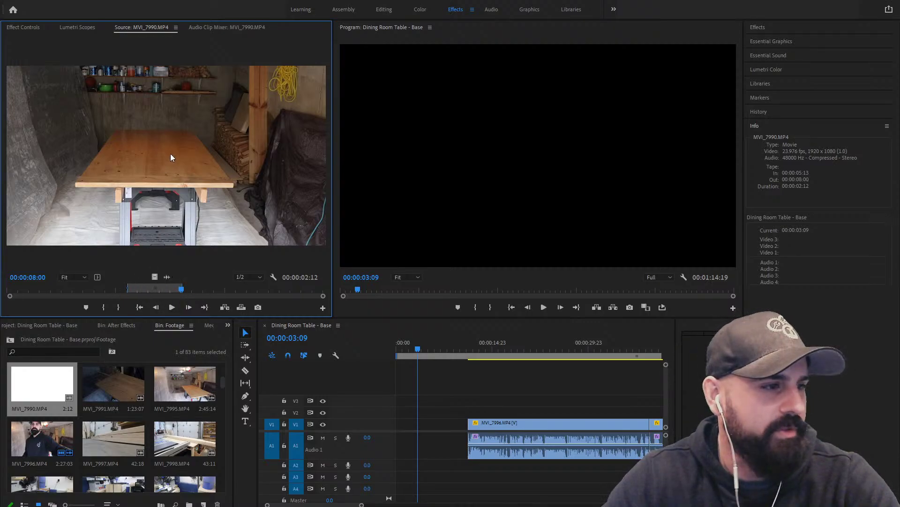
Place the marked MVI_7990.MP4 range on V2 at the sequence start and remove its audio from A2
{"action": "left_click_drag", "start_coordinate": [176, 165], "coordinate": [398, 413]}
{"action": "left_click", "coordinate": [407, 349]}
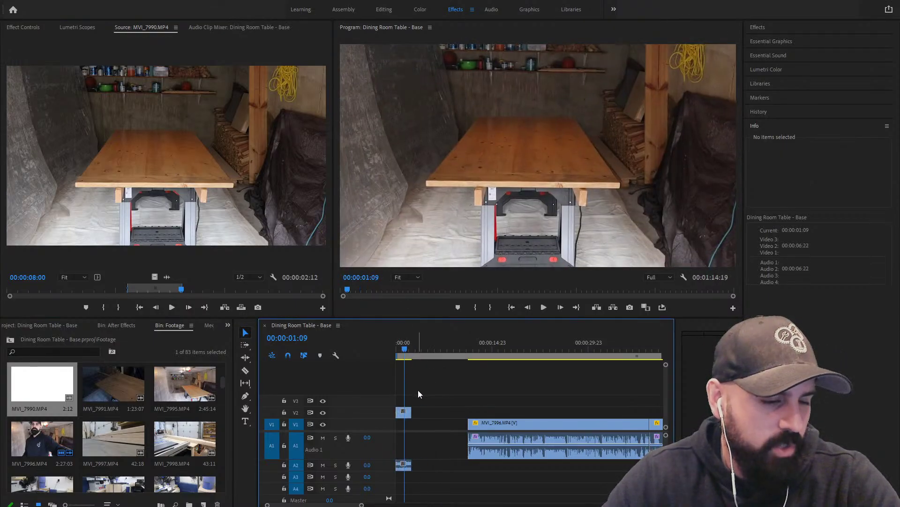
{"action": "left_click", "coordinate": [406, 414]}
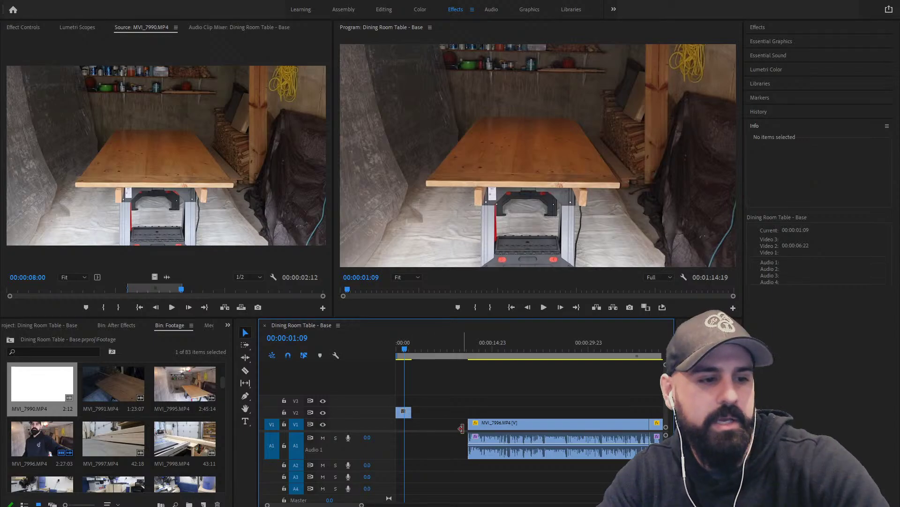
Move the long MVI_7996.MP4 clip back to the sequence start beneath the B-roll and play the opening
{"action": "left_click_drag", "start_coordinate": [485, 422], "coordinate": [411, 427]}
{"action": "left_click_drag", "start_coordinate": [403, 345], "coordinate": [386, 349]}
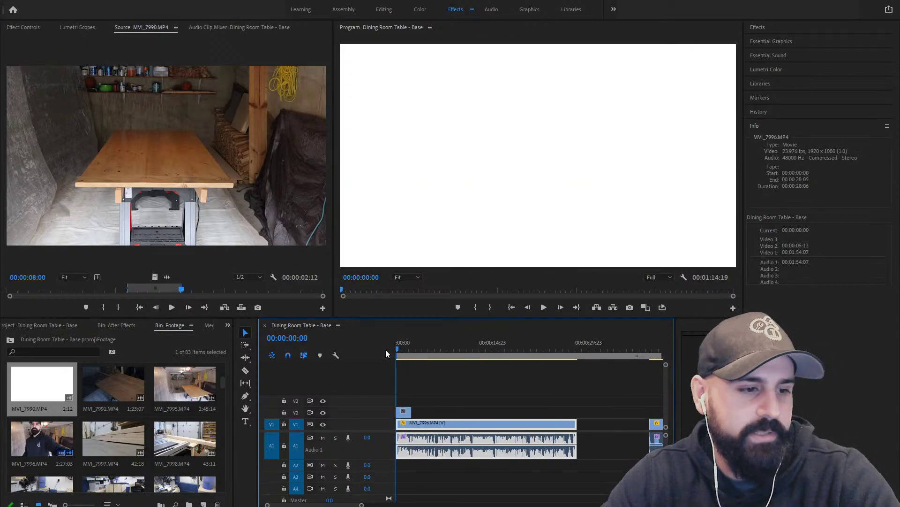
{"action": "key", "text": "space"}
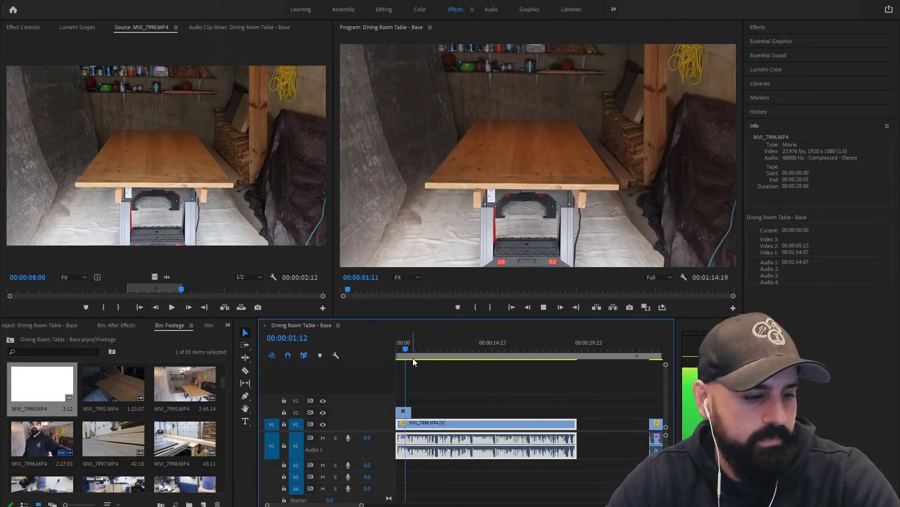
{"action": "key", "text": "space"}
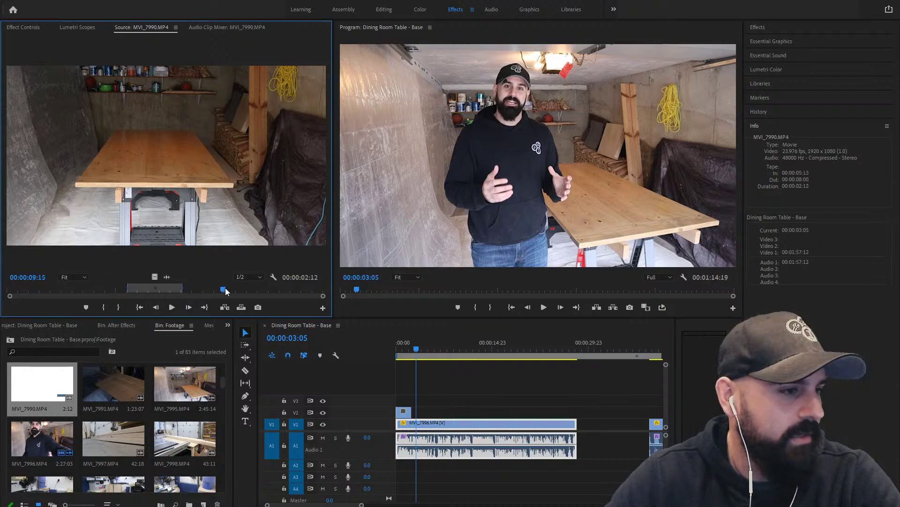
Open MVI_7991.MP4 in the Source monitor and mark it from 00:00:23:20 to 00:00:26:13
{"action": "left_click_drag", "start_coordinate": [225, 288], "coordinate": [95, 290]}
{"action": "double_click", "coordinate": [115, 399]}
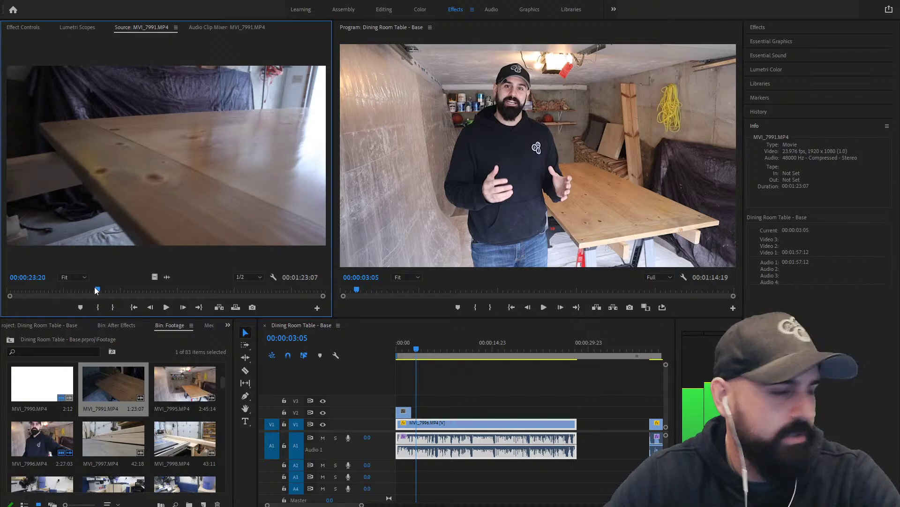
{"action": "key", "text": "i"}
{"action": "key", "text": "space"}
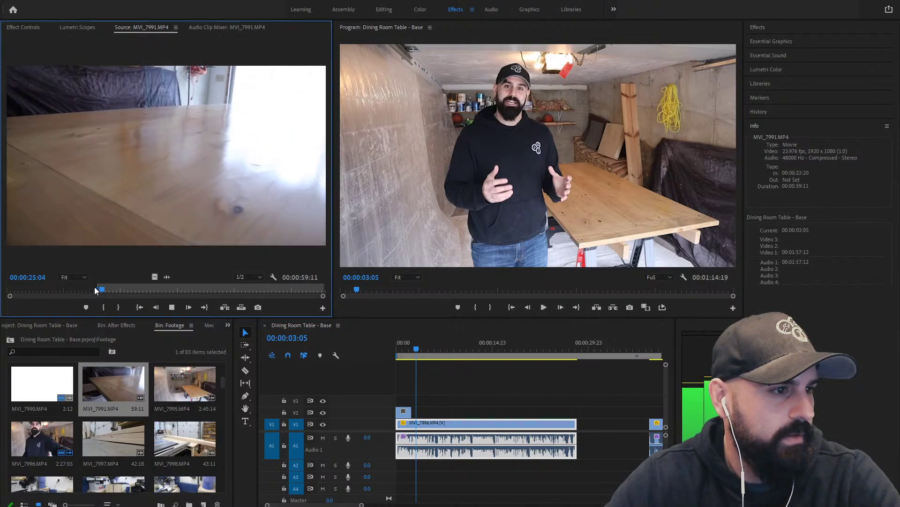
{"action": "key", "text": "o"}
{"action": "key", "text": "space"}
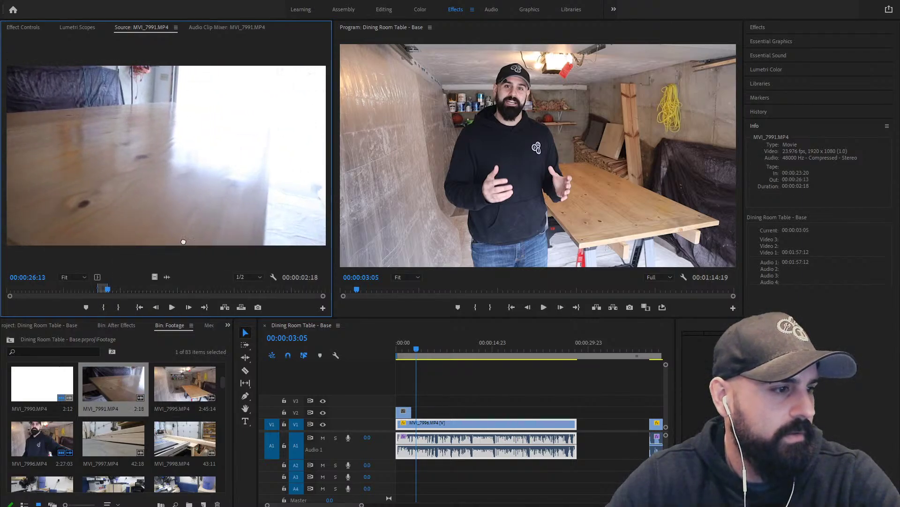
Place the marked MVI_7991.MP4 range on V2 right after the first B-roll clip, delete its A2 audio and play the opening
{"action": "left_click_drag", "start_coordinate": [155, 197], "coordinate": [424, 416]}
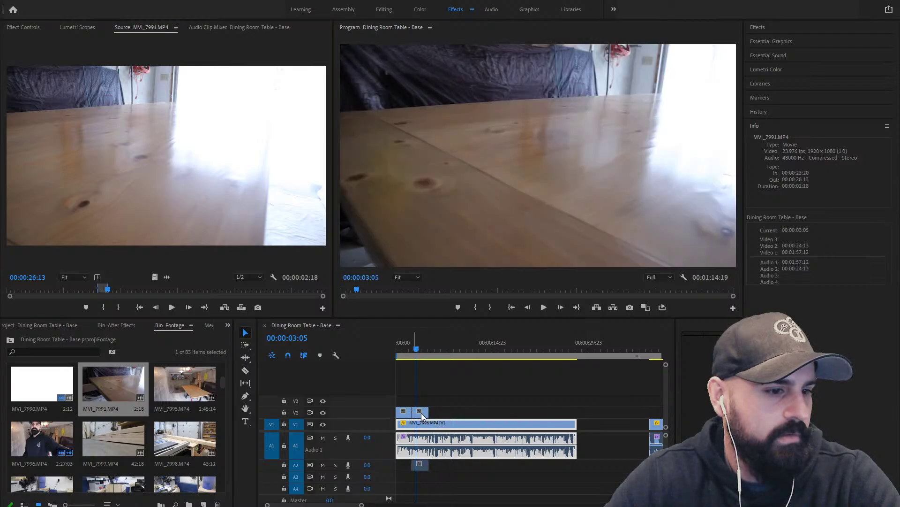
{"action": "left_click", "coordinate": [465, 371]}
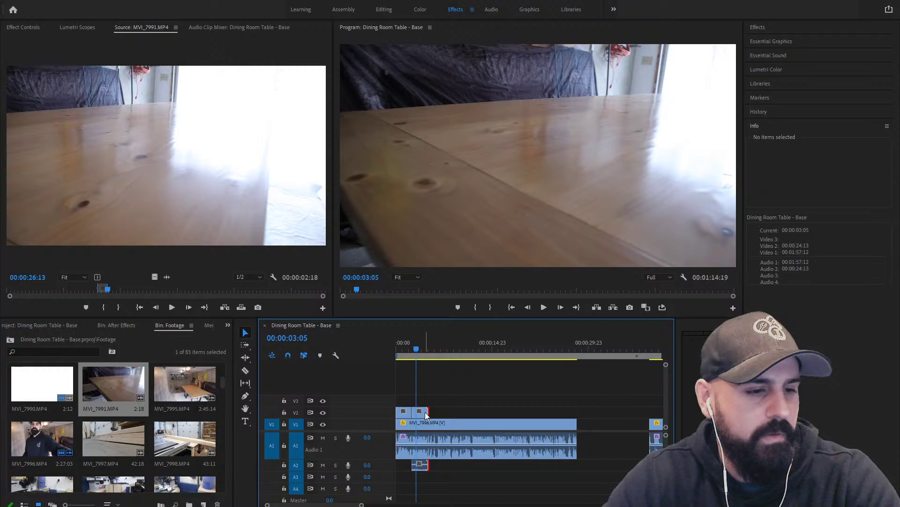
{"action": "left_click", "coordinate": [425, 415]}
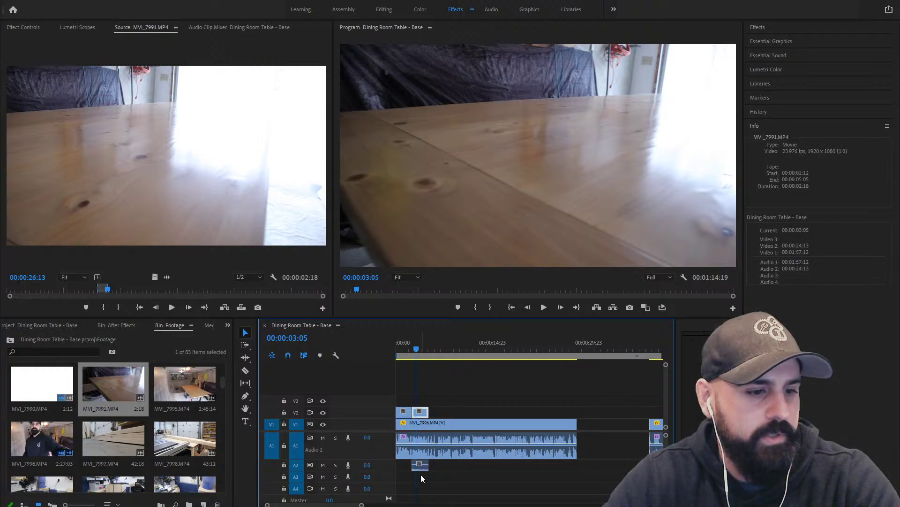
{"action": "key", "text": "Delete"}
{"action": "left_click_drag", "start_coordinate": [407, 348], "coordinate": [381, 348]}
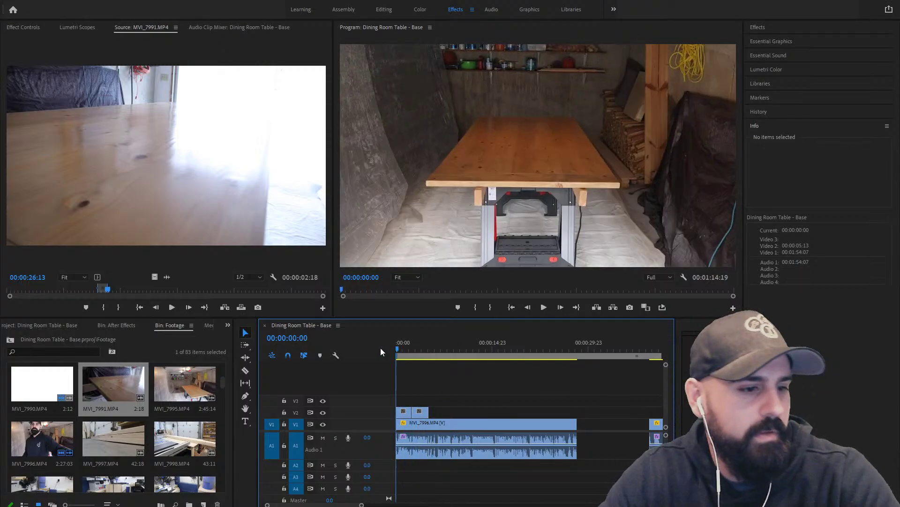
{"action": "key", "text": "space"}
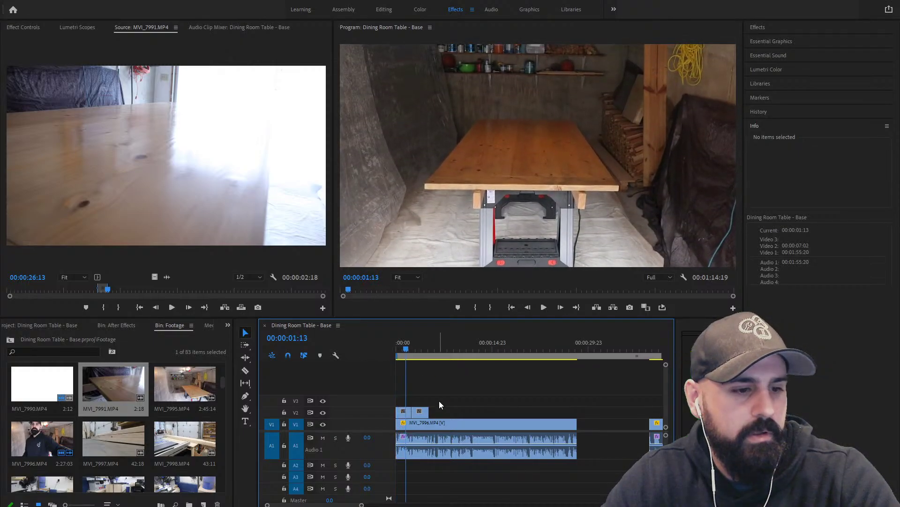
Apply the default video transition to the long MVI_7996.MP4 clip, delete the one at its start and play the opening
{"action": "left_click", "coordinate": [452, 426]}
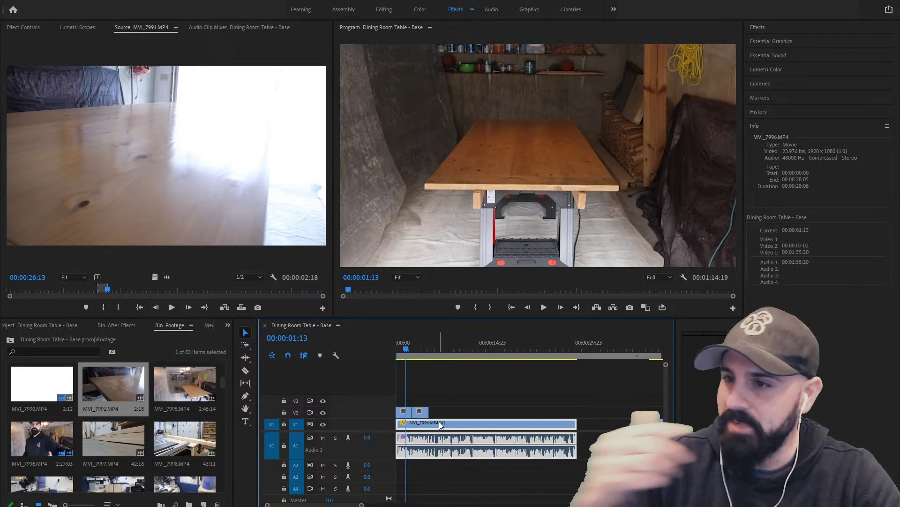
{"action": "key", "text": "shift+d"}
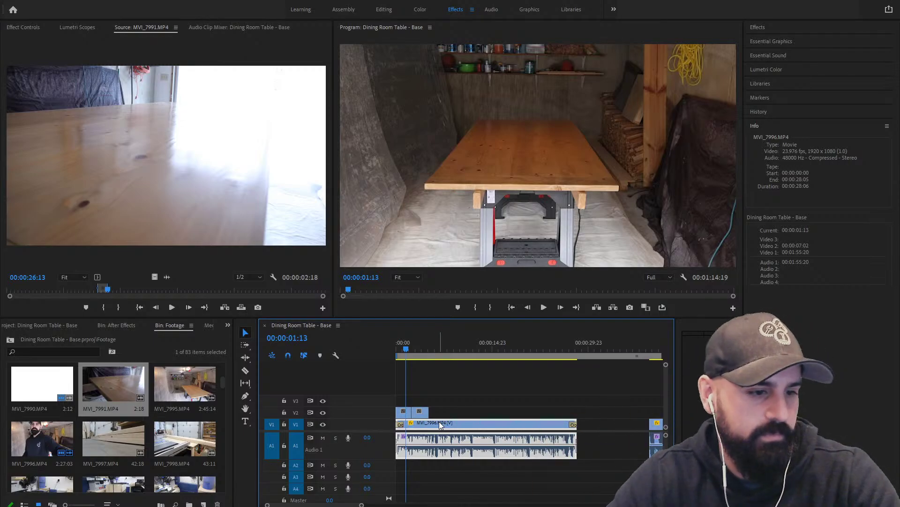
{"action": "left_click", "coordinate": [399, 426]}
{"action": "key", "text": "Home"}
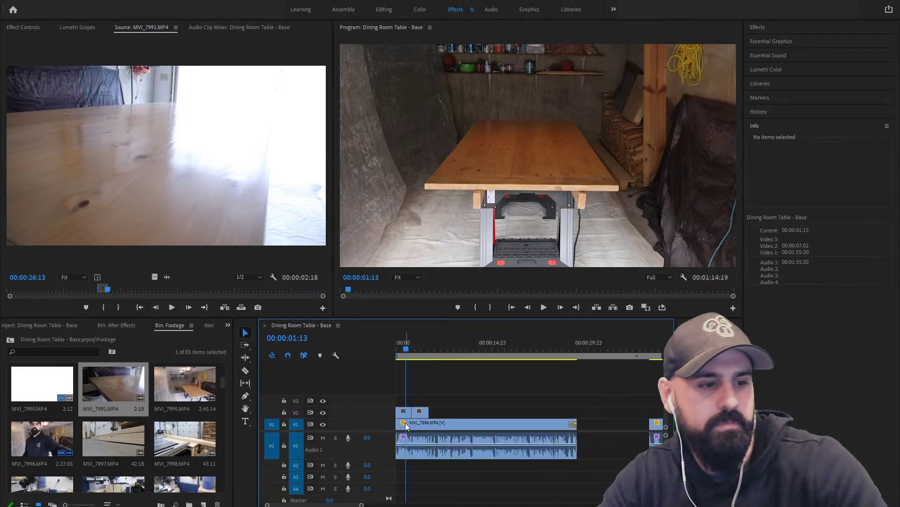
{"action": "key", "text": "space"}
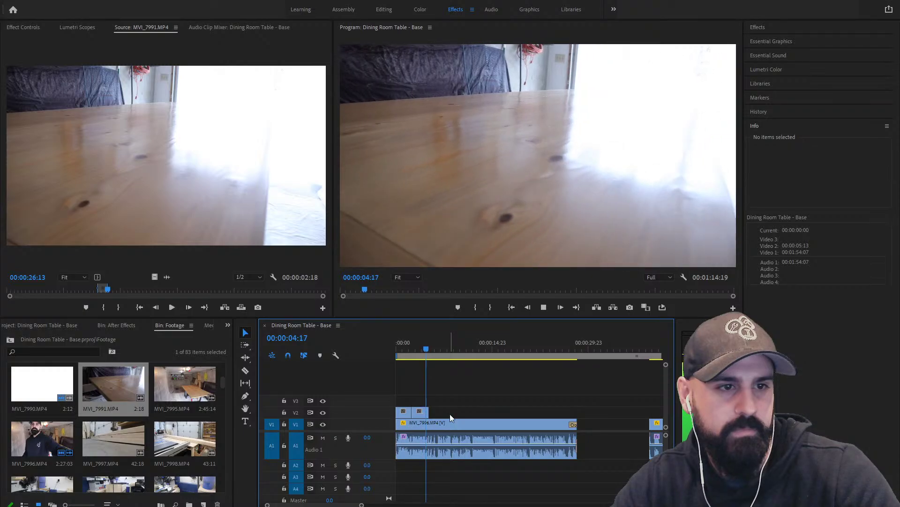
{"action": "key", "text": "space"}
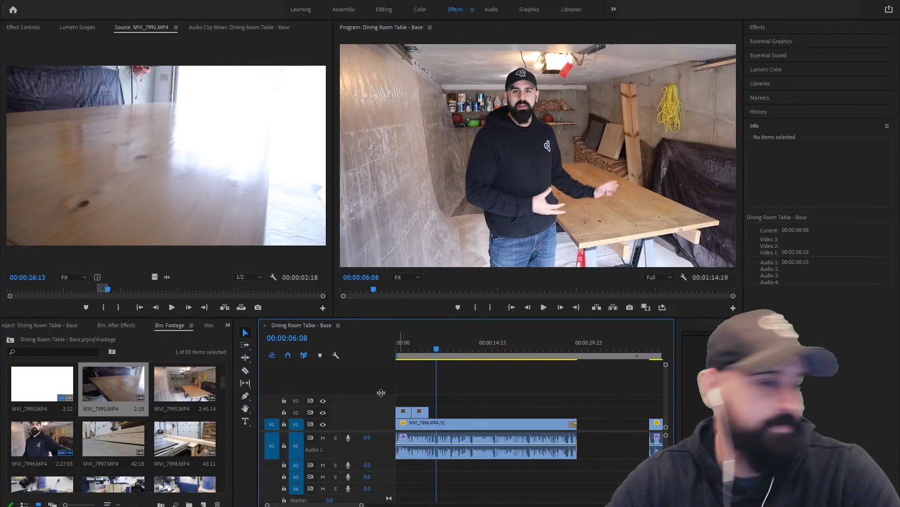
Mark a second MVI_7991.MP4 range from 00:00:40:02 to 00:00:43:01 in the Source monitor
{"action": "left_click_drag", "start_coordinate": [131, 294], "coordinate": [160, 293]}
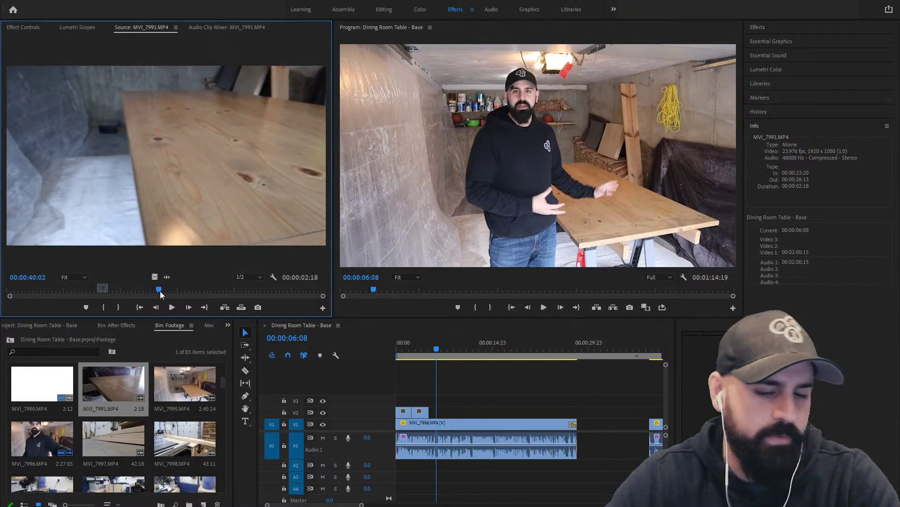
{"action": "key", "text": "i"}
{"action": "key", "text": "space"}
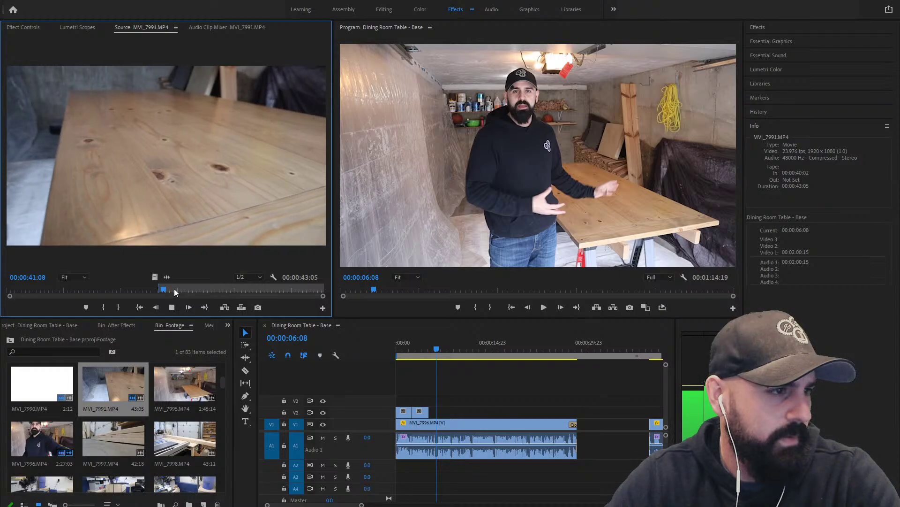
{"action": "key", "text": "space"}
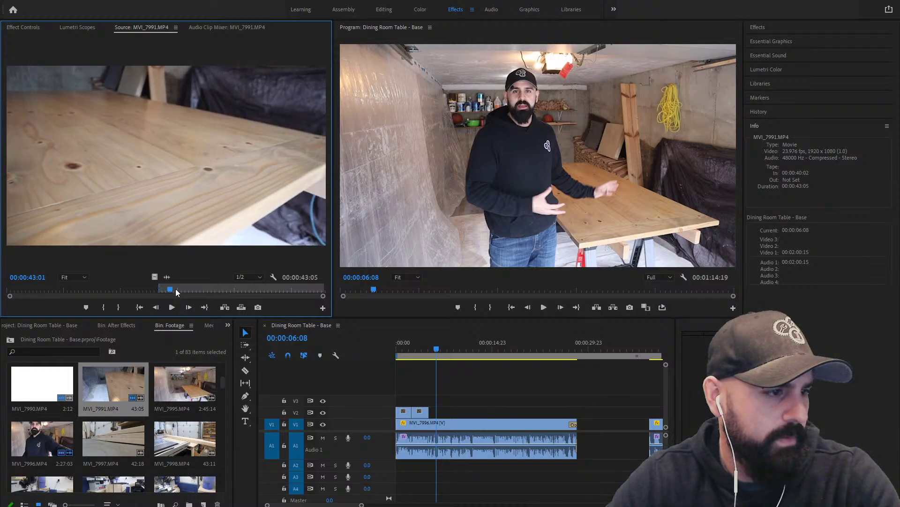
{"action": "key", "text": "o"}
Add the new MVI_7991.MP4 range as the third B-roll clip on V2, delete its A2 audio and play from the start
{"action": "left_click_drag", "start_coordinate": [169, 197], "coordinate": [438, 414]}
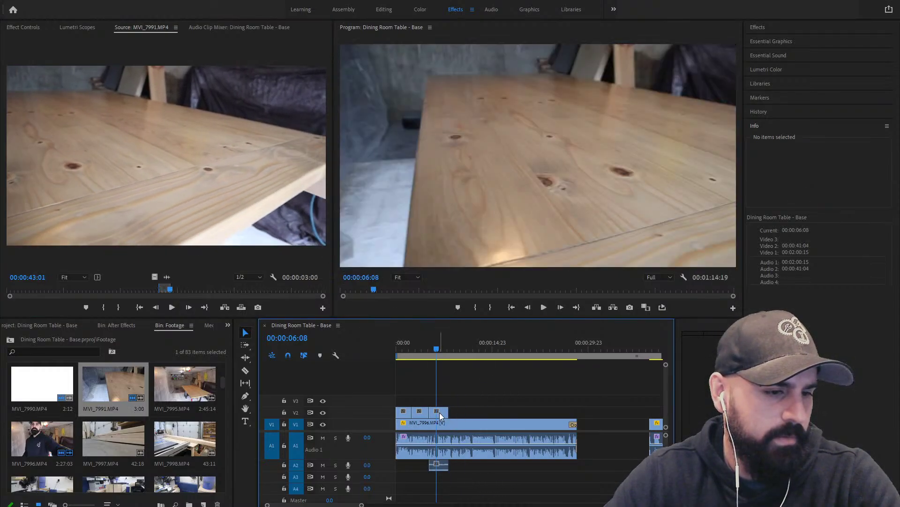
{"action": "left_click", "coordinate": [442, 415]}
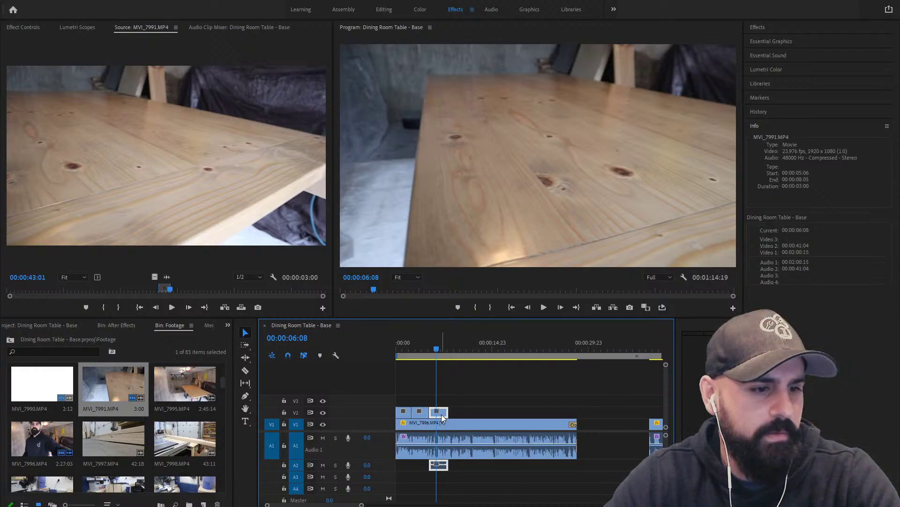
{"action": "left_click", "coordinate": [494, 393]}
{"action": "left_click", "coordinate": [438, 464], "text": "alt"}
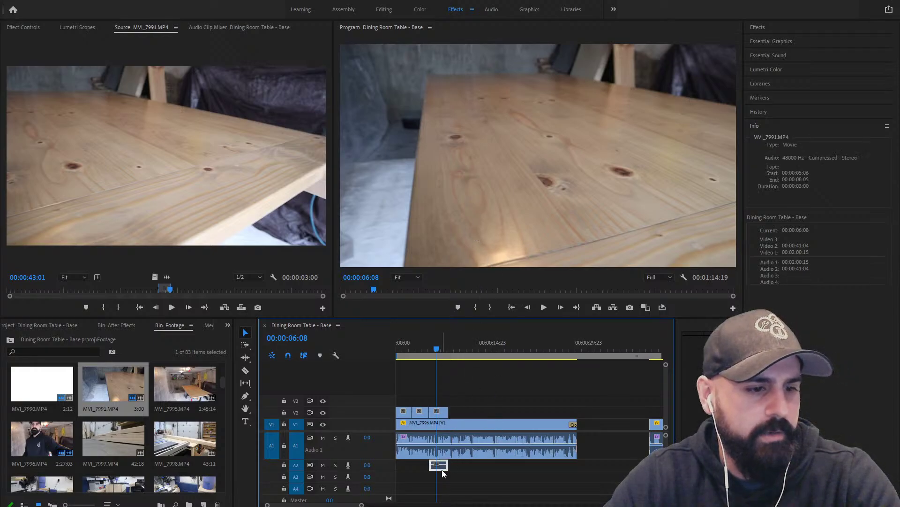
{"action": "key", "text": "Delete"}
{"action": "key", "text": "Home"}
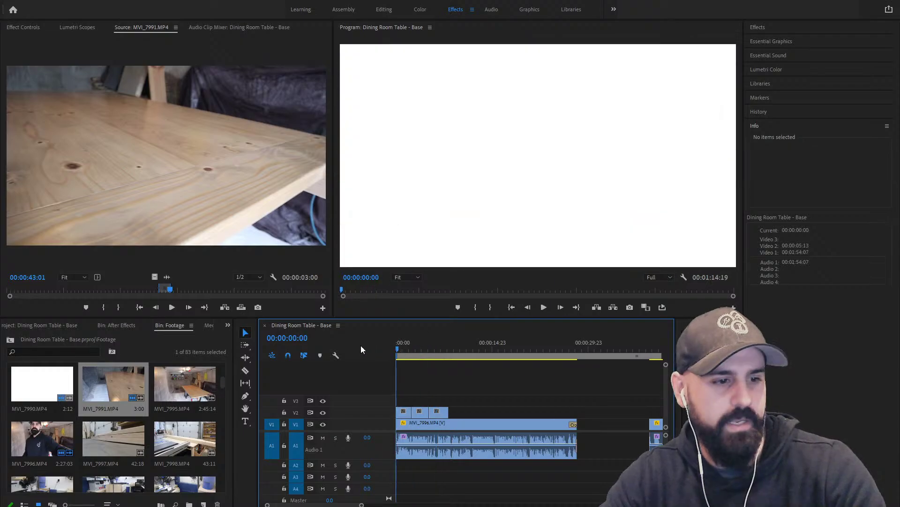
{"action": "key", "text": "space"}
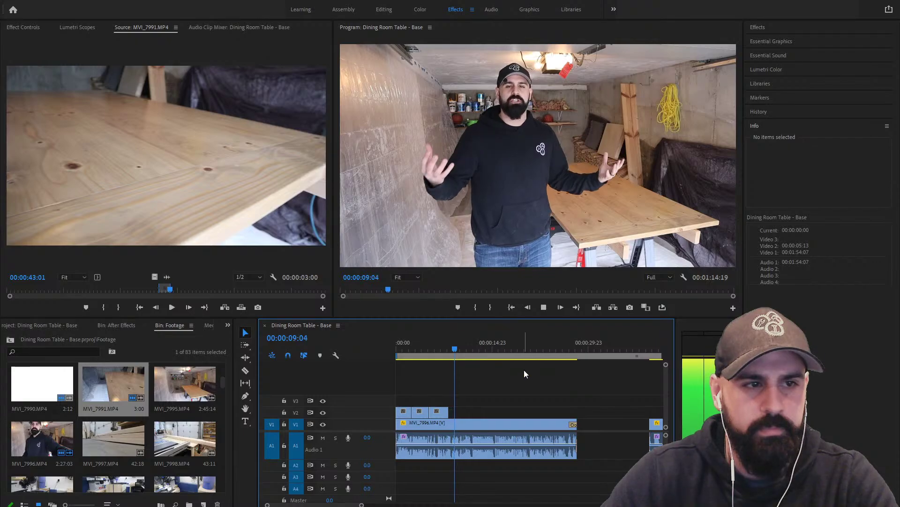
Shift the three V2 B-roll clips and the long MVI_7996.MP4 clip together so they start at 00:00:01:10
{"action": "left_click_drag", "start_coordinate": [488, 388], "coordinate": [388, 473]}
{"action": "left_click_drag", "start_coordinate": [416, 424], "coordinate": [424, 424]}
{"action": "left_click_drag", "start_coordinate": [418, 346], "coordinate": [402, 346]}
{"action": "left_click_drag", "start_coordinate": [425, 428], "coordinate": [420, 423]}
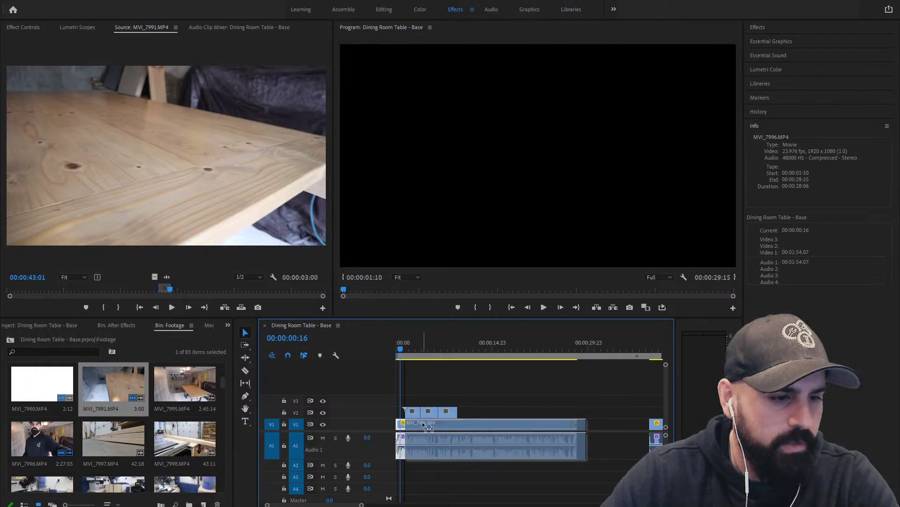
Move the three V2 B-roll clips back to 00:00:00:00 and play the sequence from the start
{"action": "left_click_drag", "start_coordinate": [472, 399], "coordinate": [427, 410]}
{"action": "left_click_drag", "start_coordinate": [414, 417], "coordinate": [406, 416]}
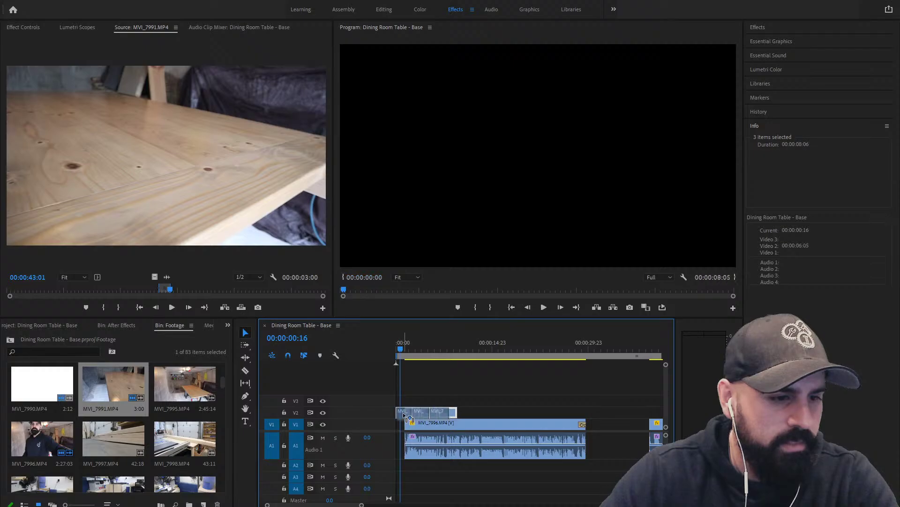
{"action": "left_click", "coordinate": [396, 351]}
{"action": "key", "text": "space"}
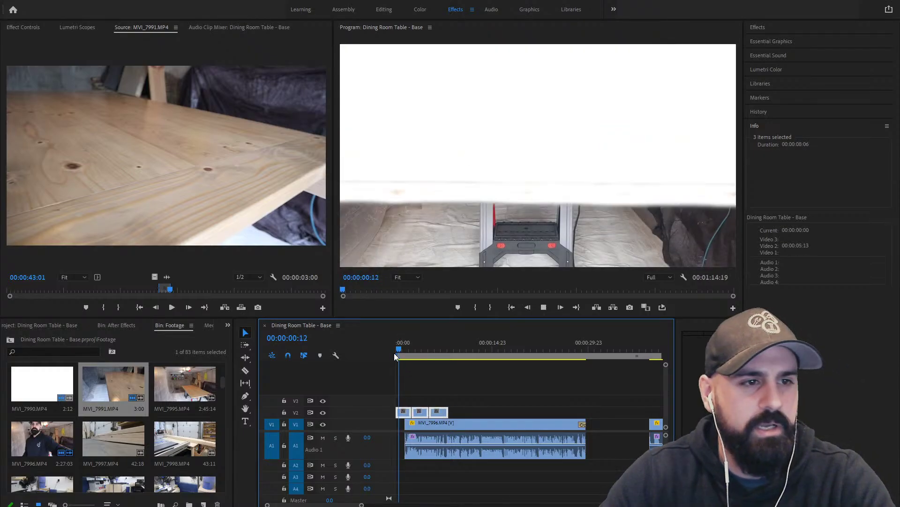
Try extending the start of the first V2 B-roll clip and play the sequence from the beginning
{"action": "key", "text": "space"}
{"action": "mouse_move", "coordinate": [407, 415]}
{"action": "left_mouse_down"}
{"action": "mouse_move", "coordinate": [415, 416]}
{"action": "mouse_move", "coordinate": [397, 412]}
{"action": "left_mouse_up"}
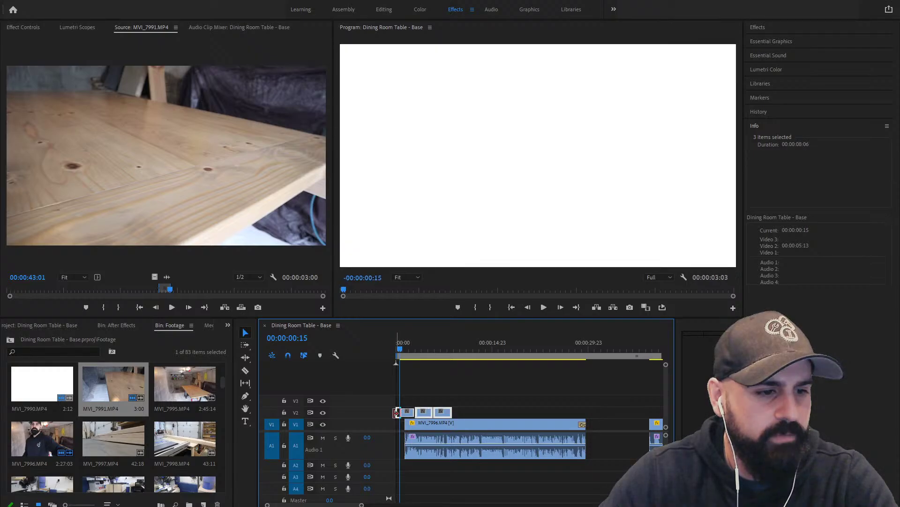
{"action": "key", "text": "Home"}
{"action": "key", "text": "space"}
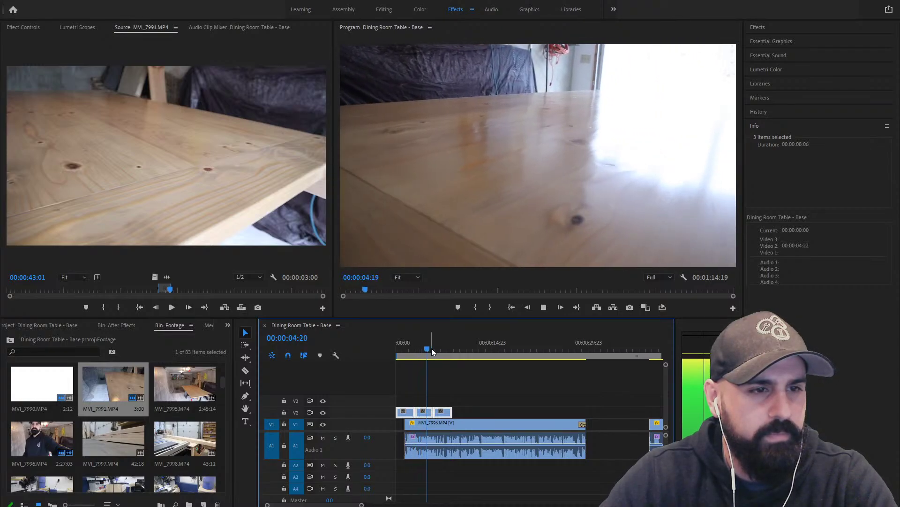
{"action": "left_click", "coordinate": [397, 348]}
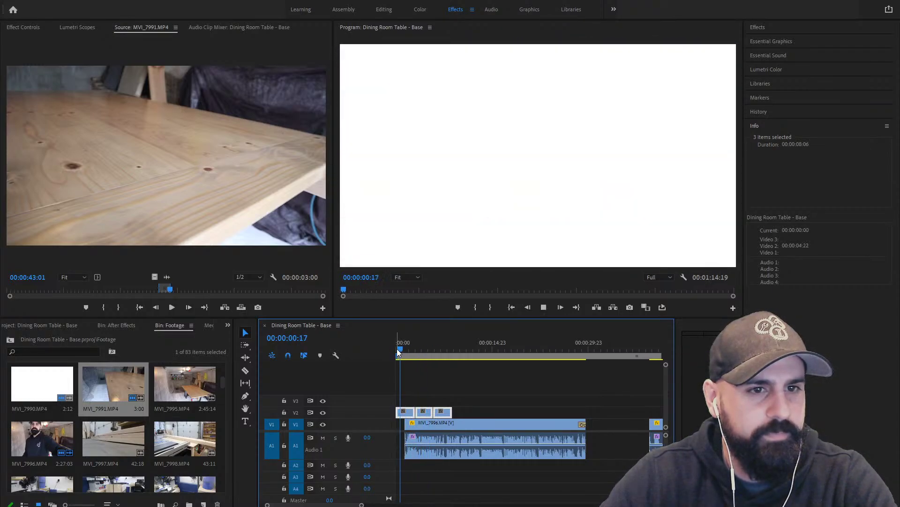
{"action": "key", "text": "space"}
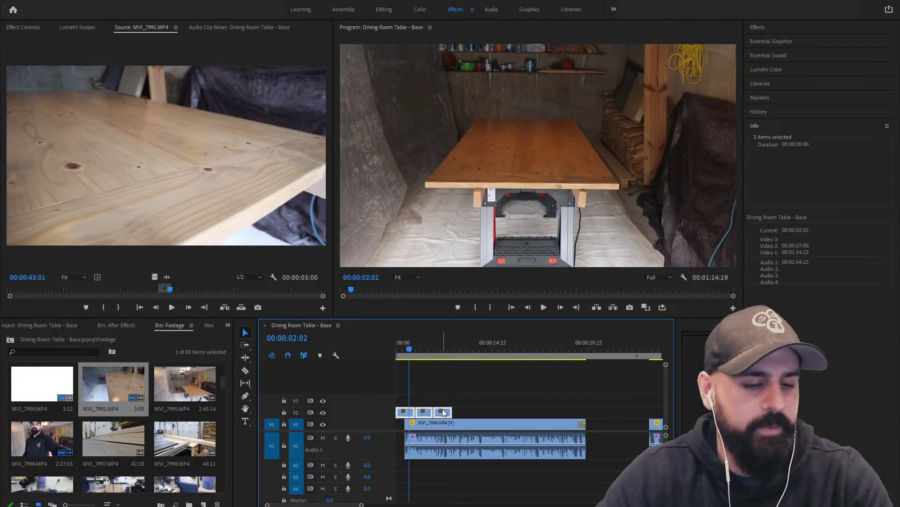
Undo the B-roll trim and the earlier shifts of the V2 and MVI_7996.MP4 clips, and play the intro from 00:00:05:01
{"action": "key", "text": "ctrl+z"}
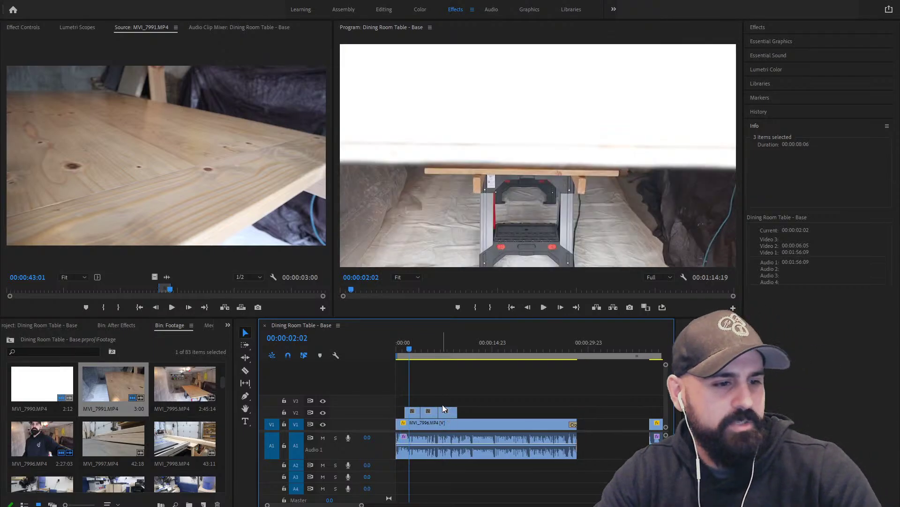
{"action": "key", "text": "ctrl+z"}
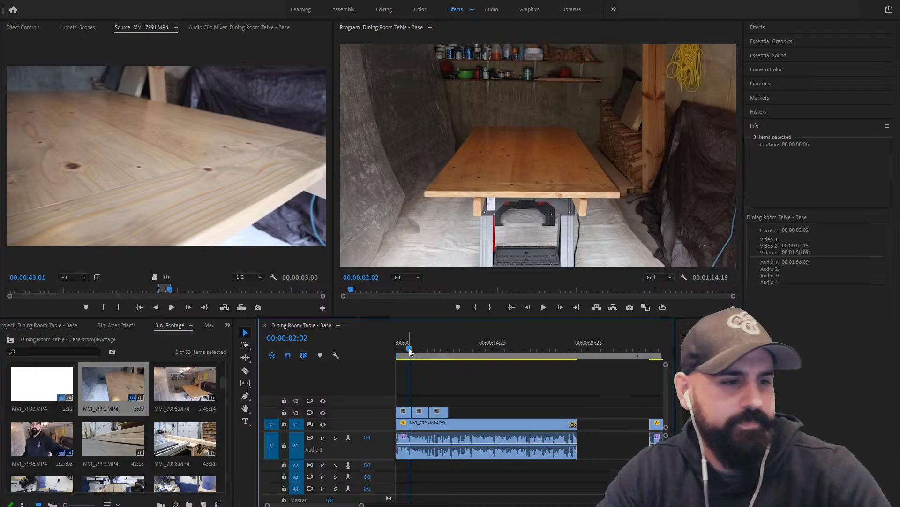
{"action": "left_click_drag", "start_coordinate": [408, 348], "coordinate": [431, 353]}
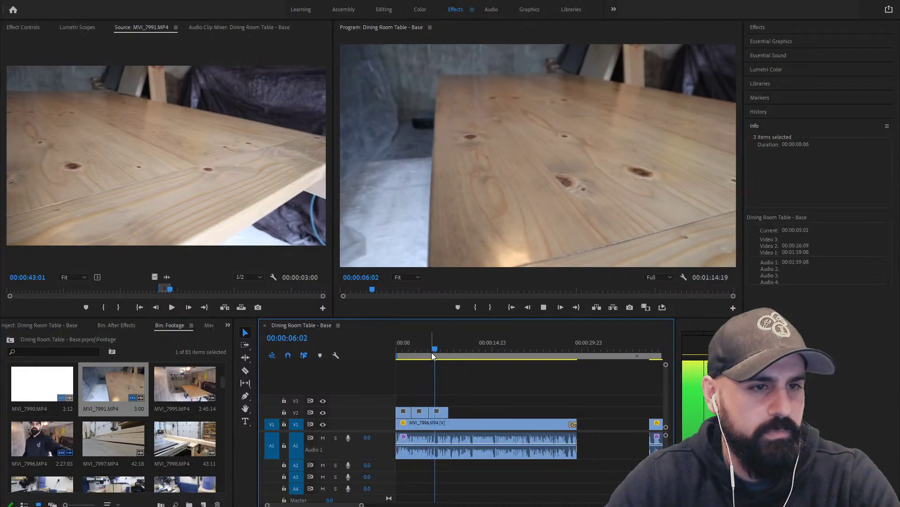
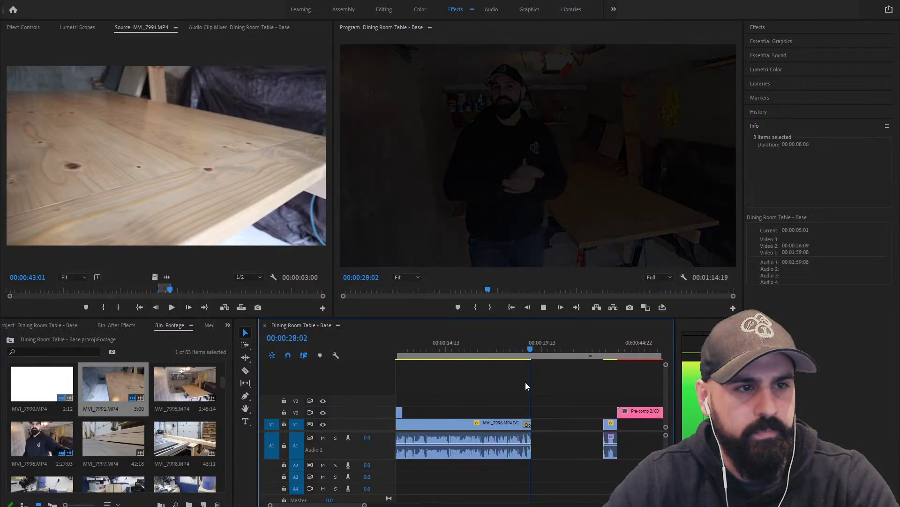
{"action": "key", "text": "space"}
Close the V1 gap after the long MVI_7996.MP4 clip and play the new join through into the logo intro
{"action": "left_click", "coordinate": [567, 423]}
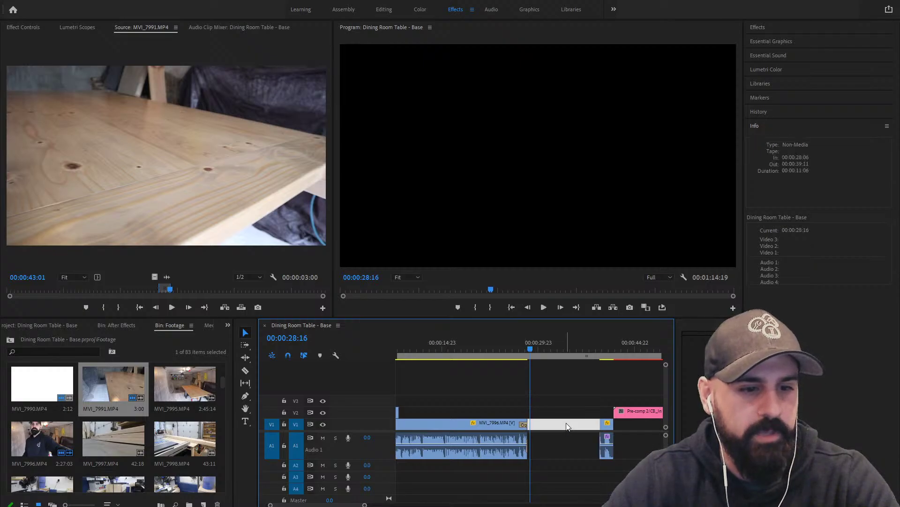
{"action": "key", "text": "Delete"}
{"action": "key", "text": "Up"}
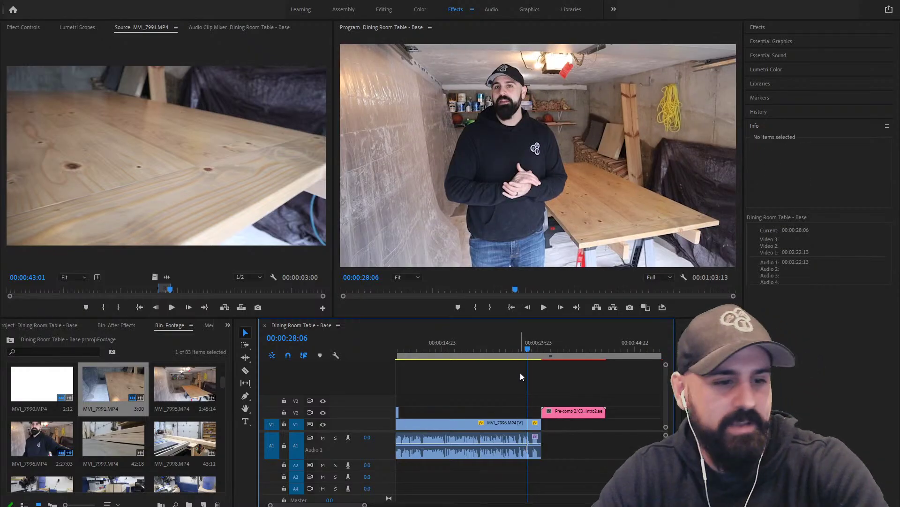
{"action": "left_click", "coordinate": [517, 350]}
{"action": "key", "text": "space"}
{"action": "key", "text": "space"}
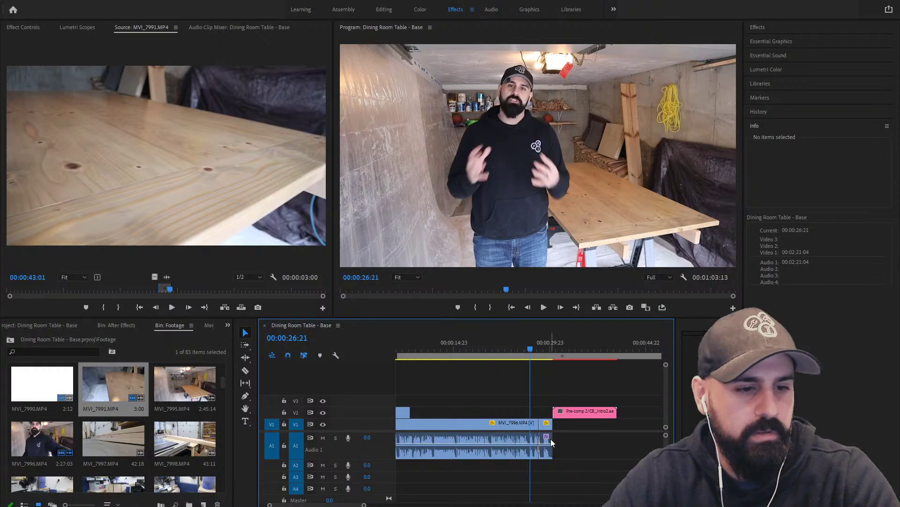
{"action": "key", "text": "="}
{"action": "key", "text": "="}
{"action": "key", "text": "="}
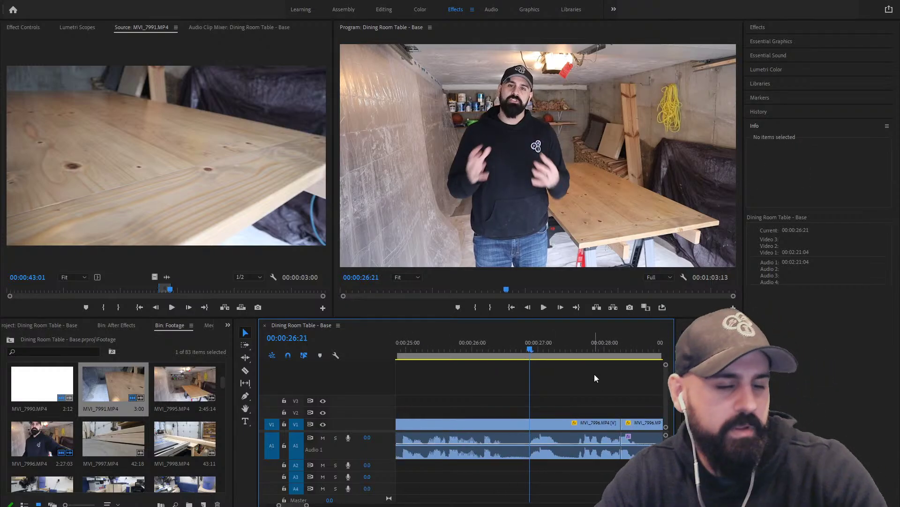
{"action": "key", "text": "space"}
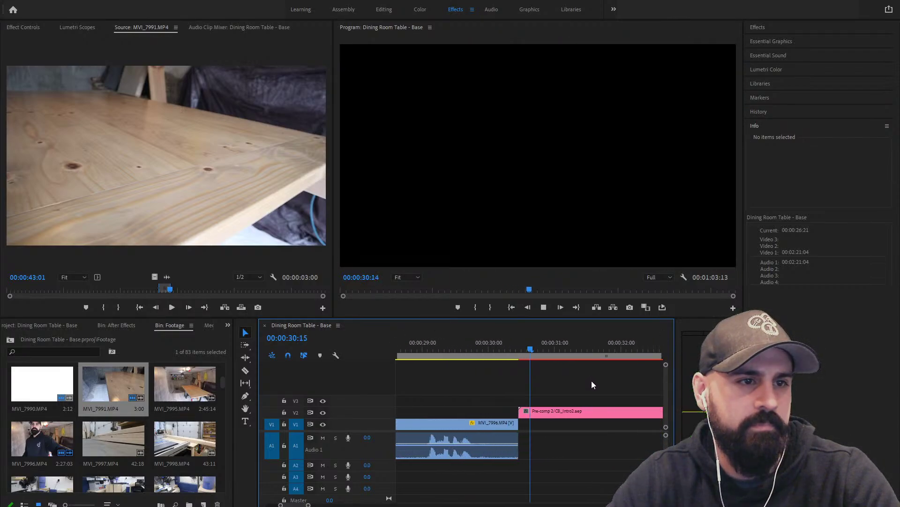
{"action": "key", "text": "space"}
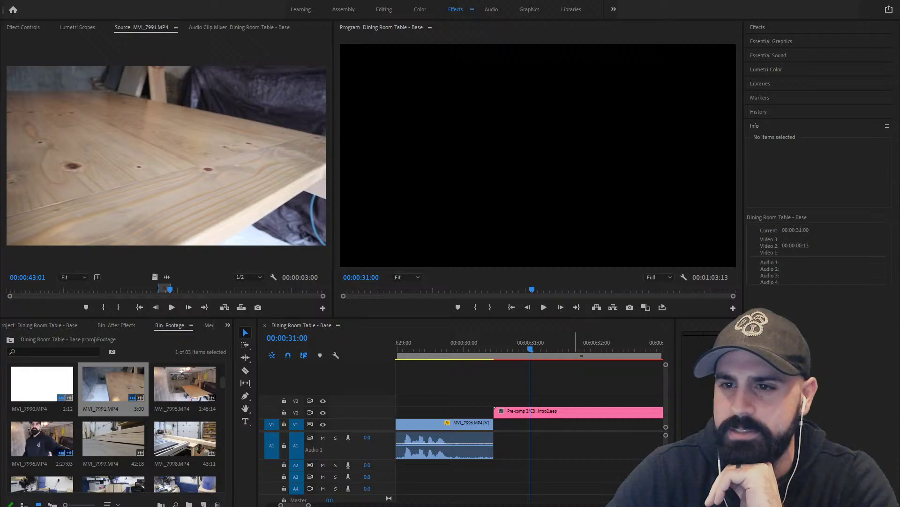
Create a bin named Music at the top level of the project
{"action": "left_click", "coordinate": [47, 325]}
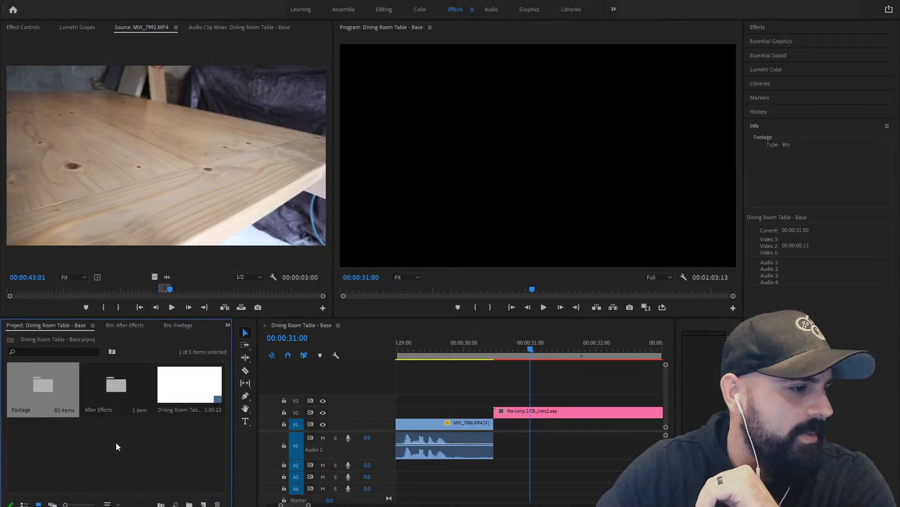
{"action": "left_click", "coordinate": [119, 462]}
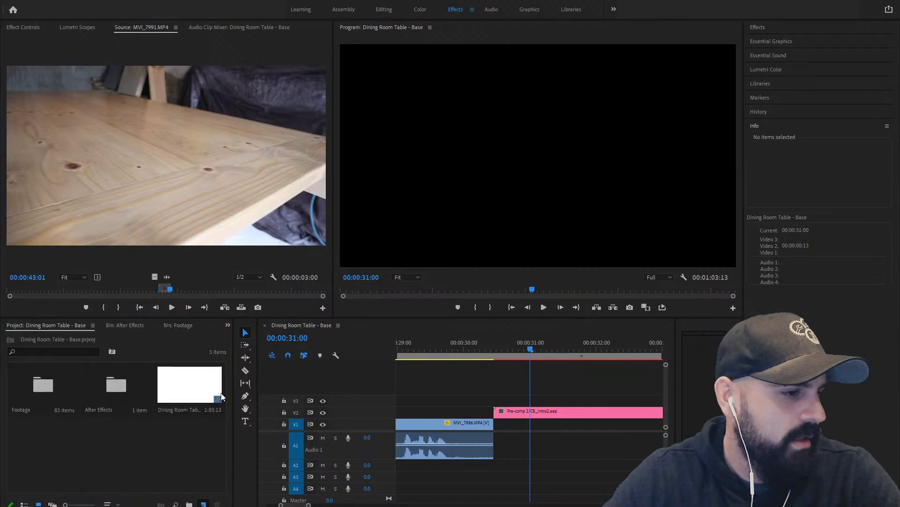
{"action": "left_click", "coordinate": [189, 504]}
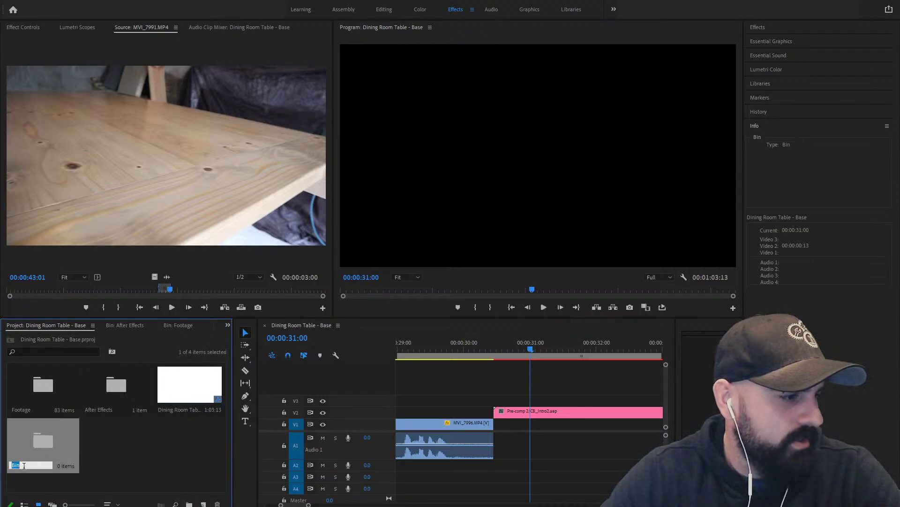
{"action": "type", "text": "Music"}
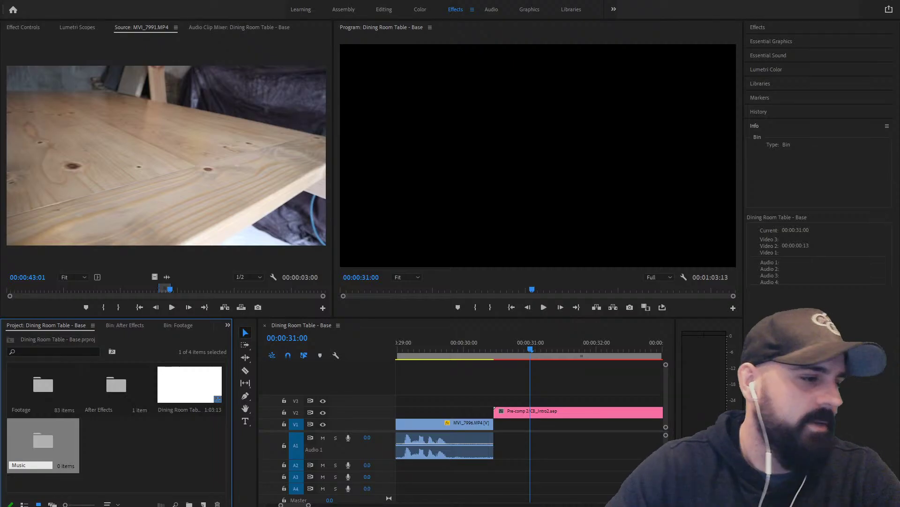
{"action": "left_click", "coordinate": [130, 441]}
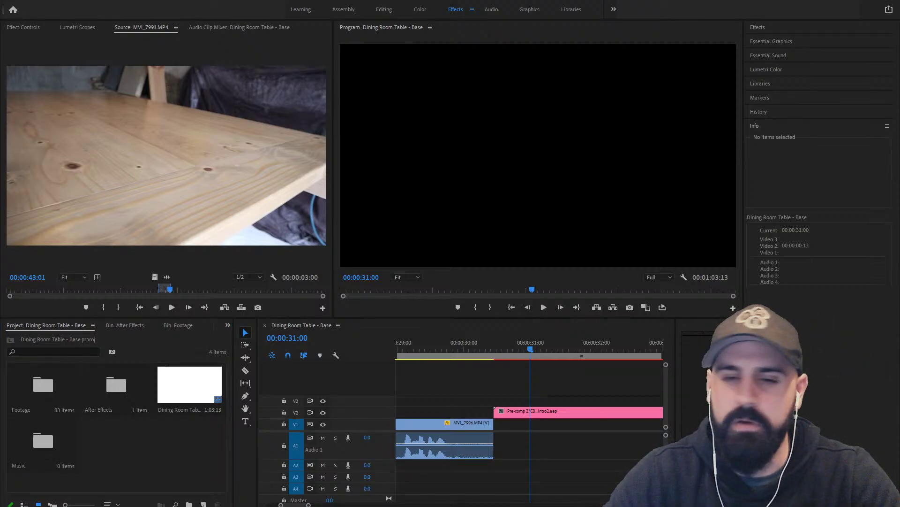
Import CB_intro.wav into the Music bin, place it on A3 at the start of the logo intro and play that transition
{"action": "left_click_drag", "start_coordinate": [130, 441], "coordinate": [43, 443]}
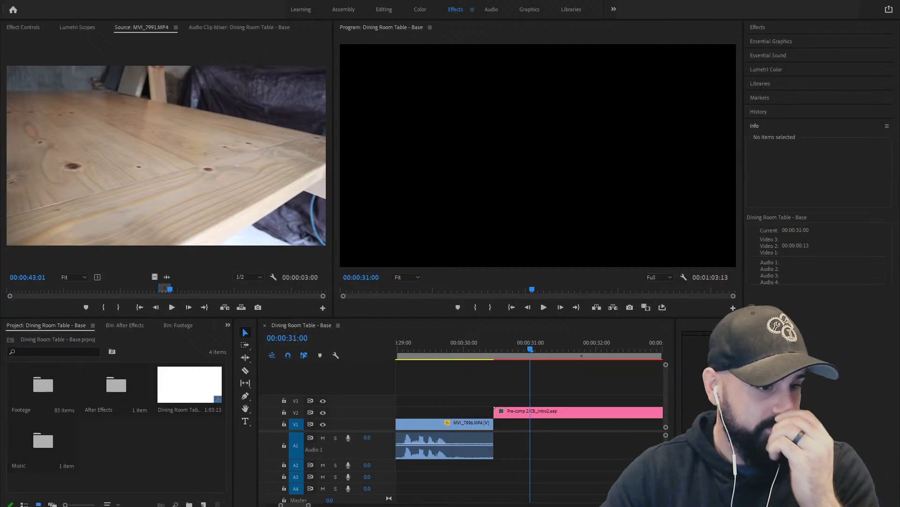
{"action": "double_click", "coordinate": [43, 441]}
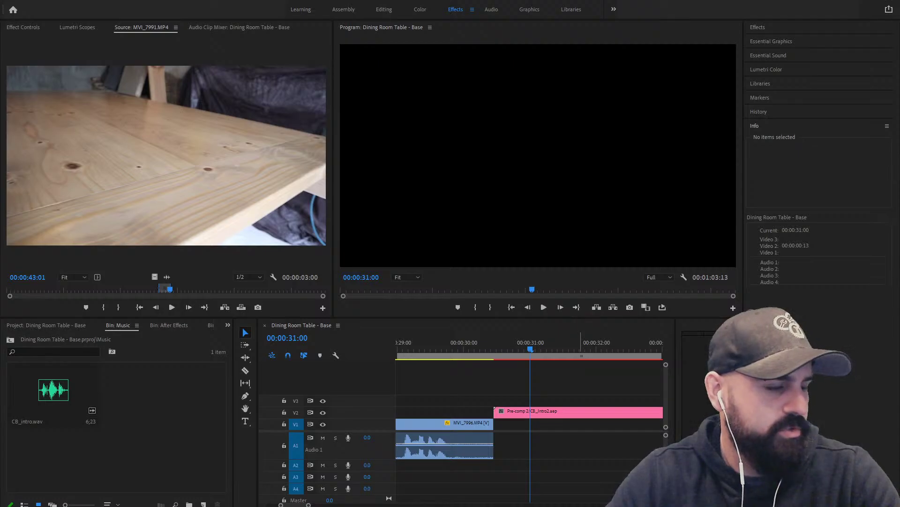
{"action": "left_click_drag", "start_coordinate": [53, 389], "coordinate": [490, 480]}
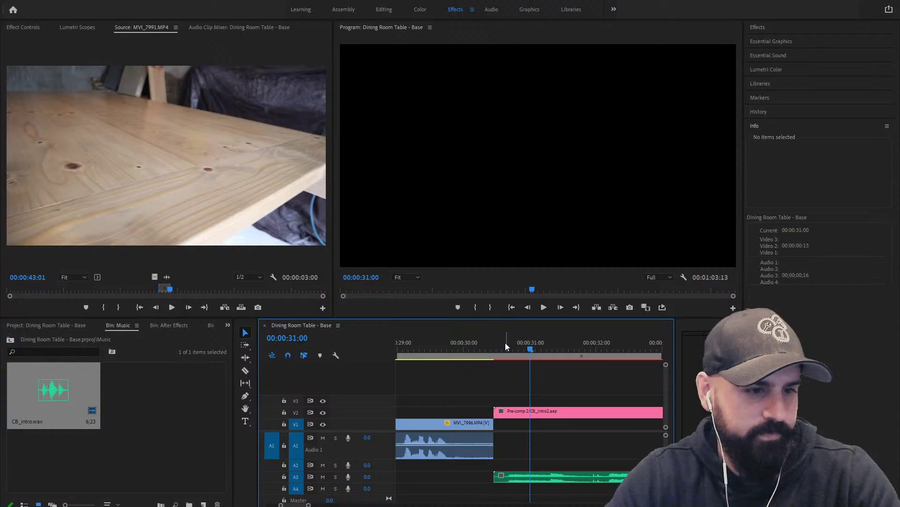
{"action": "left_click_drag", "start_coordinate": [472, 344], "coordinate": [466, 343]}
{"action": "key", "text": "space"}
{"action": "key", "text": "space"}
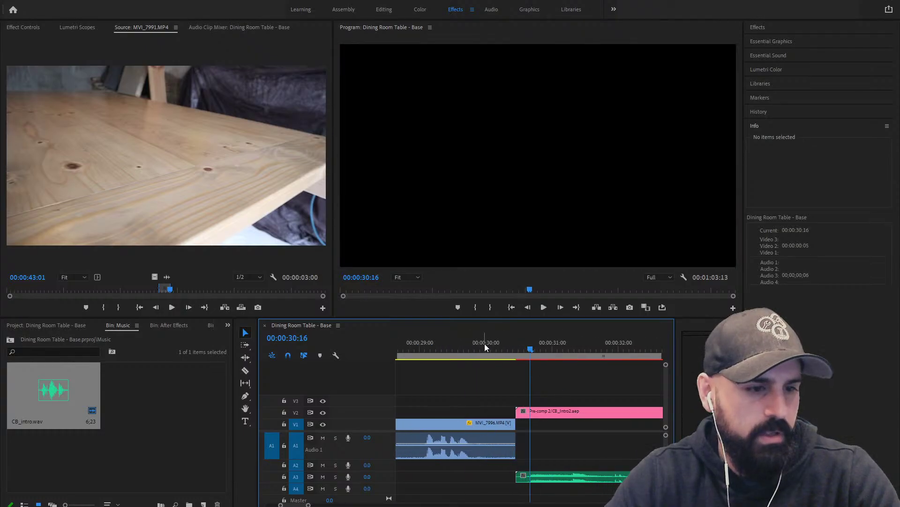
Move CB_intro.wav earlier on A3 to start at 00:00:29:16 and play it against the logo animation
{"action": "left_click", "coordinate": [462, 340]}
{"action": "key", "text": "space"}
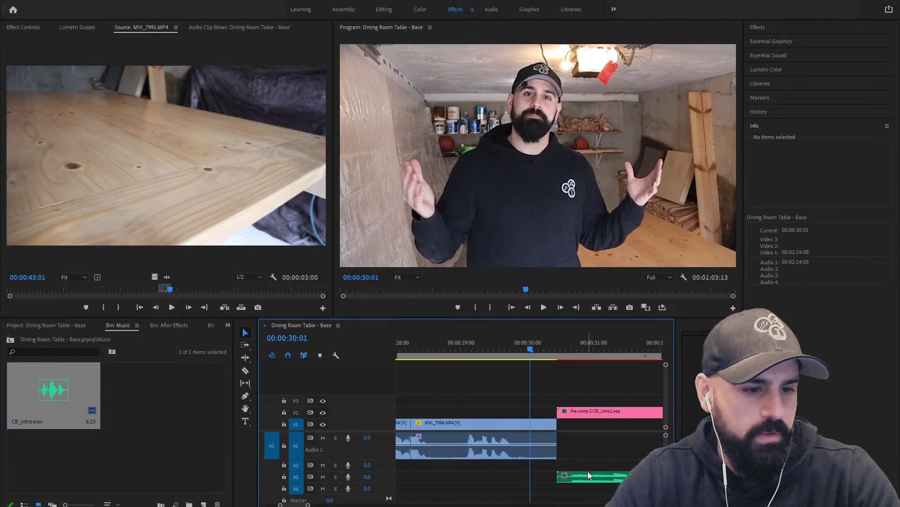
{"action": "left_click_drag", "start_coordinate": [589, 475], "coordinate": [543, 475]}
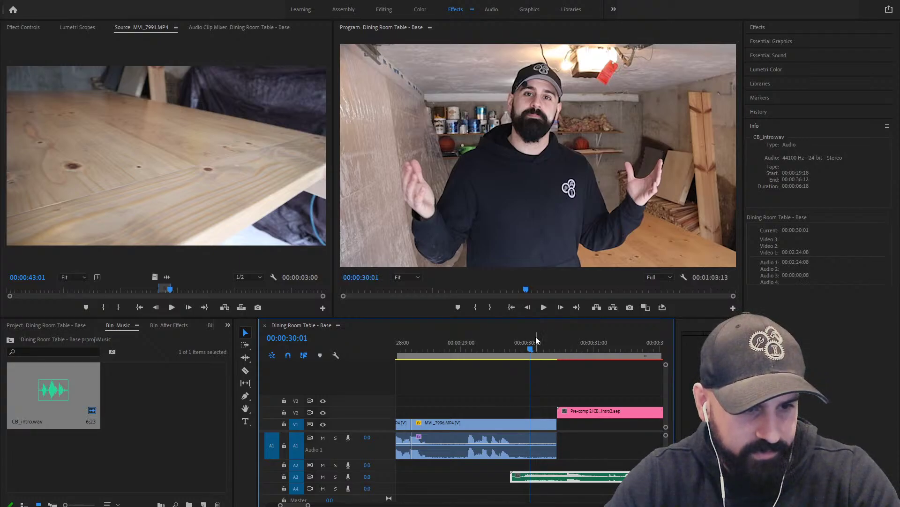
{"action": "left_click_drag", "start_coordinate": [537, 341], "coordinate": [501, 348]}
{"action": "left_click", "coordinate": [542, 478]}
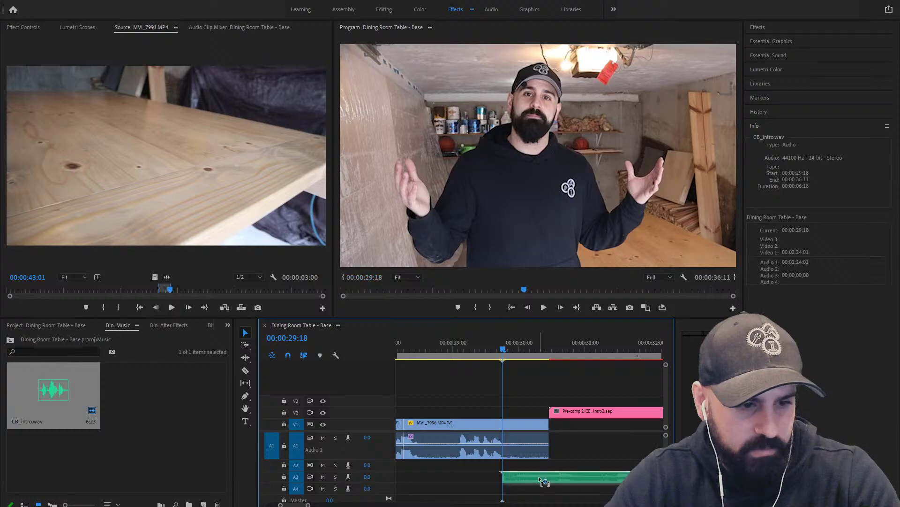
{"action": "left_click_drag", "start_coordinate": [541, 478], "coordinate": [538, 477]}
{"action": "key", "text": "space"}
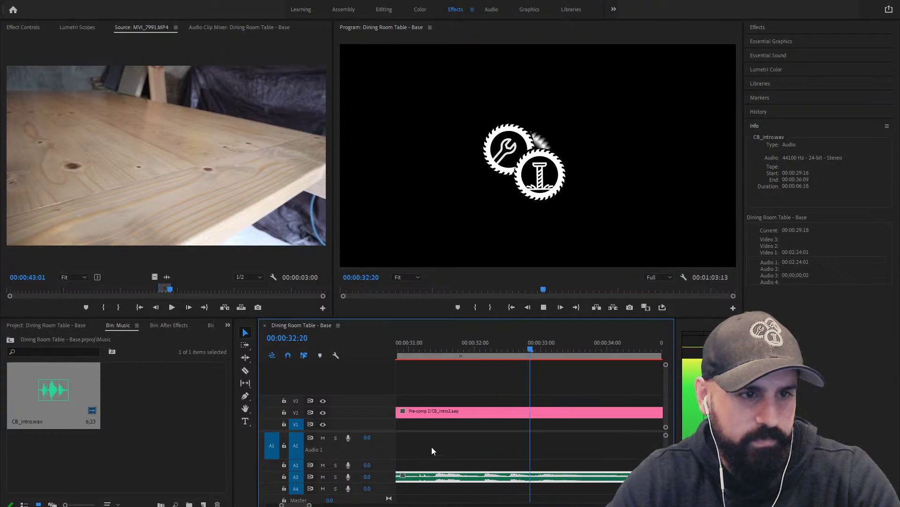
{"action": "key", "text": "space"}
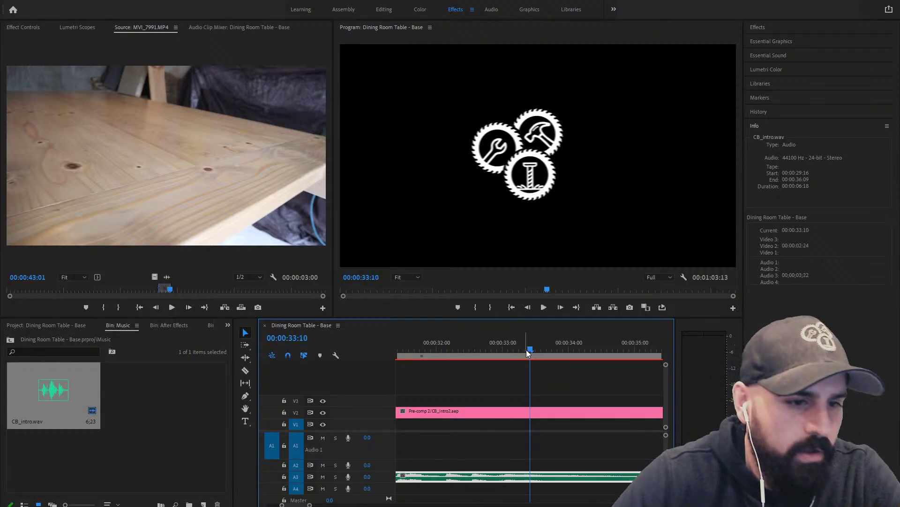
Review the logo animation against the sound, enlarge the A3 track and move CB_intro.wav to start at 00:00:29:22
{"action": "left_click_drag", "start_coordinate": [527, 349], "coordinate": [446, 357]}
{"action": "scroll", "coordinate": [529, 426], "scroll_direction": "up", "scroll_amount": 2}
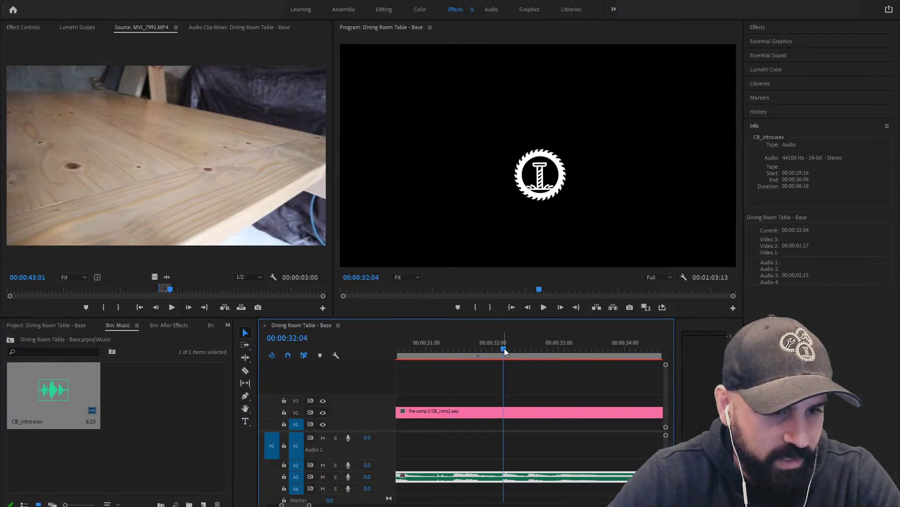
{"action": "left_click_drag", "start_coordinate": [505, 351], "coordinate": [451, 349]}
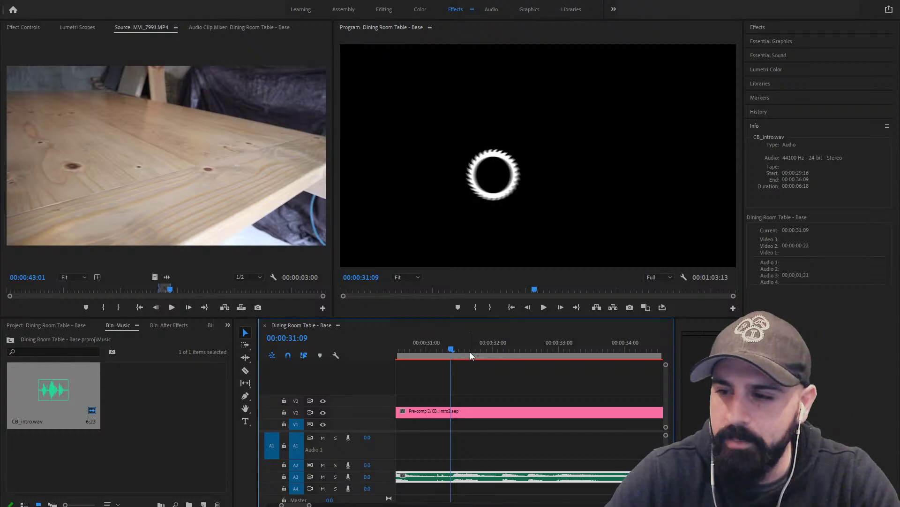
{"action": "key", "text": "space"}
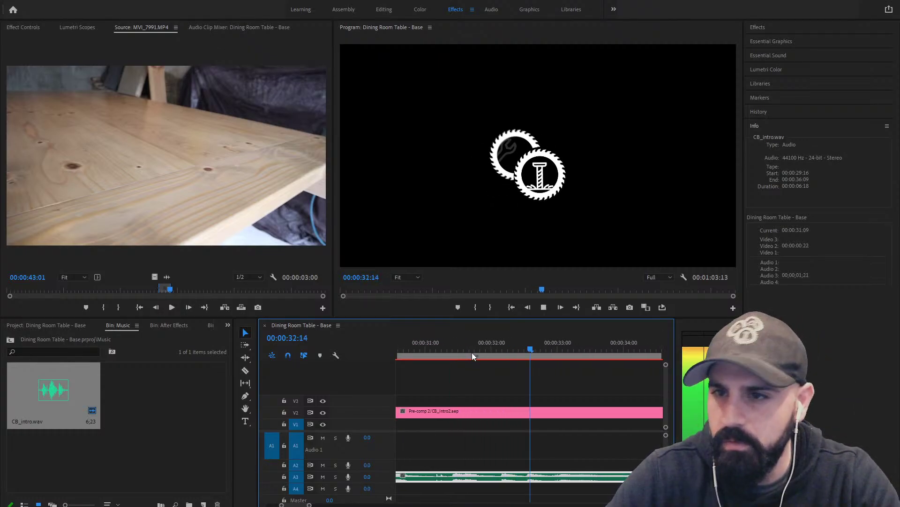
{"action": "key", "text": "space"}
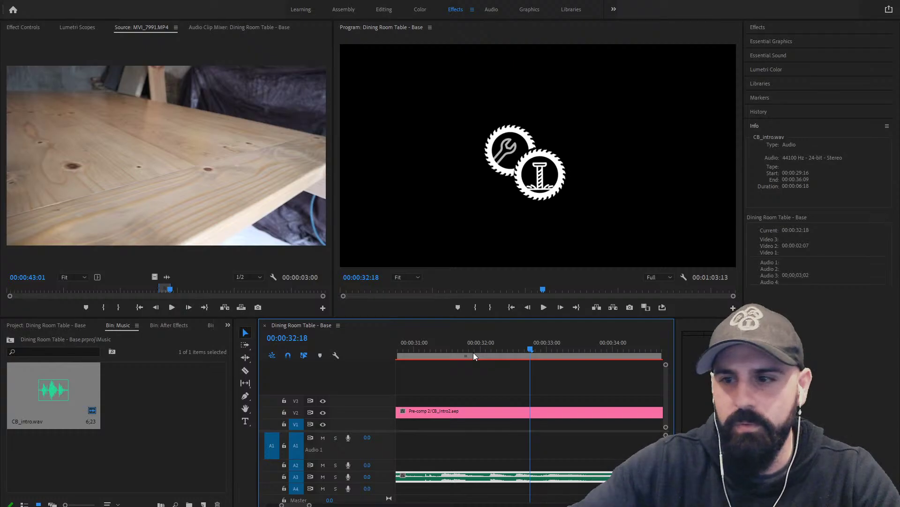
{"action": "left_click_drag", "start_coordinate": [473, 346], "coordinate": [508, 348]}
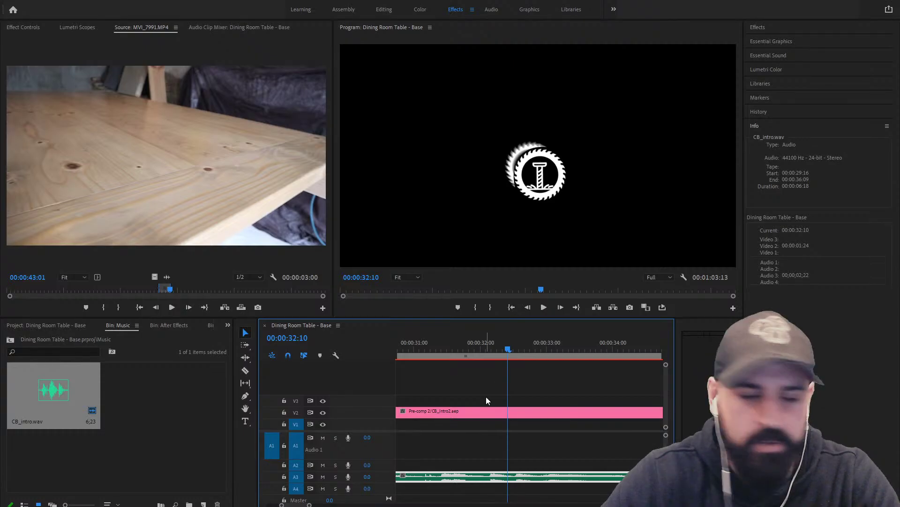
{"action": "scroll", "coordinate": [492, 475], "scroll_direction": "up", "scroll_amount": 3}
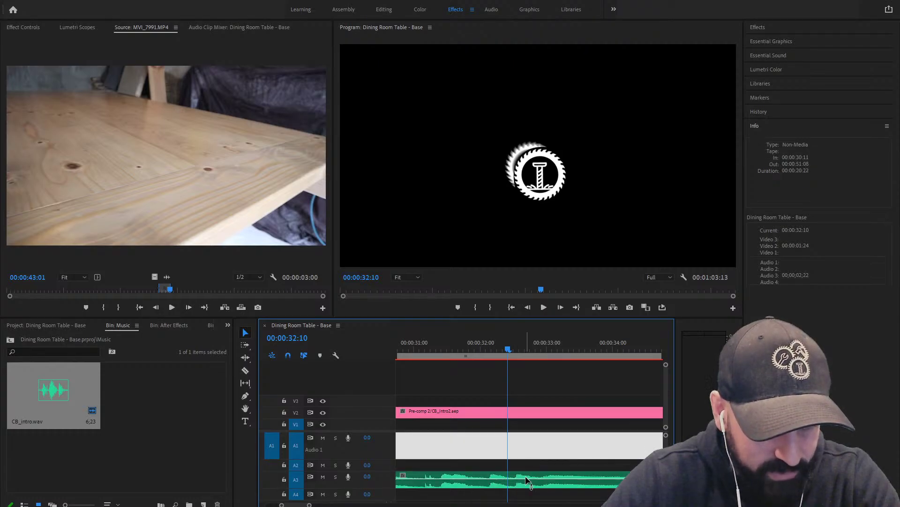
{"action": "left_click_drag", "start_coordinate": [521, 475], "coordinate": [535, 486]}
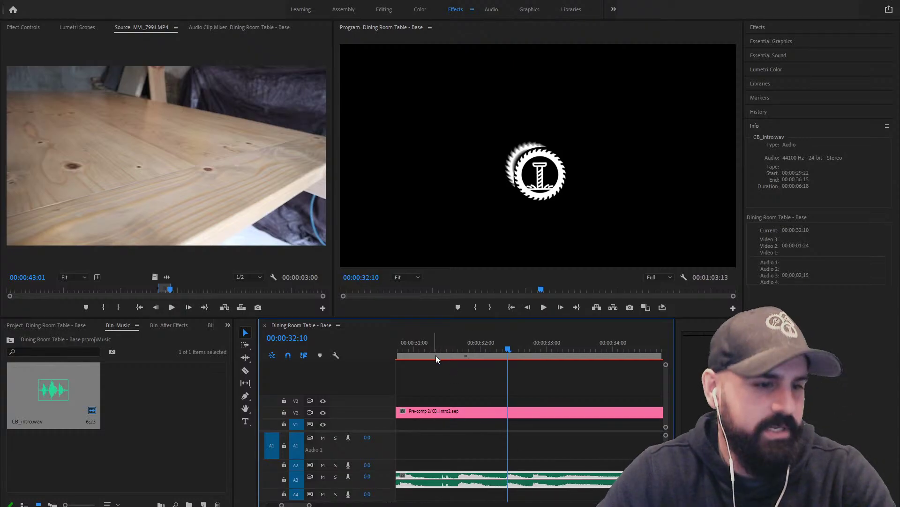
Play the logo animation from 00:00:31:01 through its exit to check it against CB_intro.wav
{"action": "left_click", "coordinate": [416, 345]}
{"action": "key", "text": "space"}
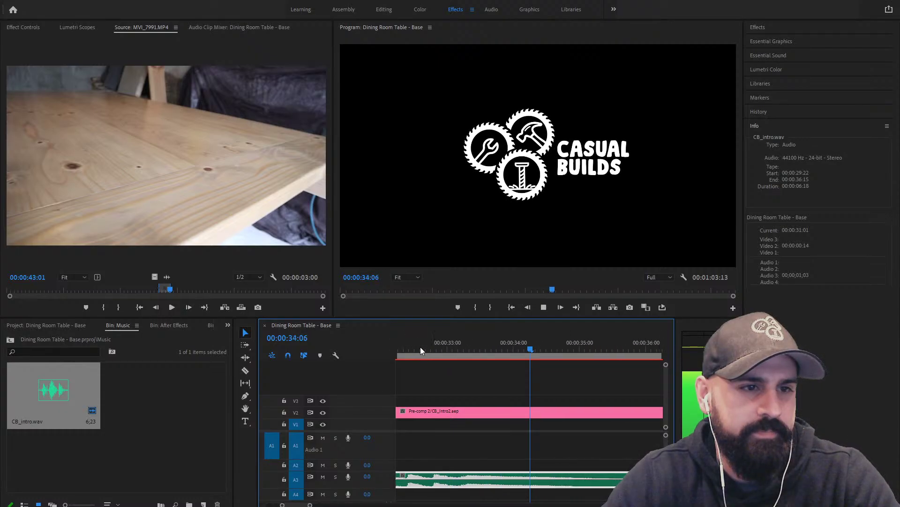
{"action": "key", "text": "space"}
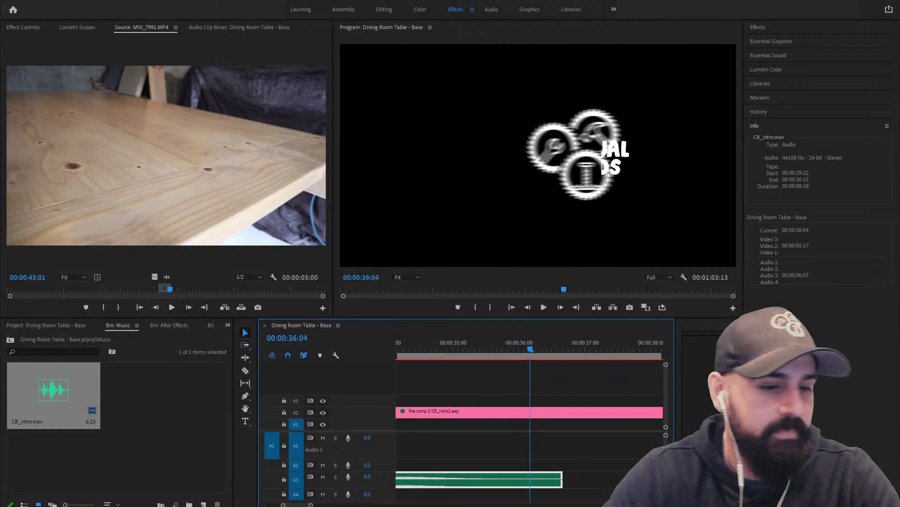
Open MVI_7997.MP4 from the Footage bin and scrub to just before the boards are picked up, around 00:00:29:15
{"action": "key", "text": "minus"}
{"action": "key", "text": "minus"}
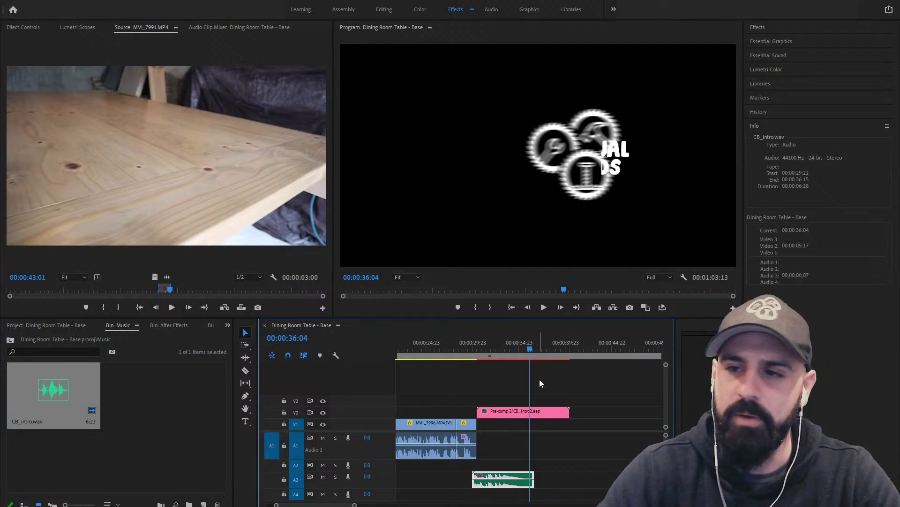
{"action": "left_click", "coordinate": [68, 325]}
{"action": "double_click", "coordinate": [42, 383]}
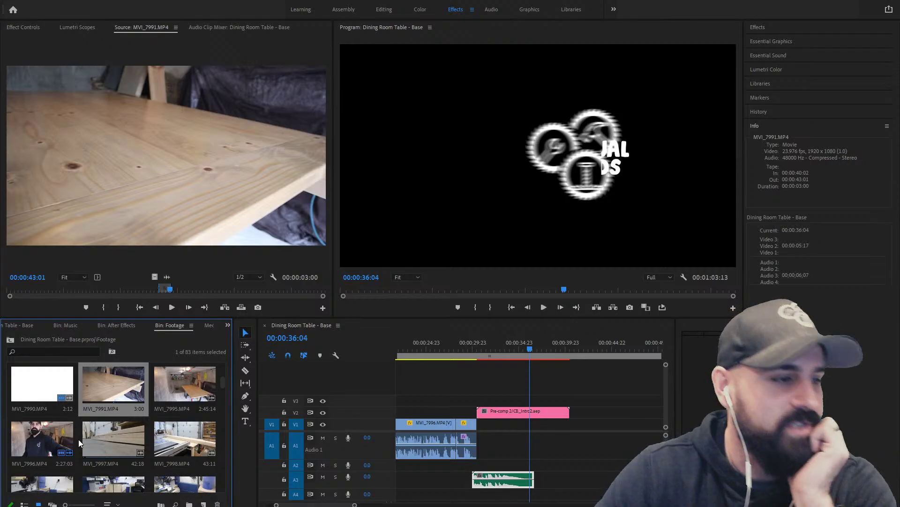
{"action": "double_click", "coordinate": [107, 440]}
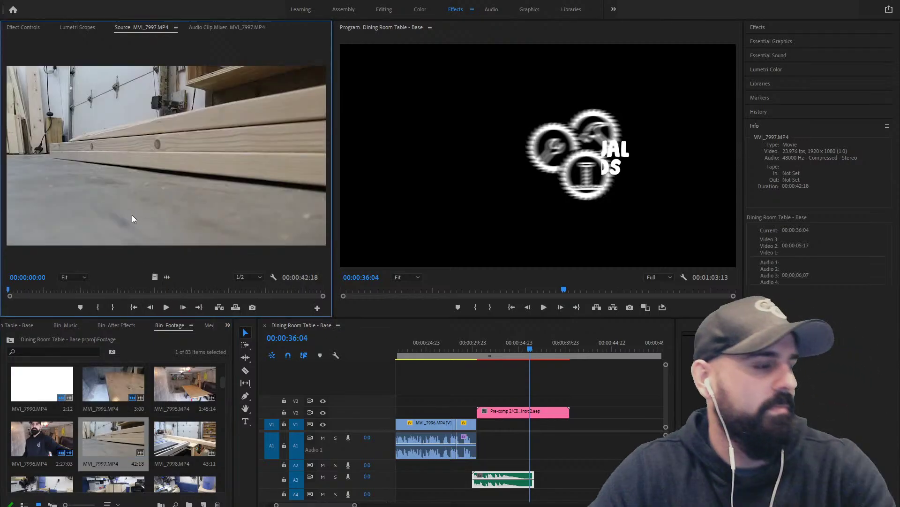
{"action": "left_click_drag", "start_coordinate": [47, 289], "coordinate": [240, 291]}
{"action": "left_click_drag", "start_coordinate": [247, 291], "coordinate": [239, 292]}
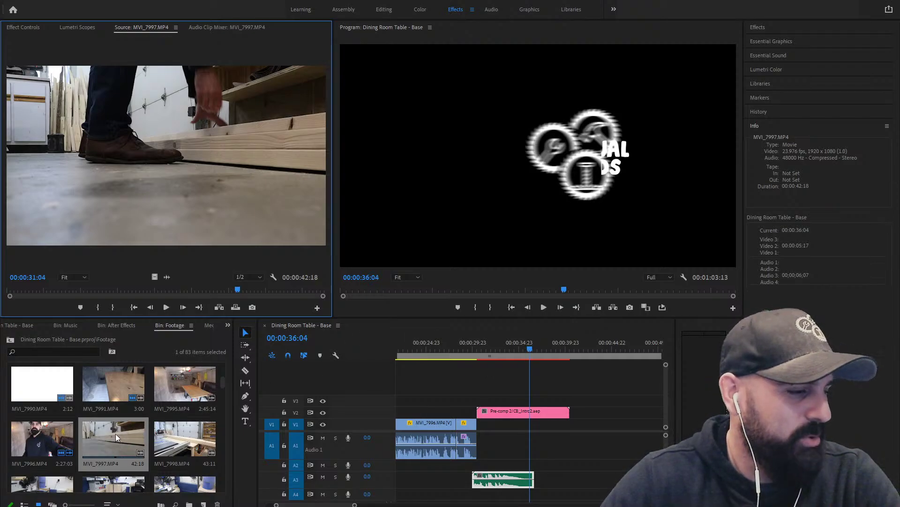
{"action": "left_click_drag", "start_coordinate": [237, 289], "coordinate": [225, 292]}
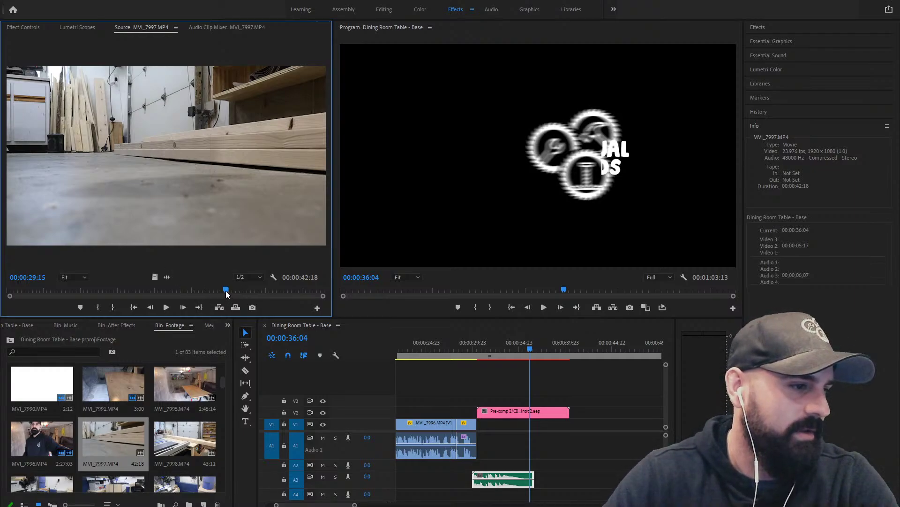
Mark the MVI_7997.MP4 source clip with an in point at 00:00:29:20 and an out point at 00:00:36:04
{"action": "left_click_drag", "start_coordinate": [226, 291], "coordinate": [227, 266]}
{"action": "key", "text": "i"}
{"action": "key", "text": "space"}
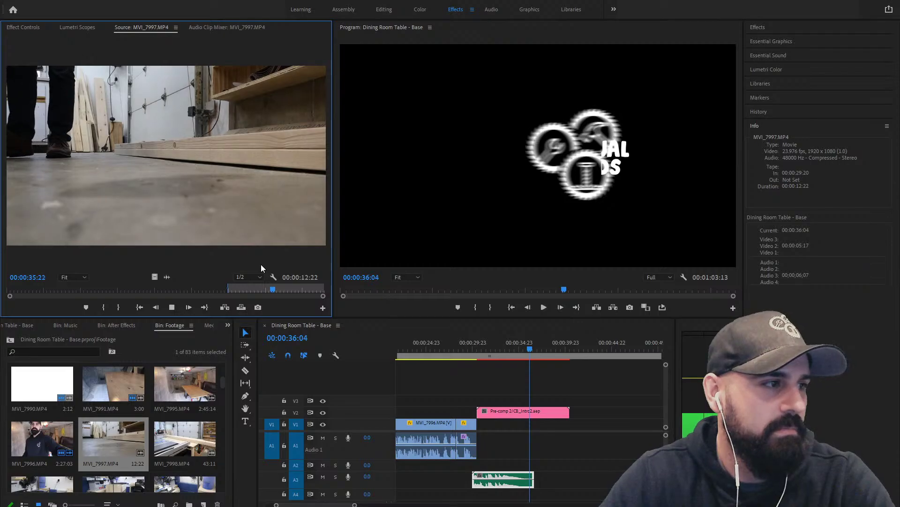
{"action": "key", "text": "space"}
{"action": "key", "text": "o"}
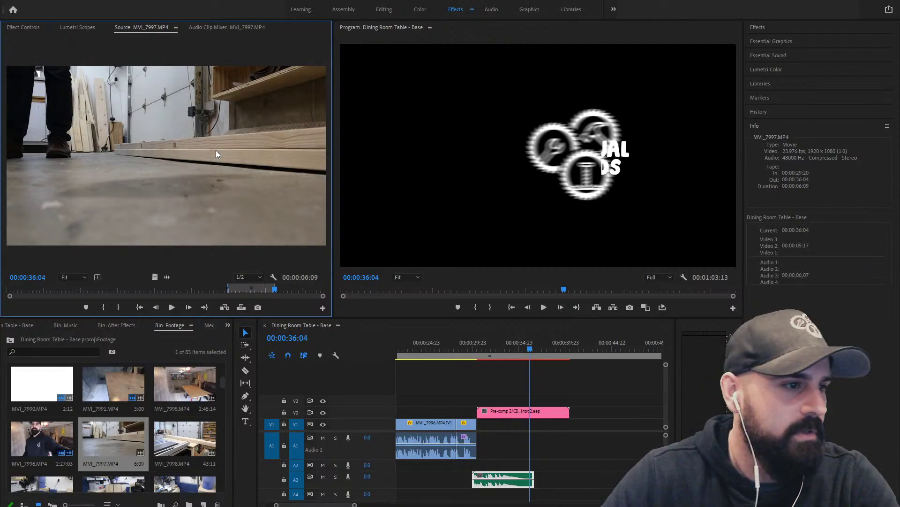
Place the marked MVI_7997.MP4 clip on V1 beneath the start of the logo intro and play the composite
{"action": "left_click_drag", "start_coordinate": [215, 154], "coordinate": [483, 425]}
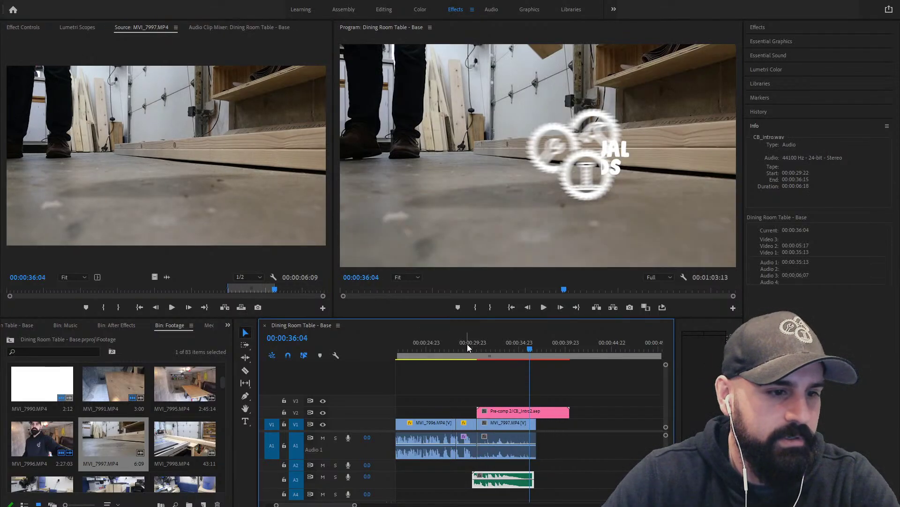
{"action": "left_click", "coordinate": [468, 347]}
{"action": "key", "text": "space"}
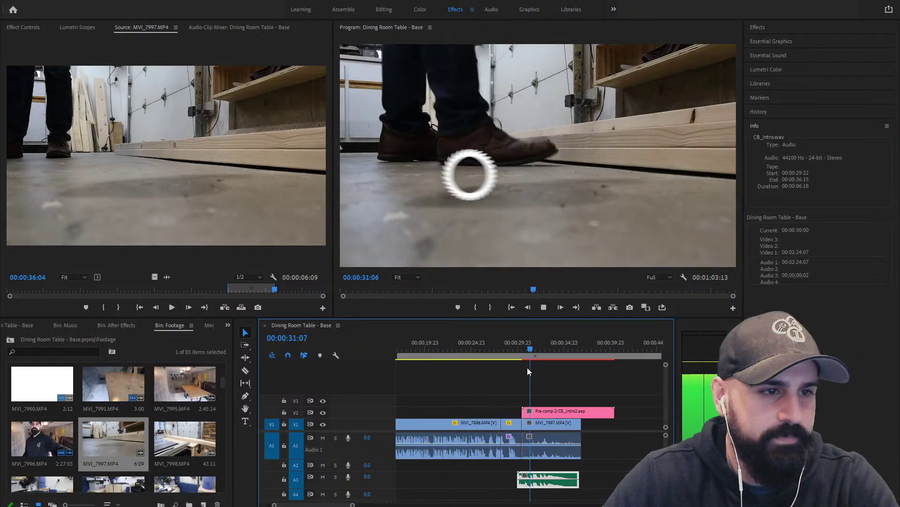
{"action": "left_click", "coordinate": [525, 351]}
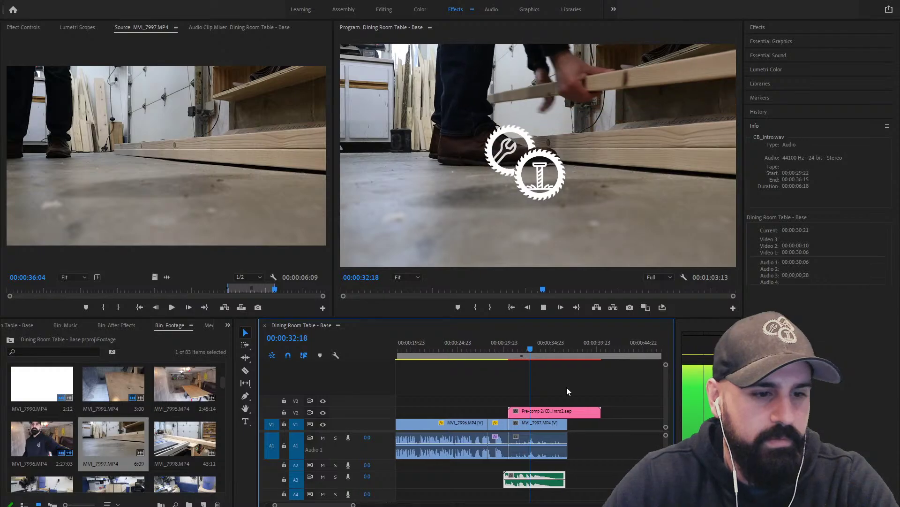
Find the Gaussian Blur effect and apply it to the MVI_7997.MP4 clip beneath the logo intro
{"action": "left_click", "coordinate": [549, 425]}
{"action": "left_click", "coordinate": [799, 28]}
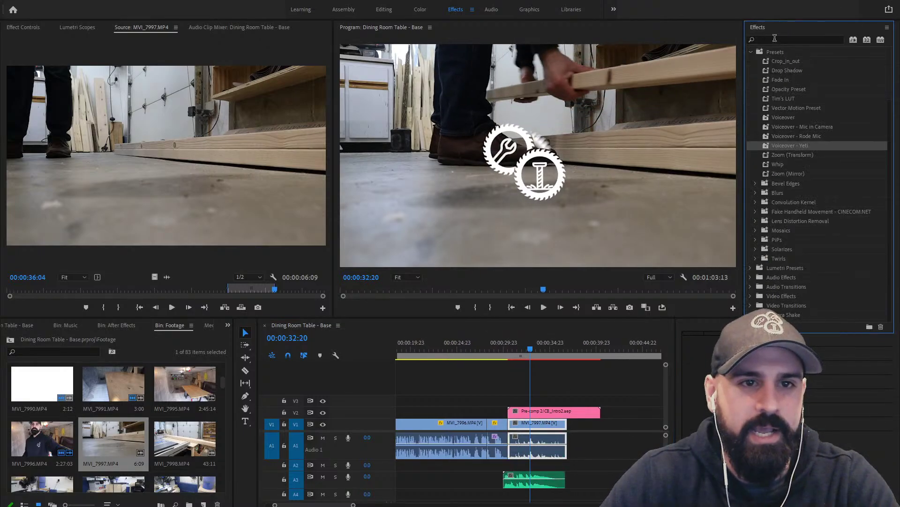
{"action": "left_click", "coordinate": [778, 41]}
{"action": "type", "text": "gau"}
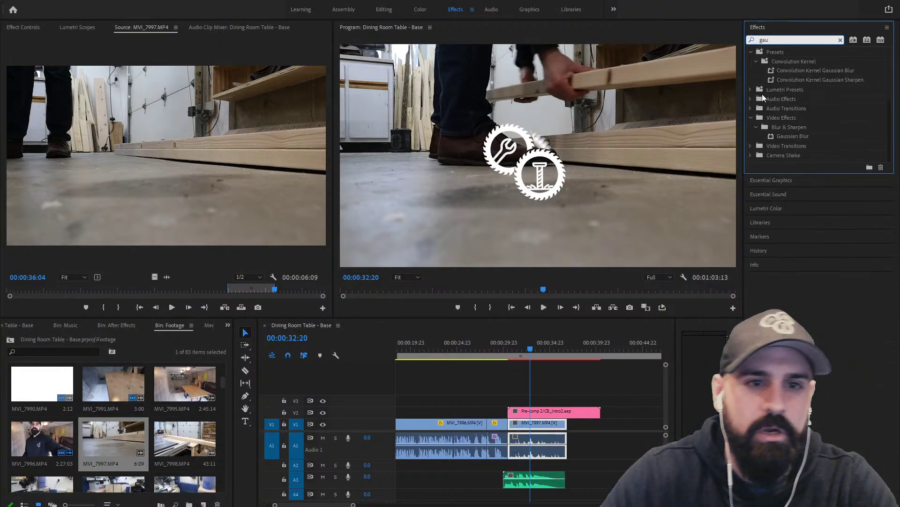
{"action": "left_click_drag", "start_coordinate": [792, 136], "coordinate": [557, 424]}
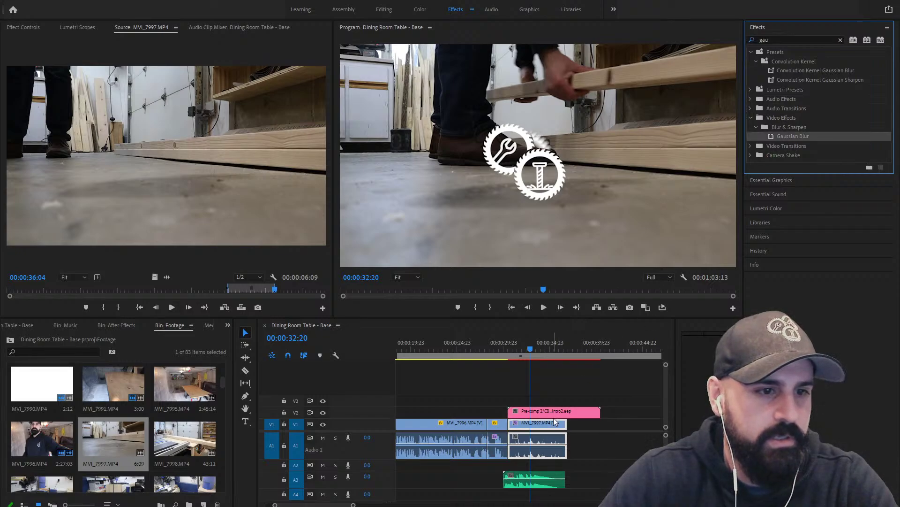
Set the Gaussian Blur's Blurriness on MVI_7997.MP4 to 45 and play the logo intro over the blurred footage
{"action": "left_click", "coordinate": [26, 29]}
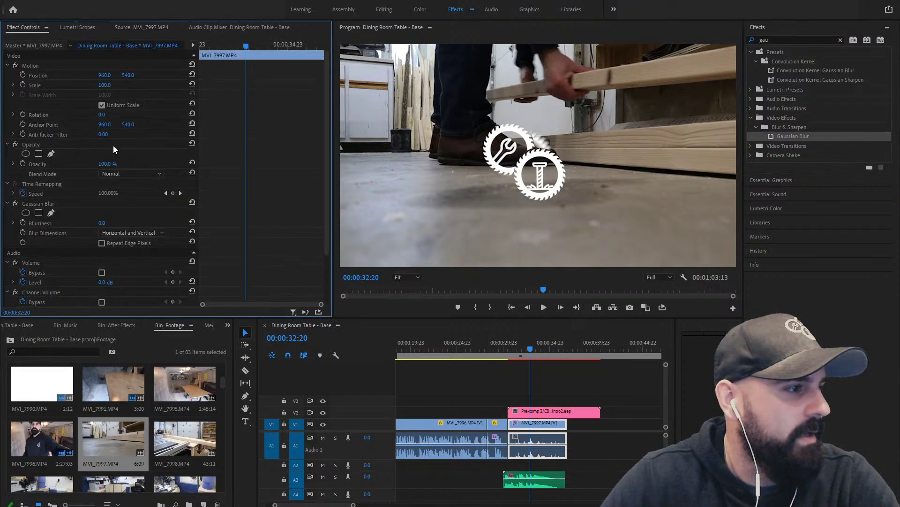
{"action": "scroll", "coordinate": [101, 174], "scroll_direction": "down", "scroll_amount": 1}
{"action": "mouse_move", "coordinate": [102, 214]}
{"action": "left_mouse_down"}
{"action": "mouse_move", "coordinate": [124, 213]}
{"action": "mouse_move", "coordinate": [106, 201]}
{"action": "left_mouse_up"}
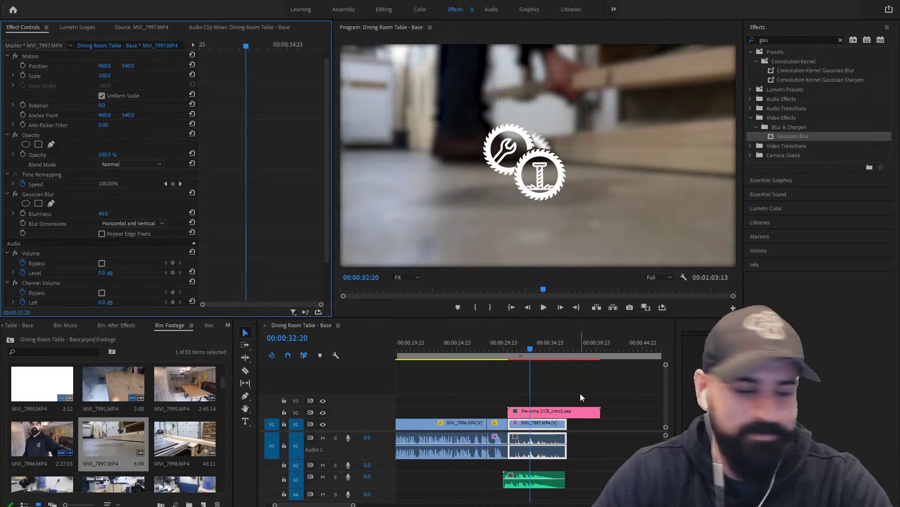
{"action": "left_click", "coordinate": [499, 344]}
{"action": "key", "text": "space"}
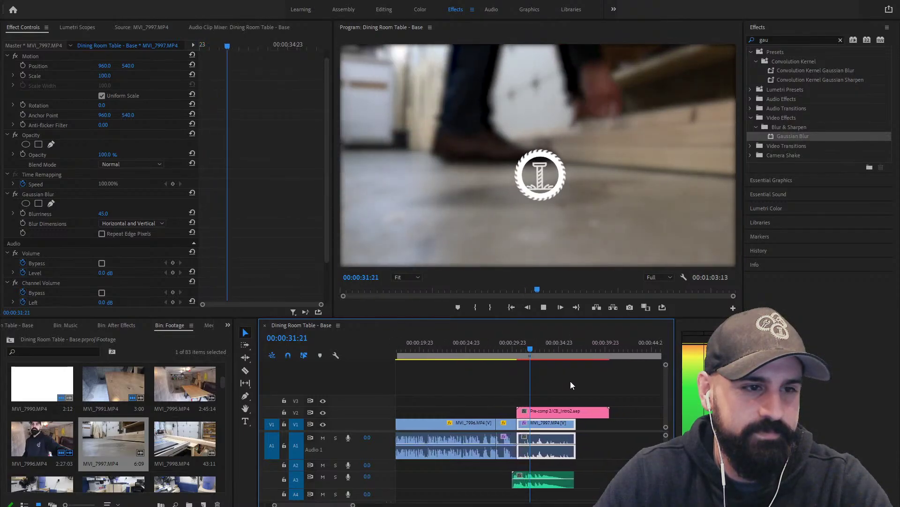
{"action": "key", "text": "space"}
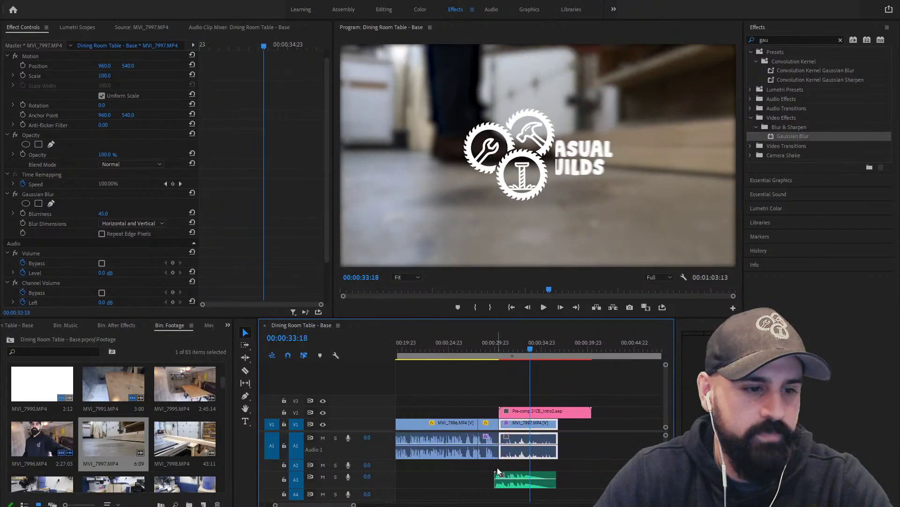
Move the audio of the talking clips before the logo intro from A1 to A2 and set the A1 track volume to -25
{"action": "left_click_drag", "start_coordinate": [354, 505], "coordinate": [379, 504]}
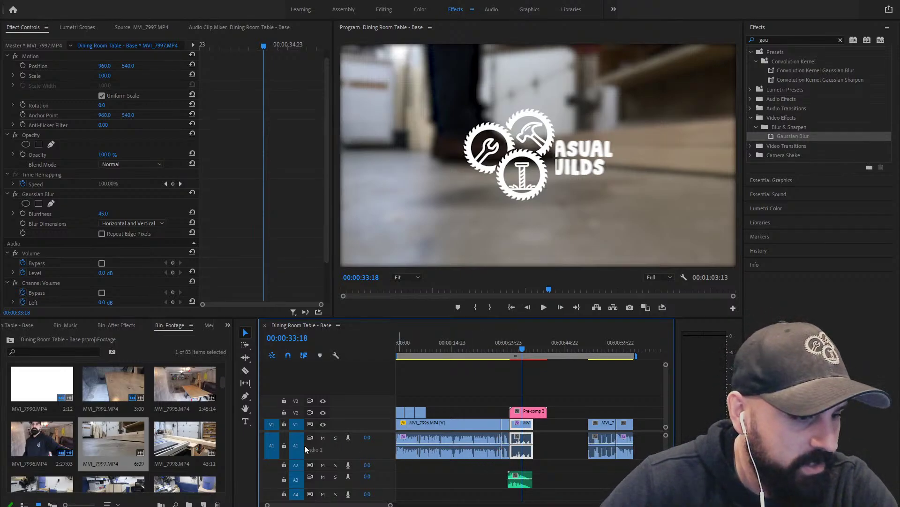
{"action": "left_click_drag", "start_coordinate": [506, 464], "coordinate": [444, 467]}
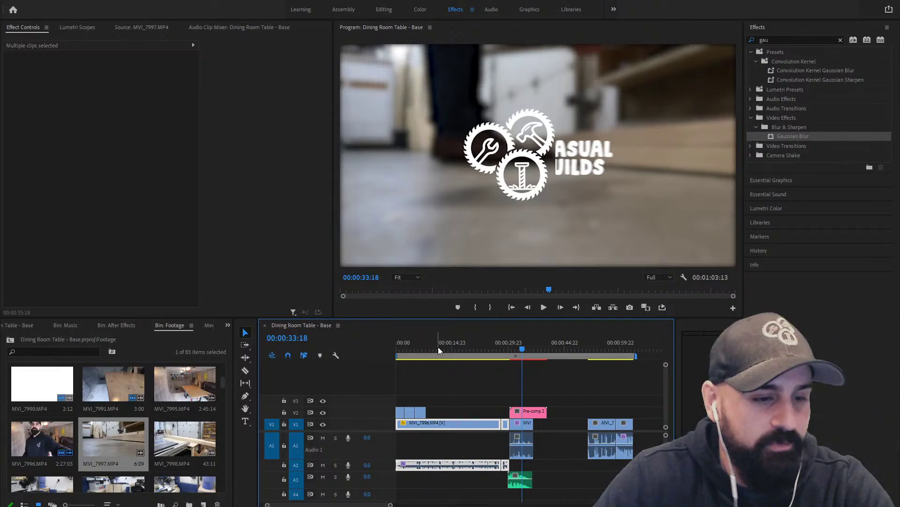
{"action": "left_click", "coordinate": [368, 437]}
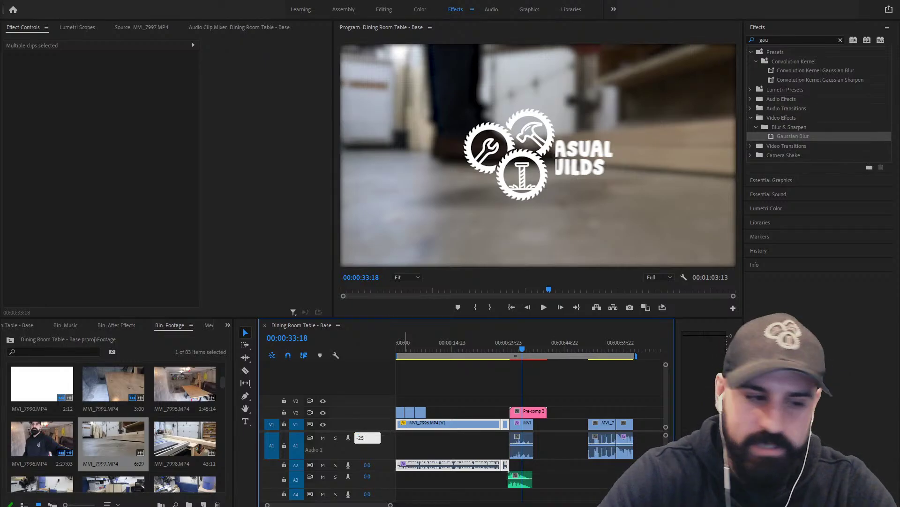
Set the volume of audio track A1 to -25 dB and save the project
{"action": "key", "text": "Return"}
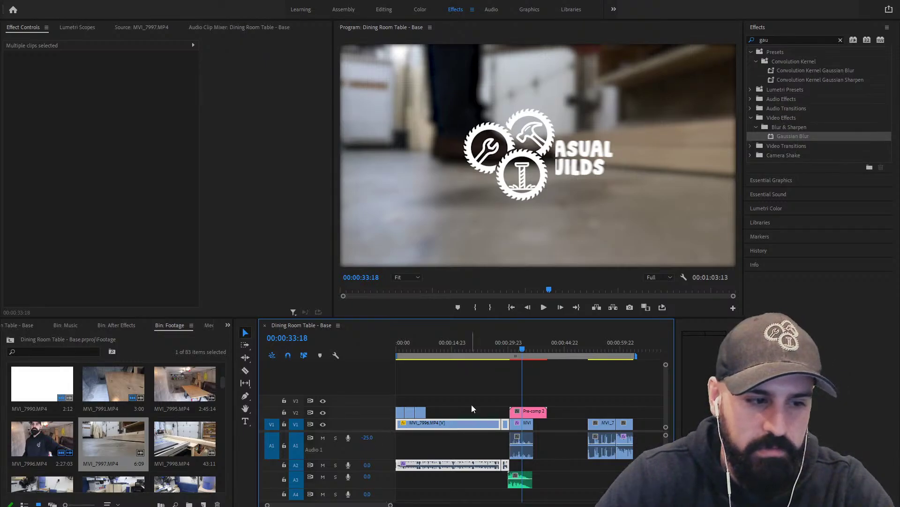
{"action": "left_click_drag", "start_coordinate": [520, 344], "coordinate": [506, 348]}
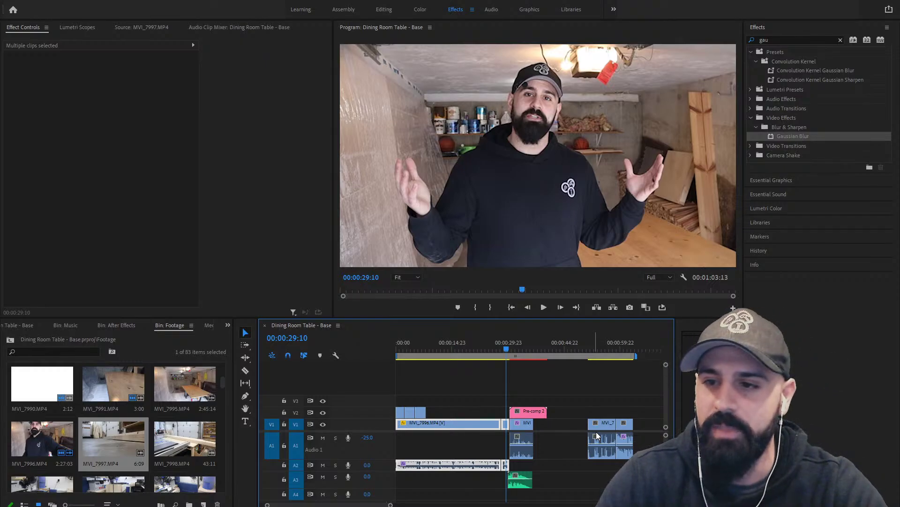
{"action": "key", "text": "ctrl+s"}
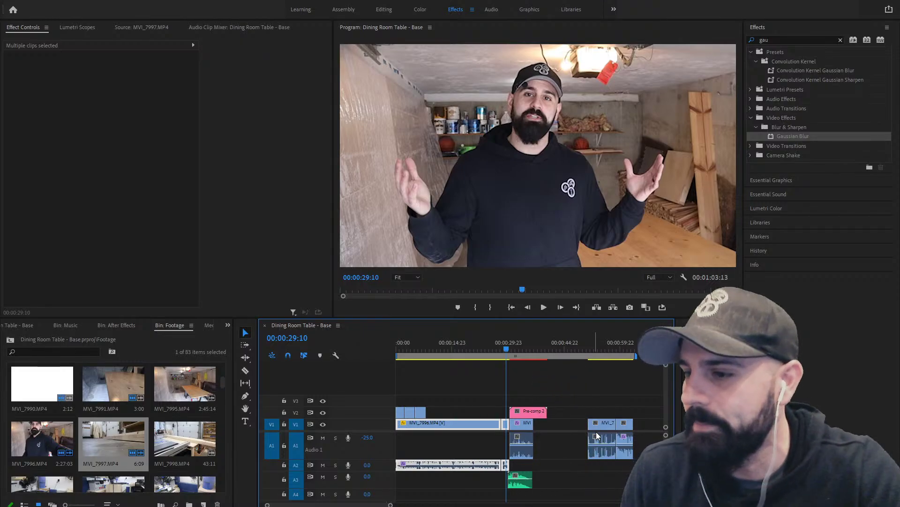
Play through the logo intro from 00:00:29:10 and place the playhead at 00:00:34:13
{"action": "key", "text": "space"}
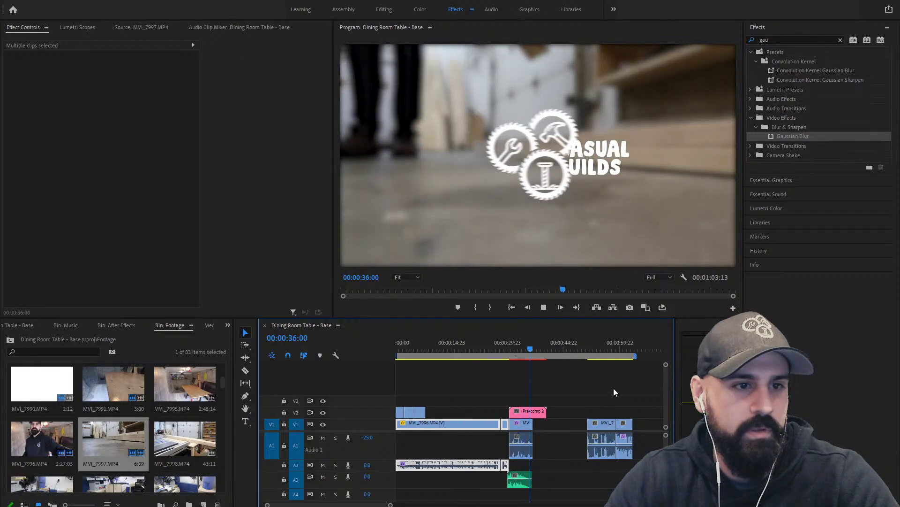
{"action": "key", "text": "space"}
{"action": "left_click", "coordinate": [524, 350]}
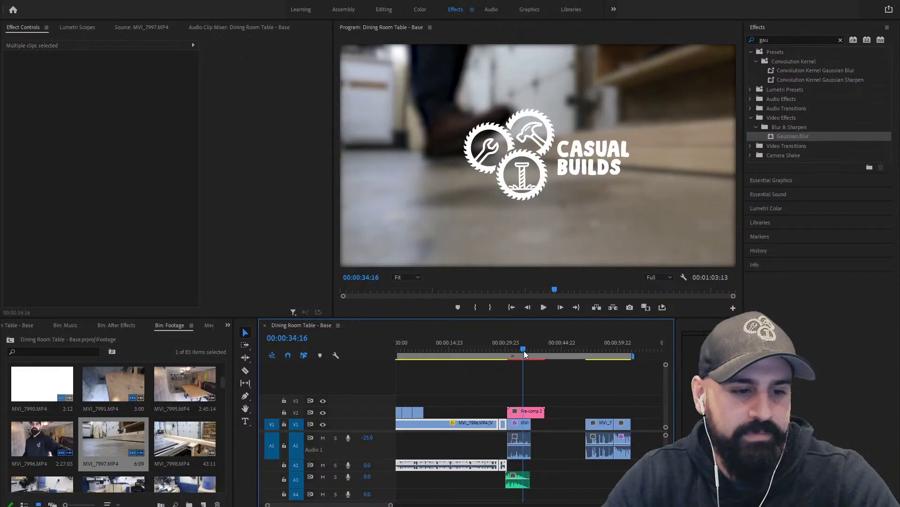
{"action": "left_click_drag", "start_coordinate": [524, 351], "coordinate": [524, 350]}
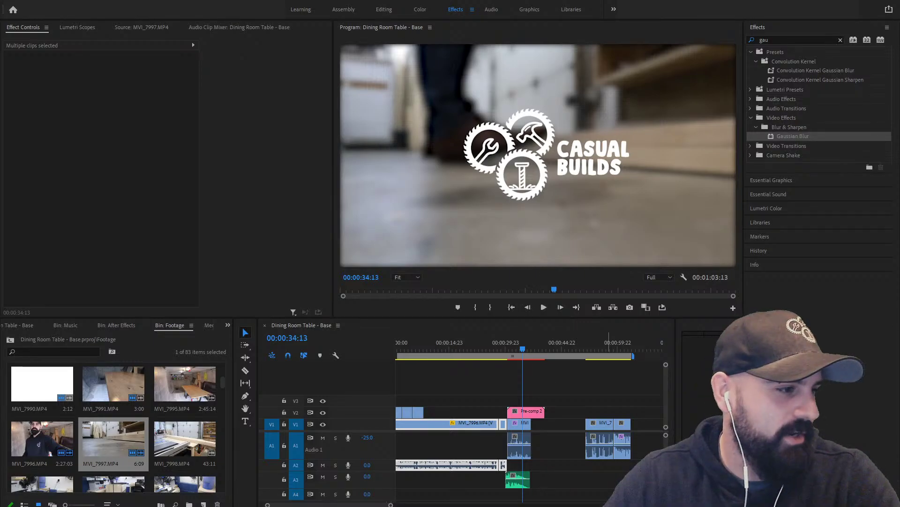
Add Morning.mp3 from the Music bin to audio track A4, starting at 00:00:34:13 so it overlaps the end of the intro sound
{"action": "left_click", "coordinate": [65, 325]}
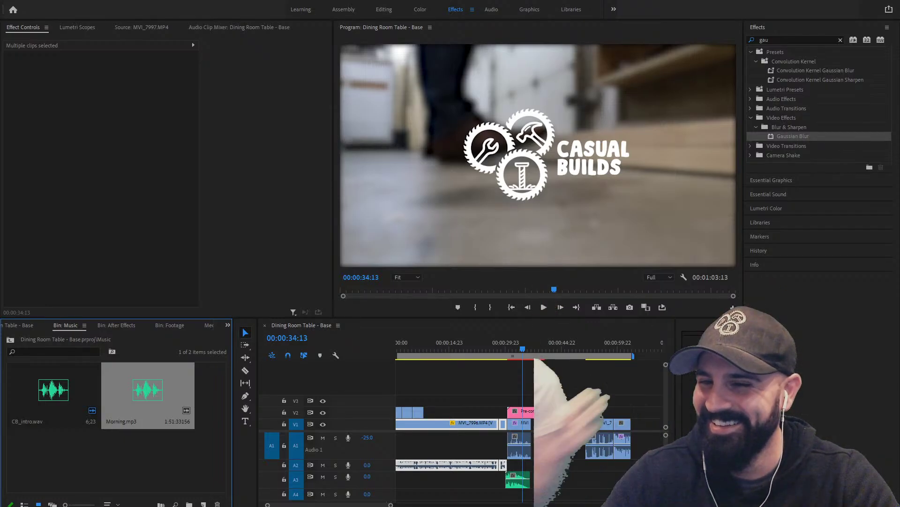
{"action": "left_click", "coordinate": [138, 434]}
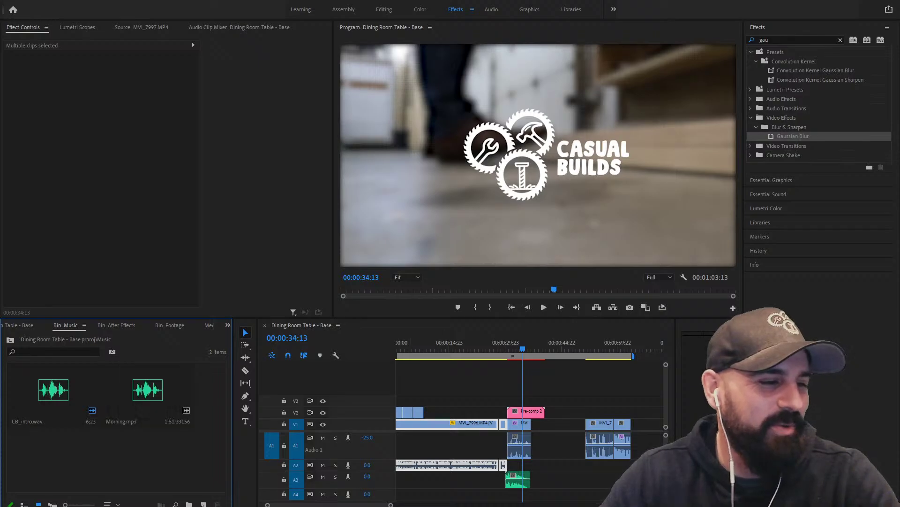
{"action": "left_click_drag", "start_coordinate": [144, 387], "coordinate": [551, 485]}
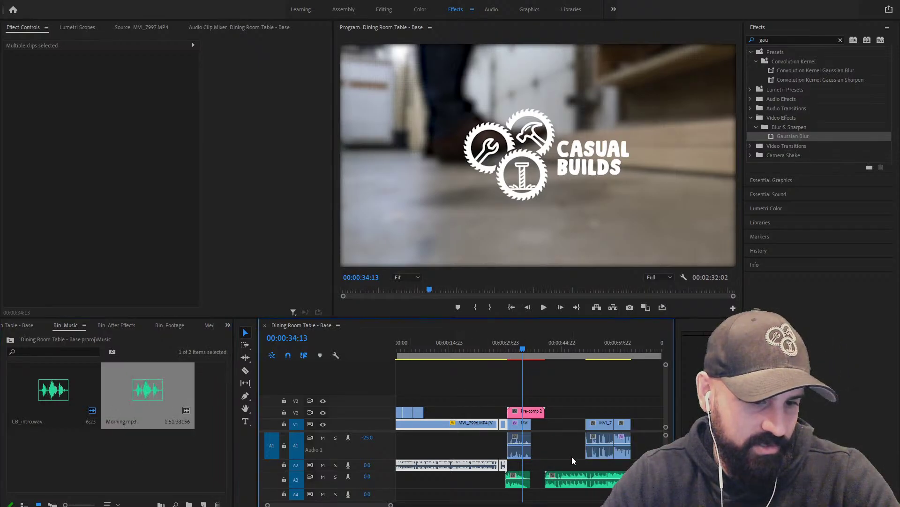
{"action": "scroll", "coordinate": [575, 455], "scroll_direction": "down", "scroll_amount": 3}
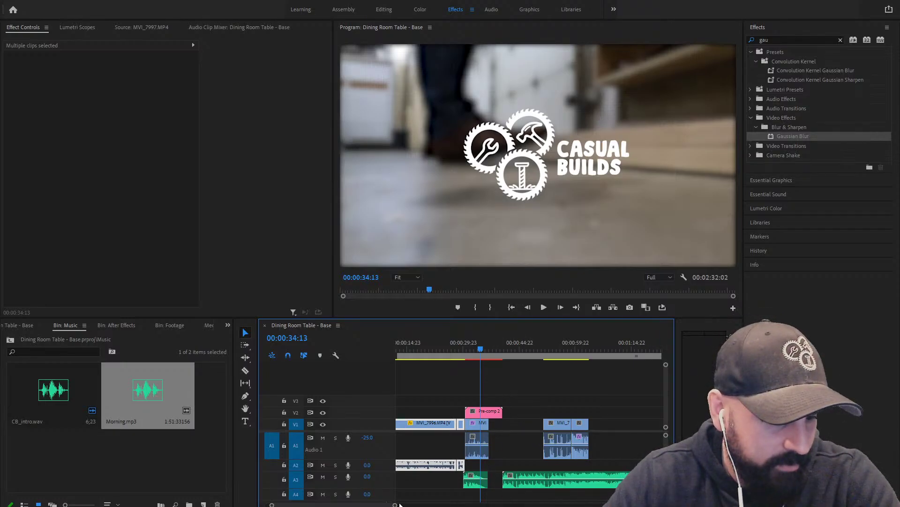
{"action": "left_click_drag", "start_coordinate": [395, 504], "coordinate": [360, 505]}
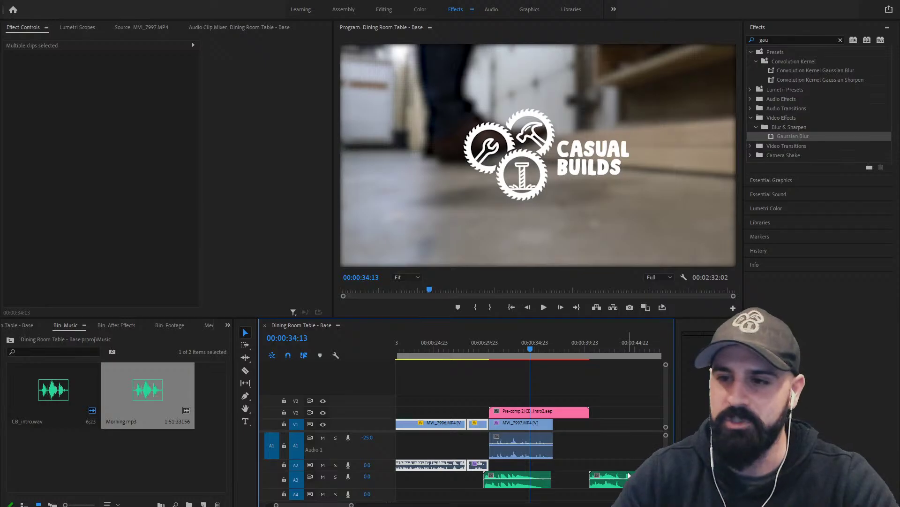
{"action": "left_click_drag", "start_coordinate": [605, 489], "coordinate": [546, 496]}
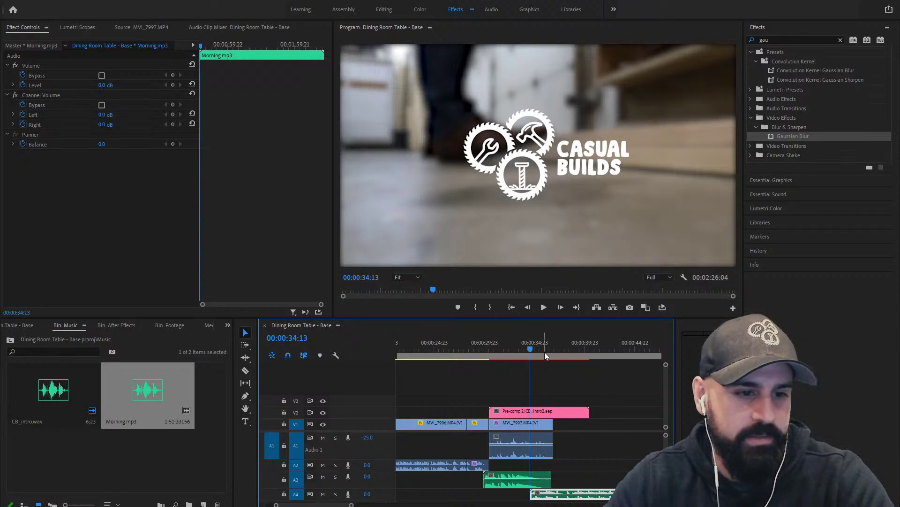
Play back the logo intro to check how its sound transitions into Morning.mp3
{"action": "left_click", "coordinate": [492, 347]}
{"action": "key", "text": "space"}
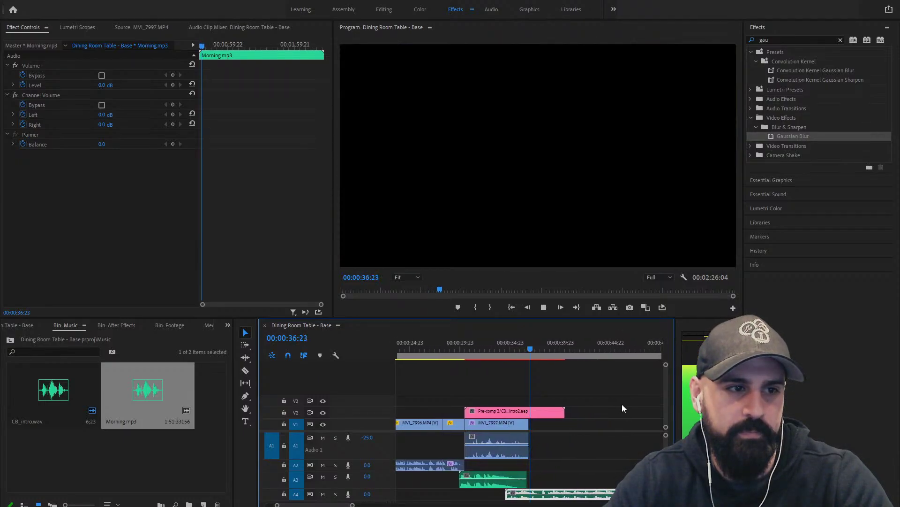
{"action": "key", "text": "space"}
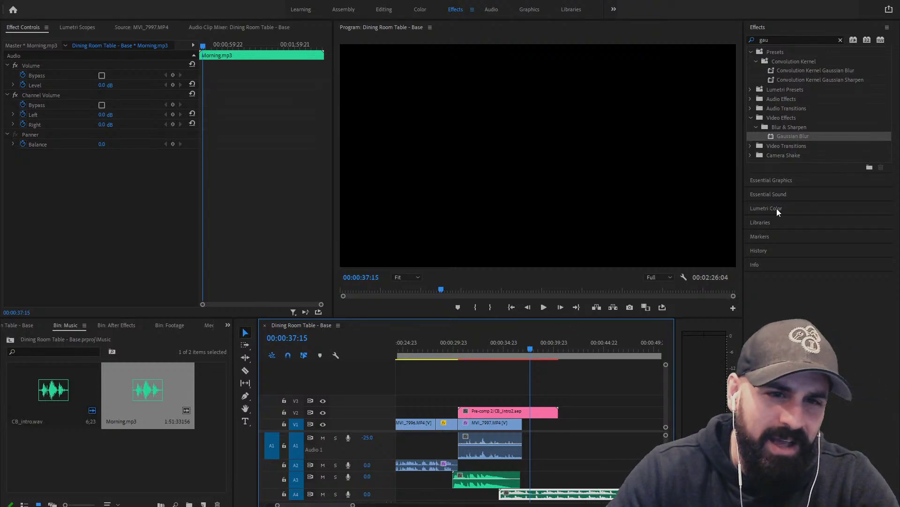
Tag the audio of the opening MVI_7996.MP4 clips on track A2 as Dialogue in Essential Sound
{"action": "left_click", "coordinate": [786, 180]}
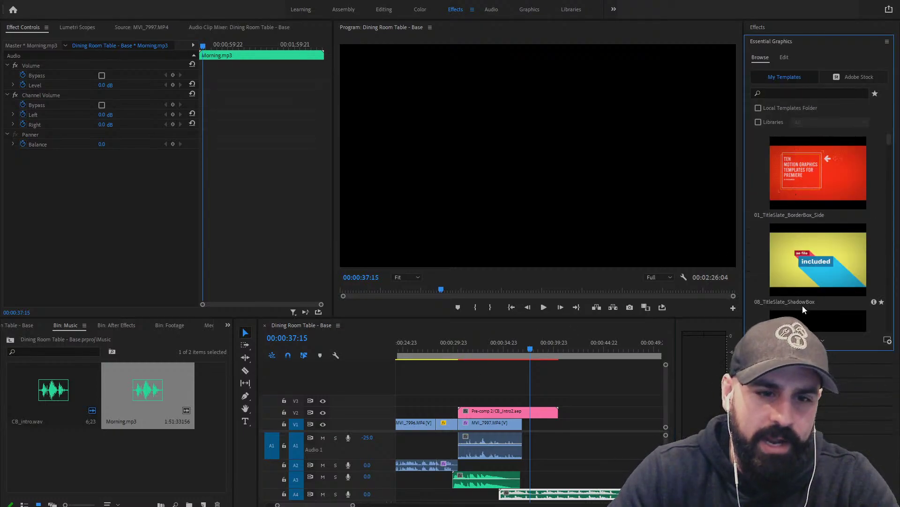
{"action": "left_click", "coordinate": [797, 357]}
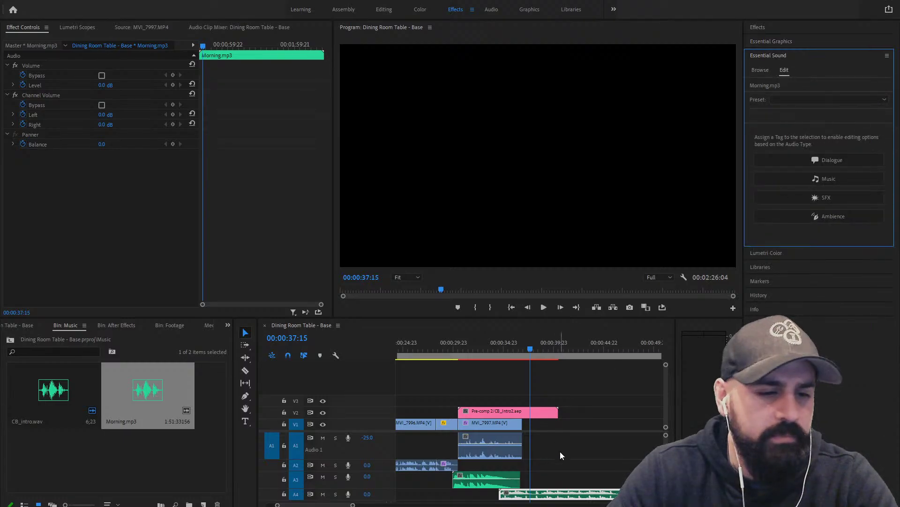
{"action": "left_click", "coordinate": [593, 457]}
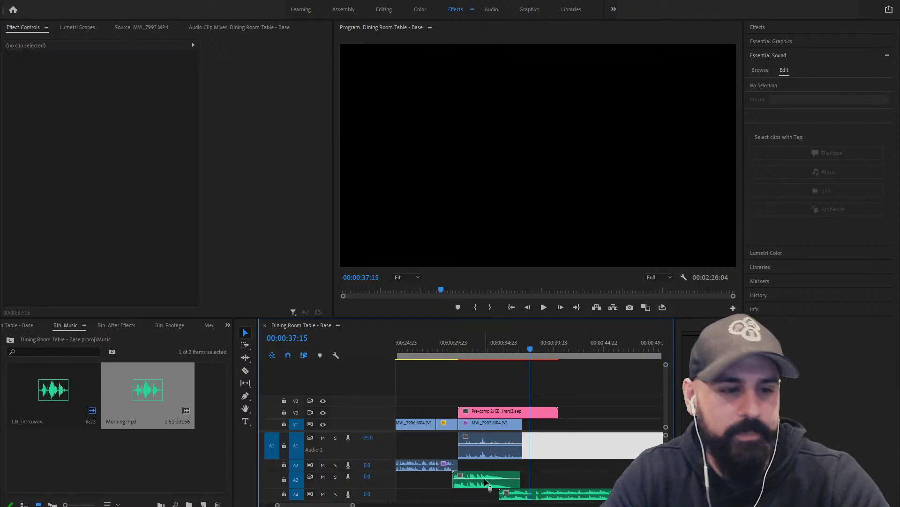
{"action": "scroll", "coordinate": [486, 477], "scroll_direction": "up", "scroll_amount": 8}
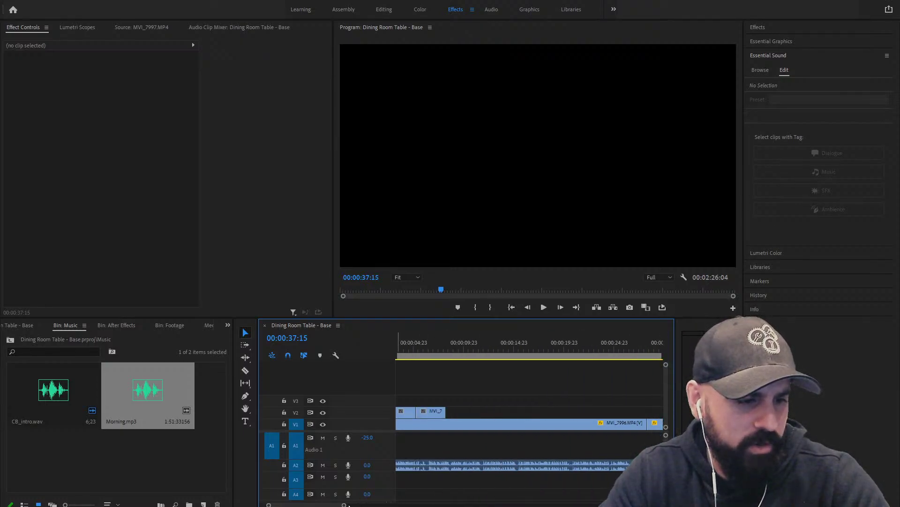
{"action": "scroll", "coordinate": [511, 479], "scroll_direction": "down", "scroll_amount": 5}
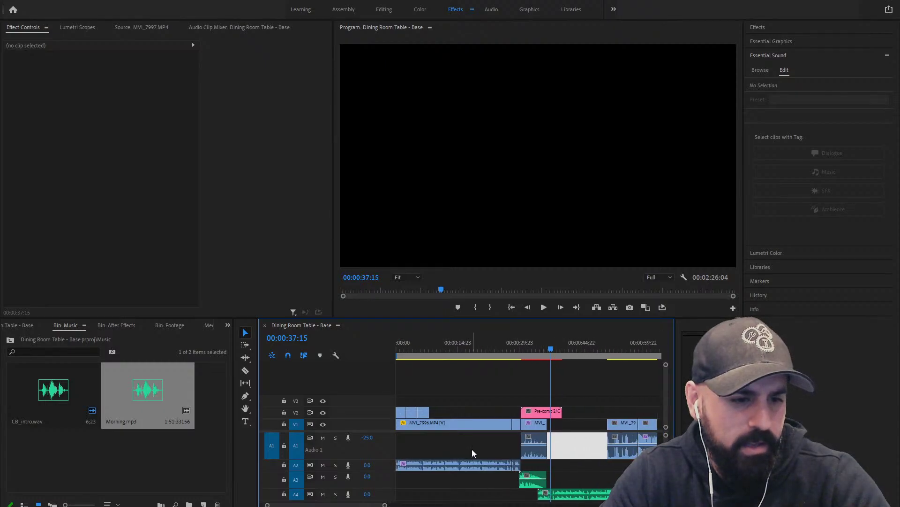
{"action": "left_click_drag", "start_coordinate": [429, 447], "coordinate": [517, 471]}
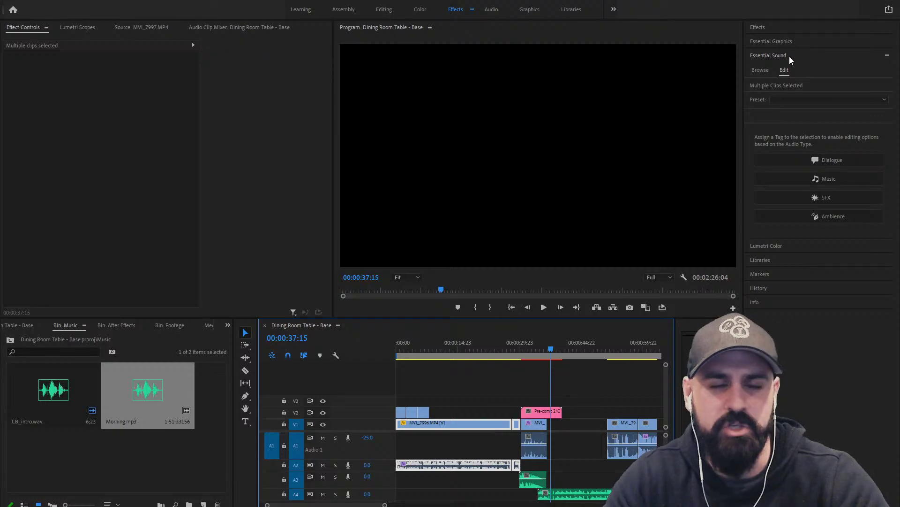
{"action": "left_click", "coordinate": [831, 163]}
{"action": "left_click", "coordinate": [489, 484]}
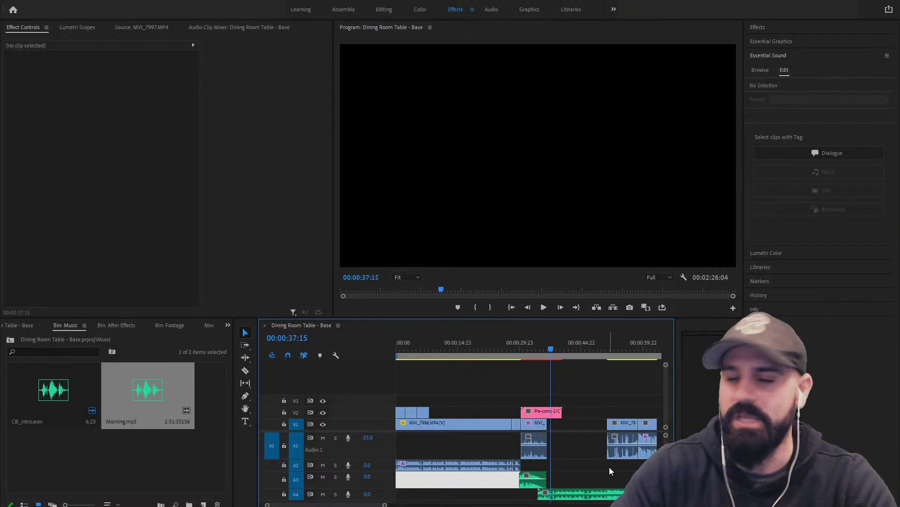
Tag Morning.mp3 on track A4 as Music and try the Balanced Background Music preset on it
{"action": "scroll", "coordinate": [572, 454], "scroll_direction": "right", "scroll_amount": 2}
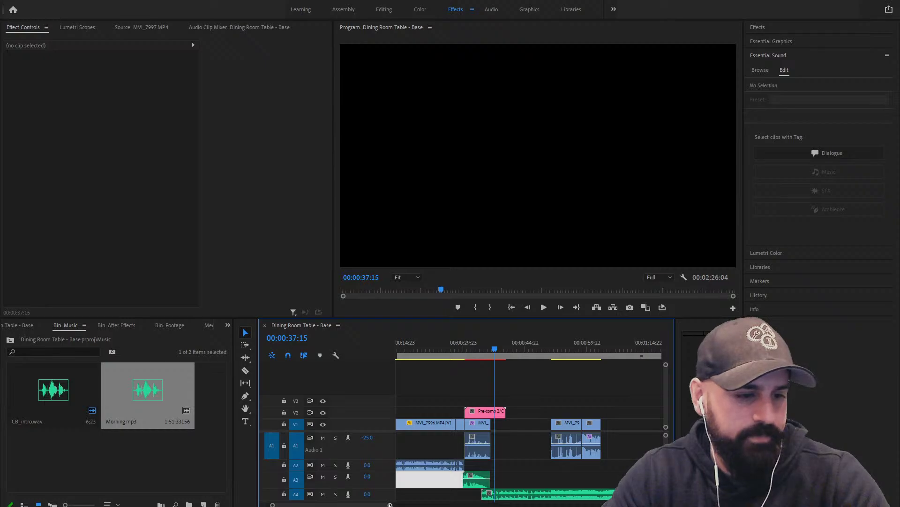
{"action": "scroll", "coordinate": [493, 458], "scroll_direction": "up", "scroll_amount": 4, "text": "alt"}
{"action": "scroll", "coordinate": [516, 466], "scroll_direction": "right", "scroll_amount": 2}
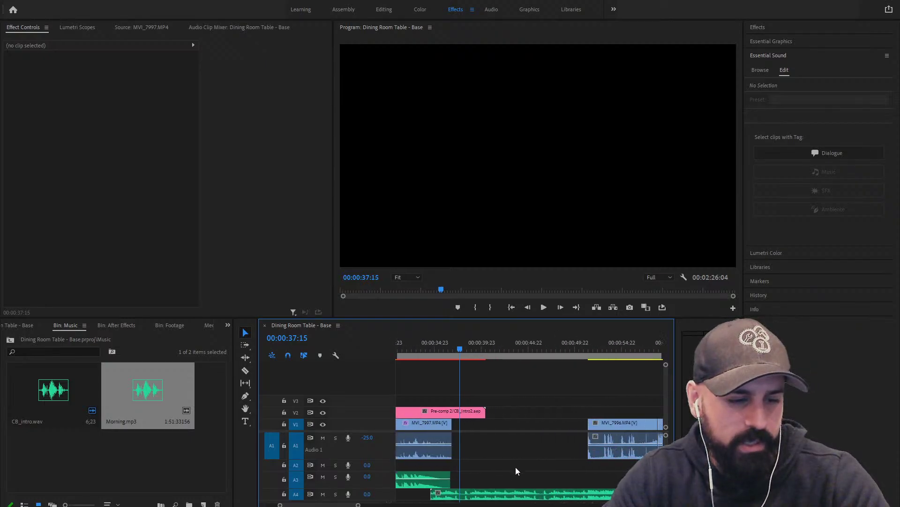
{"action": "left_click", "coordinate": [506, 493]}
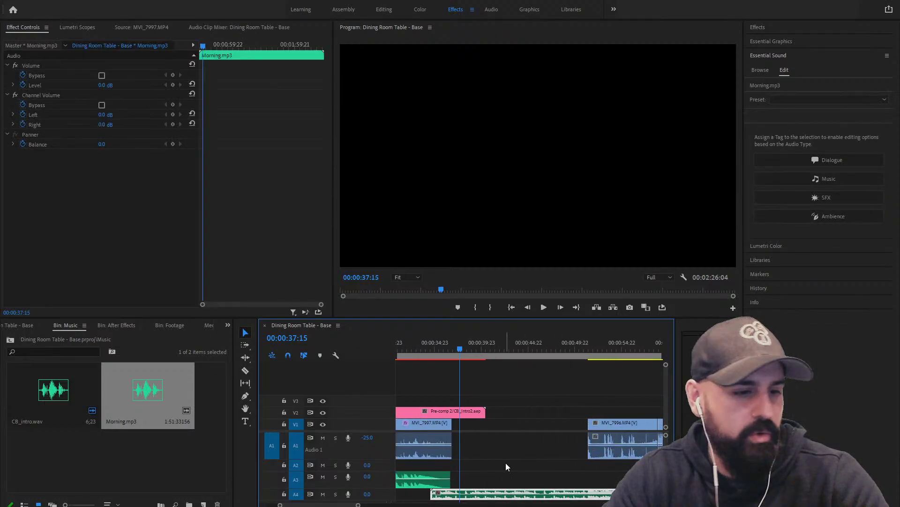
{"action": "left_click", "coordinate": [834, 179]}
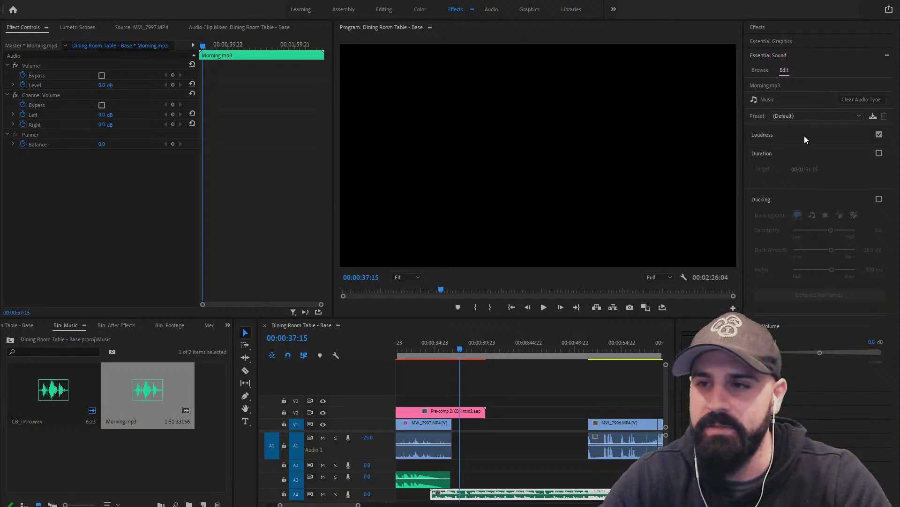
{"action": "left_click", "coordinate": [797, 116]}
{"action": "left_click", "coordinate": [781, 120]}
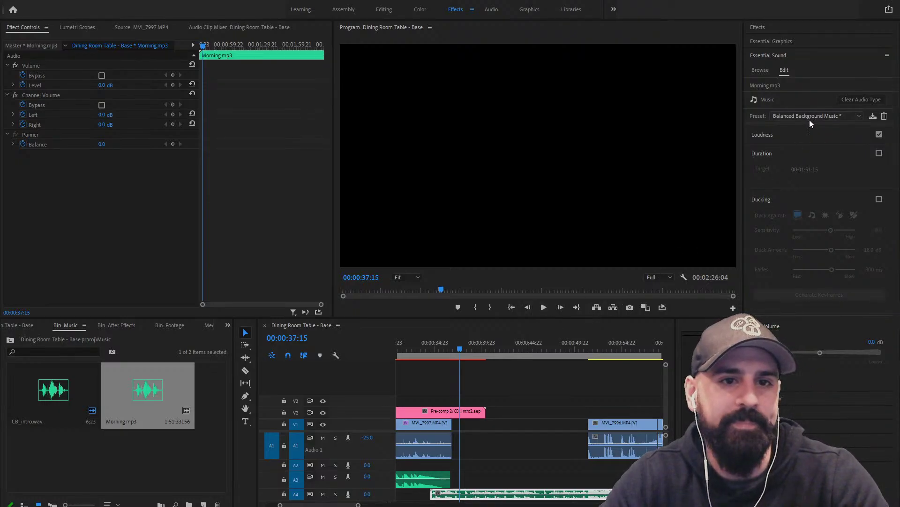
Play back the end of the logo intro to hear the level of the music-tagged Morning.mp3
{"action": "left_click", "coordinate": [427, 351]}
{"action": "key", "text": "space"}
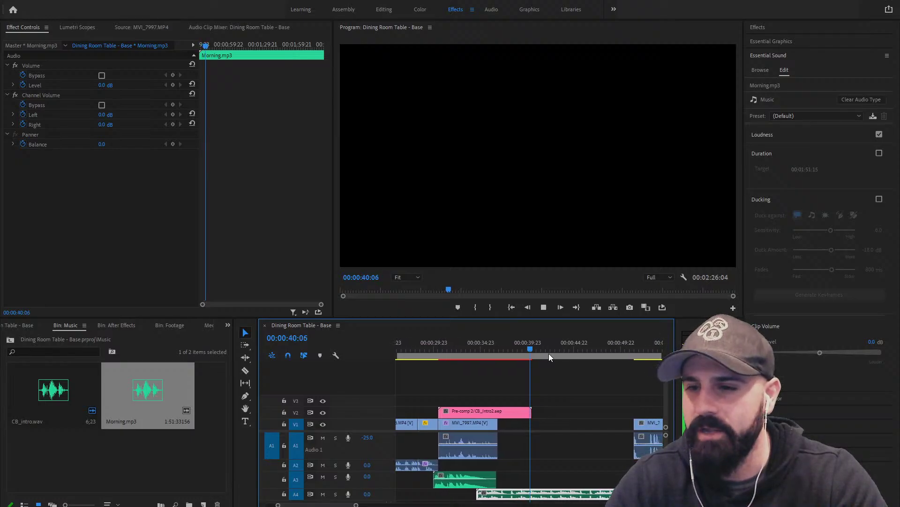
{"action": "left_click", "coordinate": [510, 350]}
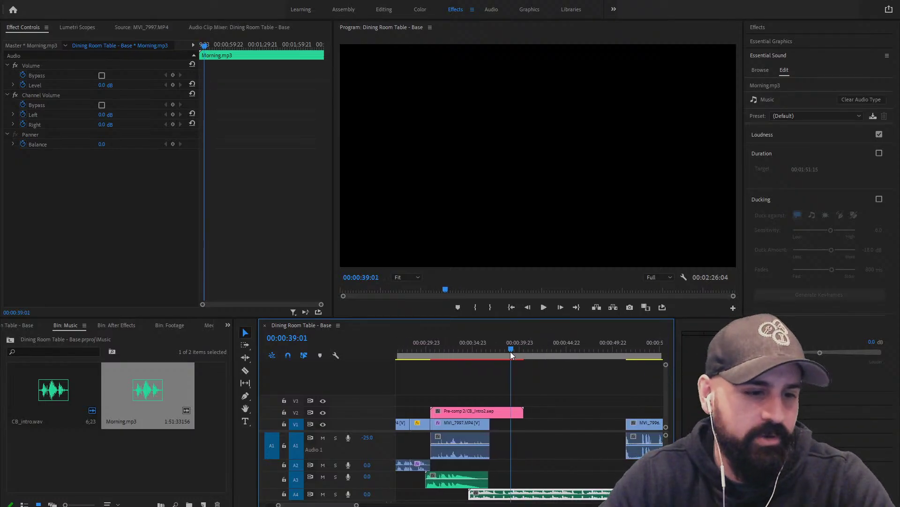
{"action": "left_click_drag", "start_coordinate": [510, 351], "coordinate": [473, 352]}
{"action": "key", "text": "space"}
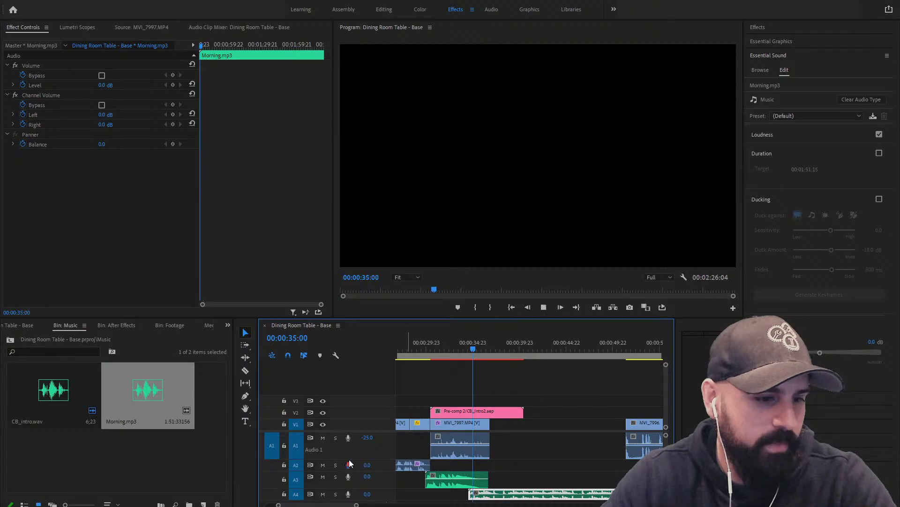
{"action": "left_click", "coordinate": [348, 464]}
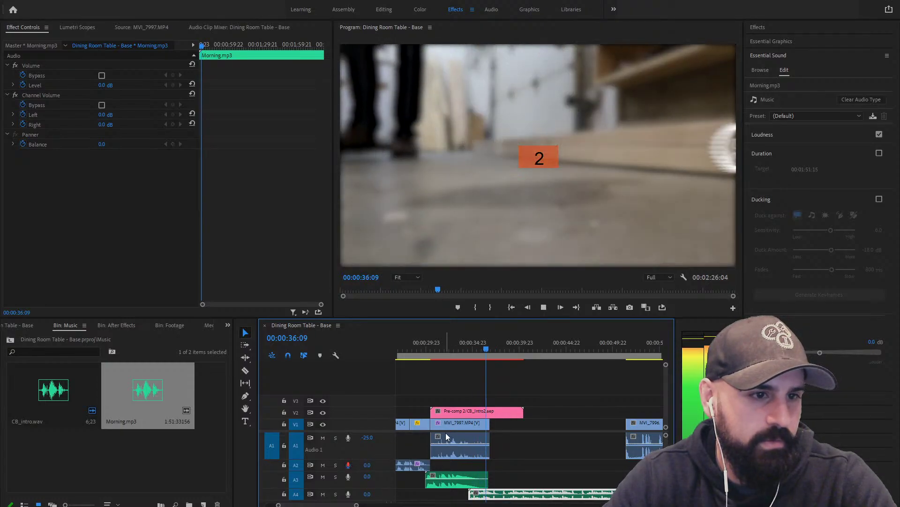
{"action": "key", "text": "space"}
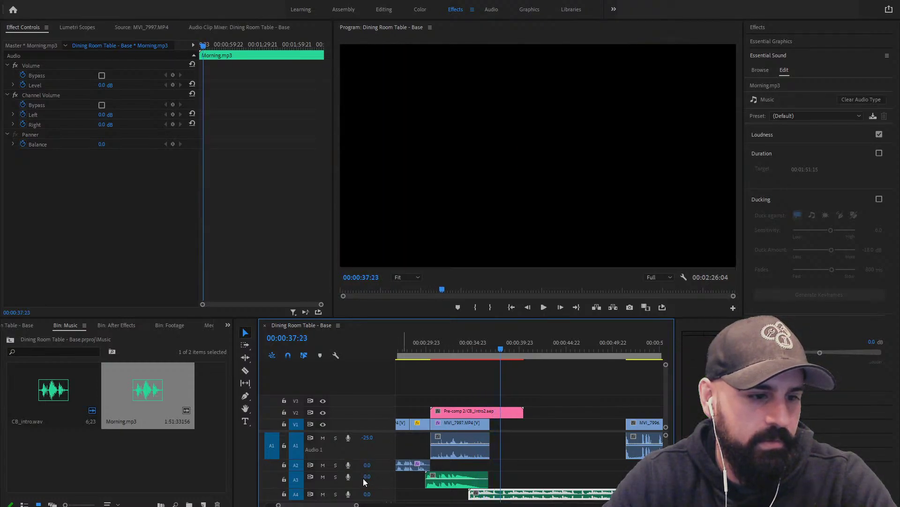
Mute music track A4 and record a voice-over on track A2 from 00:00:37:23 to about 00:00:46:14
{"action": "left_click", "coordinate": [323, 494]}
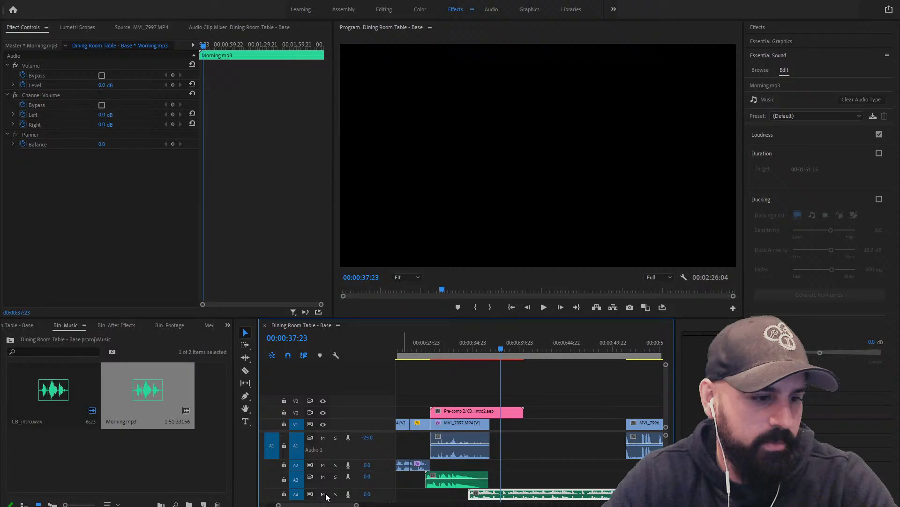
{"action": "left_click", "coordinate": [348, 465]}
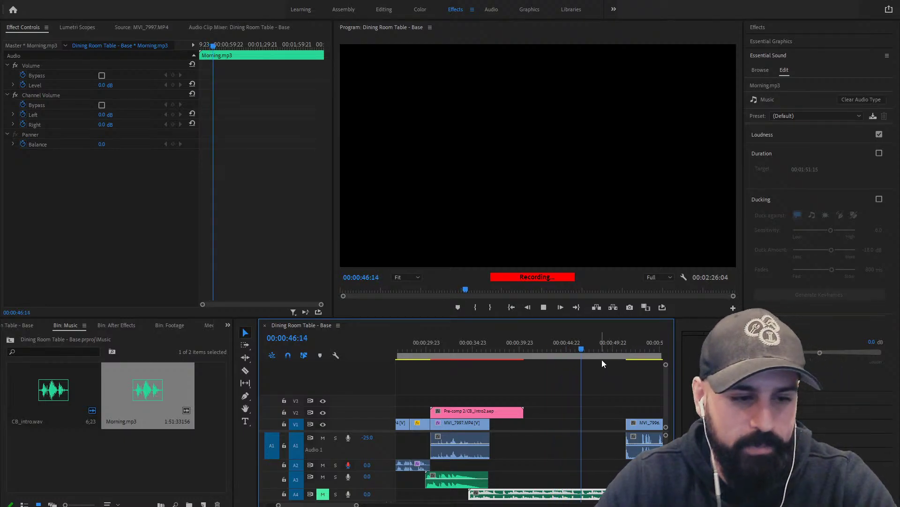
{"action": "key", "text": "space"}
Review the start of the recorded voice-over on track A2, between about 00:00:38:08 and 00:00:39:01
{"action": "left_click", "coordinate": [505, 350]}
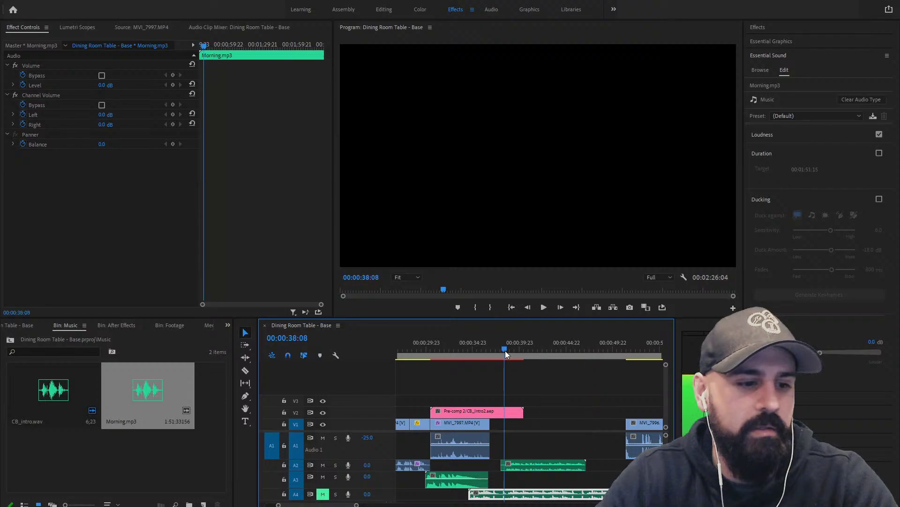
{"action": "scroll", "coordinate": [573, 349], "scroll_direction": "up", "scroll_amount": 1}
{"action": "left_click", "coordinate": [529, 347]}
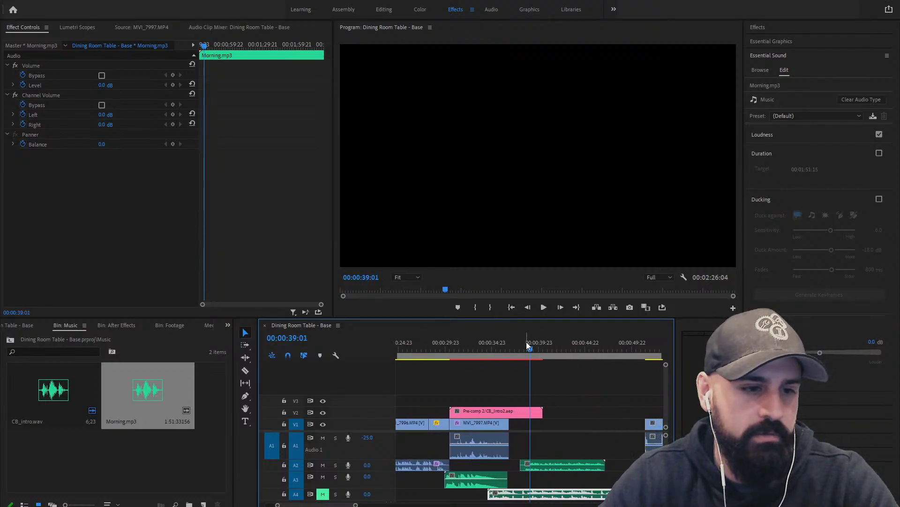
Play back the recorded voice-over on track A2 against the Morning.mp3 music up to about 00:00:42:18
{"action": "left_click", "coordinate": [511, 349]}
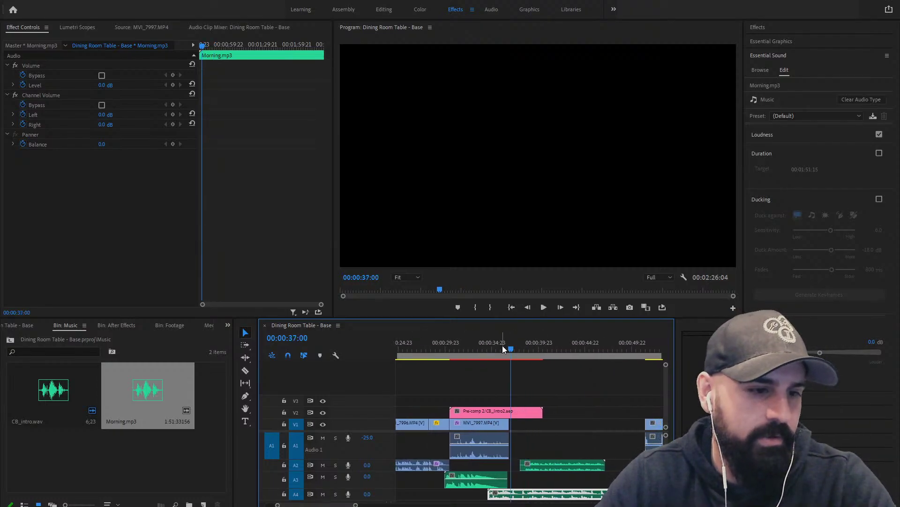
{"action": "left_click", "coordinate": [489, 346]}
{"action": "key", "text": "space"}
{"action": "scroll", "coordinate": [483, 348], "scroll_direction": "up", "scroll_amount": 1}
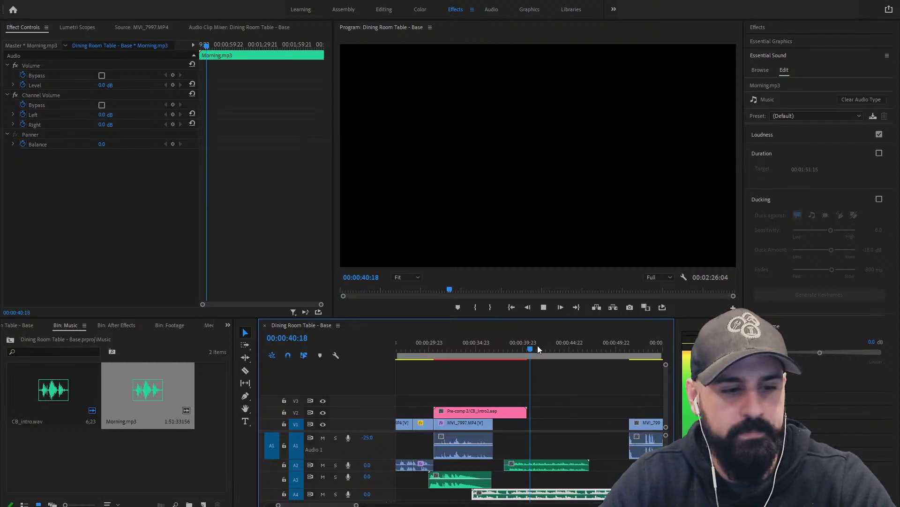
{"action": "key", "text": "space"}
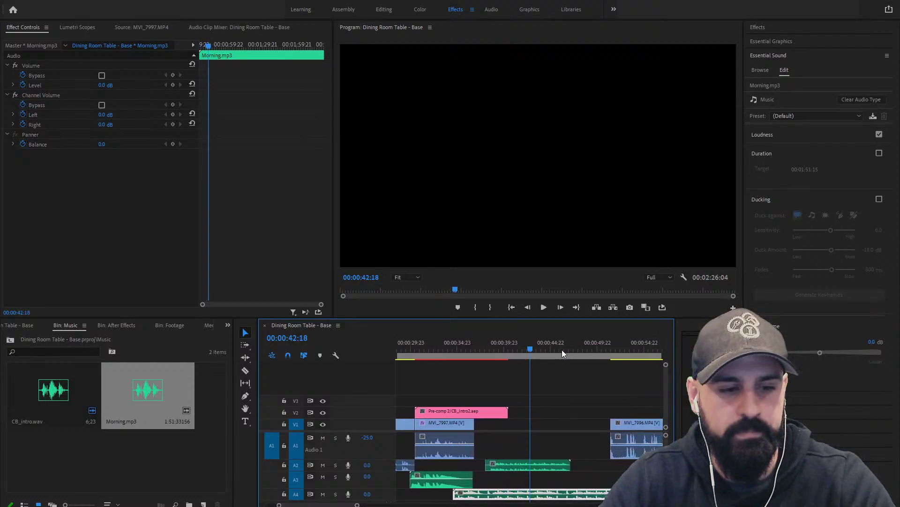
{"action": "left_click_drag", "start_coordinate": [515, 348], "coordinate": [482, 349]}
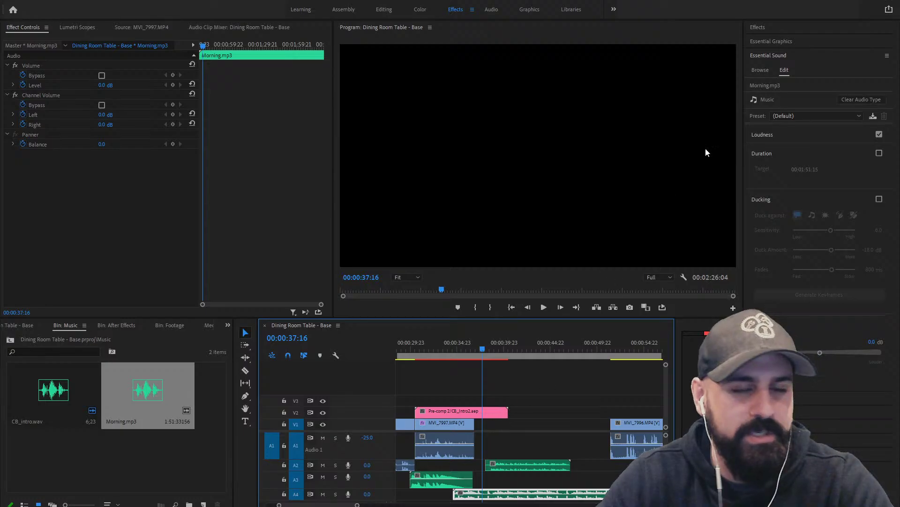
Apply the Balanced Background Music preset to Morning.mp3 and play back the mix with the voice-over to about 00:00:47:18
{"action": "left_click", "coordinate": [809, 134]}
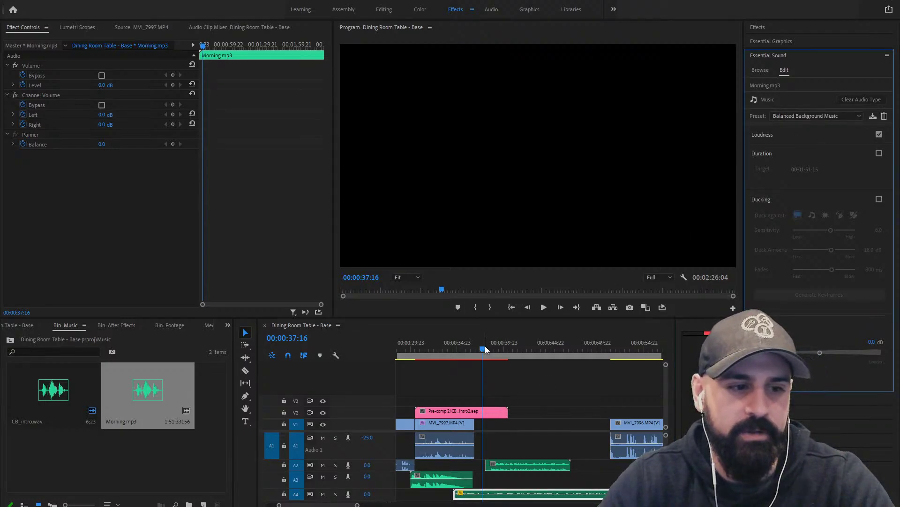
{"action": "left_click", "coordinate": [462, 354]}
{"action": "key", "text": "space"}
{"action": "scroll", "coordinate": [456, 352], "scroll_direction": "up", "scroll_amount": 3}
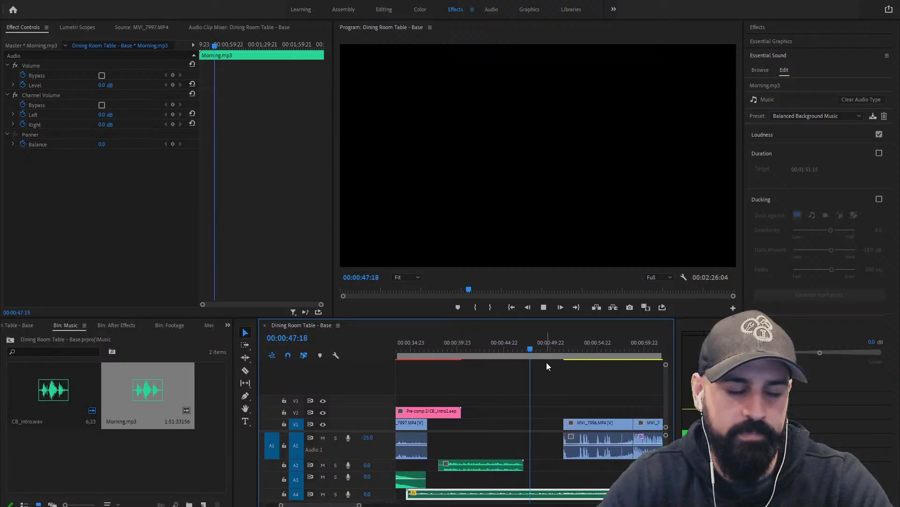
Delete the recorded voice-over clip Audio 2_1.wav from track A2
{"action": "left_click", "coordinate": [428, 347]}
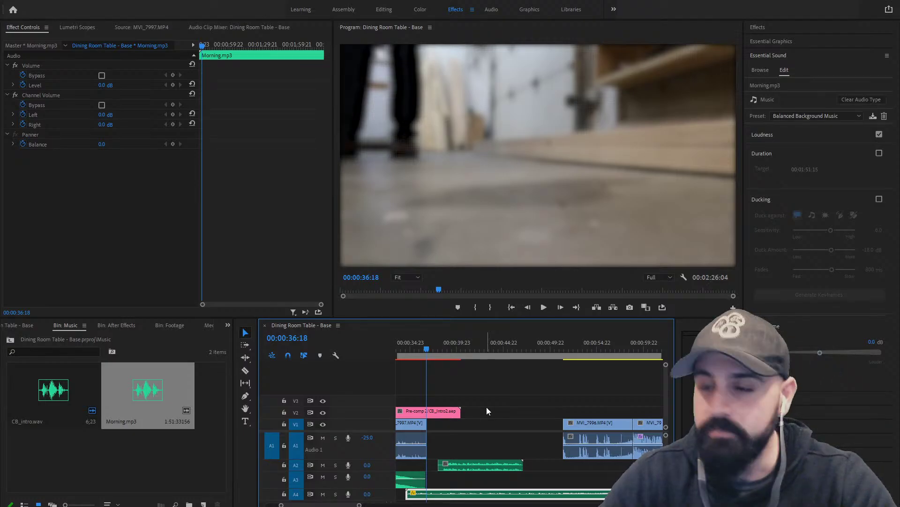
{"action": "scroll", "coordinate": [515, 412], "scroll_direction": "right", "scroll_amount": 3}
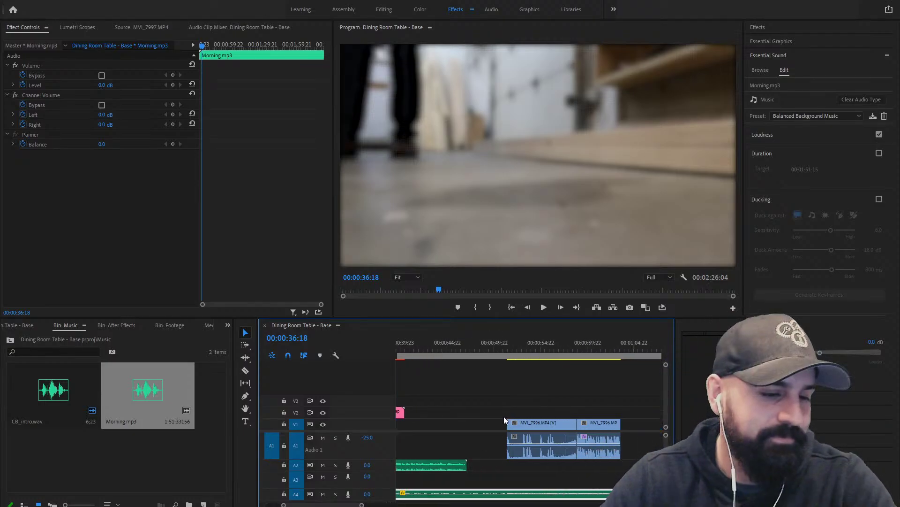
{"action": "scroll", "coordinate": [505, 417], "scroll_direction": "left", "scroll_amount": 6}
{"action": "left_click", "coordinate": [531, 468]}
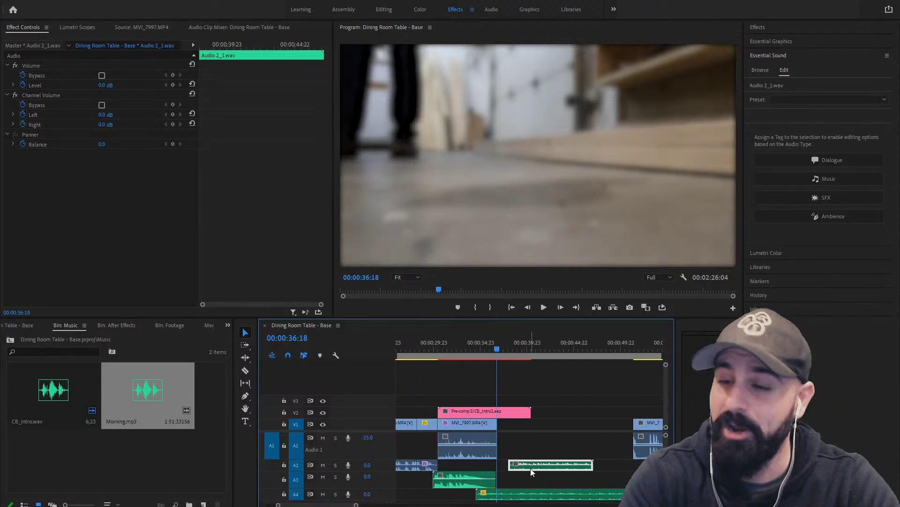
{"action": "key", "text": "Delete"}
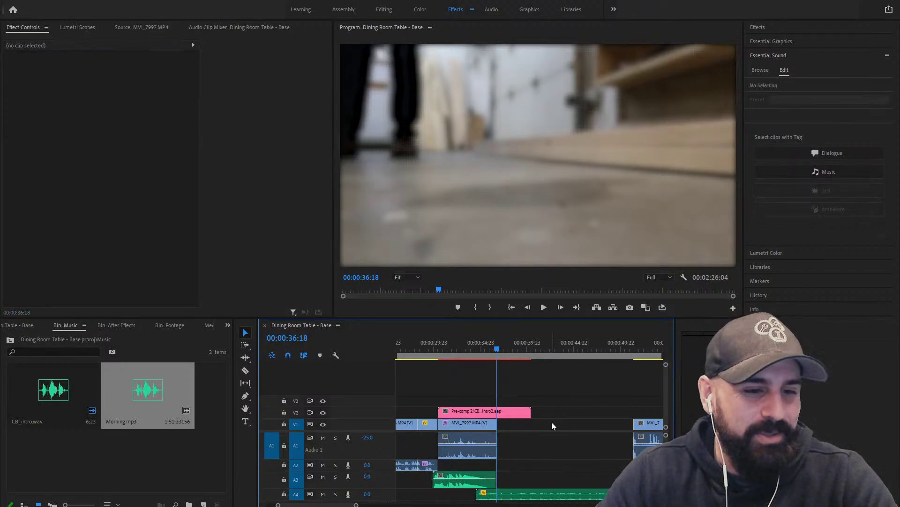
Play back the logo intro and extend the end of MVI_7997.MP4 on V1 to about 00:00:39:04
{"action": "left_click", "coordinate": [476, 346]}
{"action": "scroll", "coordinate": [475, 344], "scroll_direction": "left", "scroll_amount": 2}
{"action": "key", "text": "space"}
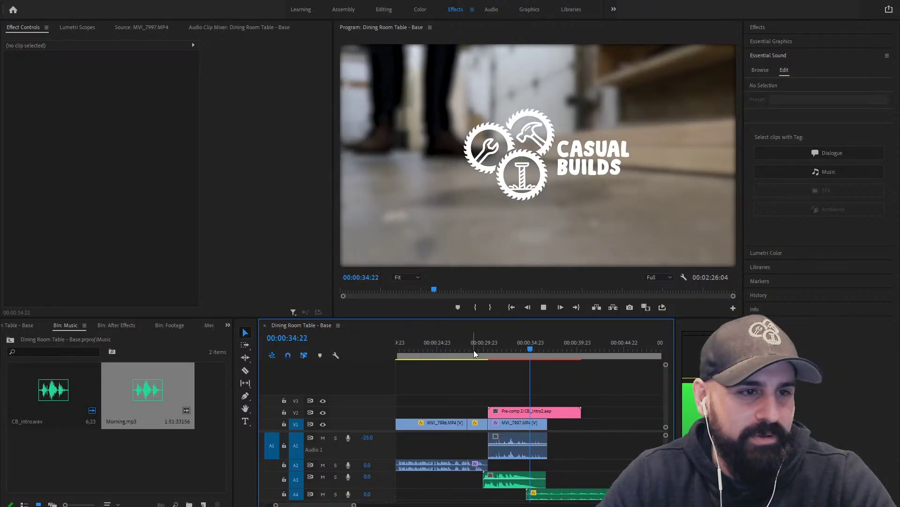
{"action": "left_click_drag", "start_coordinate": [498, 346], "coordinate": [495, 343]}
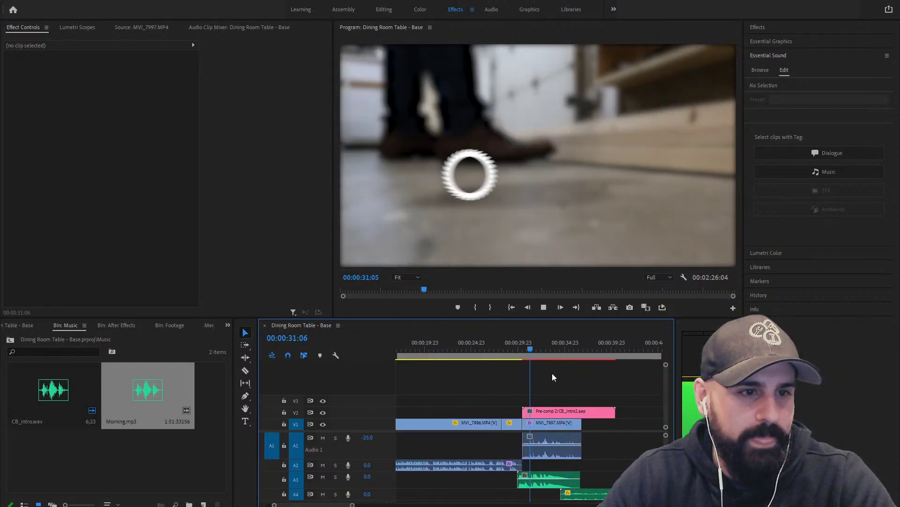
{"action": "left_click_drag", "start_coordinate": [556, 423], "coordinate": [517, 425]}
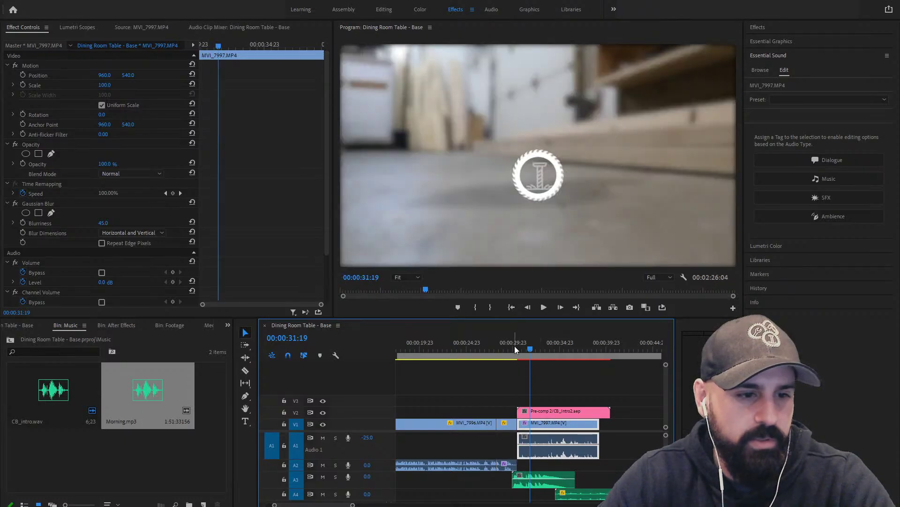
Play back the logo intro over the lengthened MVI_7997.MP4 clip up to about 00:00:38:06
{"action": "left_click", "coordinate": [514, 346]}
{"action": "key", "text": "space"}
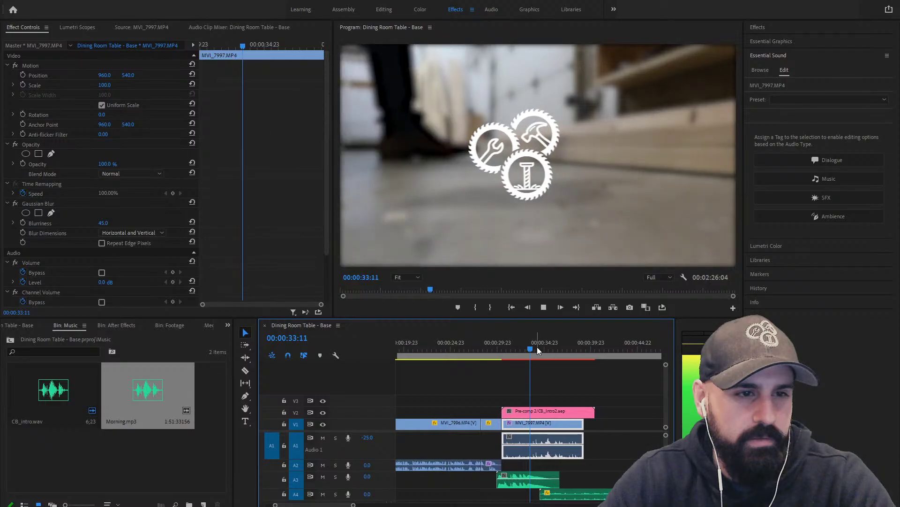
{"action": "key", "text": "space"}
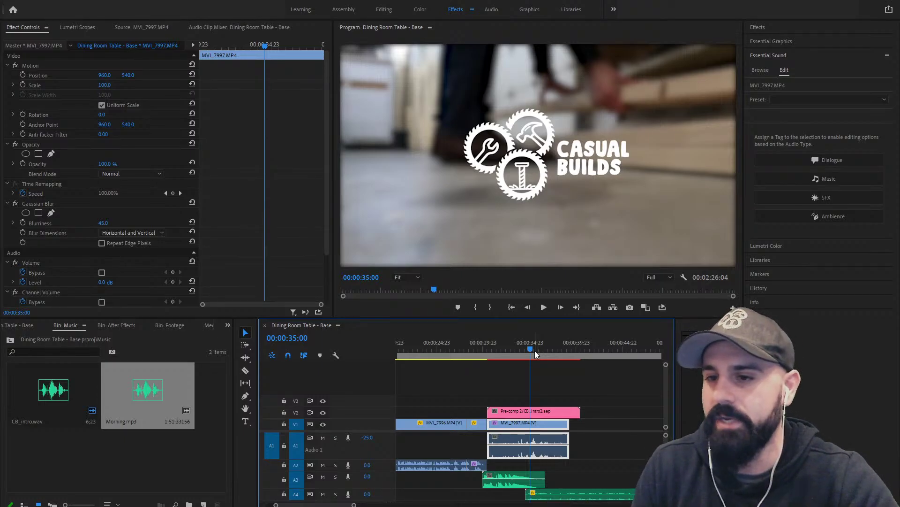
{"action": "key", "text": "space"}
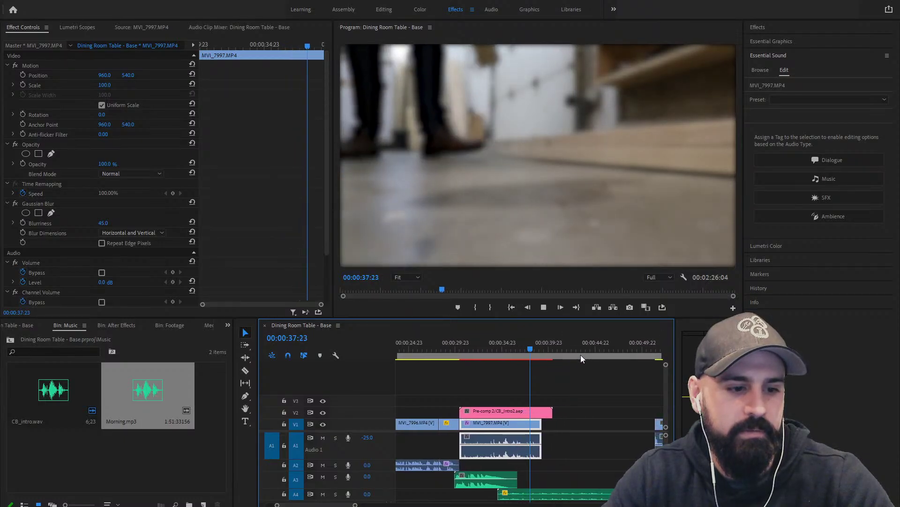
{"action": "key", "text": "space"}
Reduce the height of audio track A1 and enlarge track A4 to show the music waveform around the intro's end
{"action": "key", "text": "equal"}
{"action": "key", "text": "equal"}
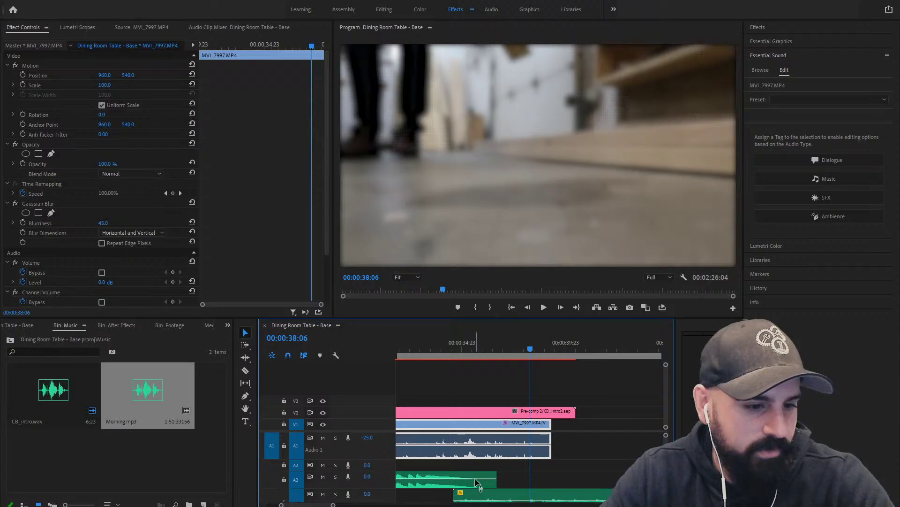
{"action": "scroll", "coordinate": [474, 477], "scroll_direction": "right", "scroll_amount": 3}
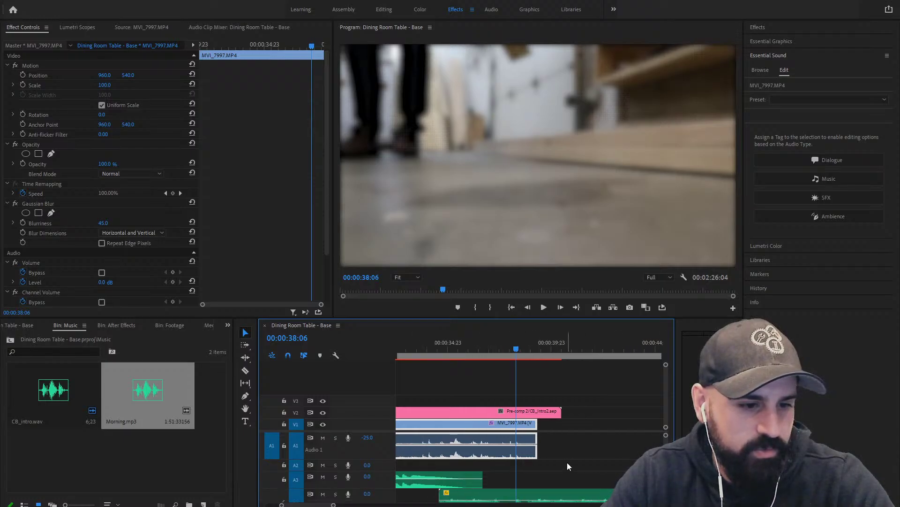
{"action": "left_click_drag", "start_coordinate": [373, 458], "coordinate": [378, 444]}
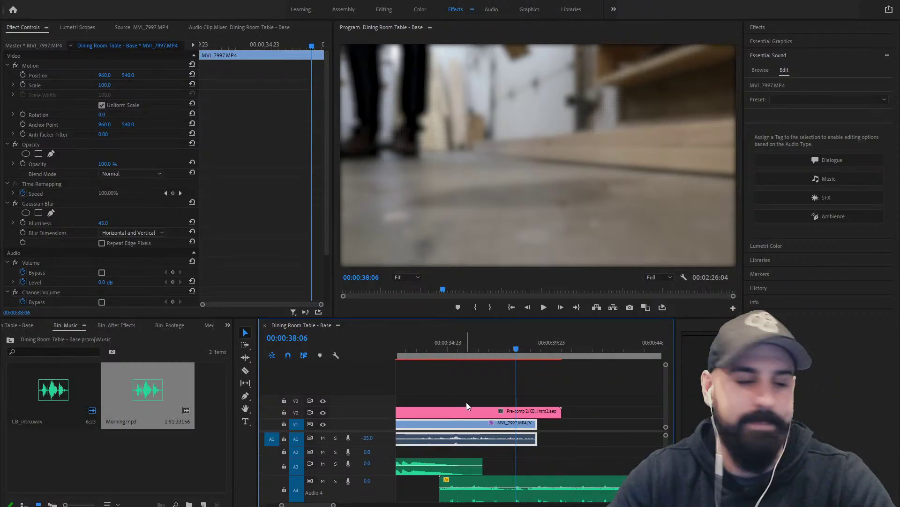
Play back the intro to find the cut point, split MVI_7997.MP4 at 00:00:38:06 and delete the part after it
{"action": "left_click", "coordinate": [421, 345]}
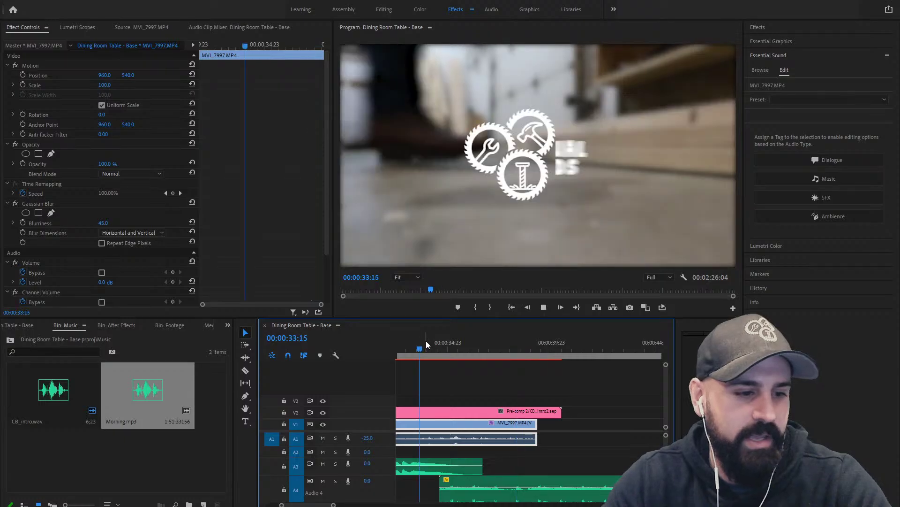
{"action": "key", "text": "space"}
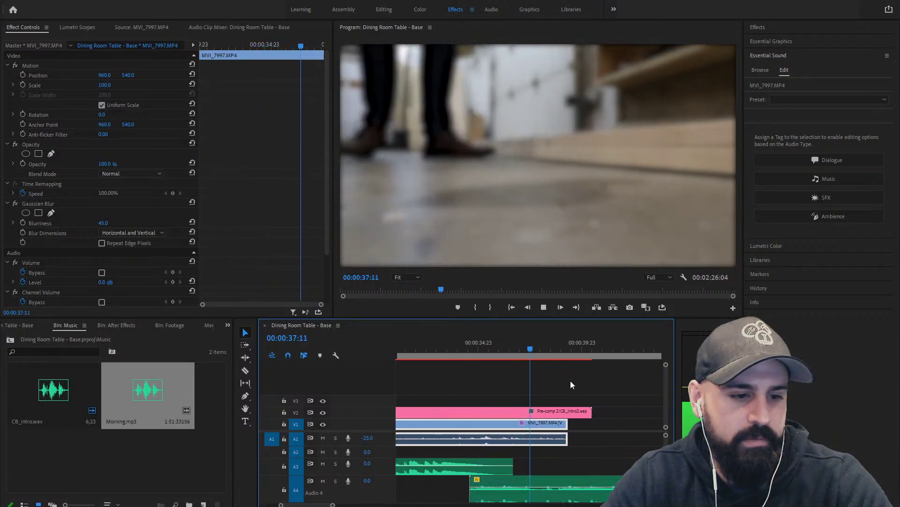
{"action": "key", "text": "space"}
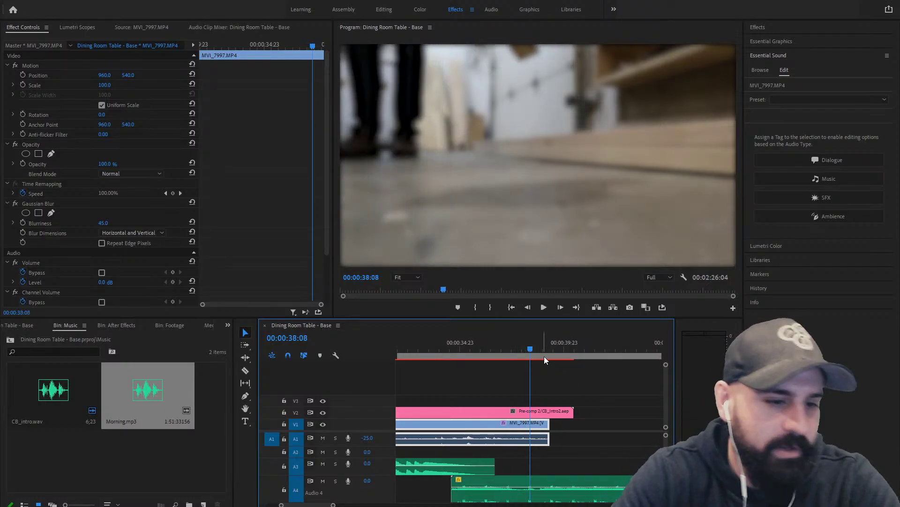
{"action": "key", "text": "Left"}
{"action": "key", "text": "Left"}
{"action": "key", "text": "ctrl+k"}
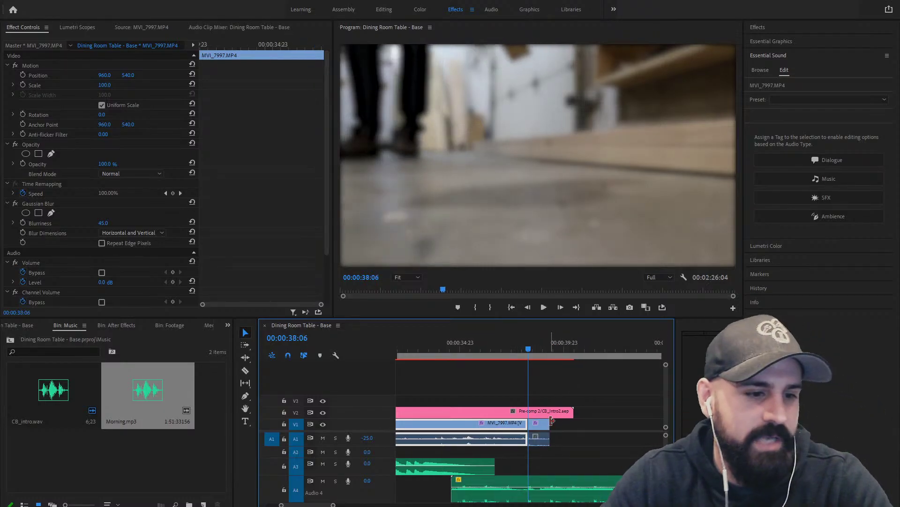
{"action": "key", "text": "Delete"}
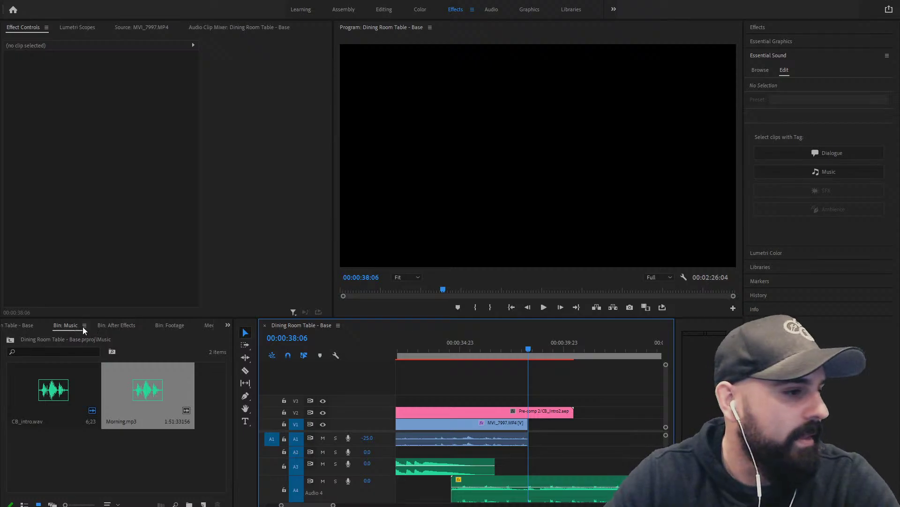
Load MVI_7998.MP4 from the Footage bin for source preview
{"action": "left_click", "coordinate": [24, 326]}
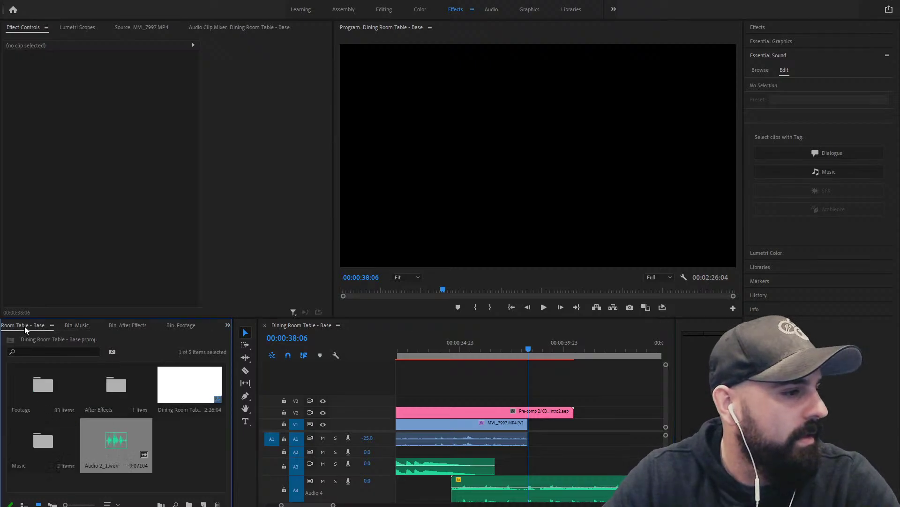
{"action": "double_click", "coordinate": [50, 387]}
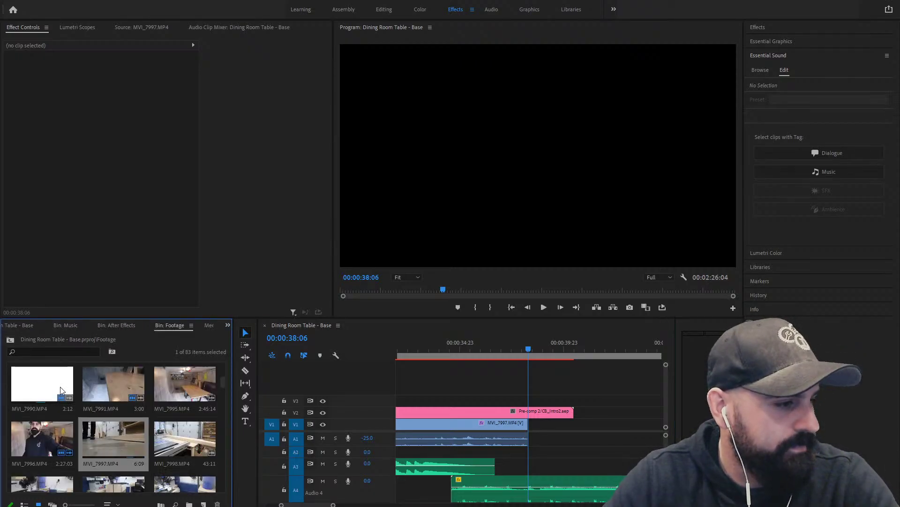
{"action": "left_click", "coordinate": [189, 451]}
{"action": "left_click", "coordinate": [141, 27]}
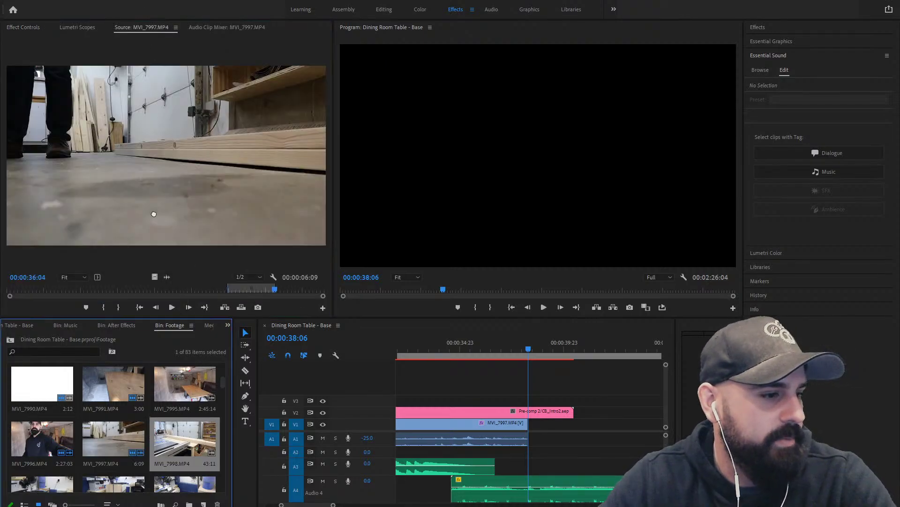
{"action": "left_click_drag", "start_coordinate": [153, 214], "coordinate": [155, 180]}
Mark MVI_7998.MP4 from 00:00:17:01 to 00:00:19:01 and place the segment on V1 and A1 directly after MVI_7997.MP4
{"action": "left_click_drag", "start_coordinate": [27, 292], "coordinate": [66, 293]}
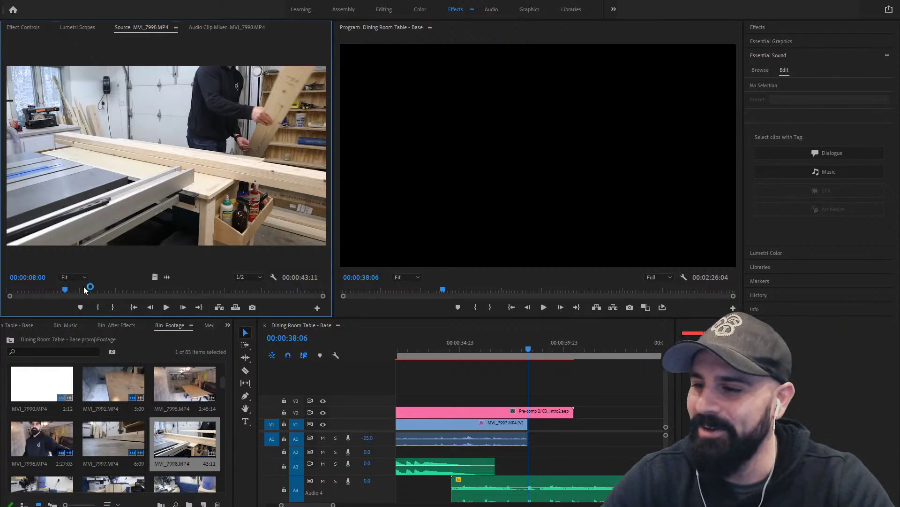
{"action": "left_click_drag", "start_coordinate": [89, 285], "coordinate": [131, 293]}
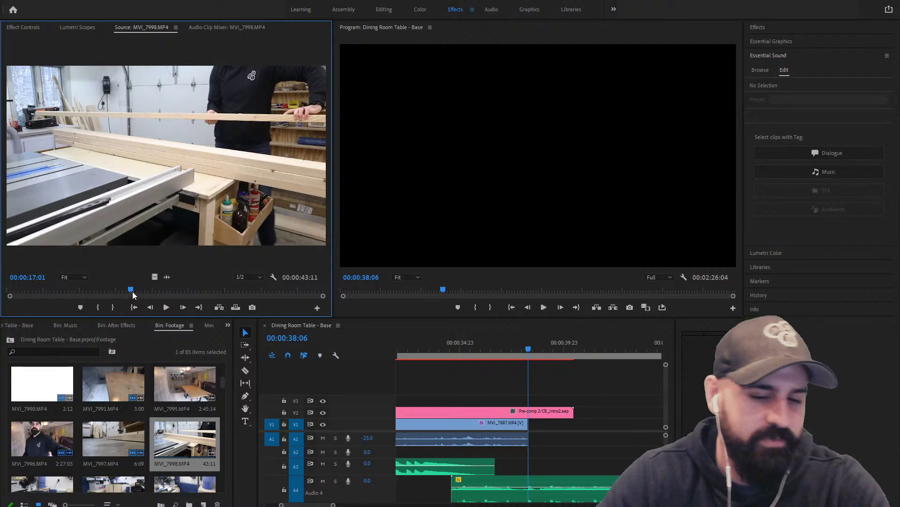
{"action": "key", "text": "i"}
{"action": "key", "text": "space"}
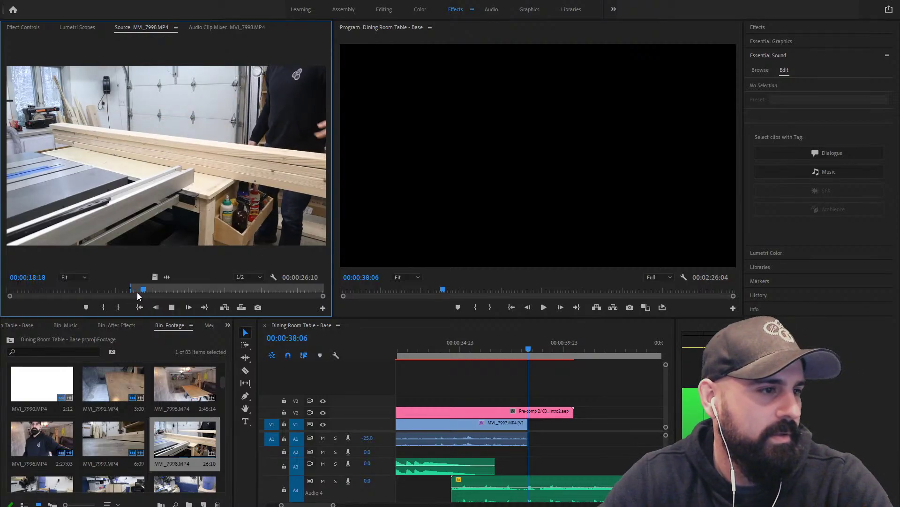
{"action": "key", "text": "space"}
{"action": "key", "text": "o"}
{"action": "left_click_drag", "start_coordinate": [161, 207], "coordinate": [533, 441]}
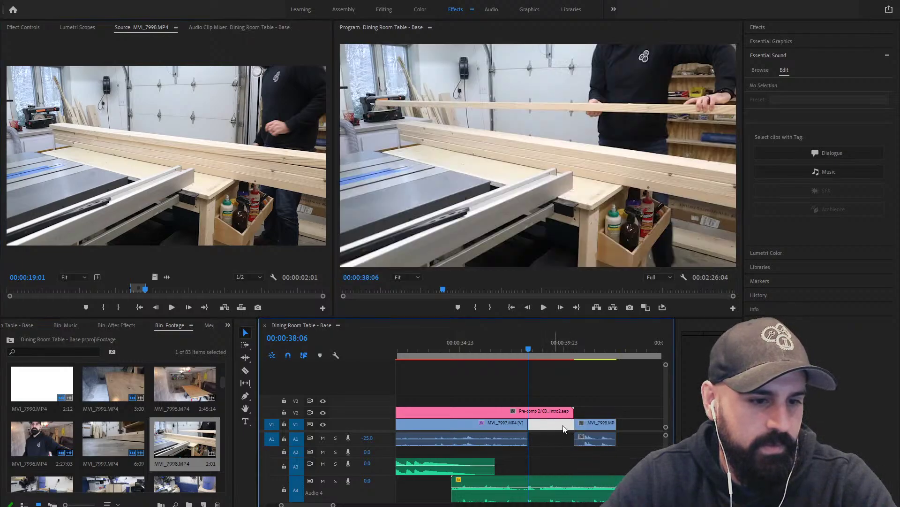
Play back the cut from MVI_7997.MP4 to MVI_7998.MP4 against the music, around 00:00:38:03 to 00:00:39:10
{"action": "left_click", "coordinate": [522, 343]}
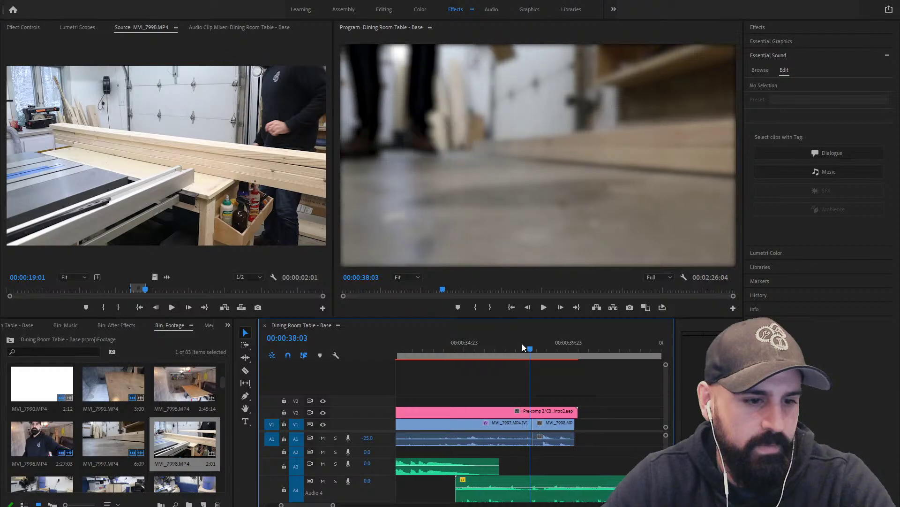
{"action": "key", "text": "space"}
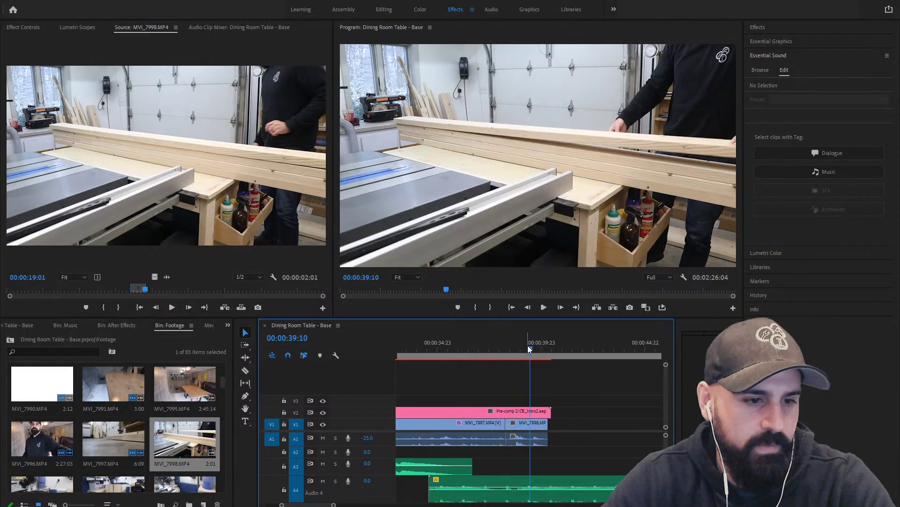
{"action": "left_click", "coordinate": [489, 347]}
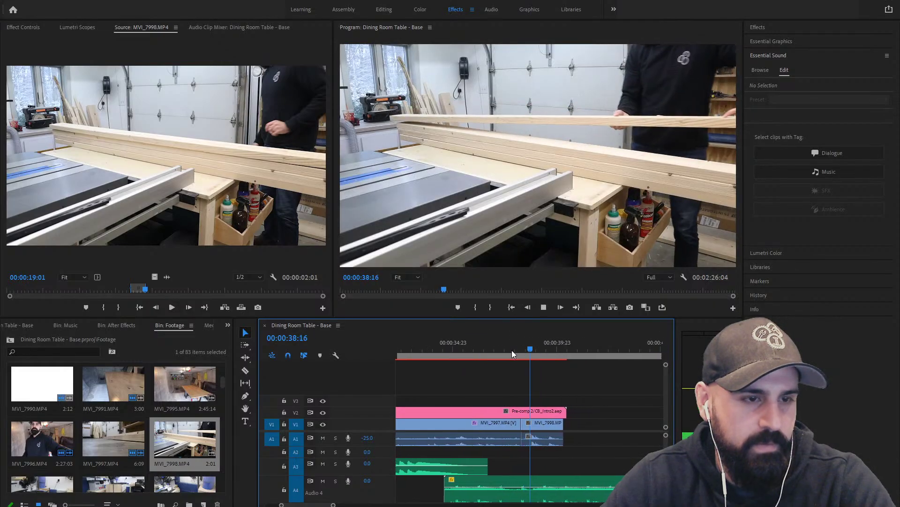
{"action": "left_click", "coordinate": [516, 352]}
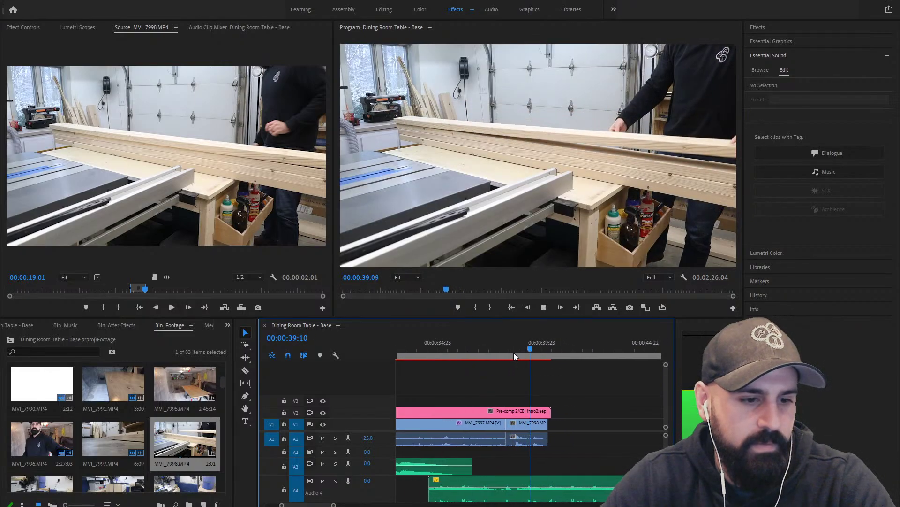
Split the MVI_7998.MP4 segment at 00:00:39:06 and delete the part after the cut
{"action": "mouse_move", "coordinate": [530, 351]}
{"action": "left_mouse_down"}
{"action": "mouse_move", "coordinate": [511, 351]}
{"action": "mouse_move", "coordinate": [527, 352]}
{"action": "left_mouse_up"}
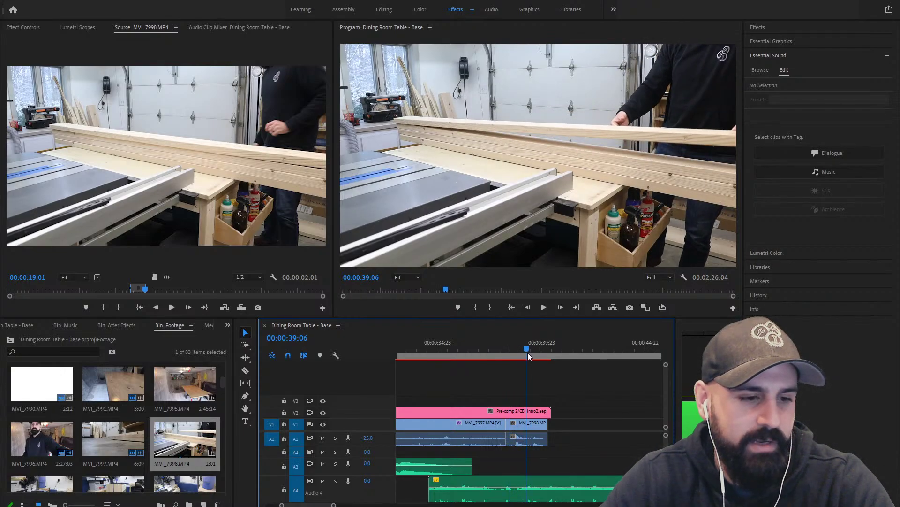
{"action": "left_click", "coordinate": [542, 426]}
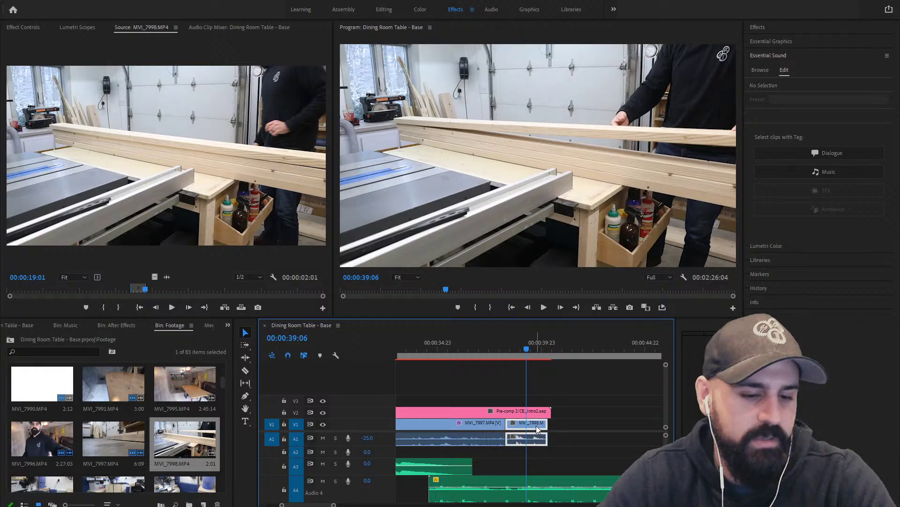
{"action": "key", "text": "ctrl+k"}
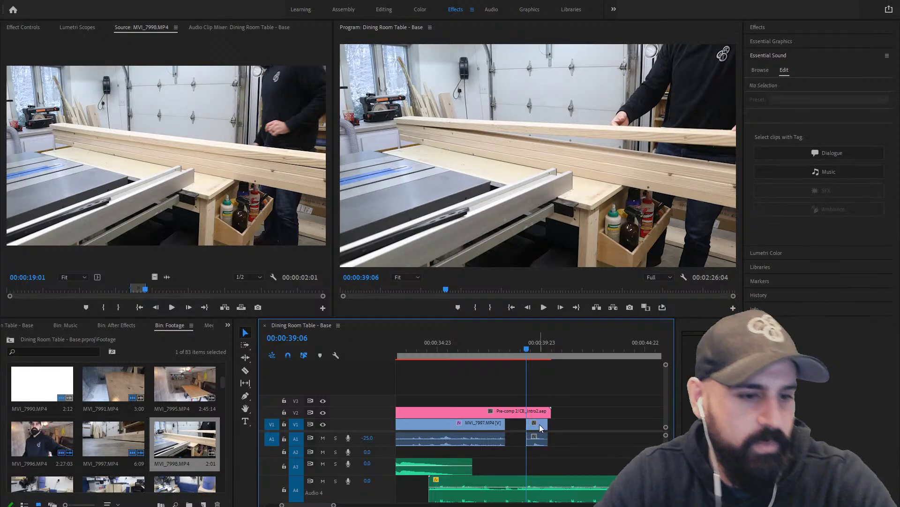
{"action": "key", "text": "Delete"}
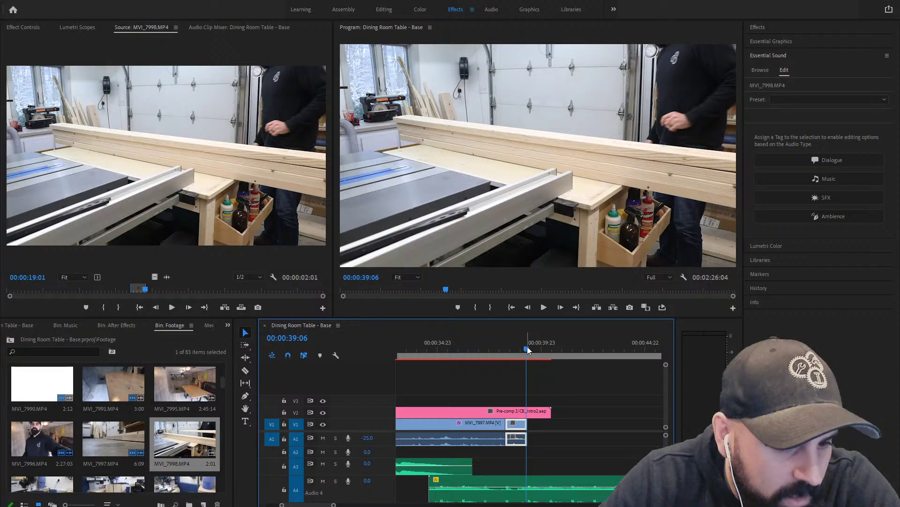
Try moving the shortened MVI_7998.MP4 segment later and up onto V2 over the intro comp, and undo that placement
{"action": "left_click_drag", "start_coordinate": [391, 451], "coordinate": [391, 453]}
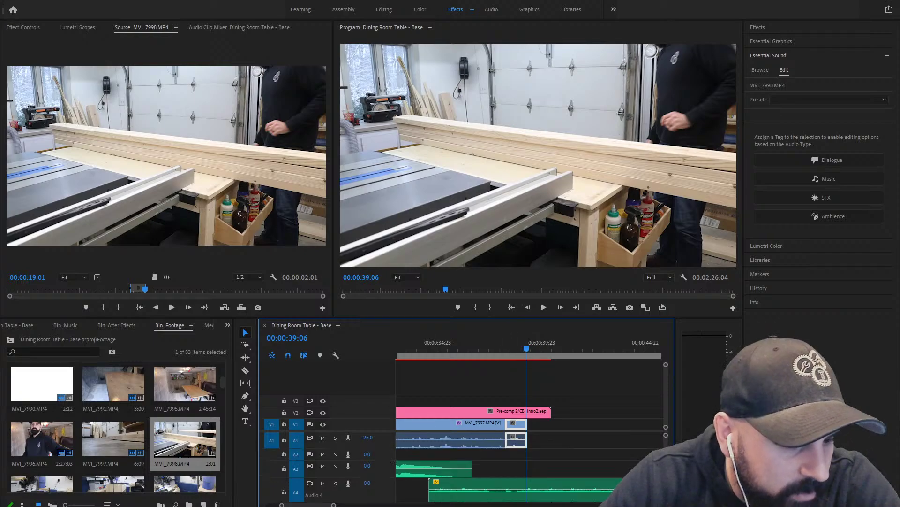
{"action": "key", "text": "="}
{"action": "key", "text": "="}
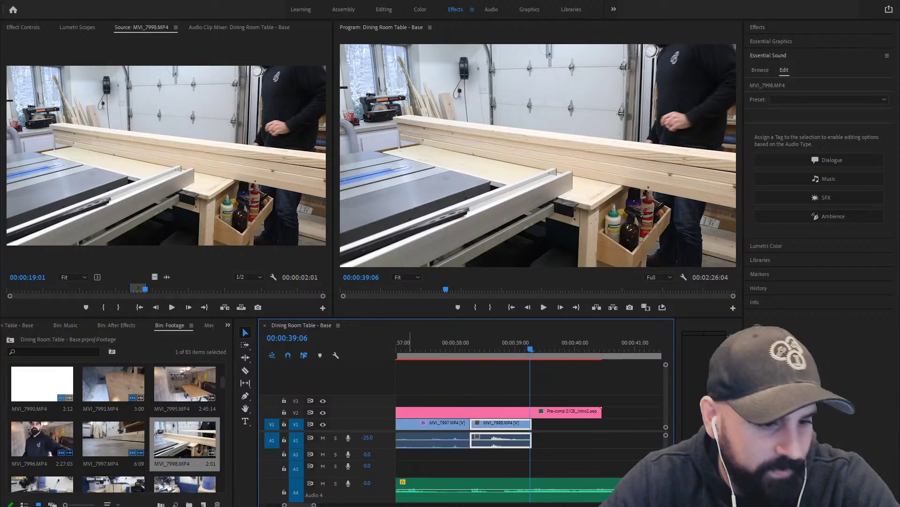
{"action": "left_click_drag", "start_coordinate": [518, 345], "coordinate": [535, 355]}
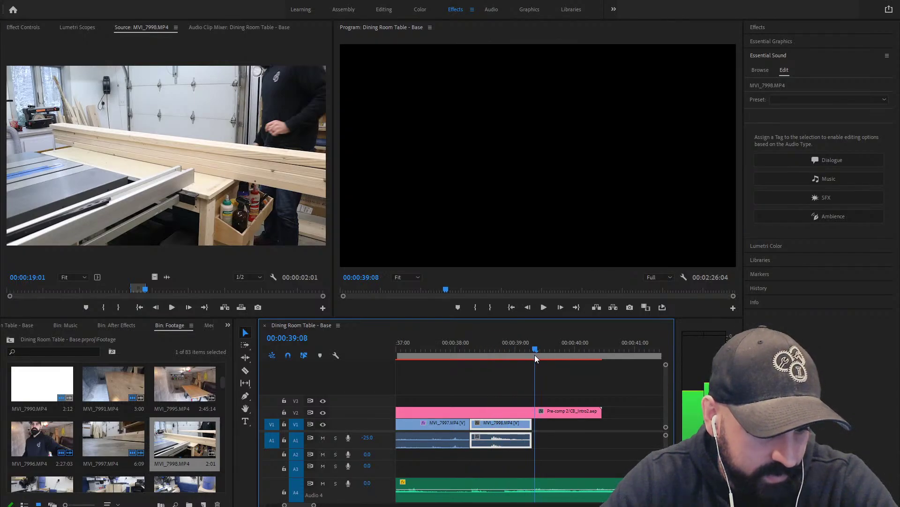
{"action": "left_click_drag", "start_coordinate": [510, 427], "coordinate": [543, 412]}
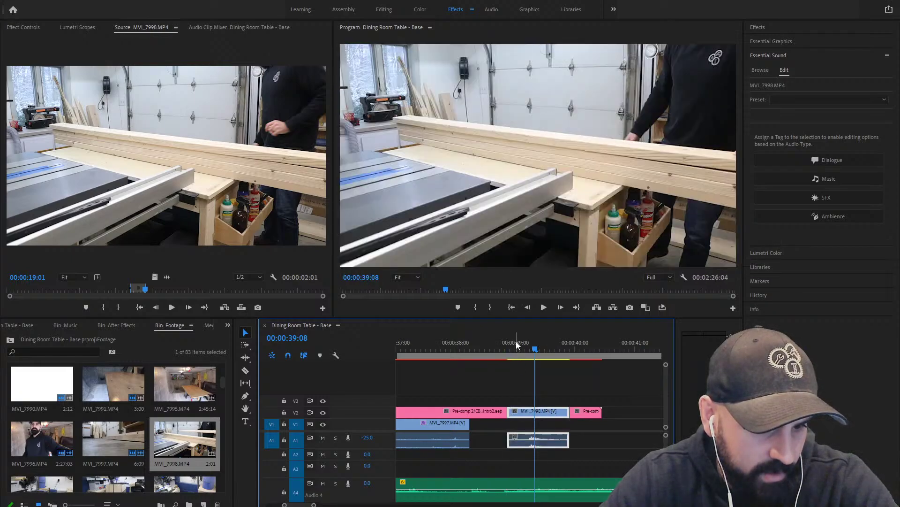
{"action": "key", "text": "ctrl+z"}
Cut off Pre-comp 2 on V2 after about 00:00:36:14 and shift MVI_7998.MP4 on V1 to start at about 00:00:38:21
{"action": "left_click", "coordinate": [513, 344]}
{"action": "left_click_drag", "start_coordinate": [513, 342], "coordinate": [404, 343]}
{"action": "scroll", "coordinate": [471, 393], "scroll_direction": "up", "scroll_amount": 3}
{"action": "left_click_drag", "start_coordinate": [481, 348], "coordinate": [566, 351]}
{"action": "key", "text": "ctrl+k"}
{"action": "left_click", "coordinate": [544, 410]}
{"action": "key", "text": "Delete"}
{"action": "scroll", "coordinate": [551, 421], "scroll_direction": "down", "scroll_amount": 2}
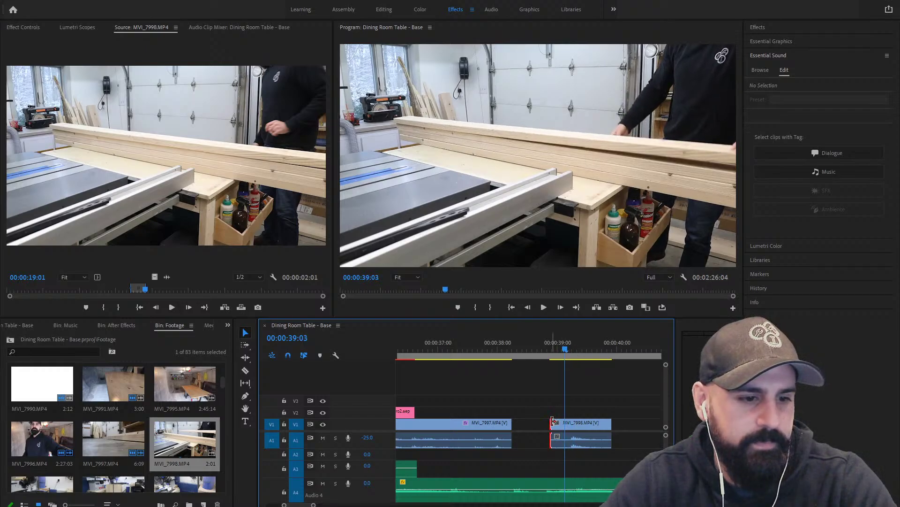
Extend the start of MVI_7998.MP4 back to the end of MVI_7997.MP4 and play back the cut
{"action": "left_click_drag", "start_coordinate": [551, 421], "coordinate": [512, 421]}
{"action": "key", "text": "space"}
{"action": "left_click", "coordinate": [497, 347]}
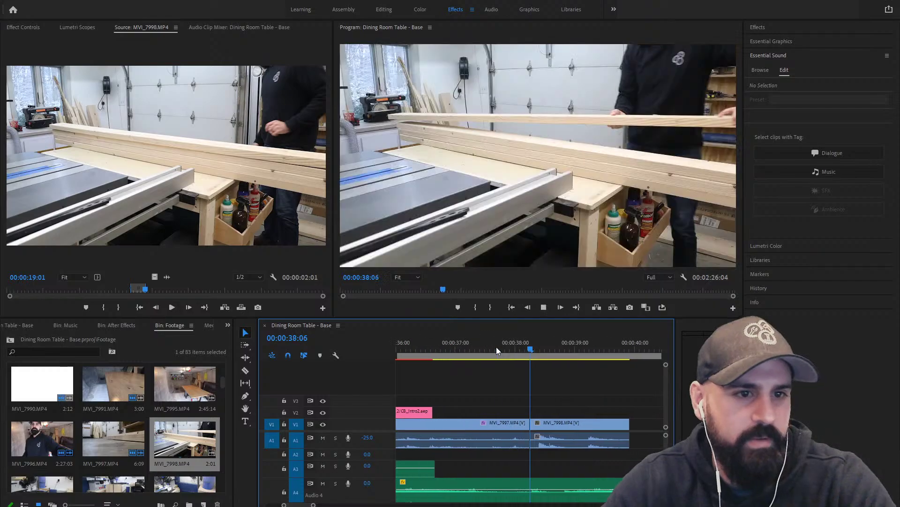
Find the music cue after the cut and ripple trim the end of MVI_7998.MP4 to 00:00:39:08
{"action": "left_click", "coordinate": [491, 348]}
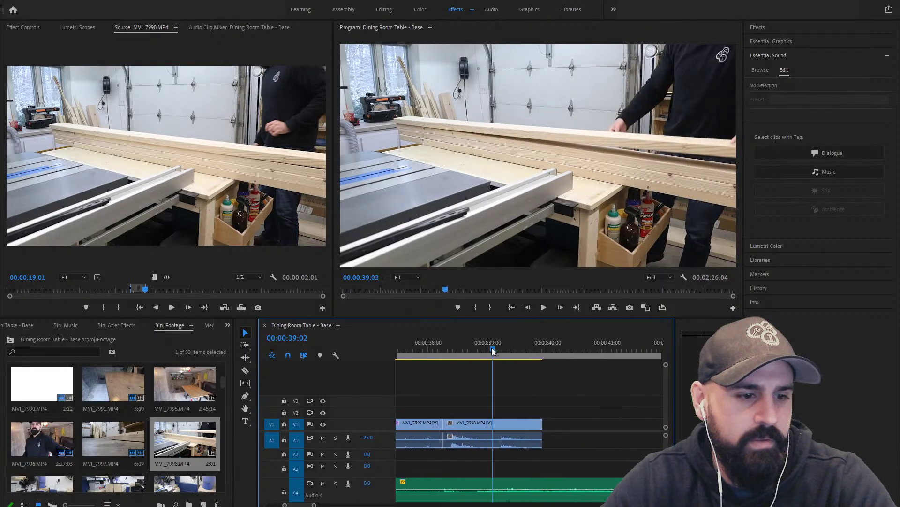
{"action": "left_click_drag", "start_coordinate": [492, 348], "coordinate": [507, 346]}
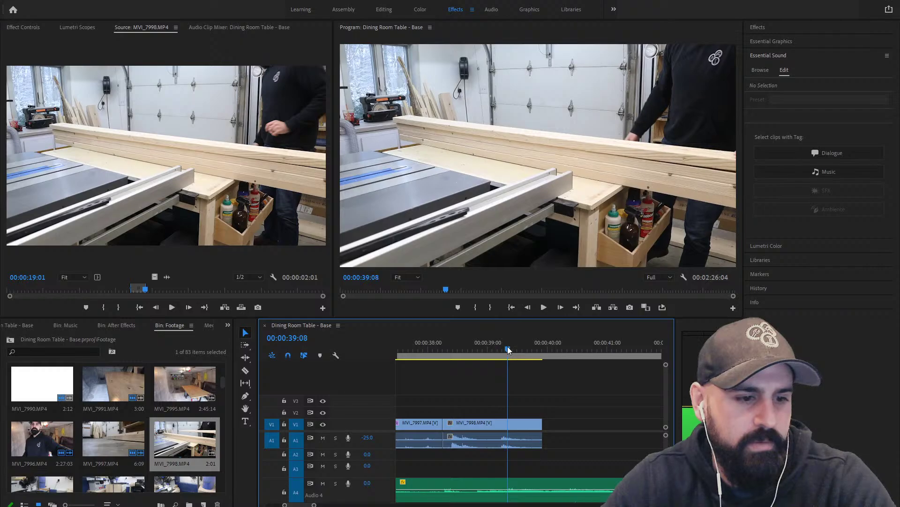
{"action": "left_click", "coordinate": [526, 422]}
{"action": "key", "text": "w"}
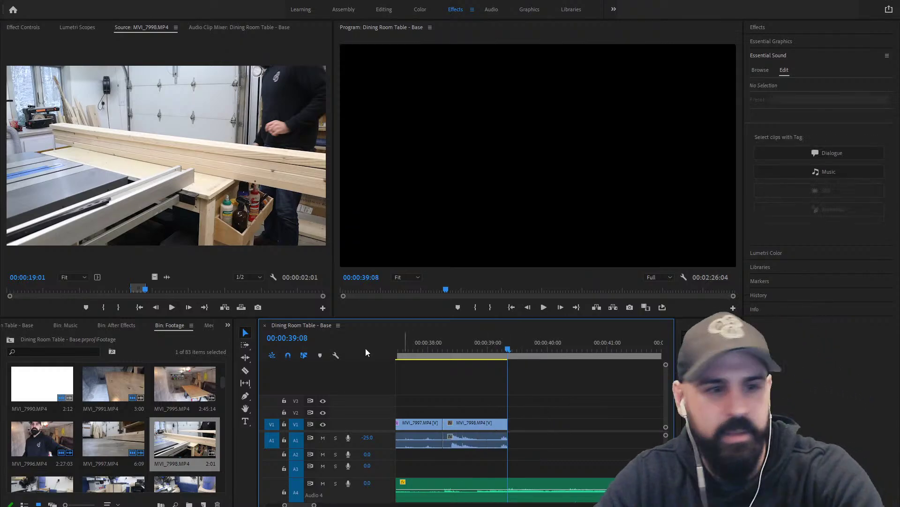
Mark MVI_7998.MP4 from 00:00:25:07 to 00:00:26:20 and place the segment on V1 and A1 shortly after the last clip
{"action": "left_click_drag", "start_coordinate": [145, 289], "coordinate": [192, 290]}
{"action": "key", "text": "i"}
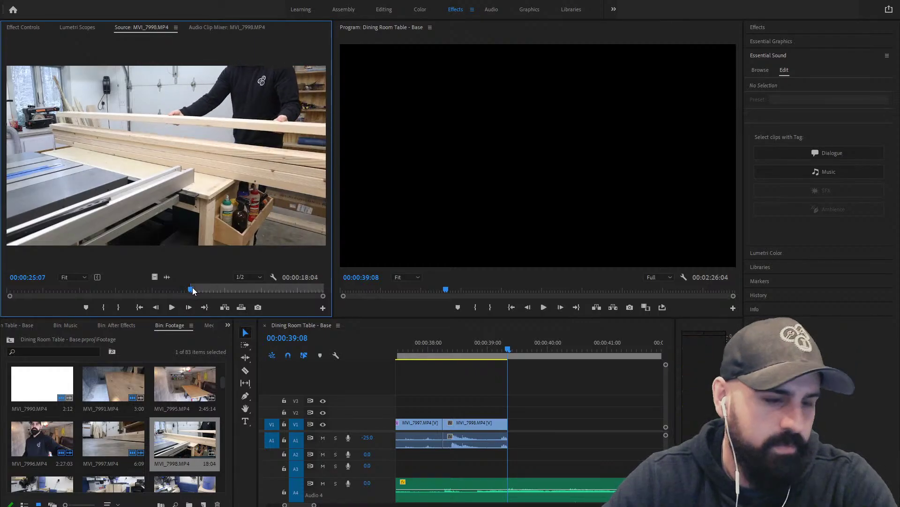
{"action": "key", "text": "space"}
{"action": "key", "text": "space"}
{"action": "key", "text": "o"}
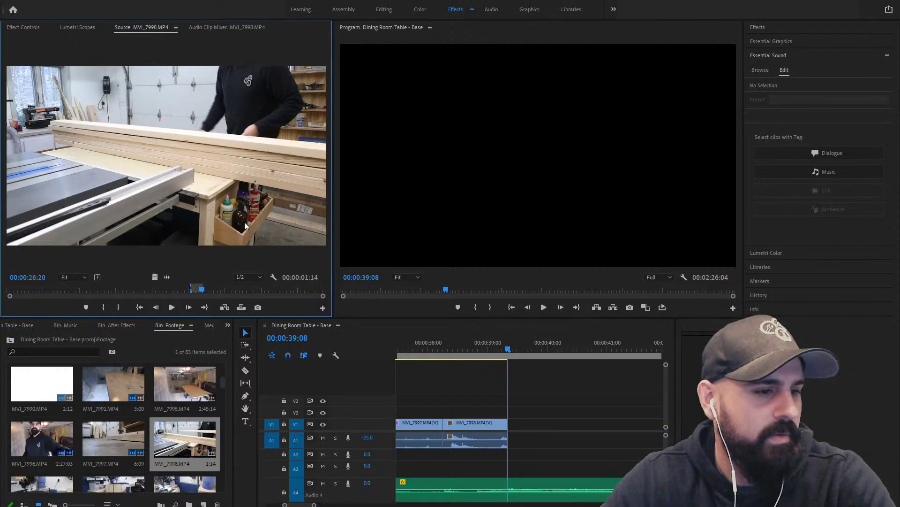
{"action": "left_click_drag", "start_coordinate": [245, 226], "coordinate": [529, 422]}
Close the gap at 00:00:39:08 between the two MVI_7998.MP4 segments with a ripple delete
{"action": "left_click", "coordinate": [521, 348]}
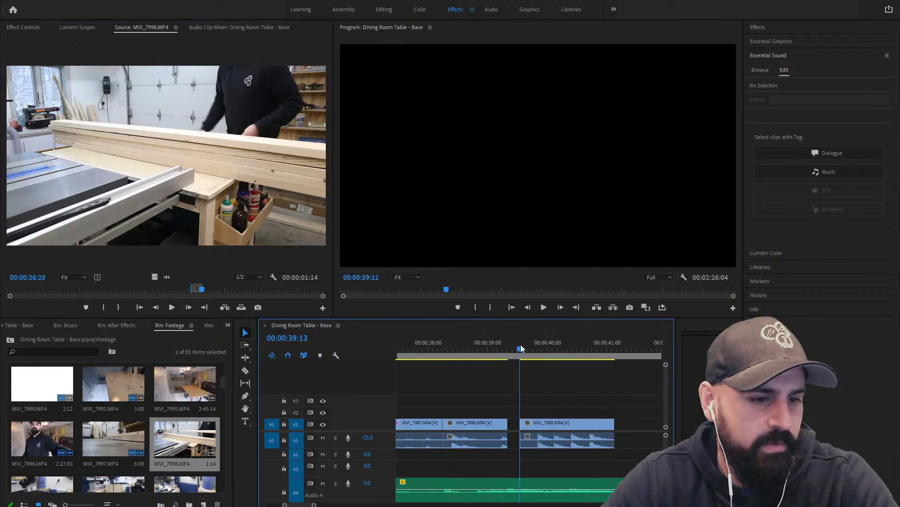
{"action": "key", "text": "Left"}
{"action": "key", "text": "Left"}
{"action": "key", "text": "Left"}
{"action": "key", "text": "Left"}
{"action": "key", "text": "Left"}
{"action": "left_click", "coordinate": [516, 426]}
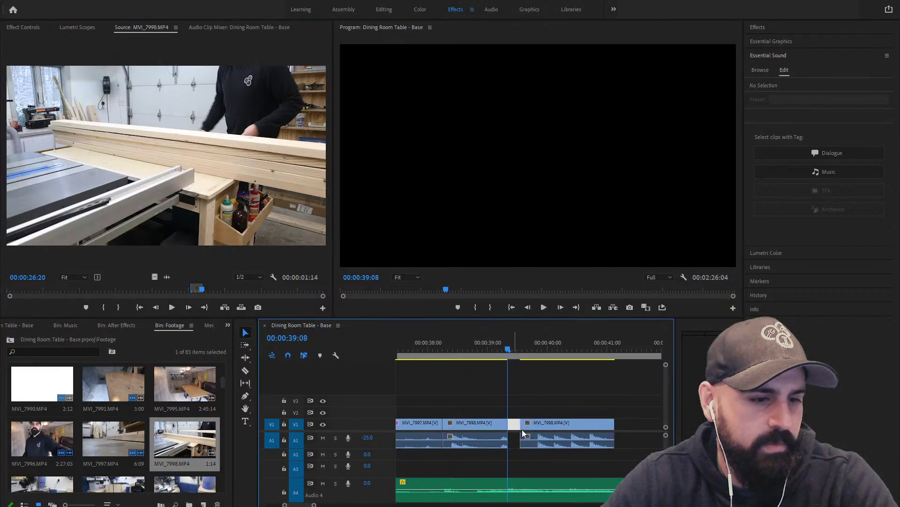
{"action": "key", "text": "Delete"}
Play back the new segment against the music and ripple trim its end to 00:00:40:09
{"action": "key", "text": "space"}
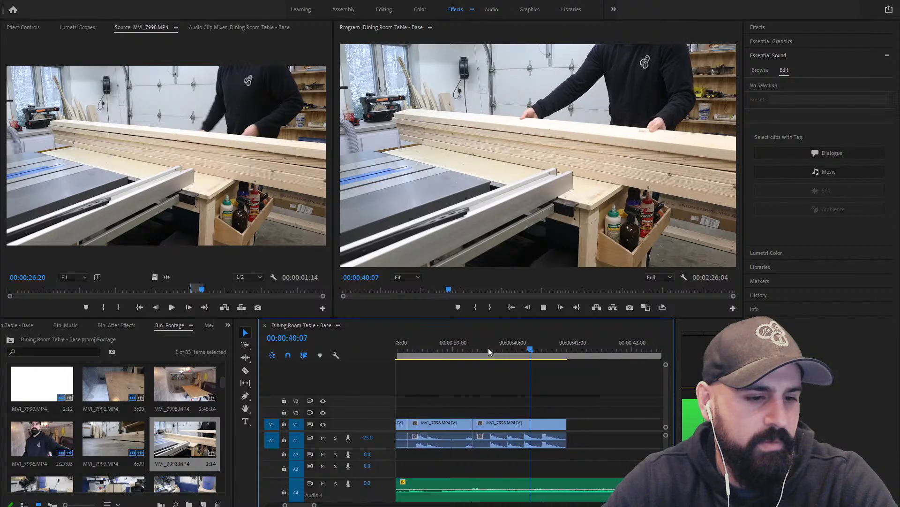
{"action": "key", "text": "space"}
{"action": "key", "text": "Left"}
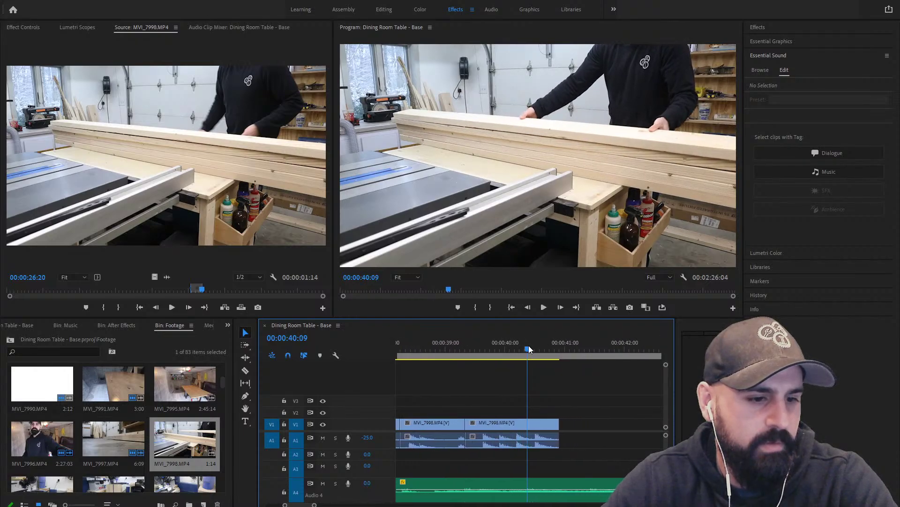
{"action": "left_click", "coordinate": [544, 429]}
{"action": "key", "text": "w"}
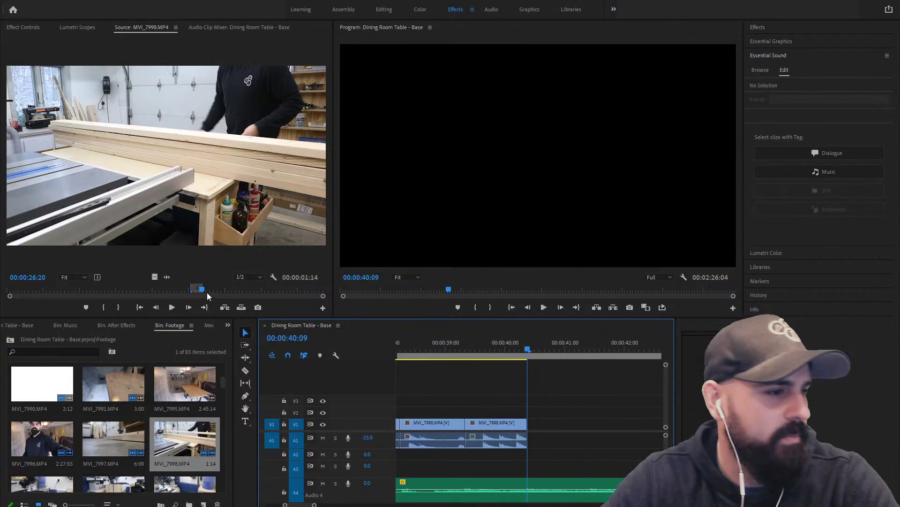
Scrub MVI_7998.MP4 to 00:00:32:22 in the source preview and review the sequence from its start to about 00:00:48:10
{"action": "left_click_drag", "start_coordinate": [207, 292], "coordinate": [249, 293]}
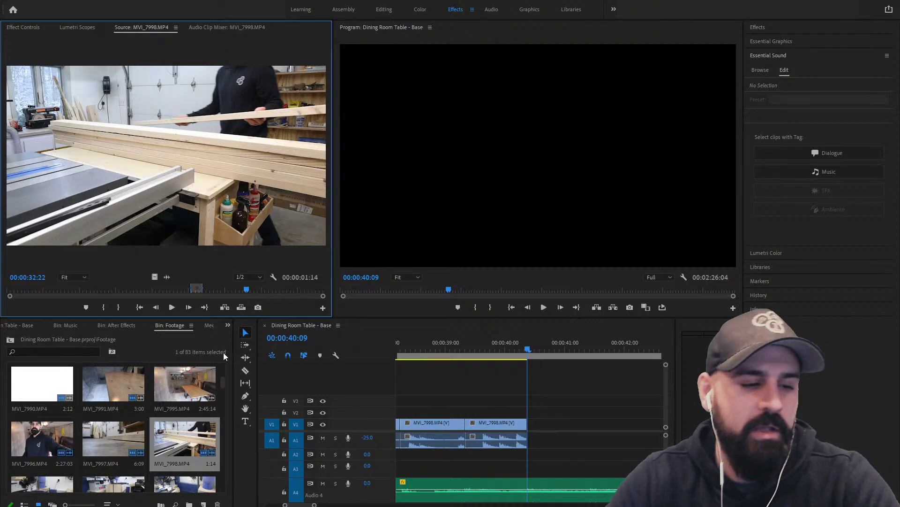
{"action": "left_click_drag", "start_coordinate": [314, 504], "coordinate": [334, 504]}
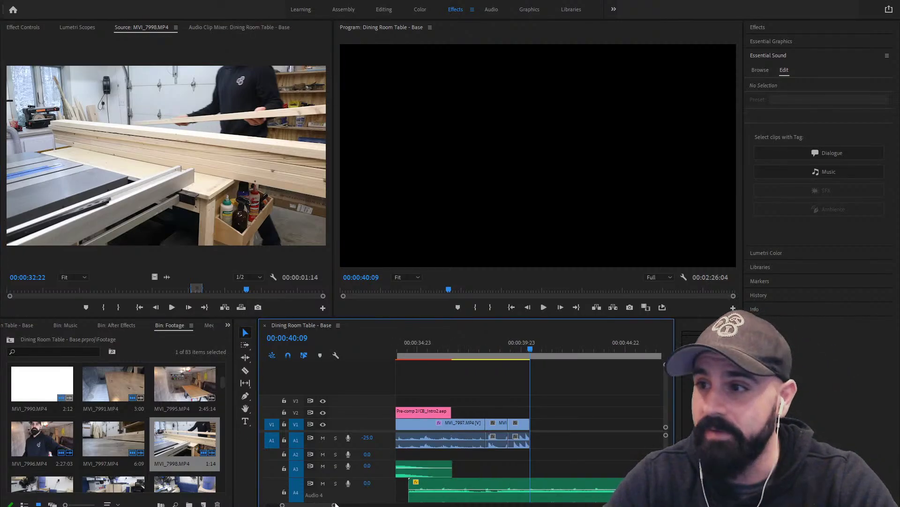
{"action": "left_click_drag", "start_coordinate": [334, 505], "coordinate": [256, 502]}
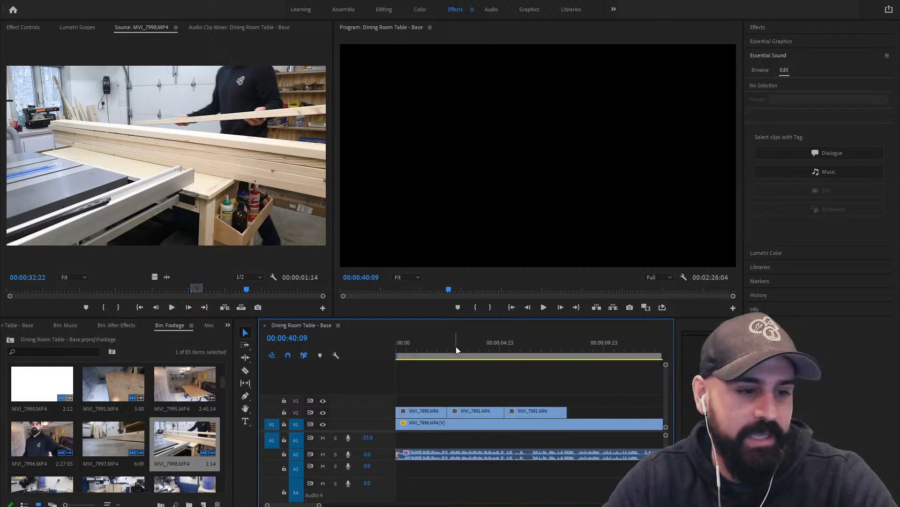
{"action": "left_click", "coordinate": [395, 347]}
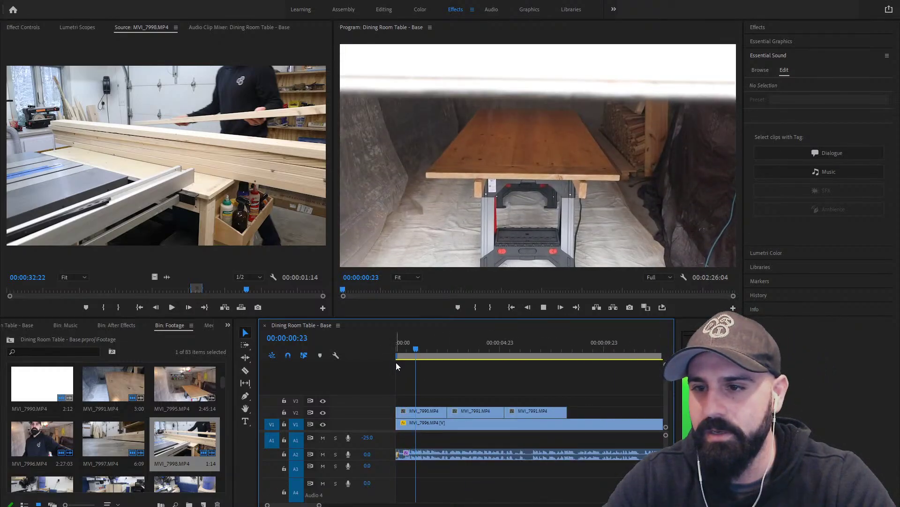
{"action": "left_click_drag", "start_coordinate": [319, 505], "coordinate": [398, 504]}
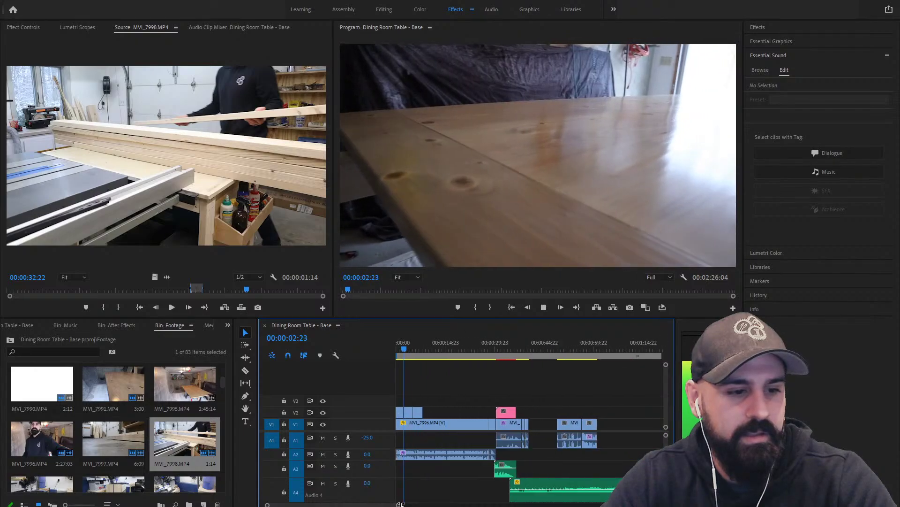
{"action": "left_click", "coordinate": [422, 344]}
{"action": "left_click_drag", "start_coordinate": [422, 345], "coordinate": [500, 345]}
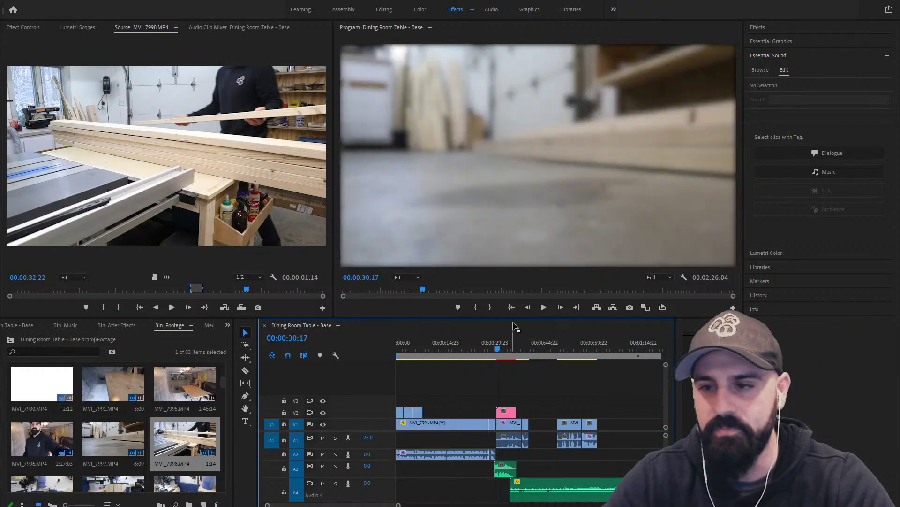
{"action": "left_click", "coordinate": [471, 346]}
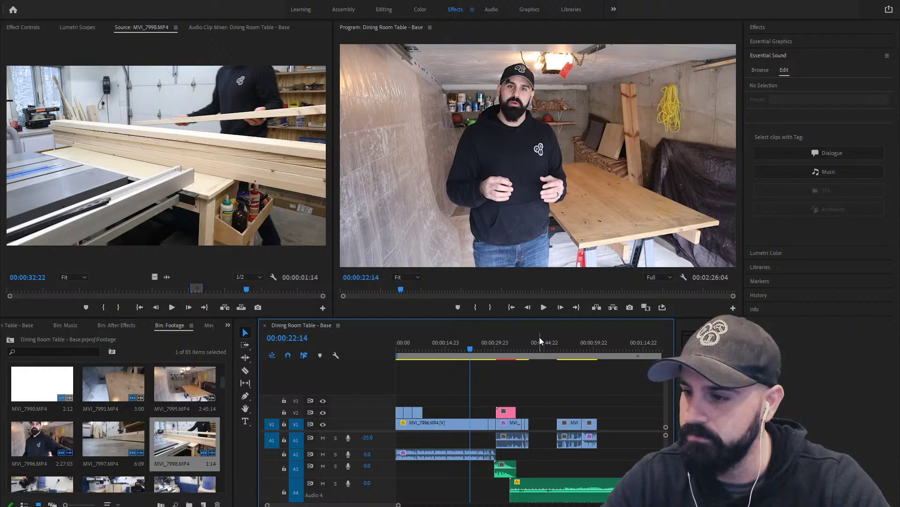
{"action": "left_click_drag", "start_coordinate": [540, 337], "coordinate": [519, 346]}
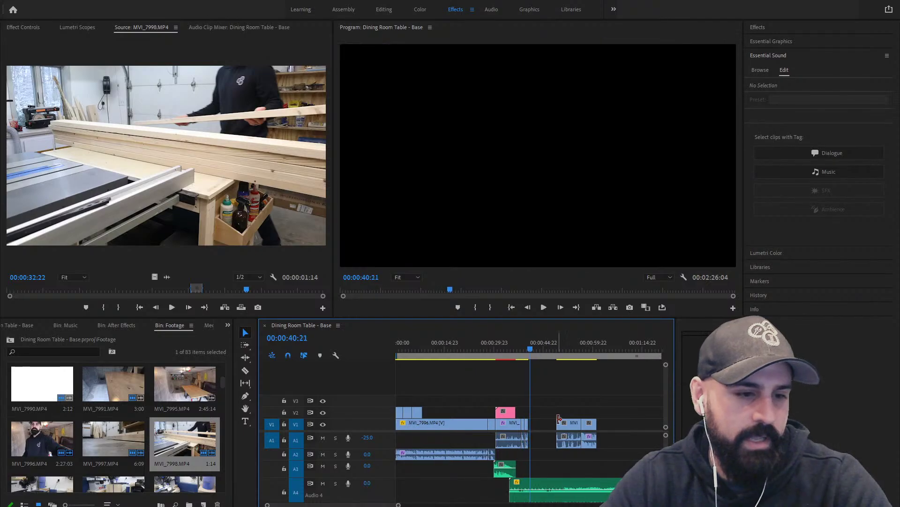
{"action": "left_click", "coordinate": [561, 346]}
{"action": "left_click", "coordinate": [556, 346]}
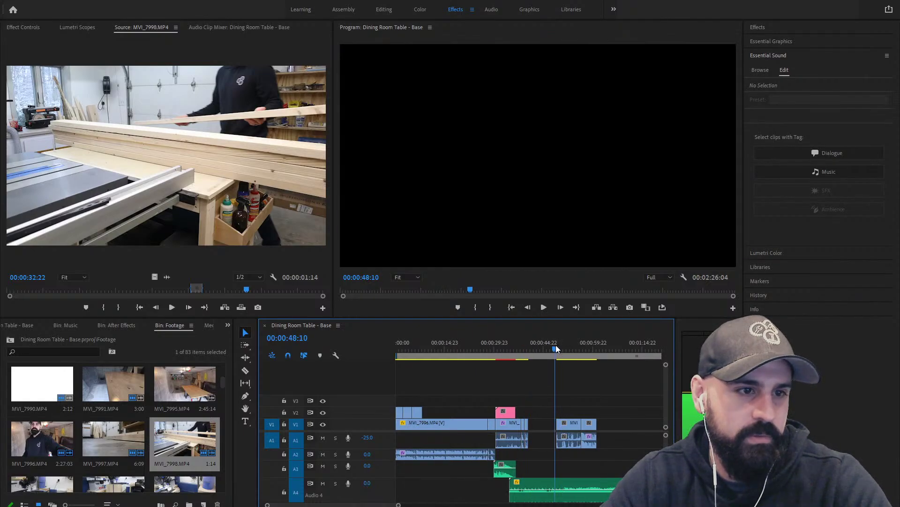
Mark MVI_7998.MP4 from 00:00:33:10 to 00:00:35:12 and place the segment on V1 and A1 directly after the cut at 00:00:40:09
{"action": "left_click", "coordinate": [218, 208]}
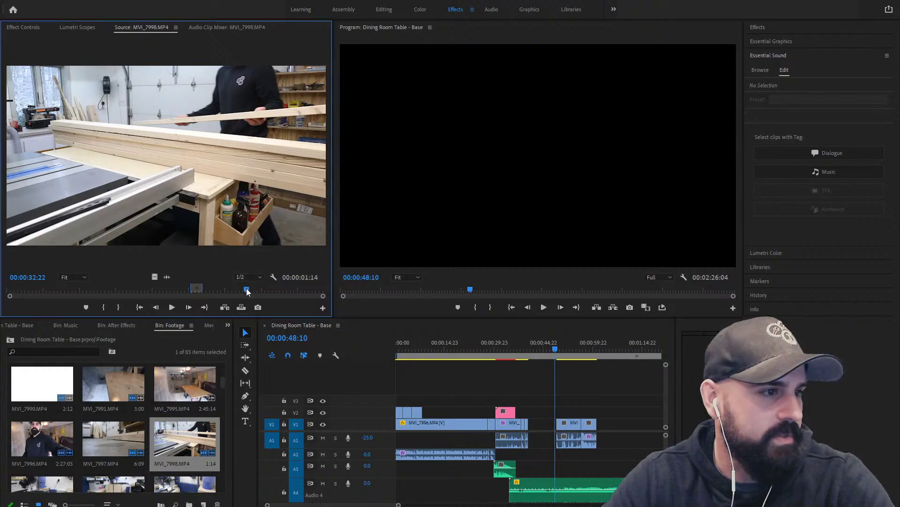
{"action": "left_click_drag", "start_coordinate": [247, 289], "coordinate": [252, 292]}
{"action": "key", "text": "i"}
{"action": "key", "text": "space"}
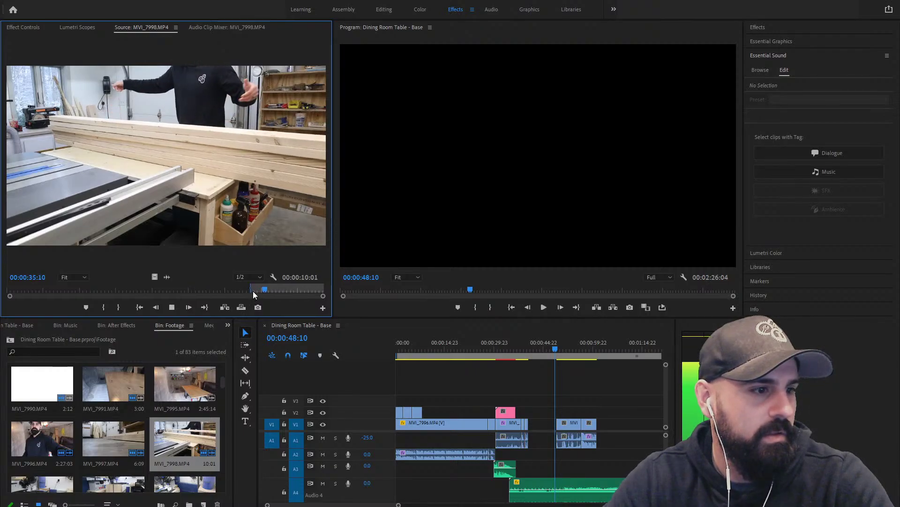
{"action": "key", "text": "space"}
{"action": "key", "text": "o"}
{"action": "left_click_drag", "start_coordinate": [273, 205], "coordinate": [549, 426]}
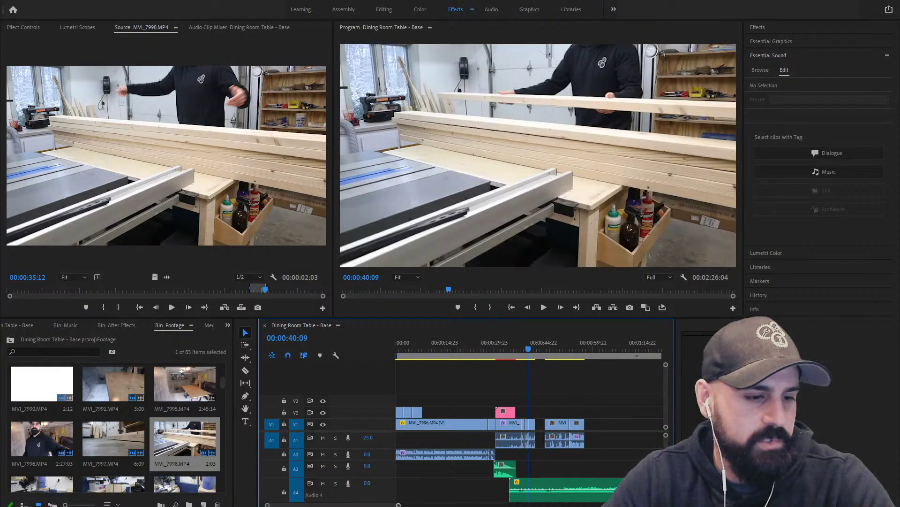
Play back the third MVI_7998.MP4 segment against the music and trim its end to 00:00:41:11
{"action": "key", "text": "="}
{"action": "key", "text": "="}
{"action": "key", "text": "="}
{"action": "left_click", "coordinate": [475, 343]}
{"action": "key", "text": "space"}
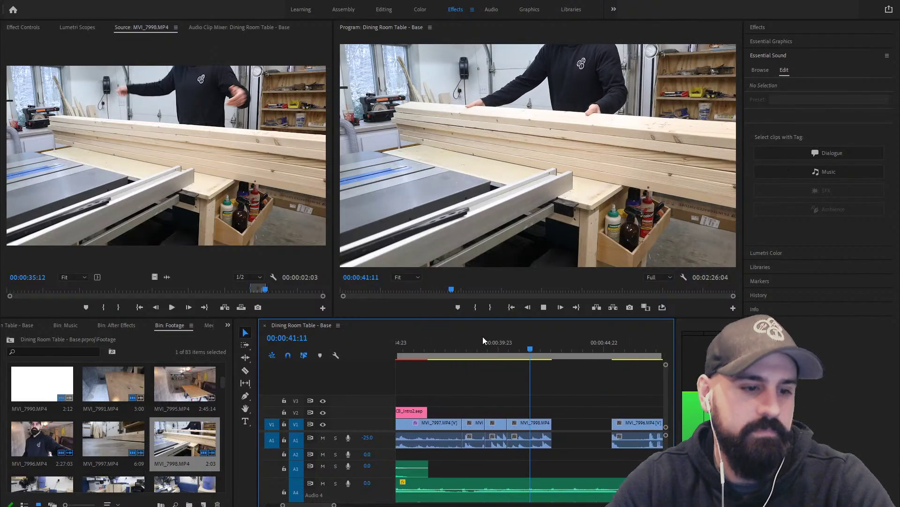
{"action": "key", "text": "space"}
{"action": "left_click_drag", "start_coordinate": [530, 348], "coordinate": [527, 348]}
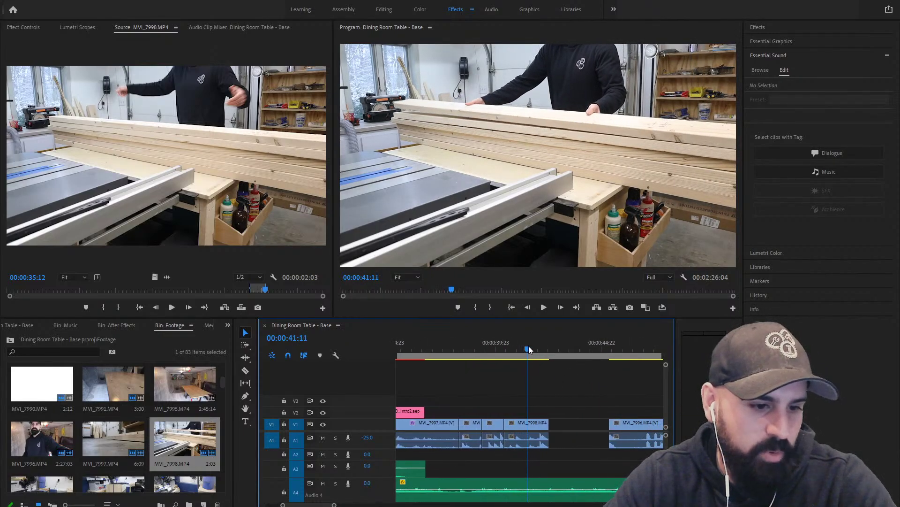
{"action": "left_click", "coordinate": [542, 428]}
{"action": "key", "text": "ctrl+alt+w"}
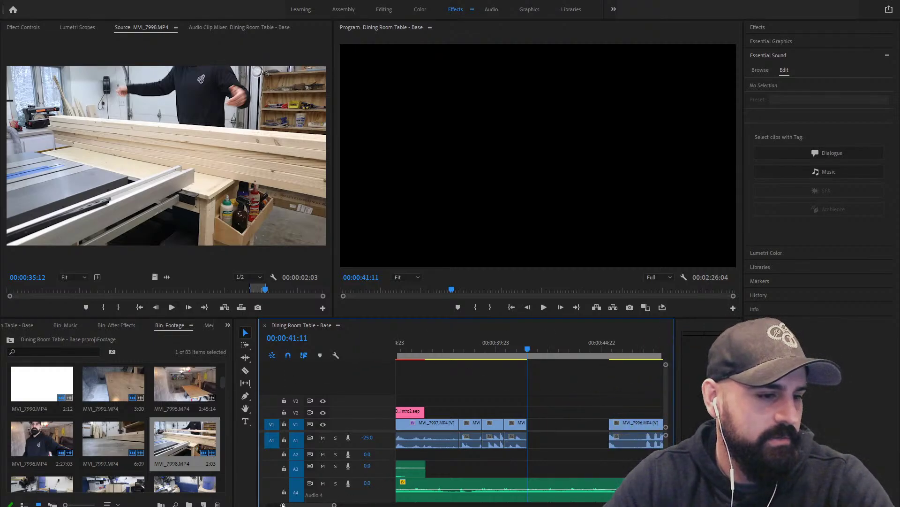
Play back the sequence from the logo intro through the three MVI_7998.MP4 segments to check the cuts against the music
{"action": "scroll", "coordinate": [283, 504], "scroll_direction": "down", "scroll_amount": 3}
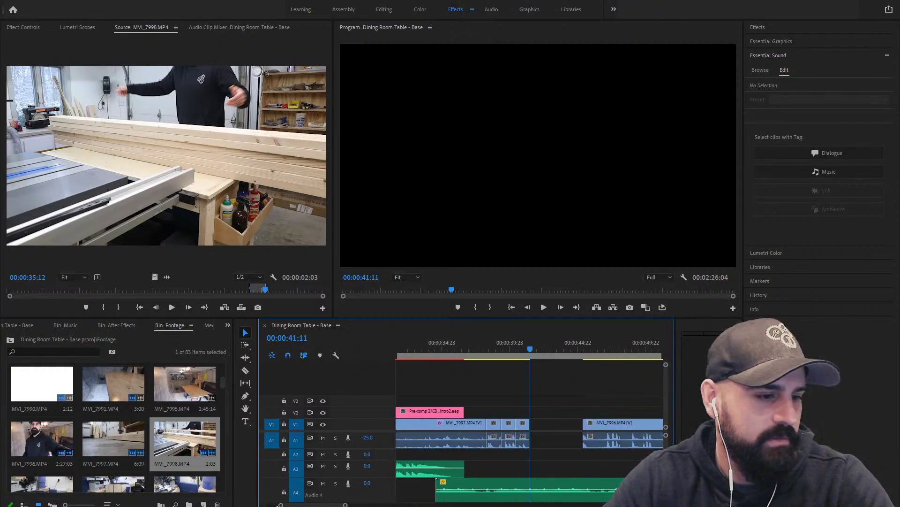
{"action": "left_click", "coordinate": [515, 345]}
{"action": "key", "text": "space"}
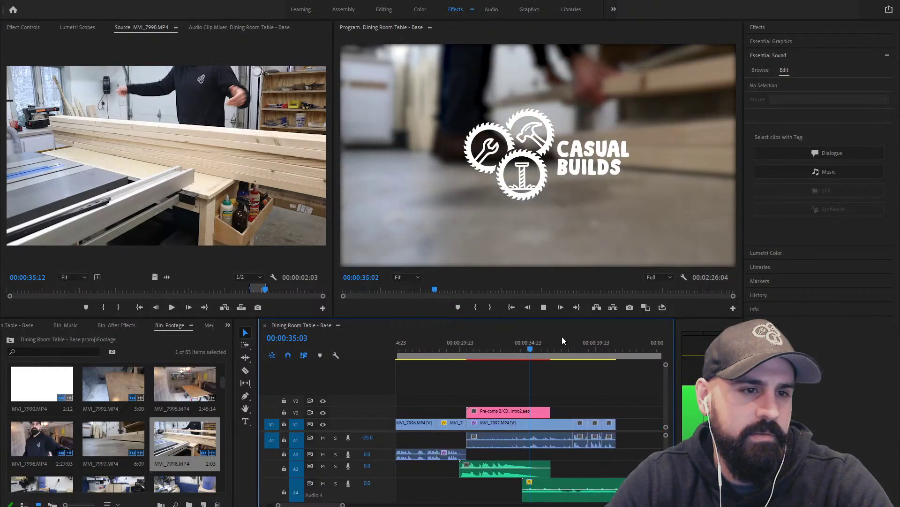
{"action": "key", "text": "space"}
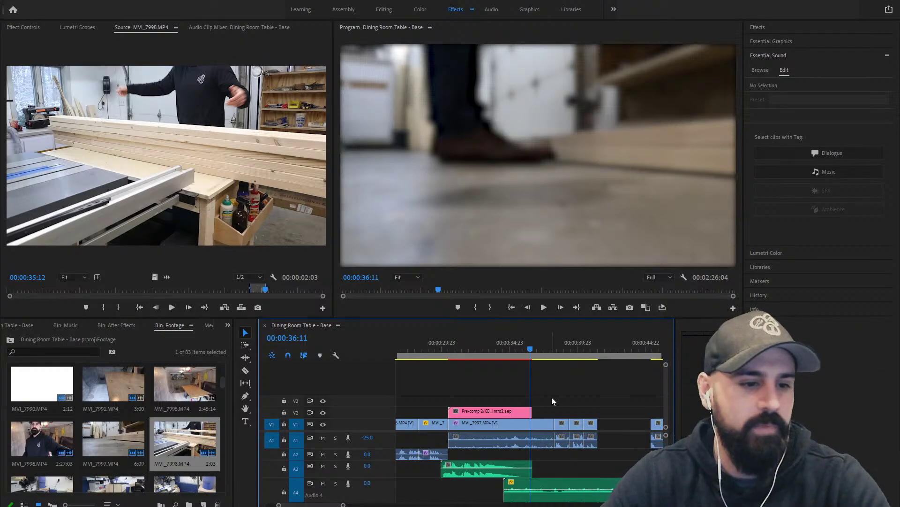
{"action": "key", "text": "space"}
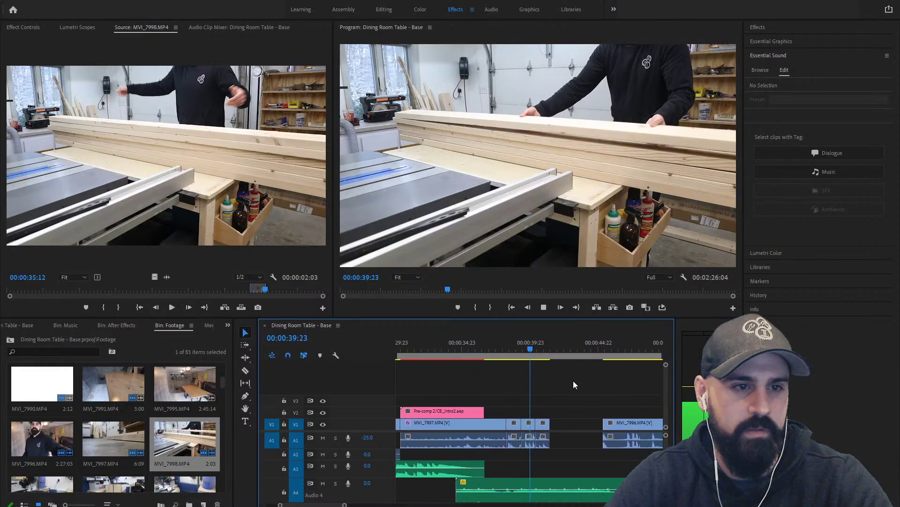
{"action": "key", "text": "space"}
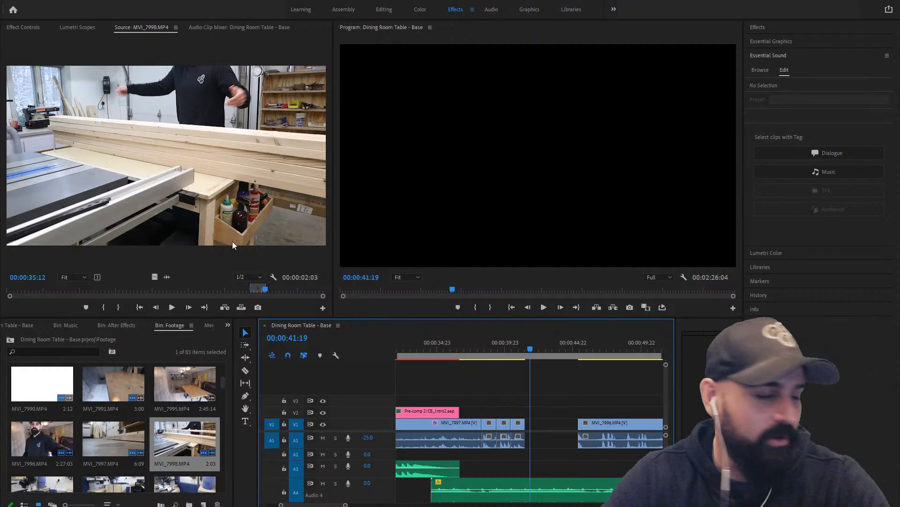
{"action": "scroll", "coordinate": [88, 427], "scroll_direction": "down", "scroll_amount": 1}
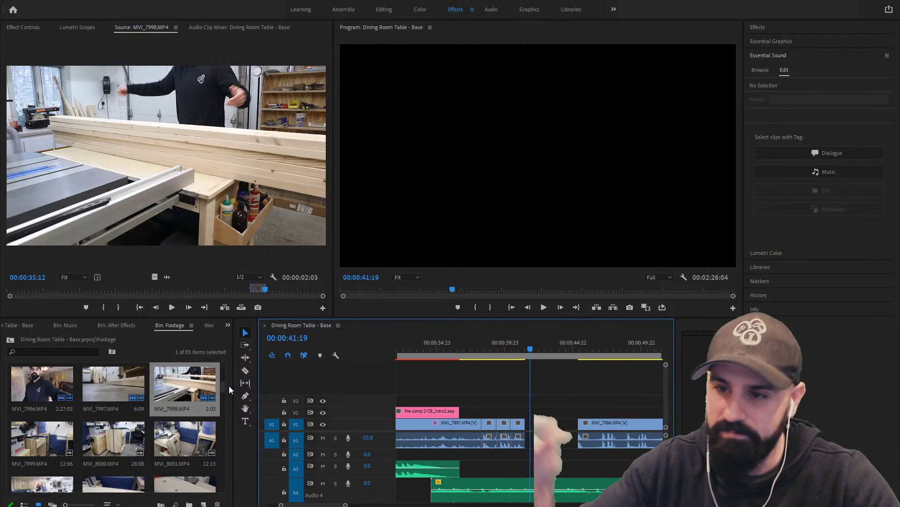
Set the scale of the second MVI_7998.MP4 segment on V1 to 110
{"action": "left_click_drag", "start_coordinate": [500, 348], "coordinate": [479, 346]}
{"action": "scroll", "coordinate": [487, 343], "scroll_direction": "up", "scroll_amount": 2}
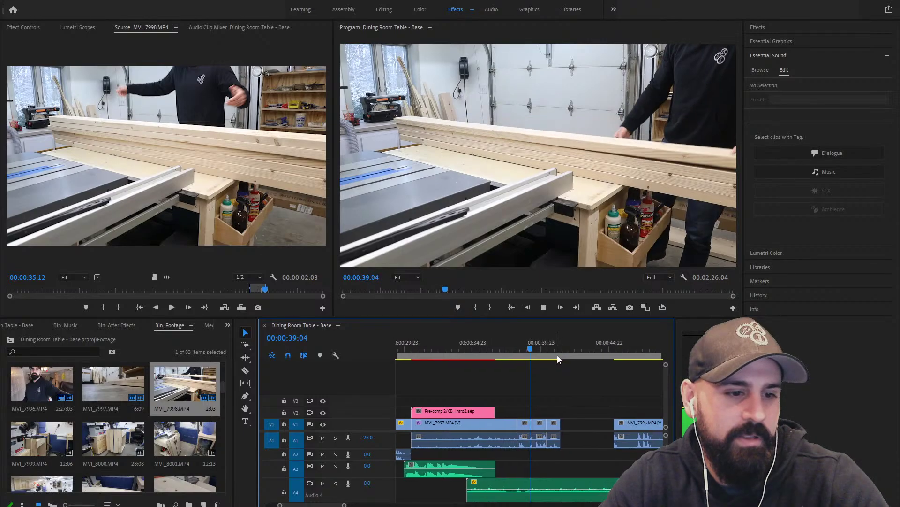
{"action": "left_click", "coordinate": [532, 347]}
{"action": "left_click", "coordinate": [536, 423]}
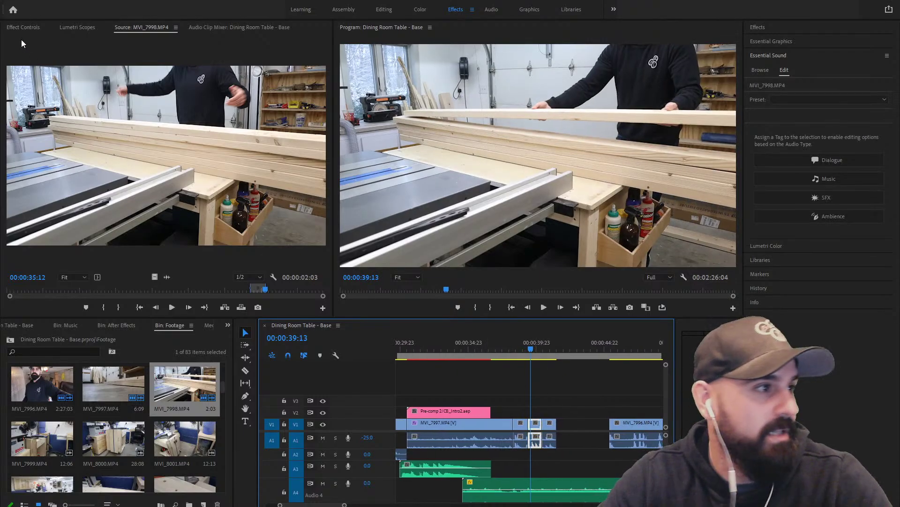
{"action": "left_click", "coordinate": [23, 27]}
{"action": "left_click", "coordinate": [108, 88]}
{"action": "type", "text": "110"}
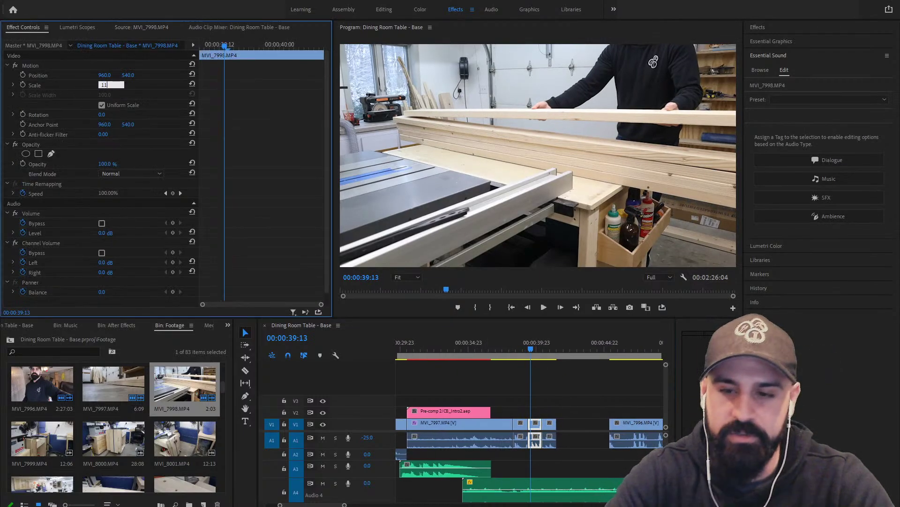
{"action": "key", "text": "Return"}
Set the scale of the third MVI_7998.MP4 segment to 120 and play back the punch-in cuts
{"action": "left_click", "coordinate": [547, 348]}
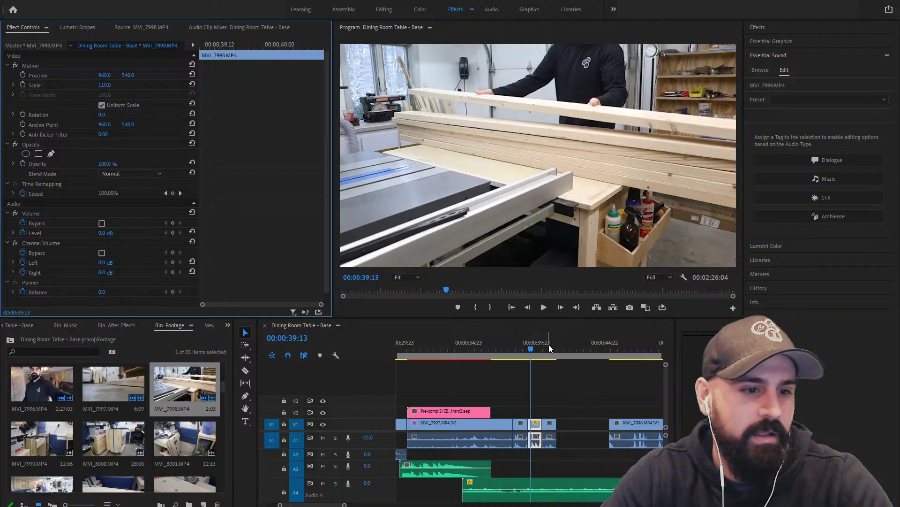
{"action": "left_click", "coordinate": [108, 85]}
{"action": "type", "text": "120"}
{"action": "key", "text": "Return"}
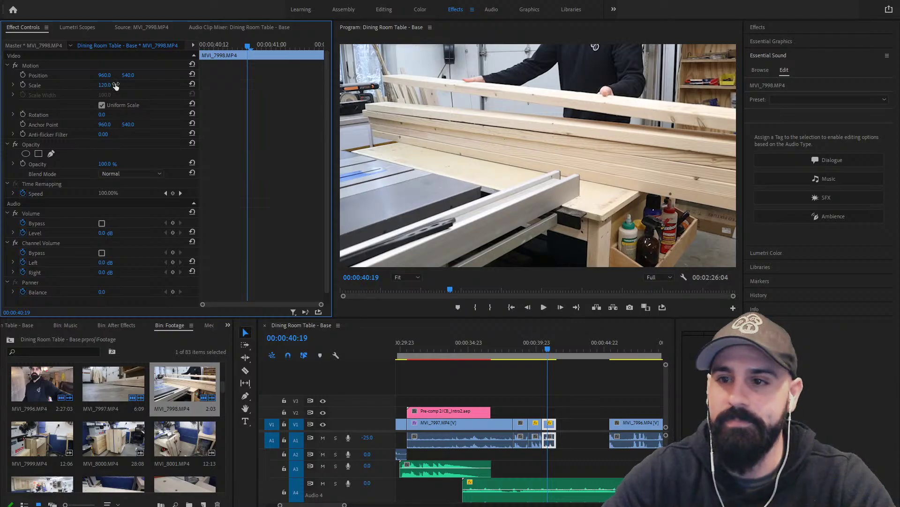
{"action": "left_click", "coordinate": [500, 336]}
{"action": "key", "text": "space"}
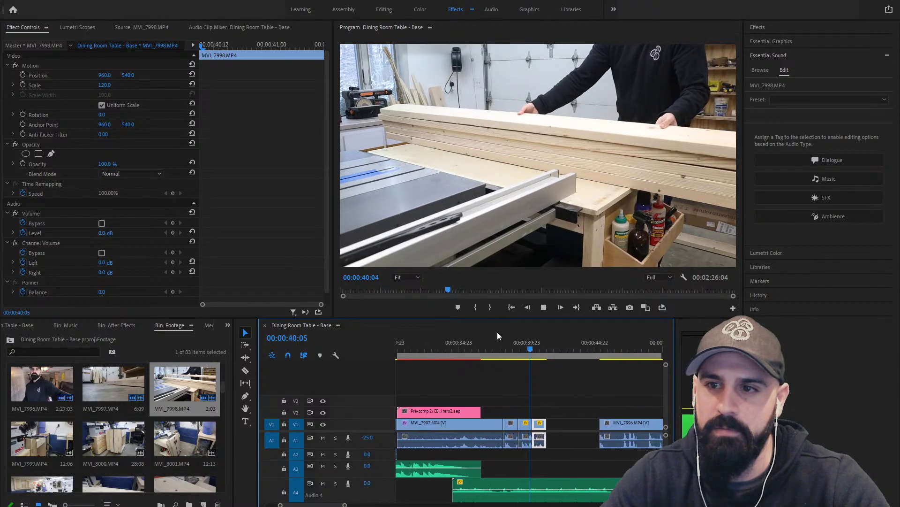
{"action": "key", "text": "space"}
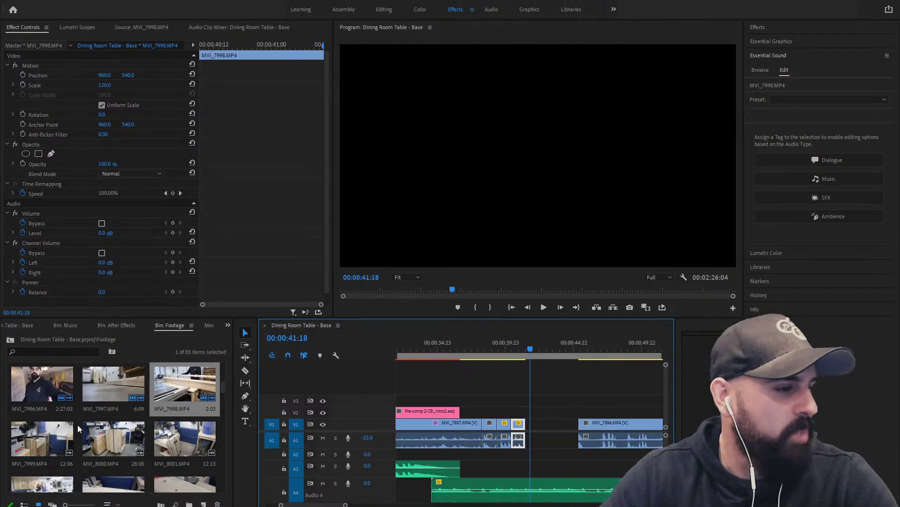
Open MVI_7999.MP4 in the source preview and mark a 00:00:01:17 segment ending at 00:00:07:04
{"action": "left_click", "coordinate": [150, 27]}
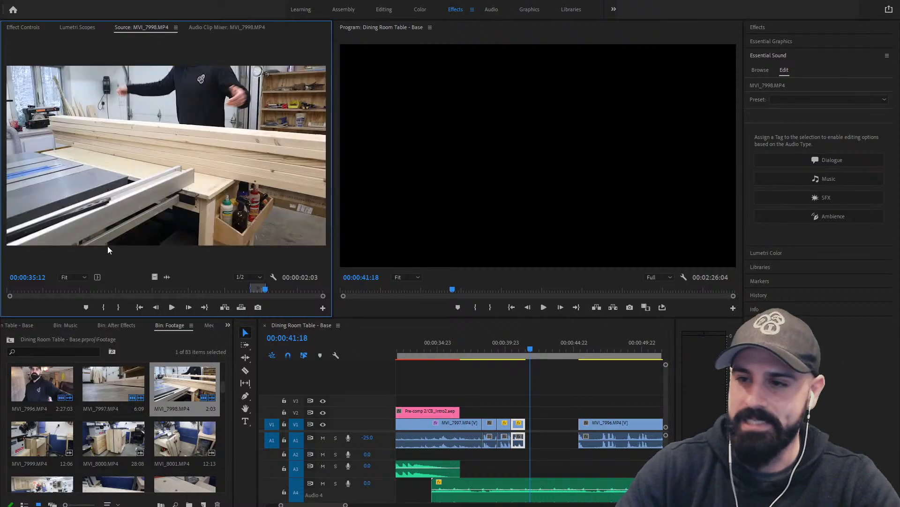
{"action": "double_click", "coordinate": [38, 445]}
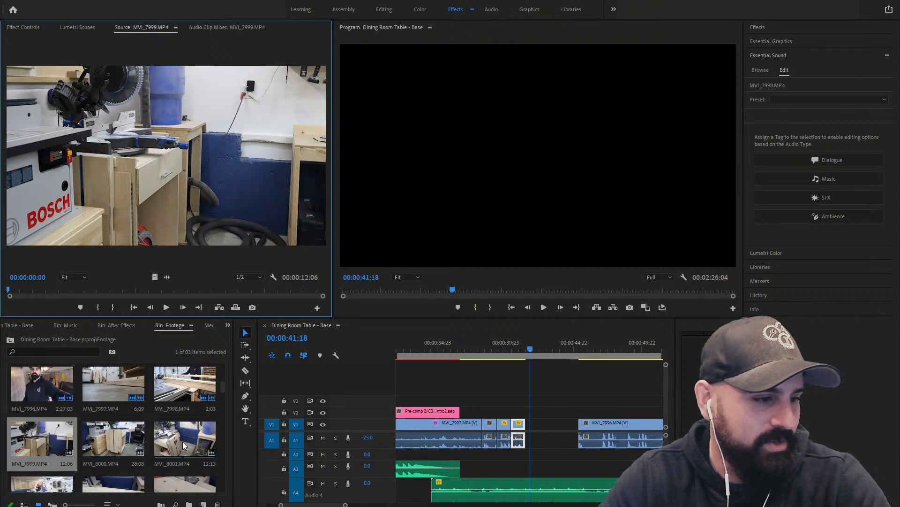
{"action": "left_click", "coordinate": [146, 172]}
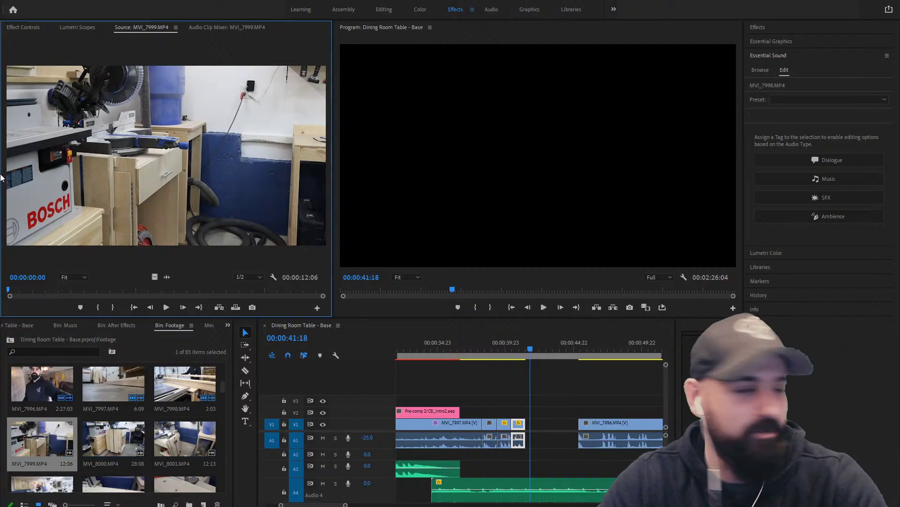
{"action": "left_click", "coordinate": [68, 289]}
{"action": "left_click_drag", "start_coordinate": [69, 291], "coordinate": [144, 288]}
{"action": "left_click_drag", "start_coordinate": [156, 291], "coordinate": [151, 292]}
{"action": "key", "text": "i"}
{"action": "key", "text": "space"}
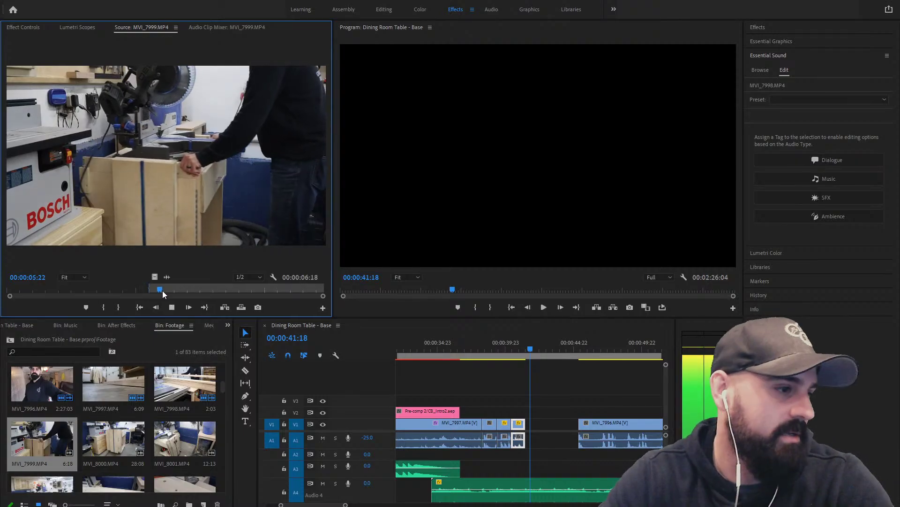
{"action": "key", "text": "space"}
{"action": "key", "text": "o"}
{"action": "key", "text": "p"}
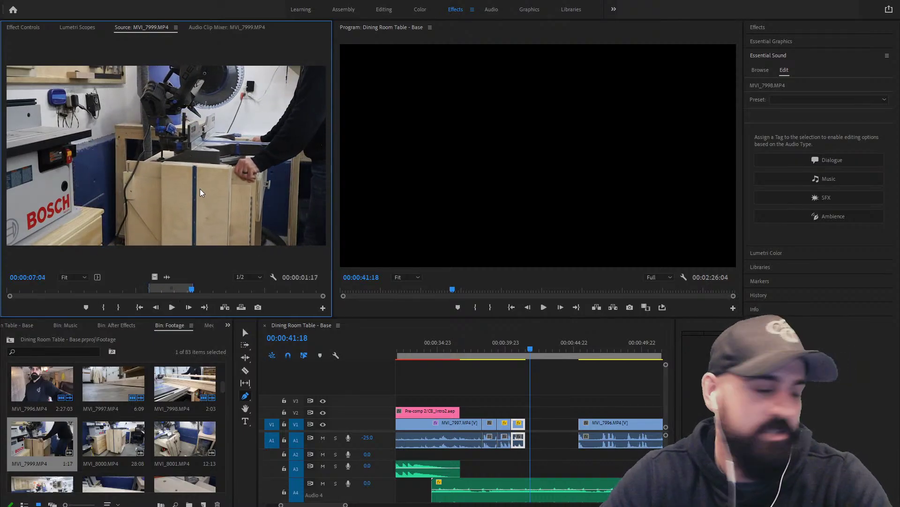
Move the two trailing MVI_7996.MP4 clips down the timeline to just past the two-minute mark
{"action": "scroll", "coordinate": [524, 403], "scroll_direction": "down", "scroll_amount": 3}
{"action": "left_click", "coordinate": [500, 400]}
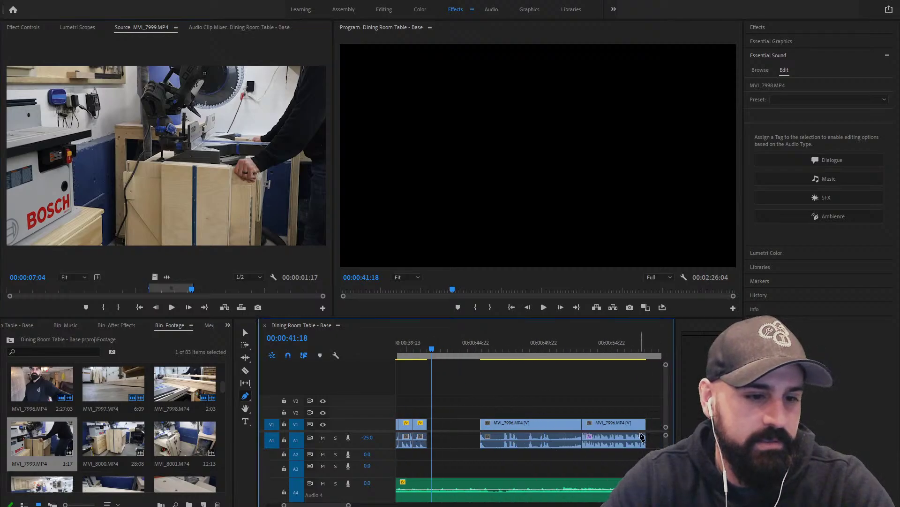
{"action": "left_click", "coordinate": [244, 332]}
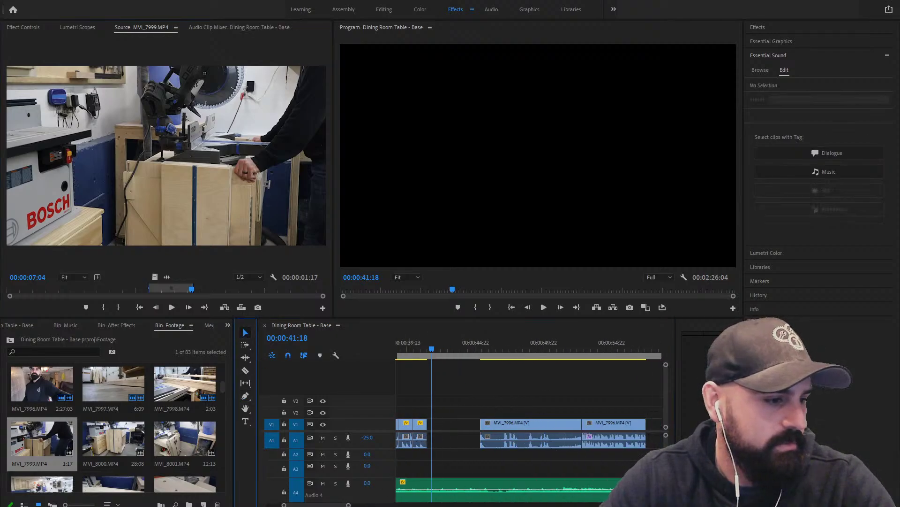
{"action": "left_click_drag", "start_coordinate": [354, 505], "coordinate": [413, 505]}
{"action": "left_click_drag", "start_coordinate": [585, 395], "coordinate": [515, 458]}
{"action": "left_click_drag", "start_coordinate": [535, 422], "coordinate": [605, 427]}
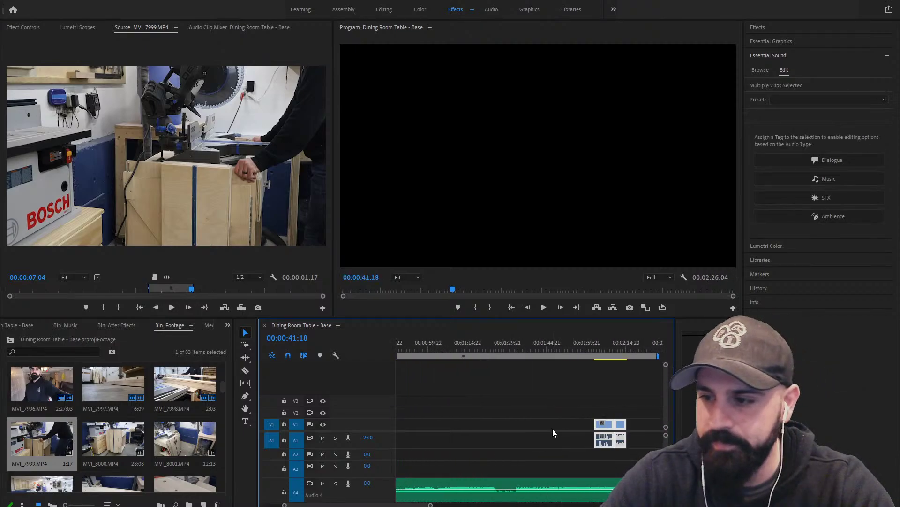
Place the marked MVI_7999.MP4 segment on V1 and A1 after the last MVI_7998.MP4 segment and close the gap between them
{"action": "scroll", "coordinate": [553, 428], "scroll_direction": "up", "scroll_amount": 5}
{"action": "left_click", "coordinate": [528, 350]}
{"action": "left_click_drag", "start_coordinate": [528, 350], "coordinate": [518, 350]}
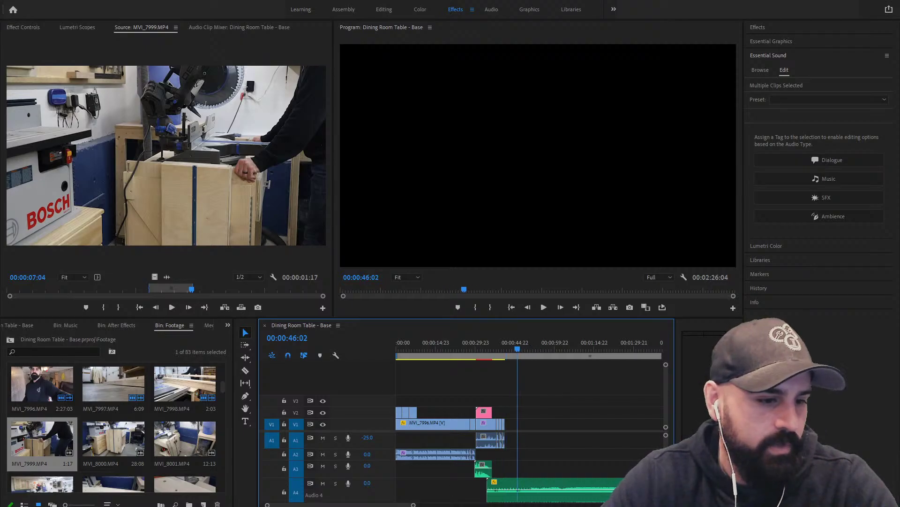
{"action": "key", "text": "equal"}
{"action": "key", "text": "equal"}
{"action": "left_click_drag", "start_coordinate": [167, 155], "coordinate": [484, 424]}
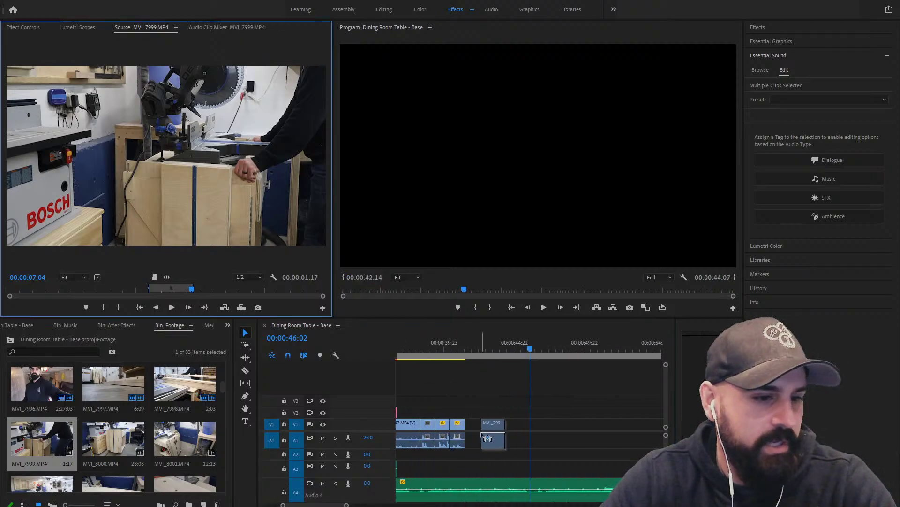
{"action": "left_click", "coordinate": [472, 427]}
{"action": "key", "text": "Delete"}
Play back the MVI_7999.MP4 segment against the music and trim its end to 00:00:42:13
{"action": "left_click_drag", "start_coordinate": [472, 356], "coordinate": [458, 342]}
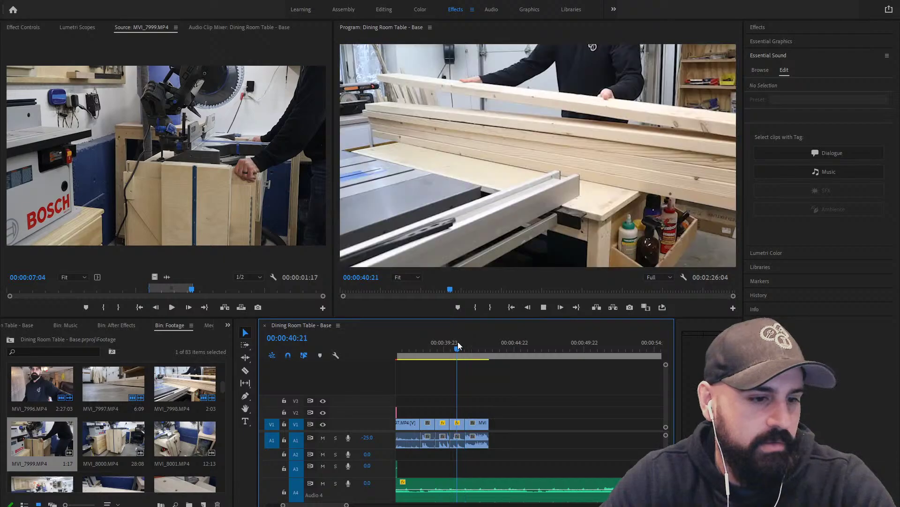
{"action": "key", "text": "space"}
{"action": "key", "text": "space"}
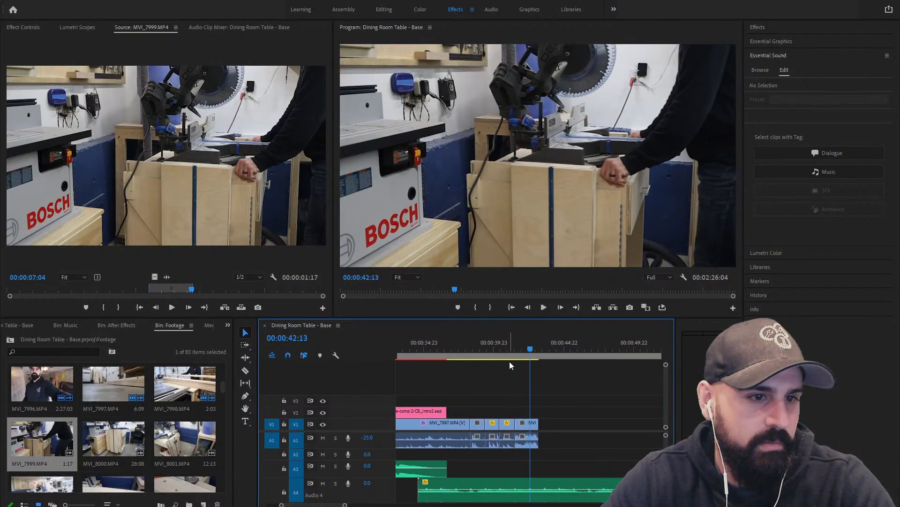
{"action": "key", "text": "="}
{"action": "key", "text": "="}
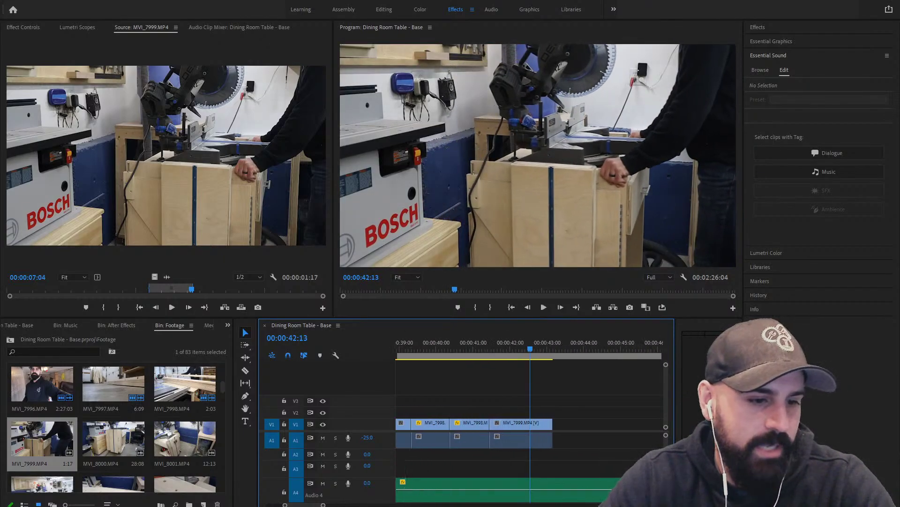
{"action": "left_click", "coordinate": [508, 356]}
{"action": "key", "text": "space"}
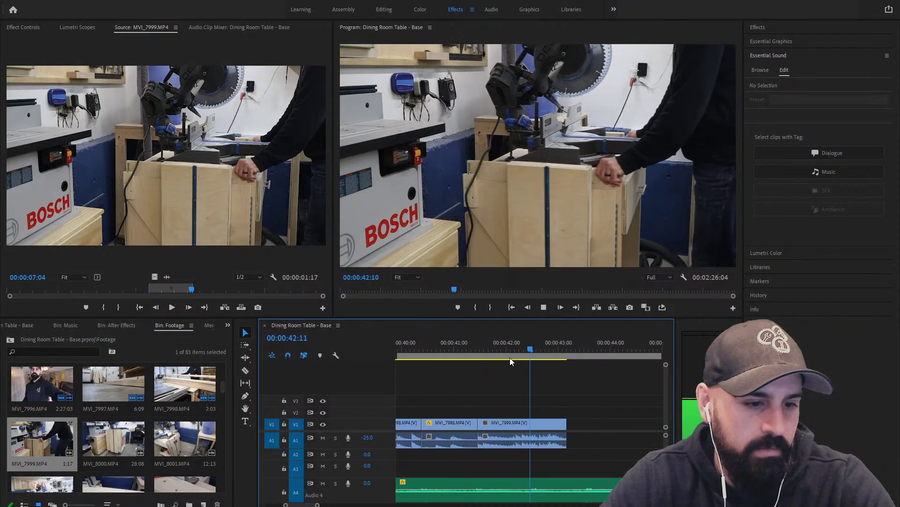
{"action": "left_click", "coordinate": [525, 350]}
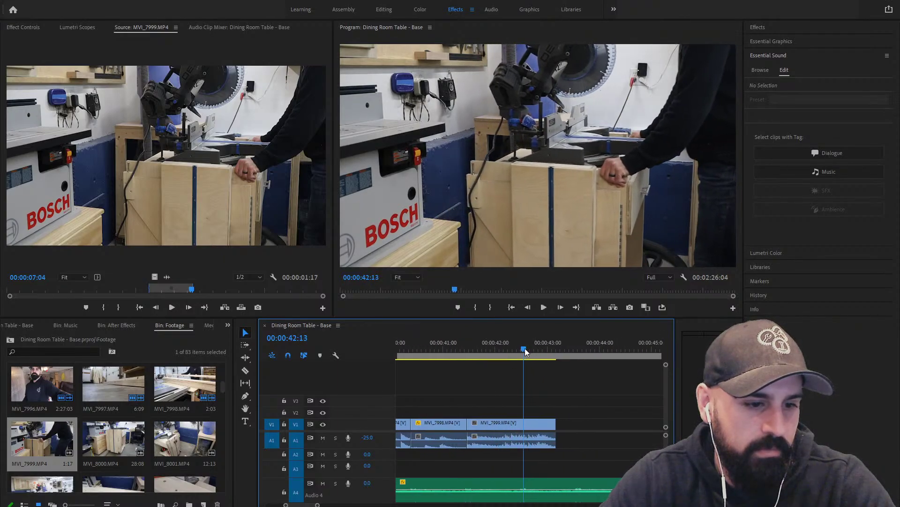
{"action": "left_click", "coordinate": [540, 436]}
{"action": "key", "text": "ctrl+k"}
{"action": "left_click", "coordinate": [544, 428]}
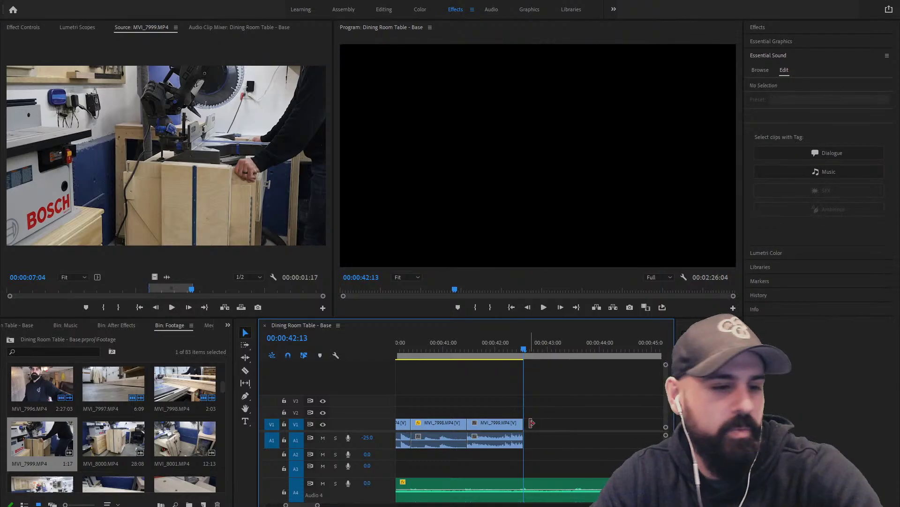
{"action": "key", "text": "Delete"}
Mark MVI_8000.MP4 from 00:00:05:20 to 00:00:07:02 and place the segment on V1 and A1 directly after the cut at 00:00:42:13
{"action": "double_click", "coordinate": [113, 438]}
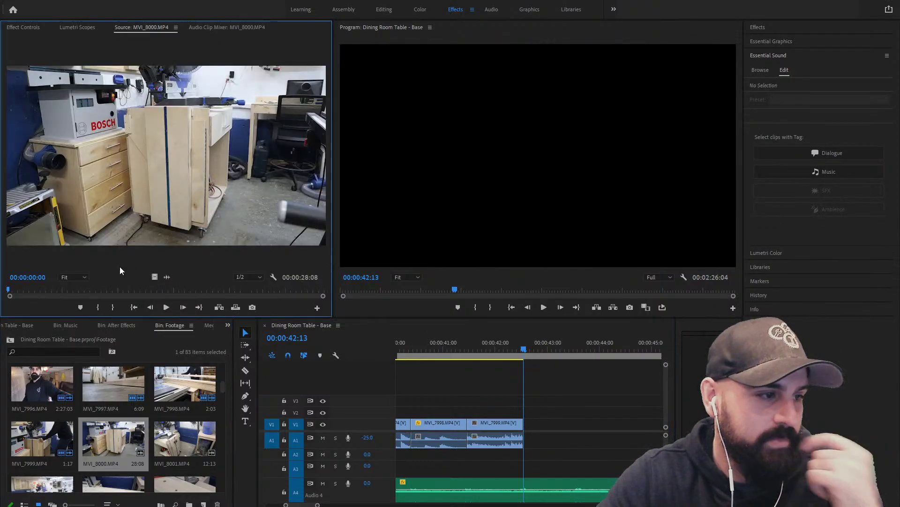
{"action": "left_click_drag", "start_coordinate": [95, 289], "coordinate": [75, 290]}
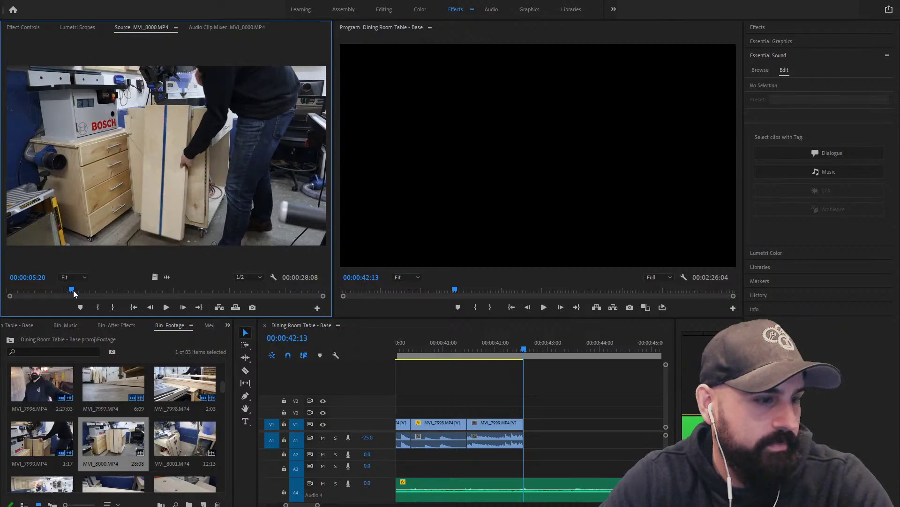
{"action": "key", "text": "i"}
{"action": "key", "text": "space"}
{"action": "key", "text": "space"}
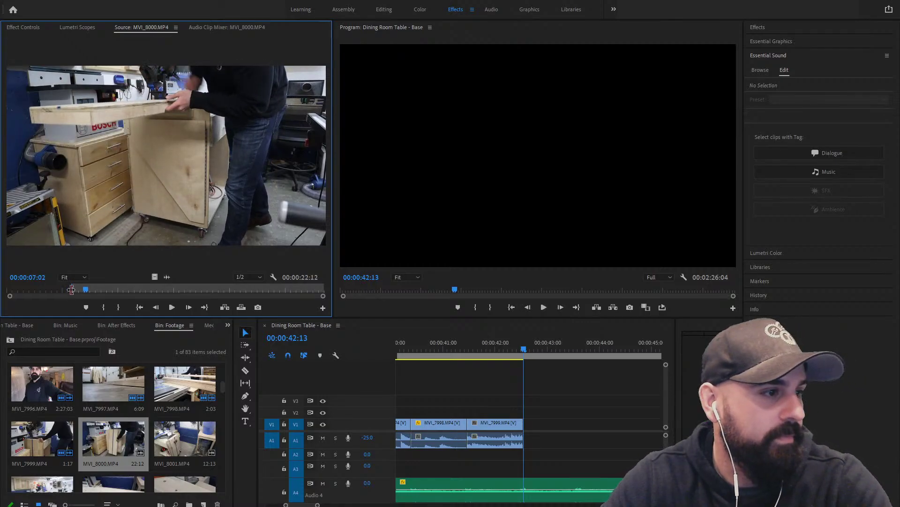
{"action": "key", "text": "o"}
{"action": "left_click_drag", "start_coordinate": [240, 205], "coordinate": [524, 425]}
Play back the MVI_8000.MP4 segment against the music and trim its end to 00:00:43:13
{"action": "key", "text": "space"}
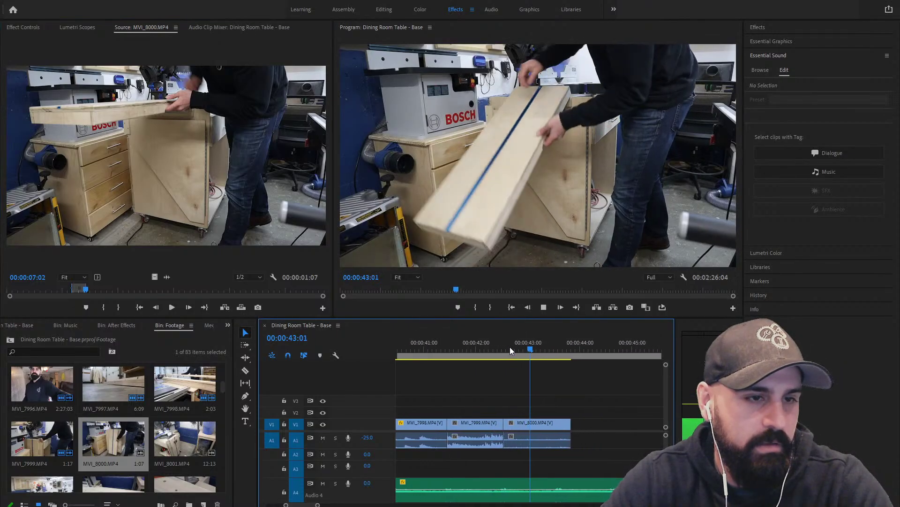
{"action": "key", "text": "space"}
{"action": "left_click_drag", "start_coordinate": [531, 353], "coordinate": [525, 354]}
{"action": "left_click", "coordinate": [514, 430]}
{"action": "key", "text": "ctrl+k"}
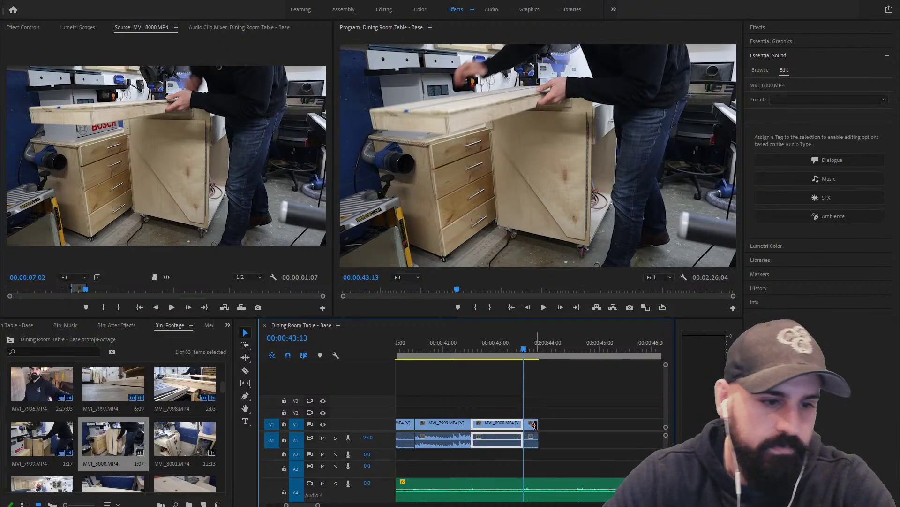
{"action": "left_click", "coordinate": [531, 424]}
{"action": "key", "text": "Delete"}
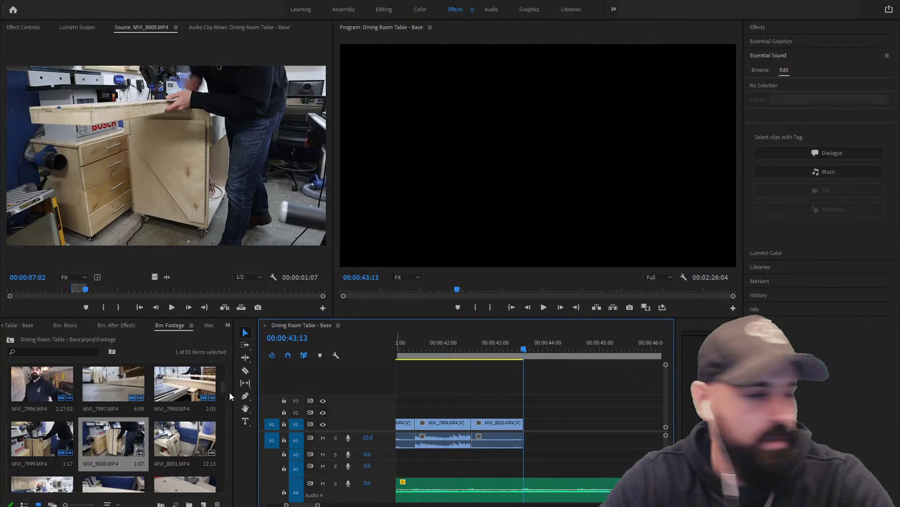
Preview the start of MVI_8001.MP4 where the board is tipped over, and replay the end of the MVI_8000.MP4 segment against the music
{"action": "left_click", "coordinate": [186, 439]}
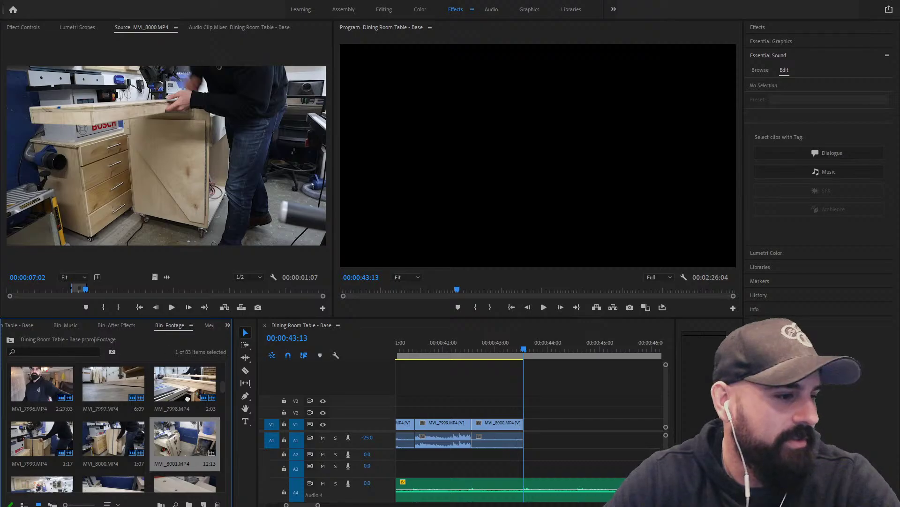
{"action": "left_click", "coordinate": [121, 289]}
{"action": "left_click_drag", "start_coordinate": [122, 289], "coordinate": [82, 290]}
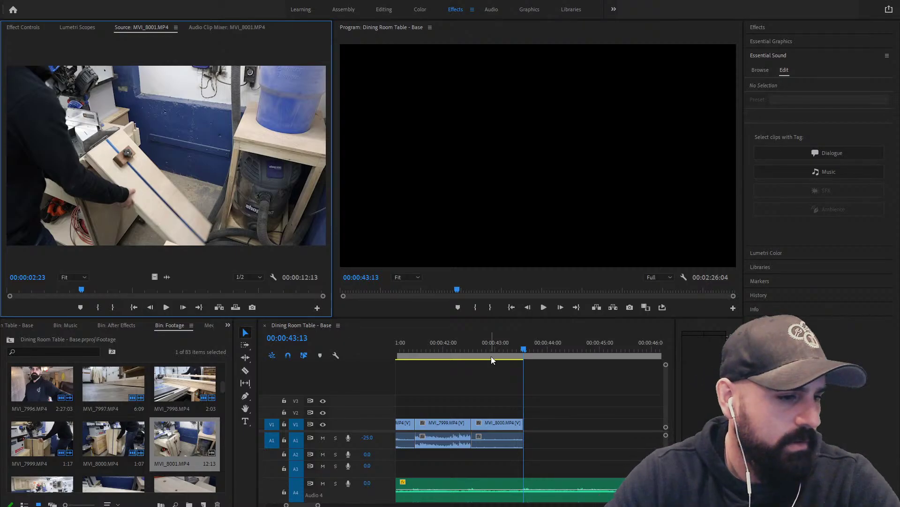
{"action": "left_click", "coordinate": [471, 351]}
{"action": "key", "text": "space"}
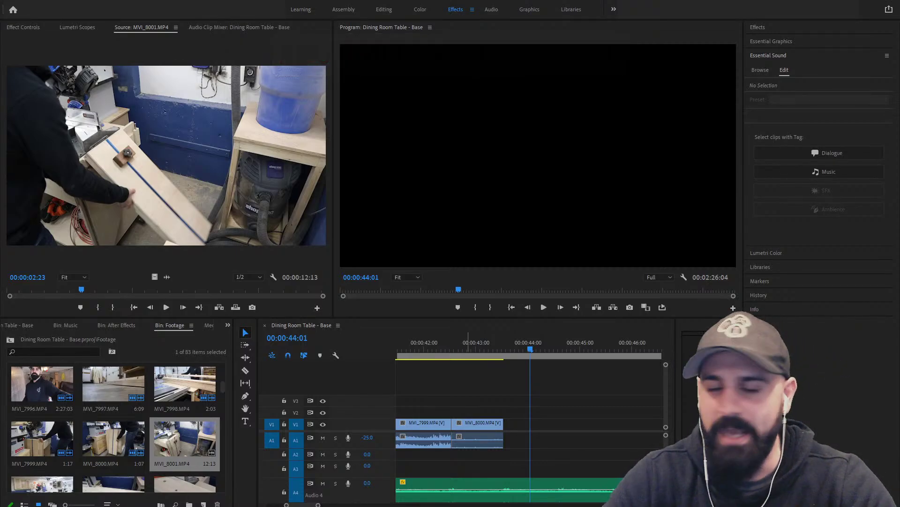
{"action": "left_click_drag", "start_coordinate": [444, 343], "coordinate": [433, 344]}
{"action": "key", "text": "space"}
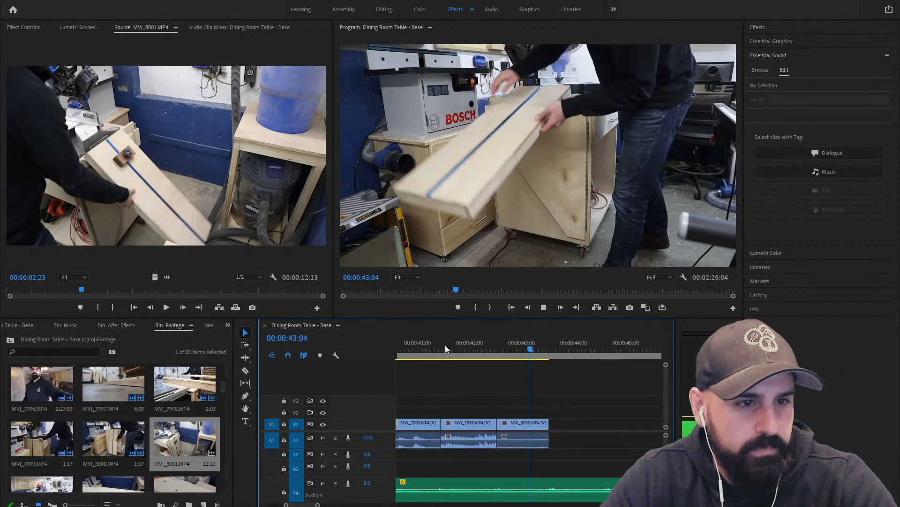
{"action": "key", "text": "space"}
{"action": "scroll", "coordinate": [147, 397], "scroll_direction": "down", "scroll_amount": 1}
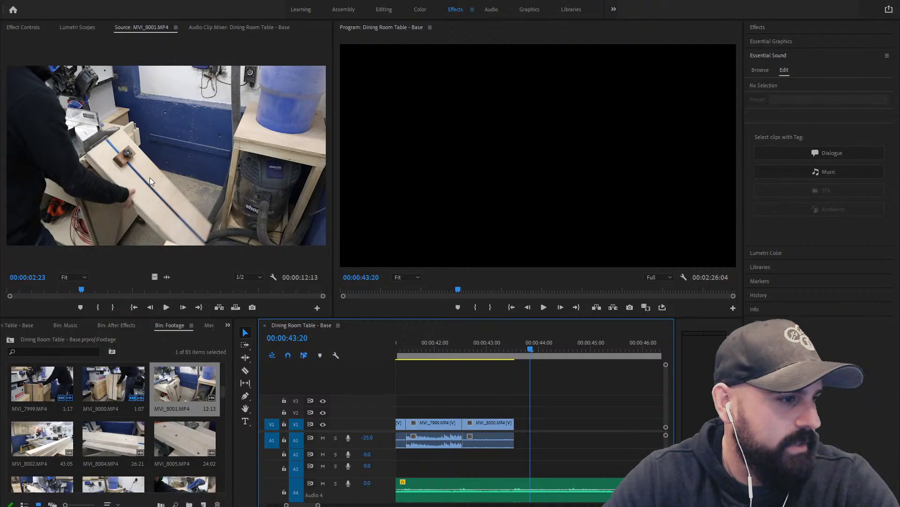
Mark a 1:14 segment of MVI_8001.MP4 ending at 00:00:04:04 and place it on V1 and A1 directly after the MVI_8000.MP4 segment
{"action": "left_click_drag", "start_coordinate": [86, 289], "coordinate": [64, 294]}
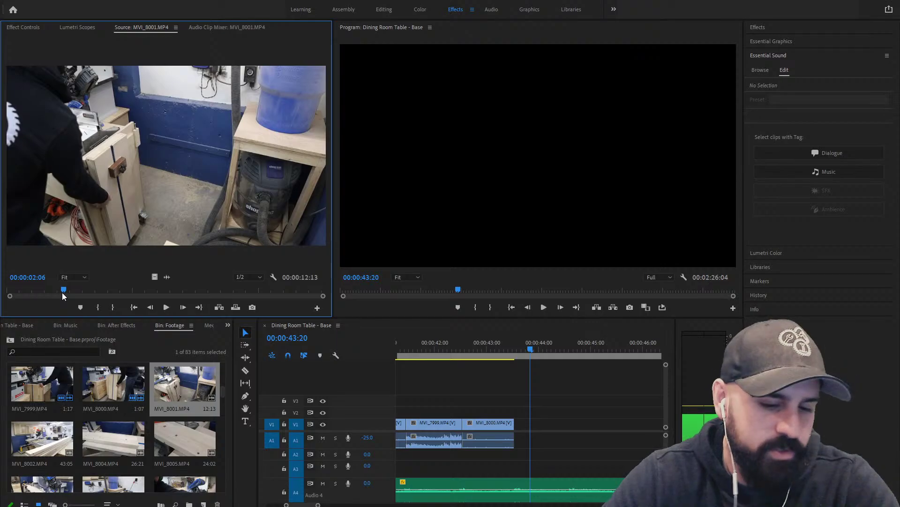
{"action": "key", "text": "i"}
{"action": "key", "text": "space"}
{"action": "key", "text": "space"}
{"action": "left_click", "coordinate": [74, 289]}
{"action": "key", "text": "i"}
{"action": "key", "text": "space"}
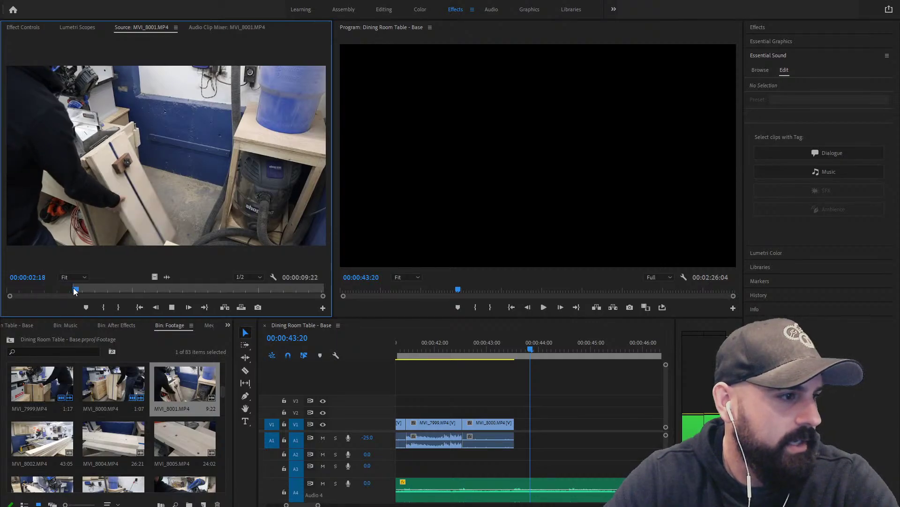
{"action": "key", "text": "space"}
{"action": "key", "text": "o"}
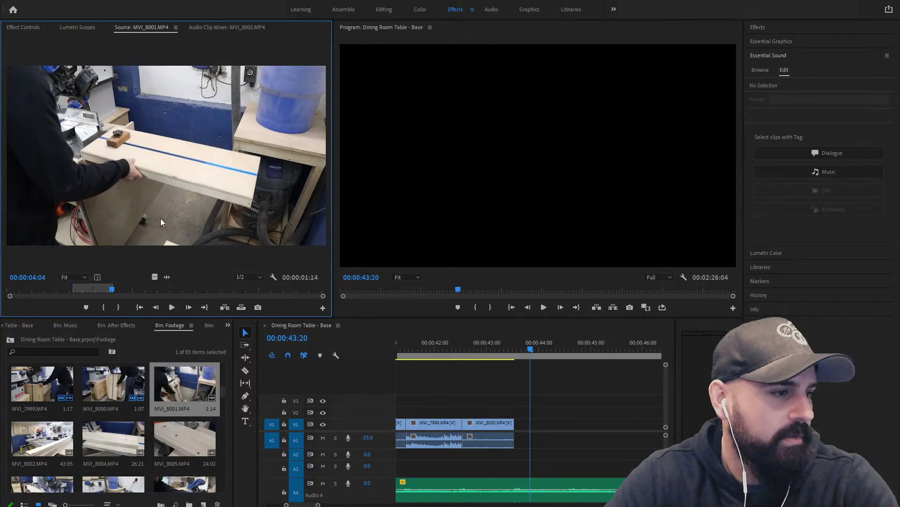
{"action": "left_click_drag", "start_coordinate": [161, 224], "coordinate": [518, 435]}
Play back the MVI_8001.MP4 segment against the music and trim its end to 00:00:44:14
{"action": "left_click", "coordinate": [497, 342]}
{"action": "key", "text": "space"}
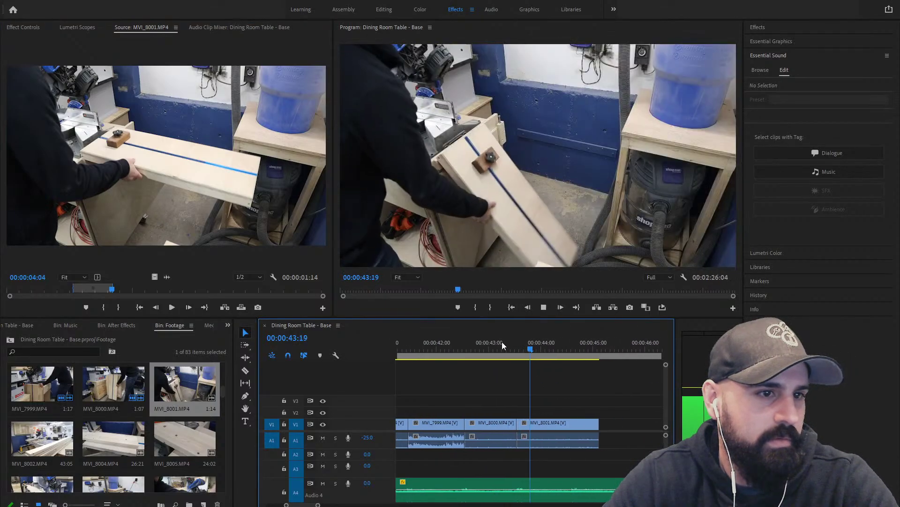
{"action": "key", "text": "space"}
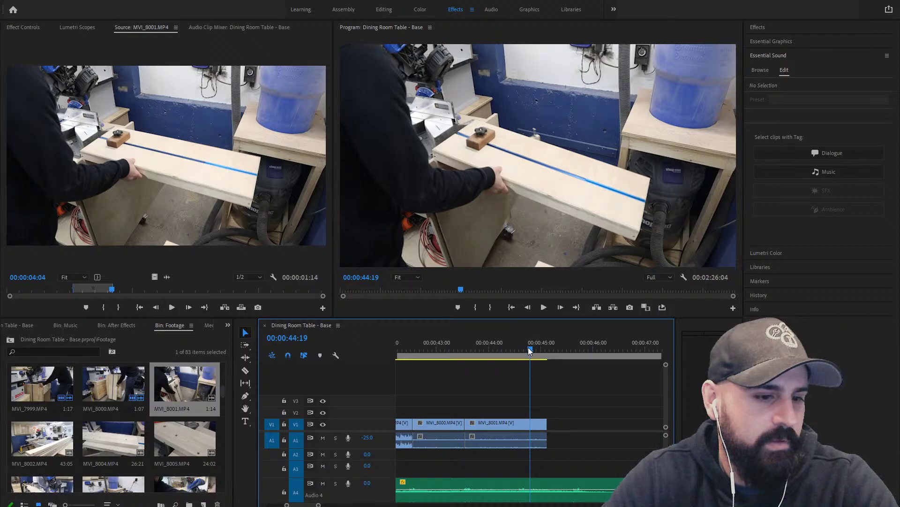
{"action": "left_click_drag", "start_coordinate": [529, 350], "coordinate": [519, 354]}
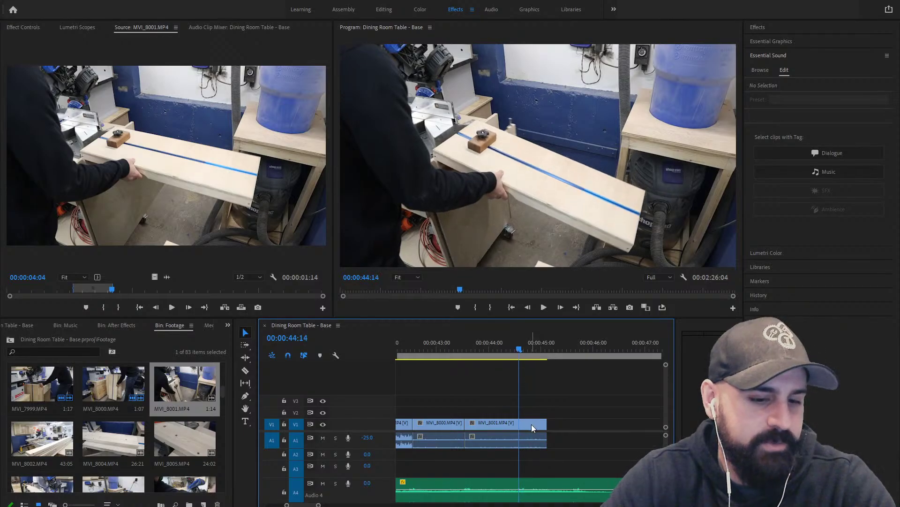
{"action": "left_click", "coordinate": [530, 424]}
{"action": "key", "text": "w"}
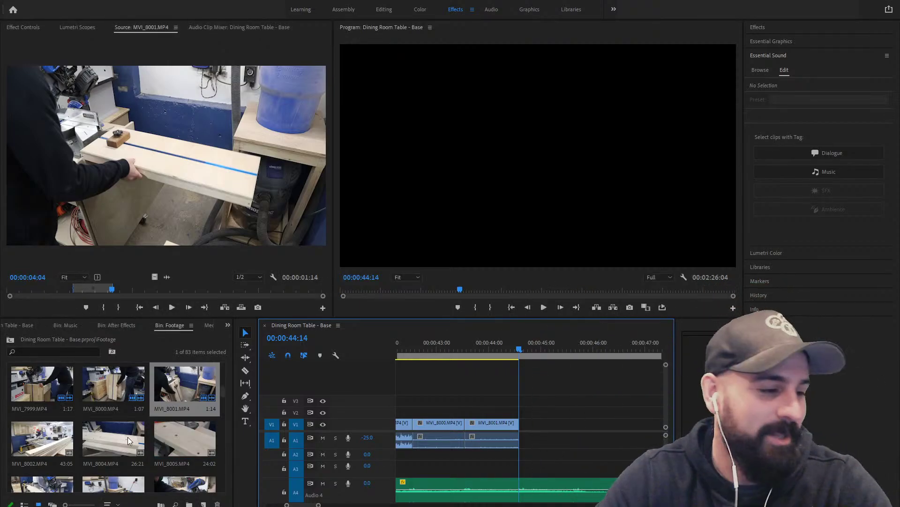
Find the table saw footage and skim through MVI_8016.MP4 and MVI_8017.MP4 for usable cutting shots
{"action": "scroll", "coordinate": [98, 444], "scroll_direction": "down", "scroll_amount": 2}
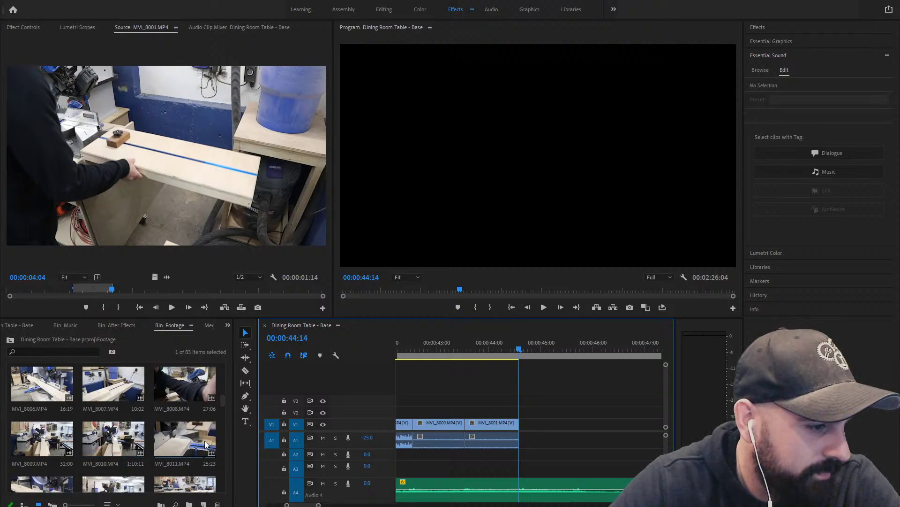
{"action": "scroll", "coordinate": [187, 439], "scroll_direction": "down", "scroll_amount": 2}
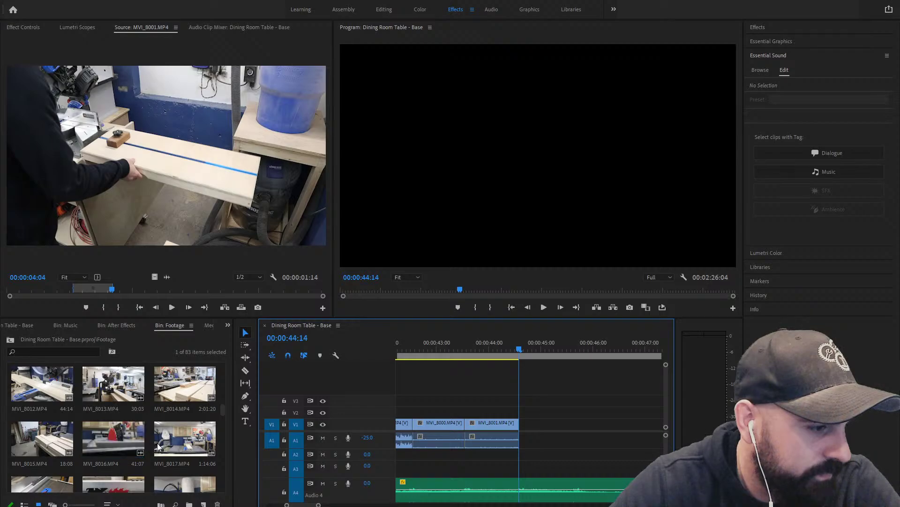
{"action": "double_click", "coordinate": [121, 436]}
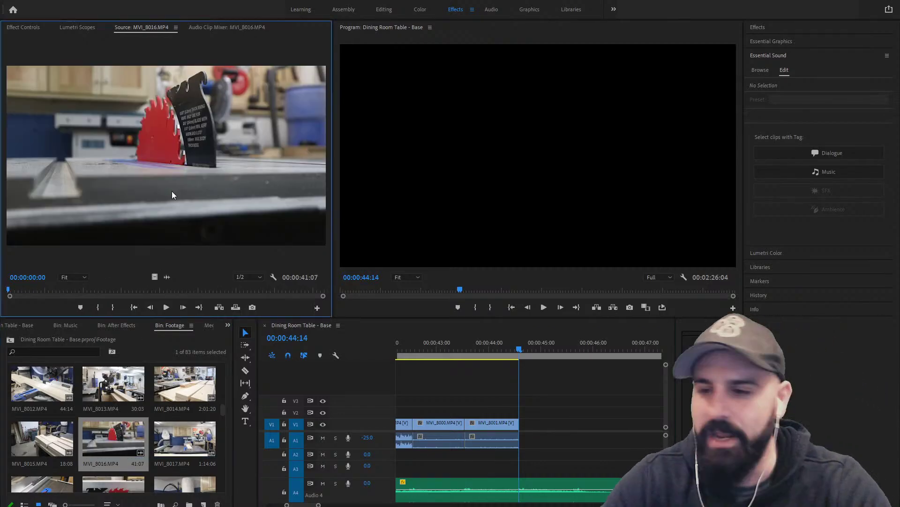
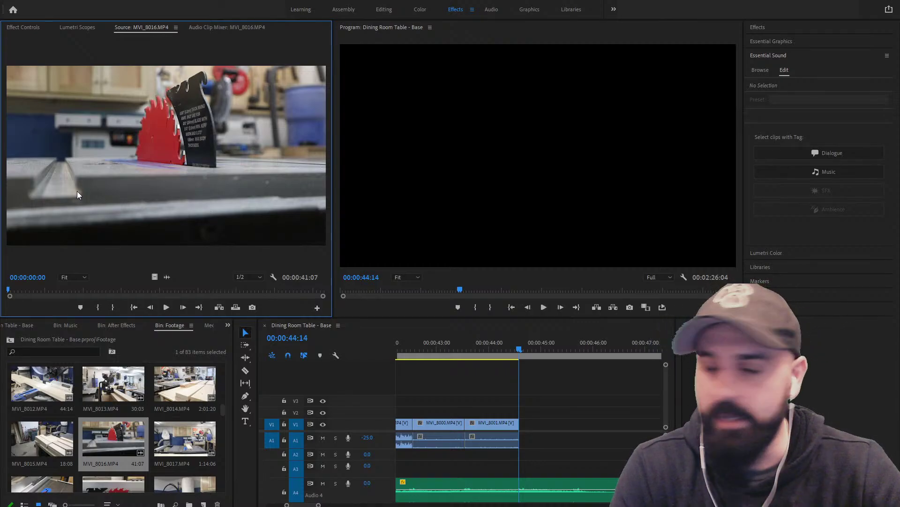
{"action": "scroll", "coordinate": [155, 412], "scroll_direction": "down", "scroll_amount": 1}
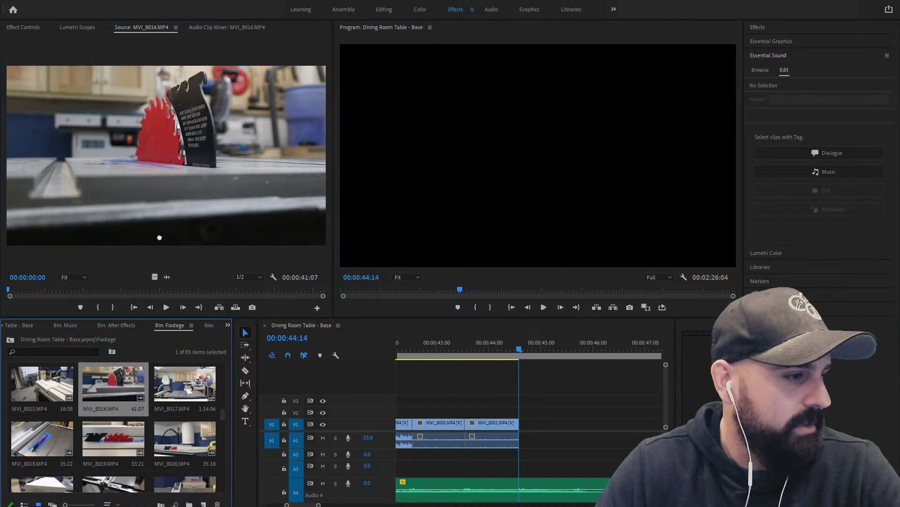
{"action": "left_click_drag", "start_coordinate": [24, 288], "coordinate": [30, 288]}
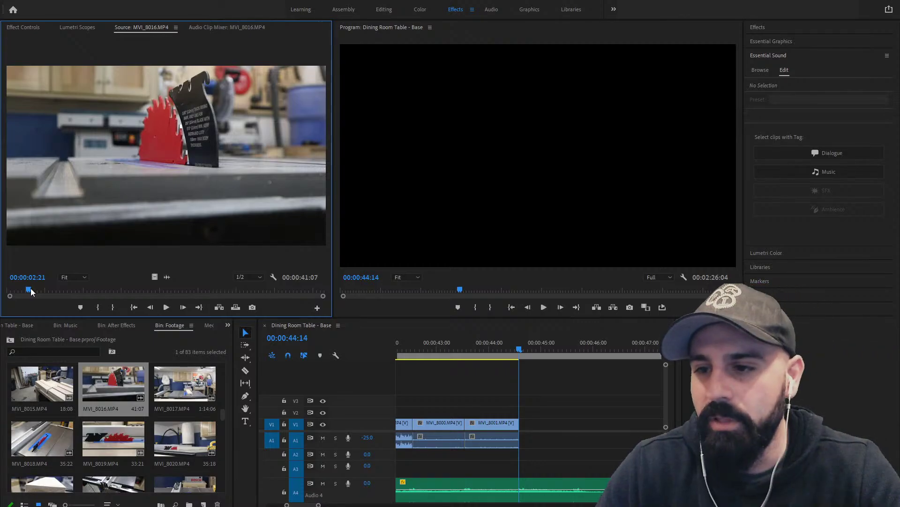
{"action": "left_click_drag", "start_coordinate": [30, 288], "coordinate": [279, 278]}
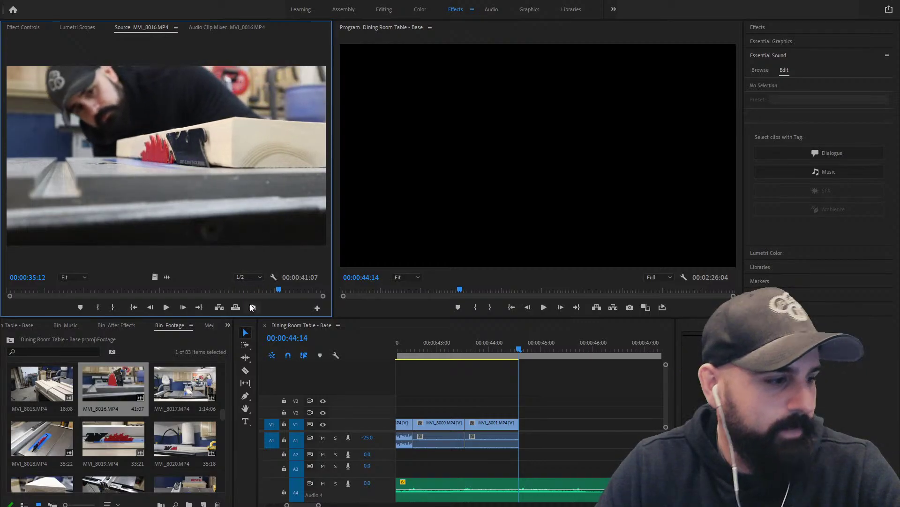
{"action": "double_click", "coordinate": [192, 392]}
{"action": "left_click_drag", "start_coordinate": [89, 290], "coordinate": [239, 288]}
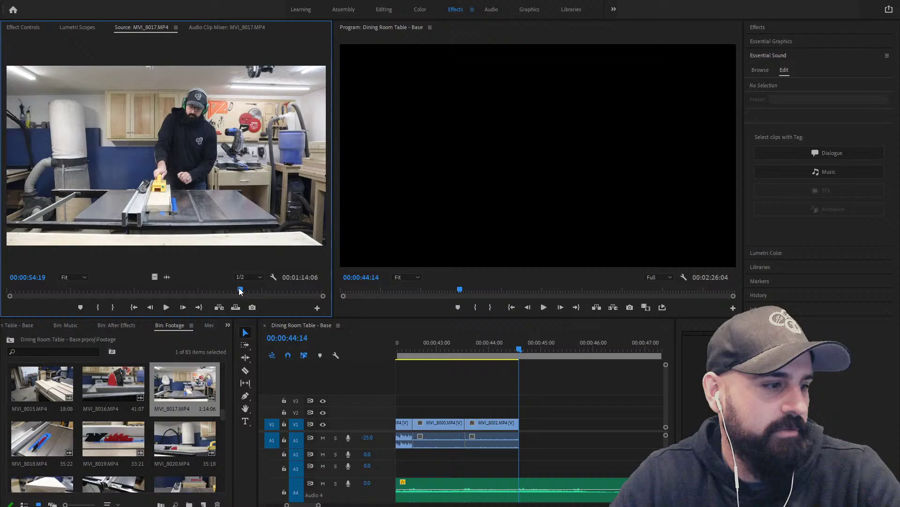
Compare the table saw close-ups MVI_8018.MP4 and MVI_8019.MP4 by skimming and playing the passages where the board meets the blade
{"action": "double_click", "coordinate": [49, 439]}
{"action": "left_click_drag", "start_coordinate": [79, 290], "coordinate": [199, 267]}
{"action": "double_click", "coordinate": [113, 438]}
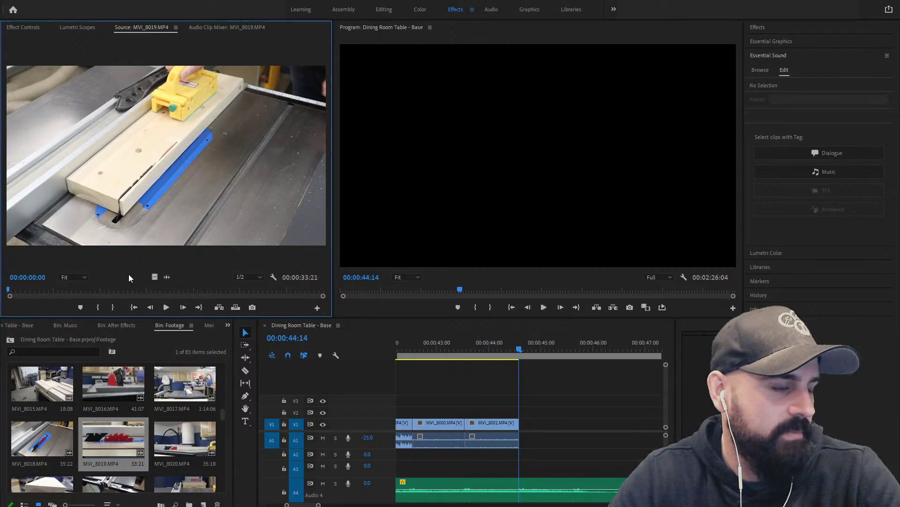
{"action": "double_click", "coordinate": [46, 426]}
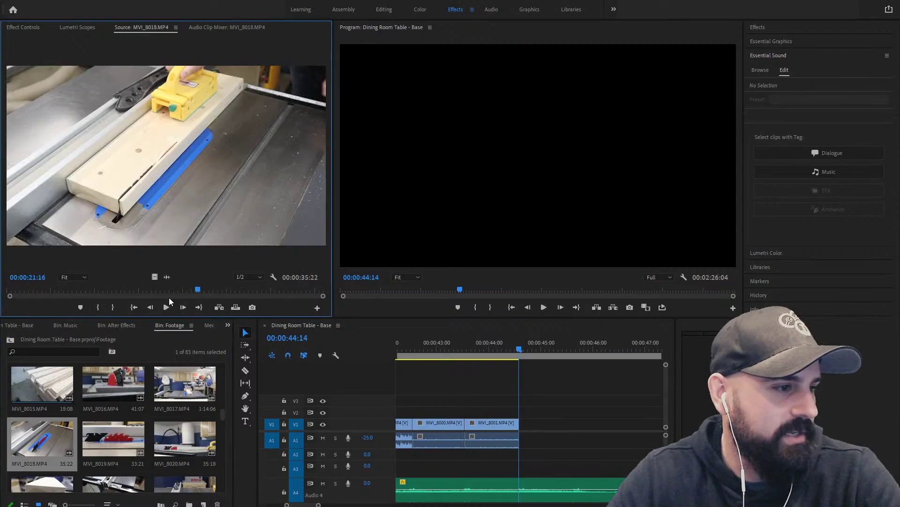
{"action": "left_click_drag", "start_coordinate": [170, 289], "coordinate": [183, 288]}
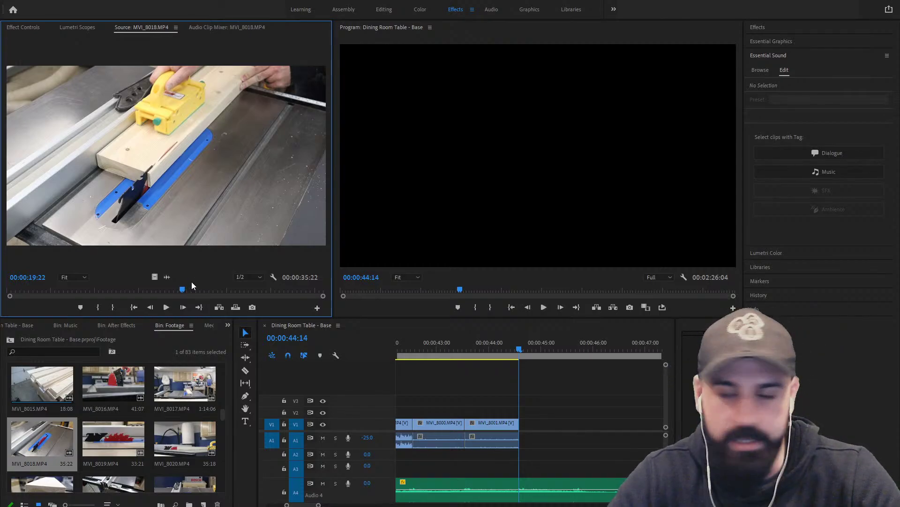
{"action": "key", "text": "space"}
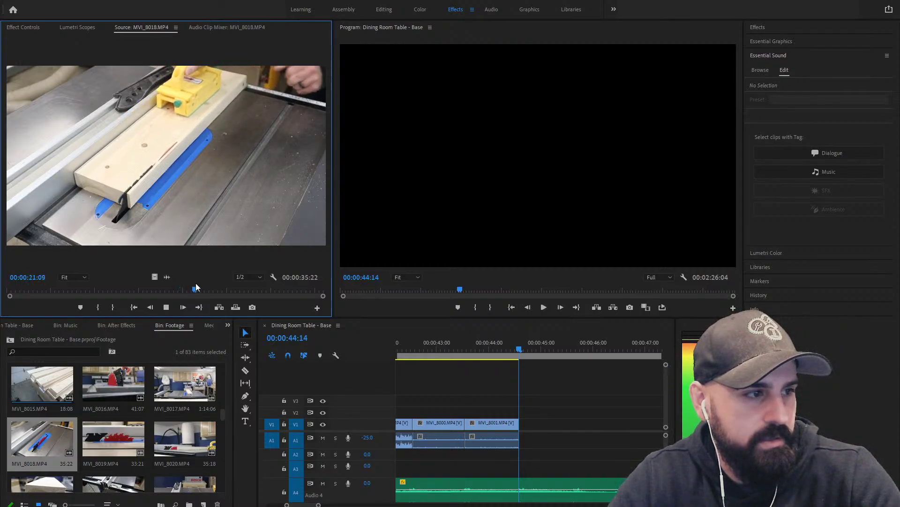
{"action": "key", "text": "space"}
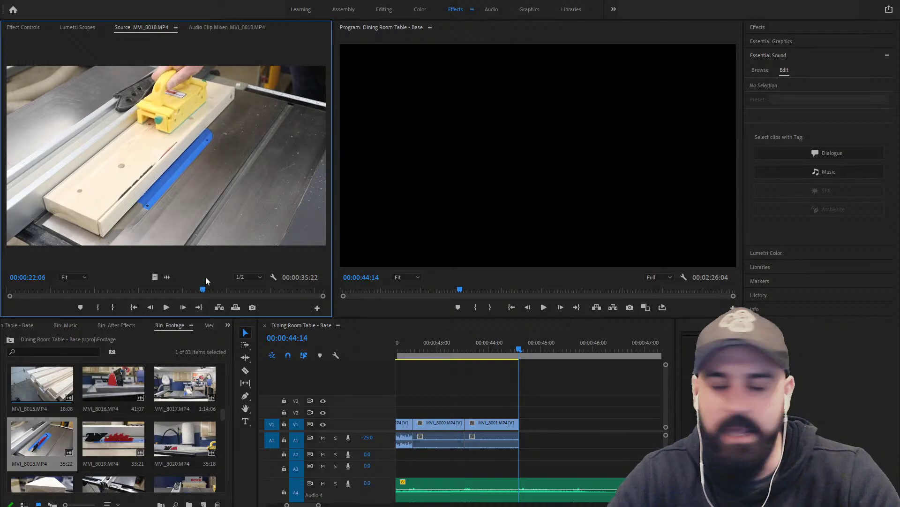
{"action": "left_click", "coordinate": [108, 437]}
{"action": "left_click_drag", "start_coordinate": [145, 227], "coordinate": [143, 235]}
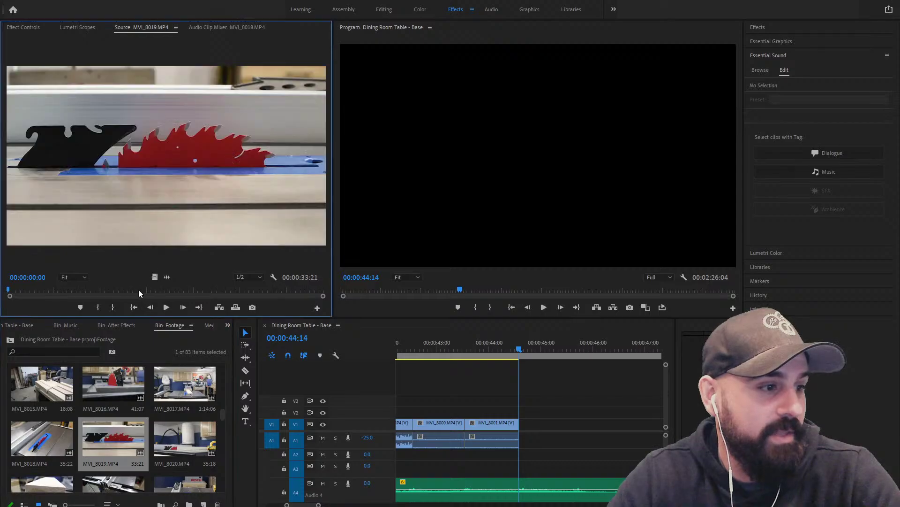
{"action": "left_click_drag", "start_coordinate": [147, 294], "coordinate": [187, 289]}
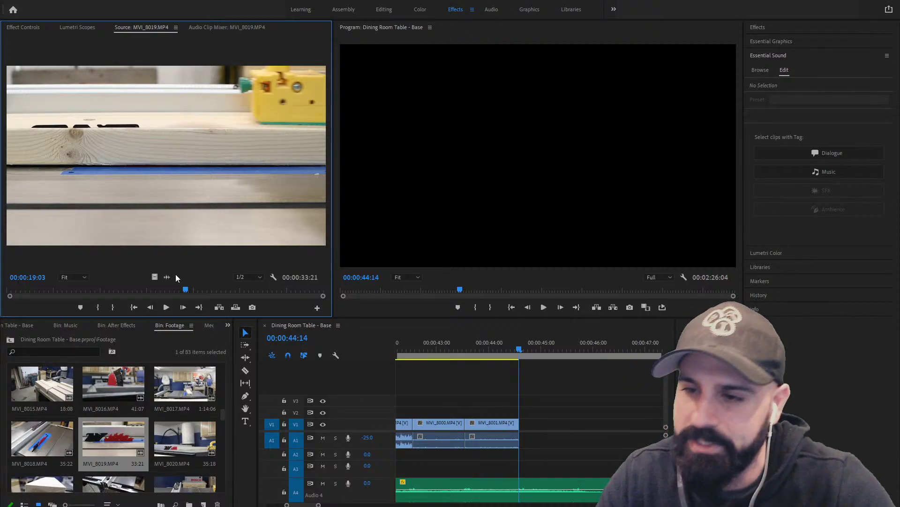
Mark a 1:09 segment of MVI_8018.MP4 ending at 00:00:20:12 and place it on V1 and A1 beyond the cut at 00:00:44:14, leaving a gap
{"action": "scroll", "coordinate": [543, 437], "scroll_direction": "down", "scroll_amount": 2}
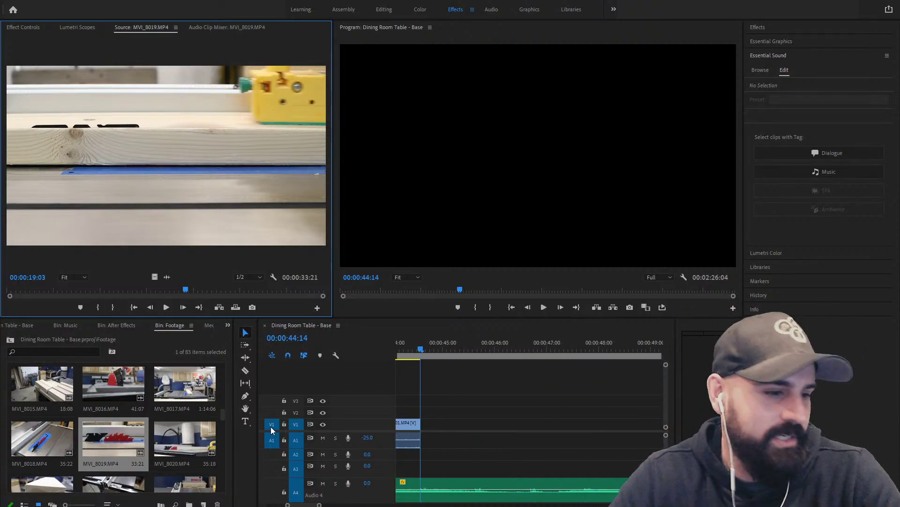
{"action": "left_click", "coordinate": [71, 432]}
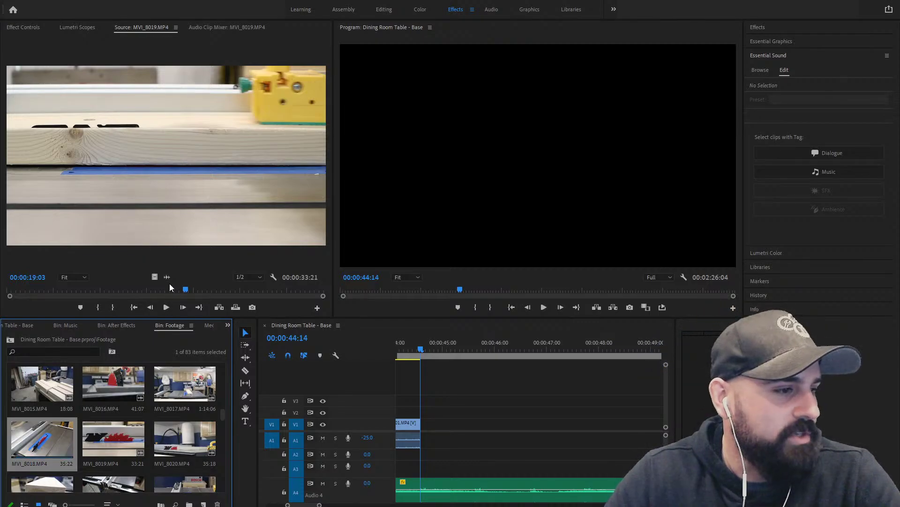
{"action": "double_click", "coordinate": [40, 440]}
{"action": "left_click_drag", "start_coordinate": [155, 294], "coordinate": [177, 292]}
{"action": "key", "text": "i"}
{"action": "key", "text": "space"}
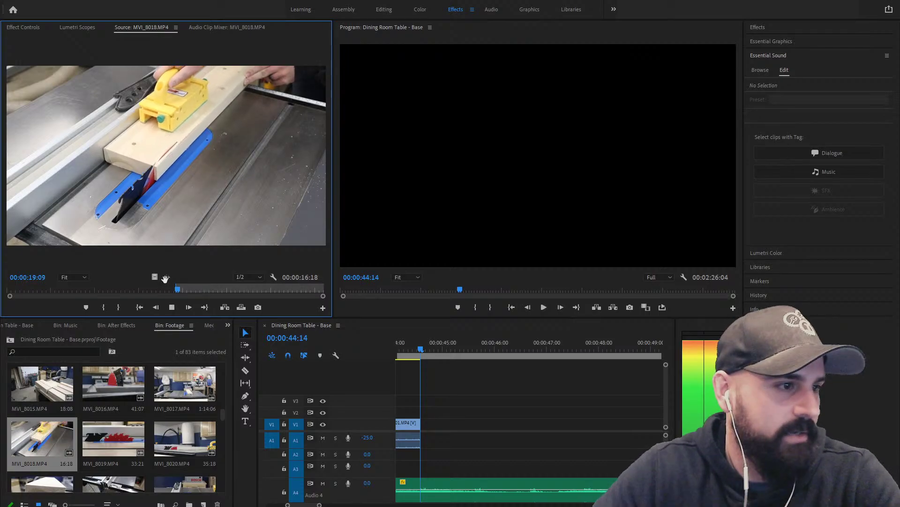
{"action": "key", "text": "space"}
{"action": "key", "text": "o"}
{"action": "left_click_drag", "start_coordinate": [208, 192], "coordinate": [518, 398]}
Mark a 1:18 segment of MVI_8019.MP4 ending at 00:00:15:06 as the board is pushed through the blade
{"action": "double_click", "coordinate": [113, 438]}
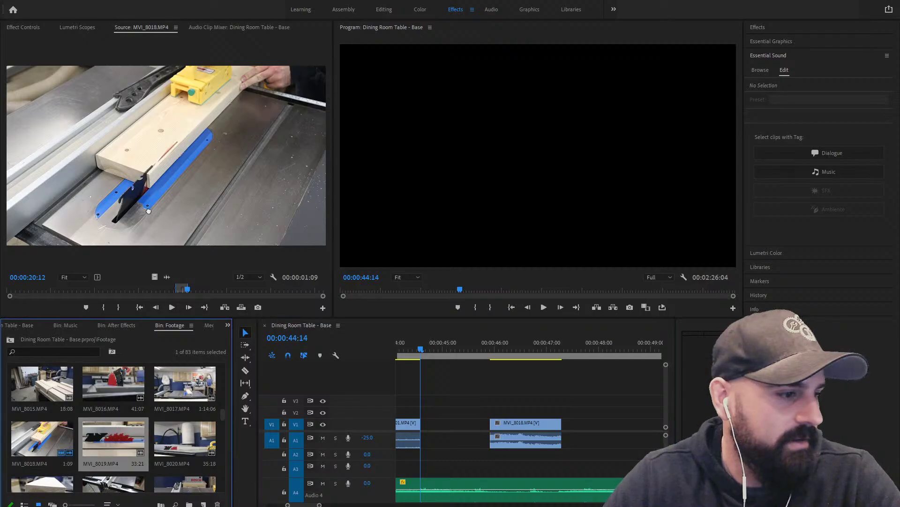
{"action": "left_click_drag", "start_coordinate": [170, 293], "coordinate": [138, 292]}
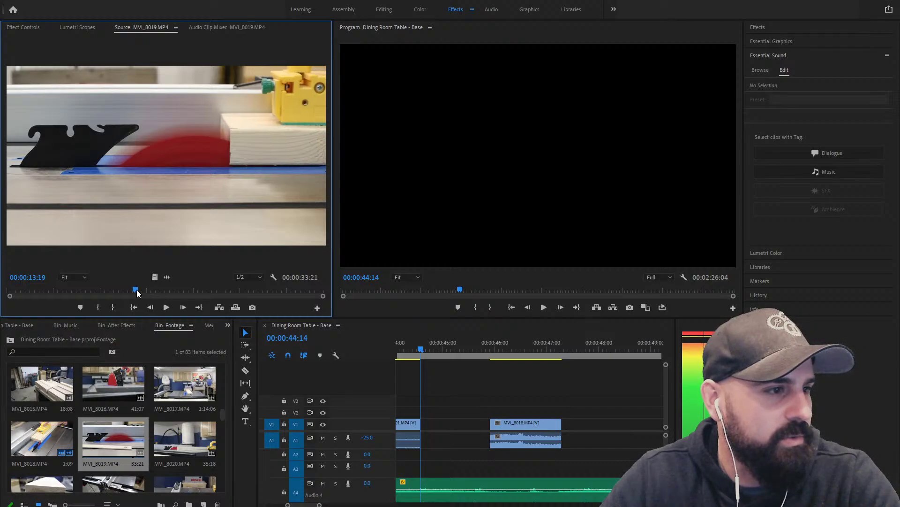
{"action": "key", "text": "i"}
{"action": "key", "text": "space"}
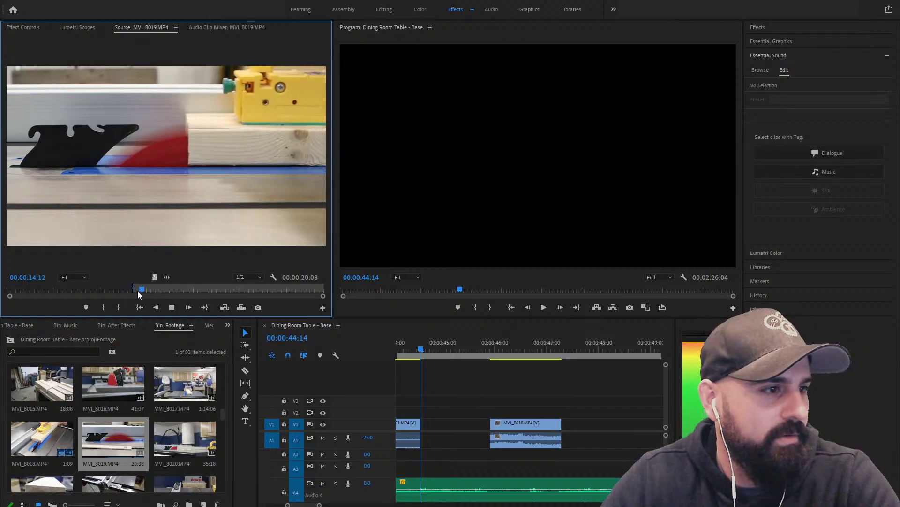
{"action": "key", "text": "o"}
{"action": "key", "text": "space"}
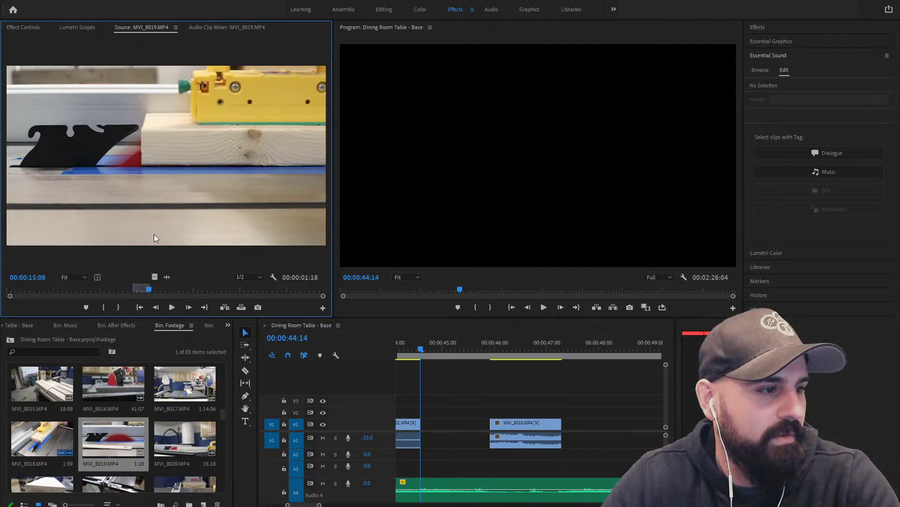
Delete the MVI_8018.MP4 clip beyond the gap and place the 1:18 segment of MVI_8019.MP4 there on V1 and A1
{"action": "left_click", "coordinate": [527, 423]}
{"action": "key", "text": "Delete"}
{"action": "left_click_drag", "start_coordinate": [298, 238], "coordinate": [318, 402]}
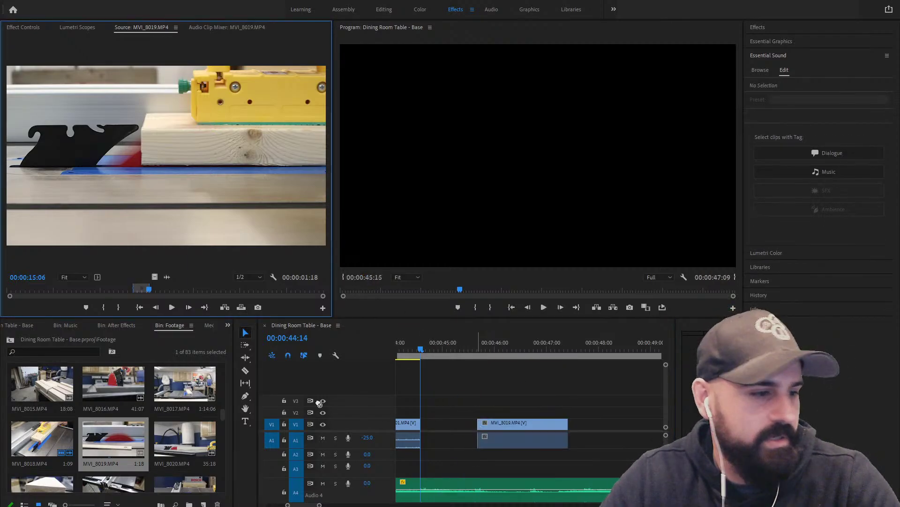
Mark a 1:06 segment of MVI_8018.MP4 starting at about 00:00:21:17 and place it directly after the MVI_8019.MP4 clip on V1 and A1
{"action": "double_click", "coordinate": [42, 438]}
{"action": "left_click", "coordinate": [194, 292]}
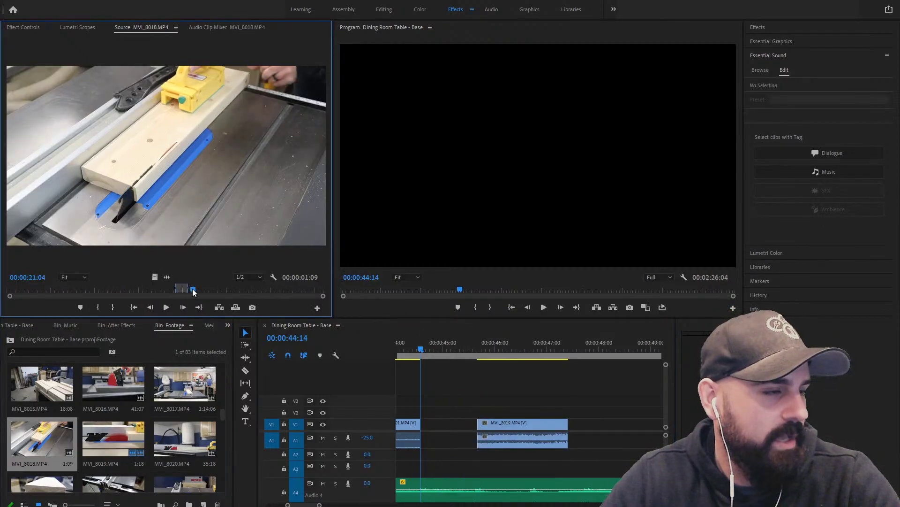
{"action": "left_click_drag", "start_coordinate": [193, 292], "coordinate": [197, 293]}
{"action": "key", "text": "i"}
{"action": "key", "text": "space"}
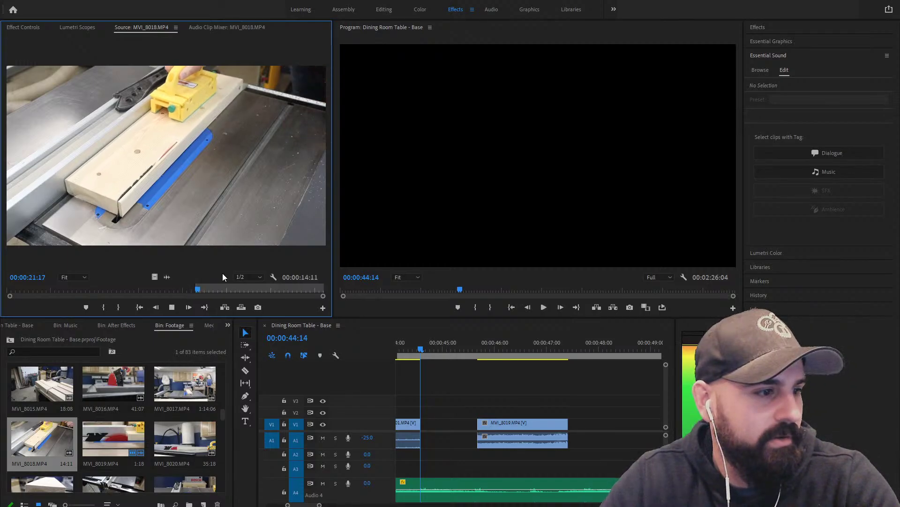
{"action": "key", "text": "o"}
{"action": "left_click_drag", "start_coordinate": [219, 205], "coordinate": [574, 437]}
Skim MVI_8020.MP4 and play the passage where the board clears the blade and the offcut stands upright
{"action": "double_click", "coordinate": [184, 438]}
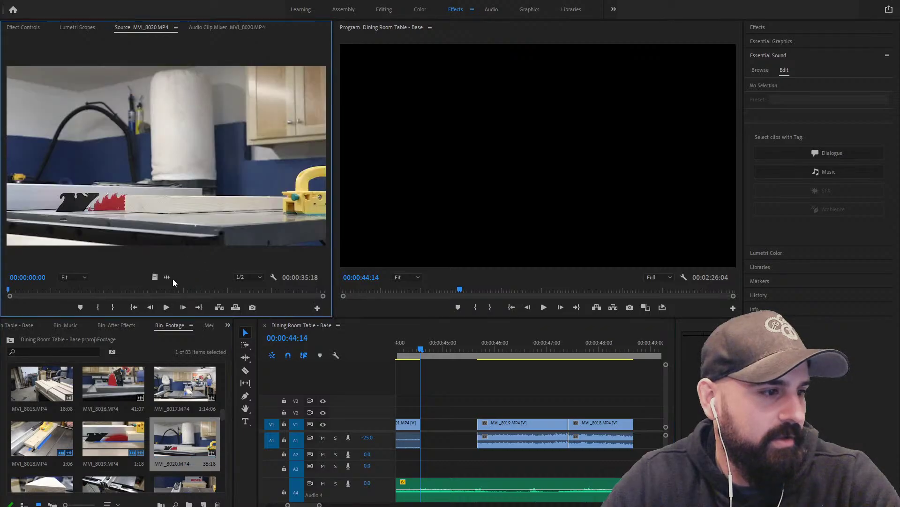
{"action": "left_click", "coordinate": [189, 291]}
{"action": "left_click_drag", "start_coordinate": [189, 292], "coordinate": [173, 293]}
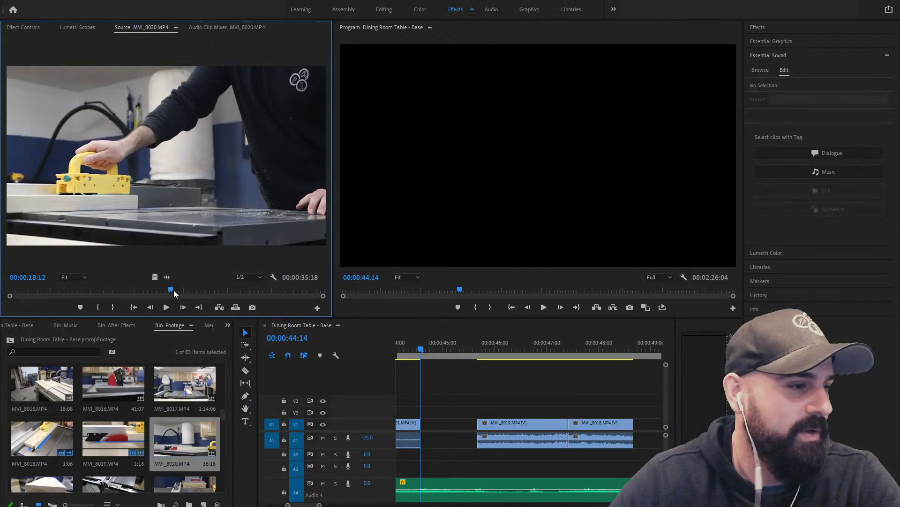
{"action": "left_click_drag", "start_coordinate": [174, 290], "coordinate": [161, 290]}
{"action": "key", "text": "space"}
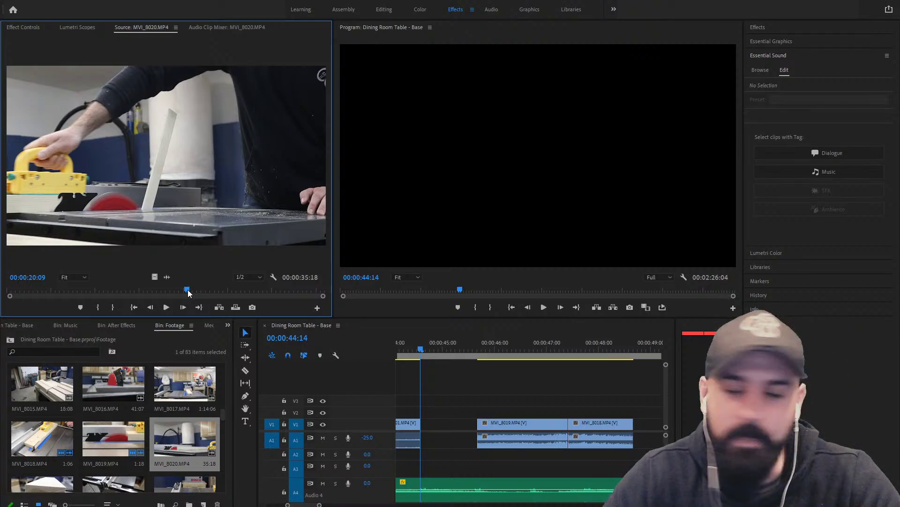
{"action": "key", "text": "space"}
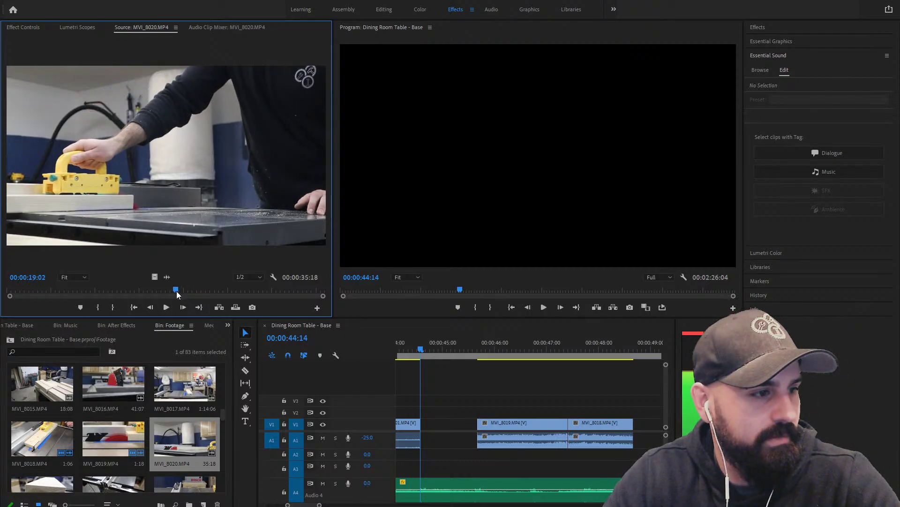
{"action": "left_click", "coordinate": [174, 291]}
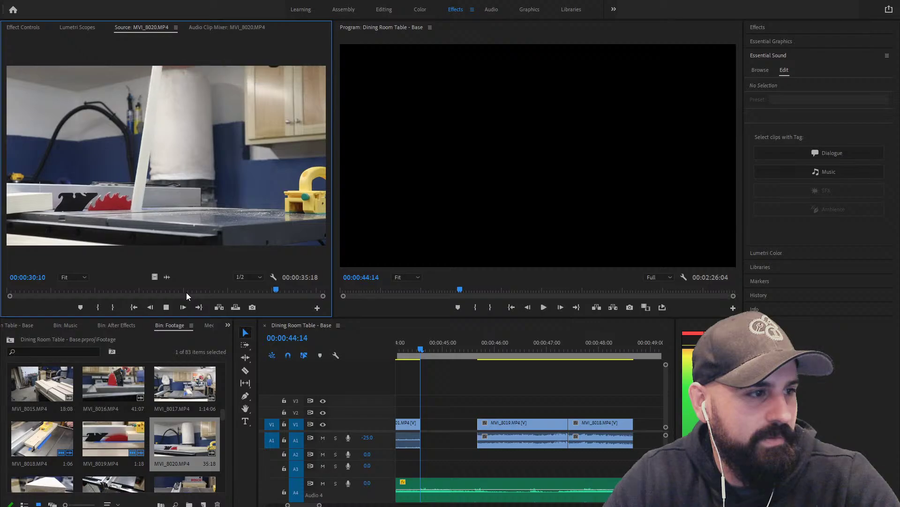
{"action": "key", "text": "space"}
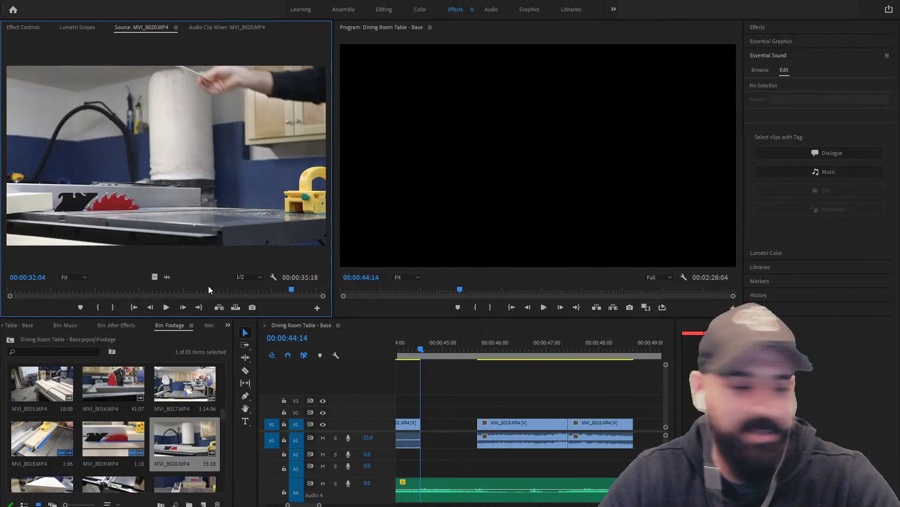
Play the sequence across the MVI_8019.MP4 and MVI_8018.MP4 clips to check the cut between them
{"action": "left_click_drag", "start_coordinate": [551, 344], "coordinate": [473, 345]}
{"action": "key", "text": "space"}
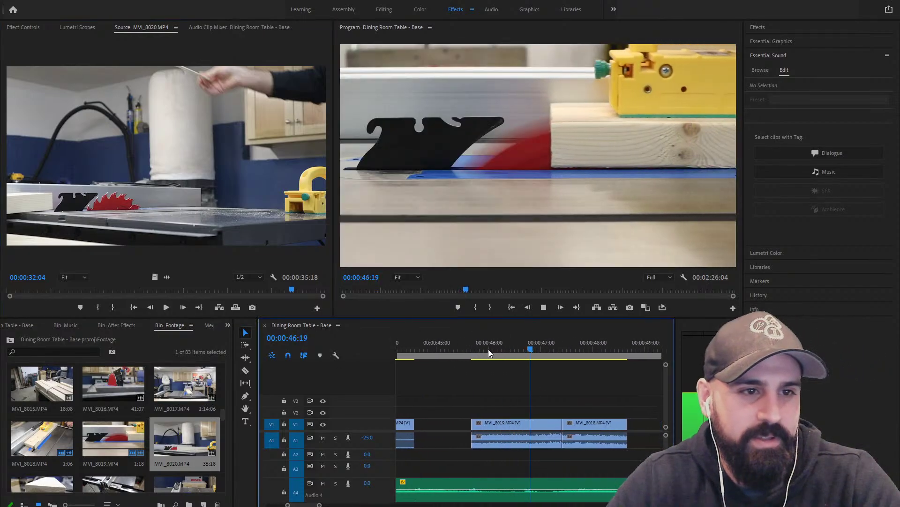
{"action": "key", "text": "space"}
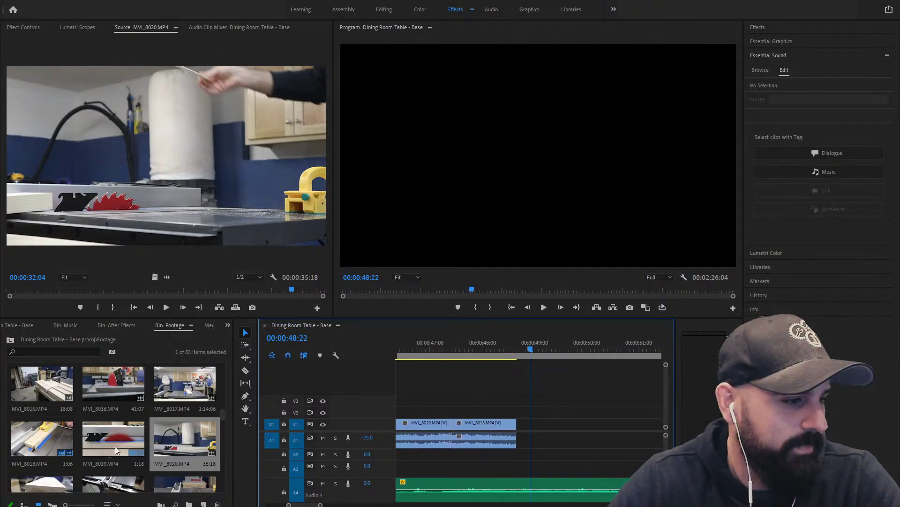
Mark a 2:22 segment of MVI_8020.MP4 ending at 00:00:20:19 and place it directly after the MVI_8018.MP4 clip on V1 and A1
{"action": "left_click", "coordinate": [191, 278]}
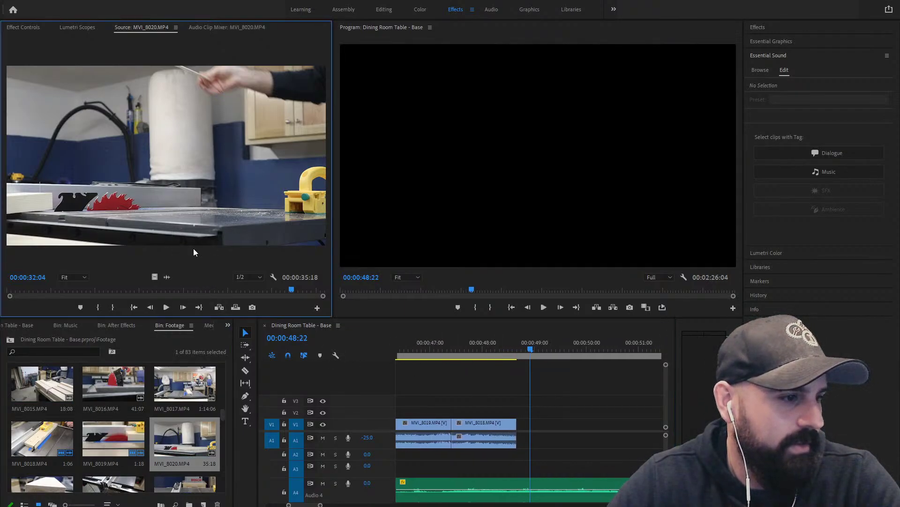
{"action": "left_click_drag", "start_coordinate": [220, 291], "coordinate": [166, 292]}
{"action": "key", "text": "i"}
{"action": "key", "text": "space"}
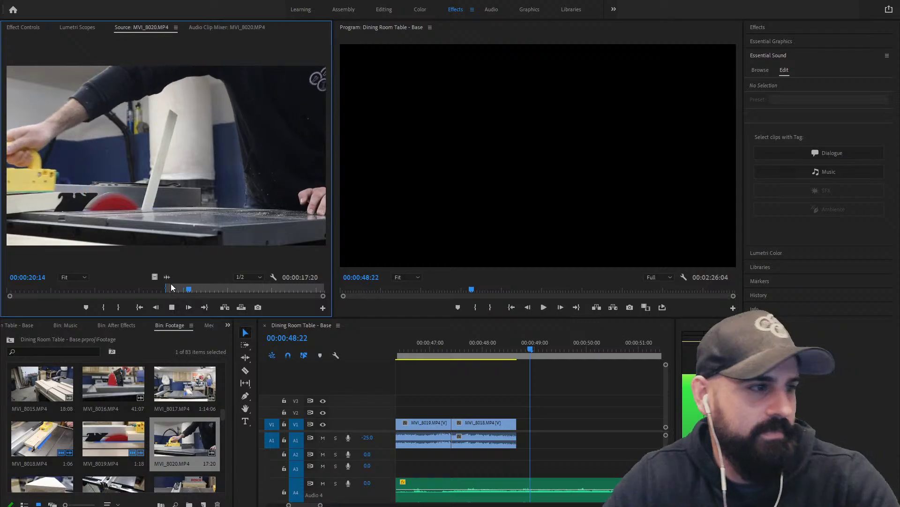
{"action": "key", "text": "space"}
{"action": "key", "text": "o"}
{"action": "left_click_drag", "start_coordinate": [142, 189], "coordinate": [519, 430]}
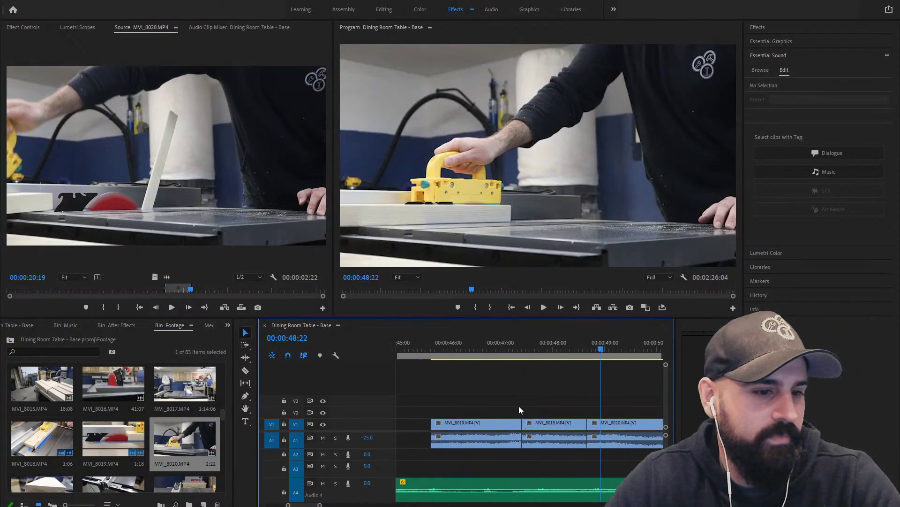
Play the three table saw clips against the music from just before MVI_8019.MP4 to judge the pacing
{"action": "left_click", "coordinate": [423, 346]}
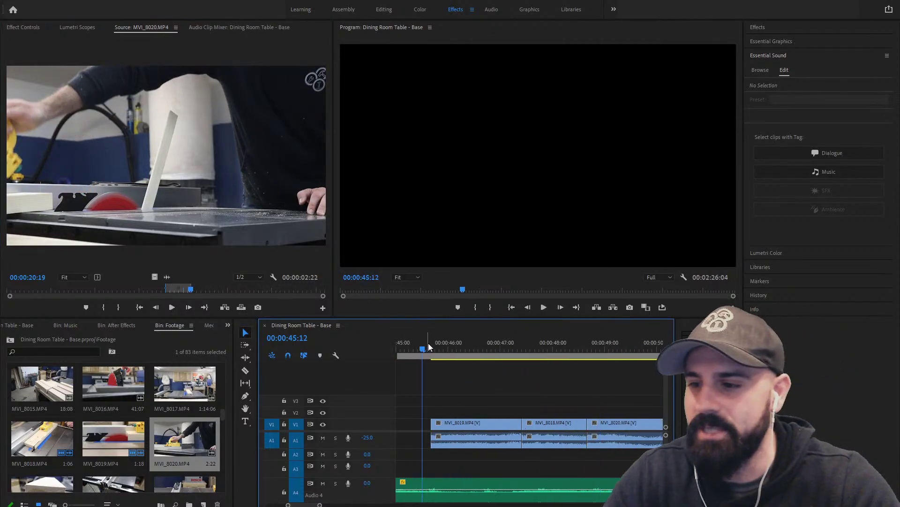
{"action": "key", "text": "space"}
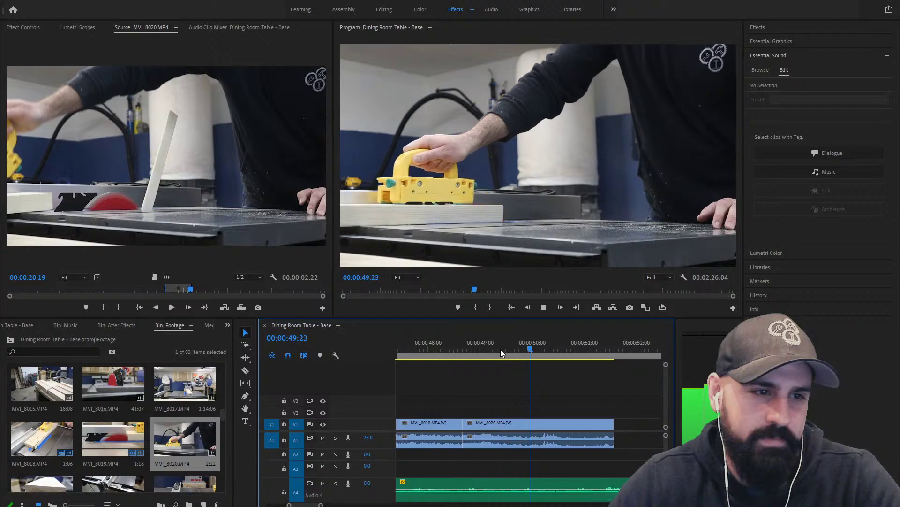
{"action": "key", "text": "space"}
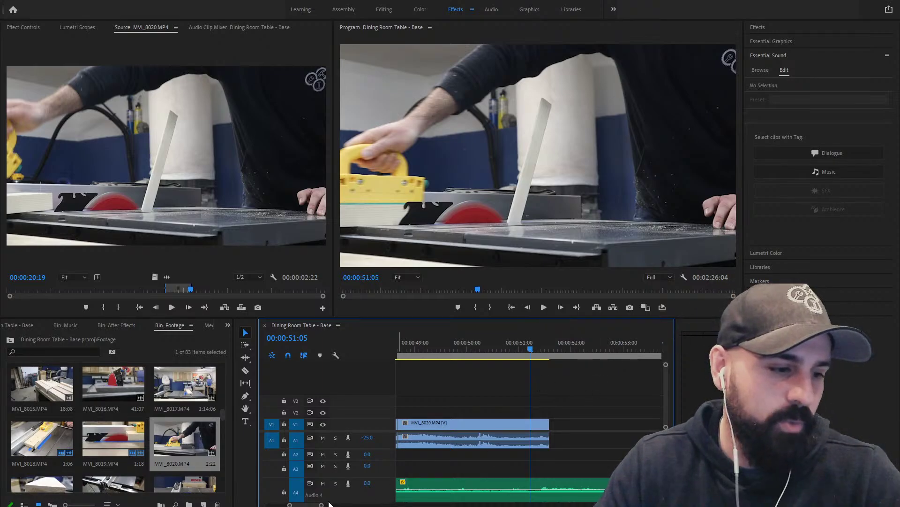
{"action": "left_click_drag", "start_coordinate": [321, 505], "coordinate": [367, 504]}
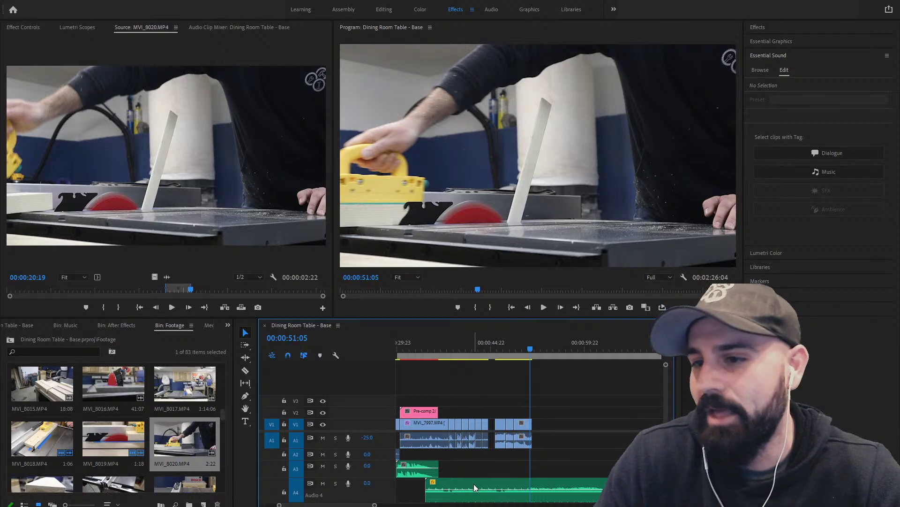
{"action": "left_click", "coordinate": [495, 345]}
{"action": "key", "text": "space"}
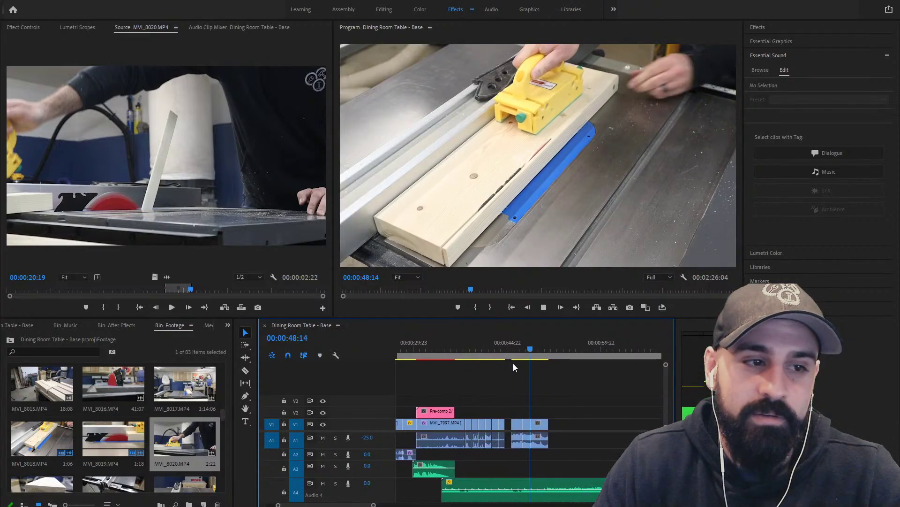
{"action": "key", "text": "space"}
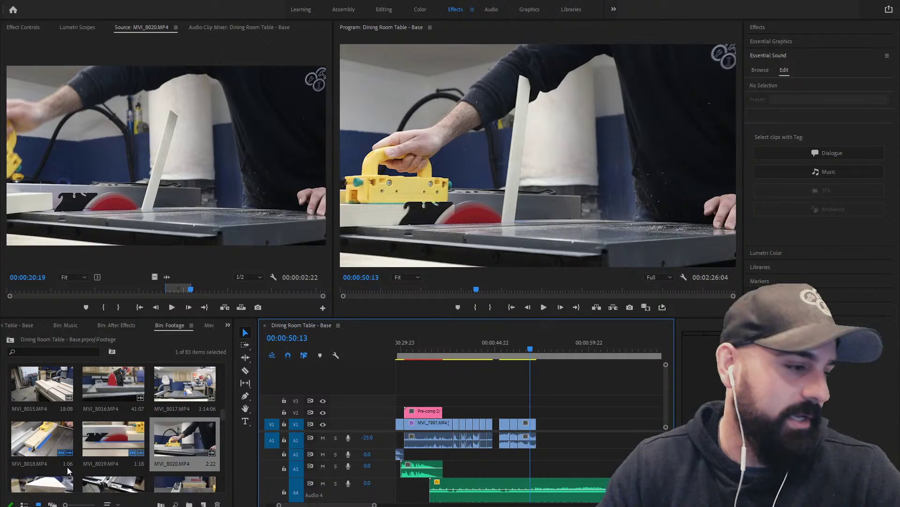
Skim MVI_8021.MP4 for a usable close-up of the stacked boards
{"action": "scroll", "coordinate": [61, 460], "scroll_direction": "down", "scroll_amount": 1}
{"action": "double_click", "coordinate": [41, 437]}
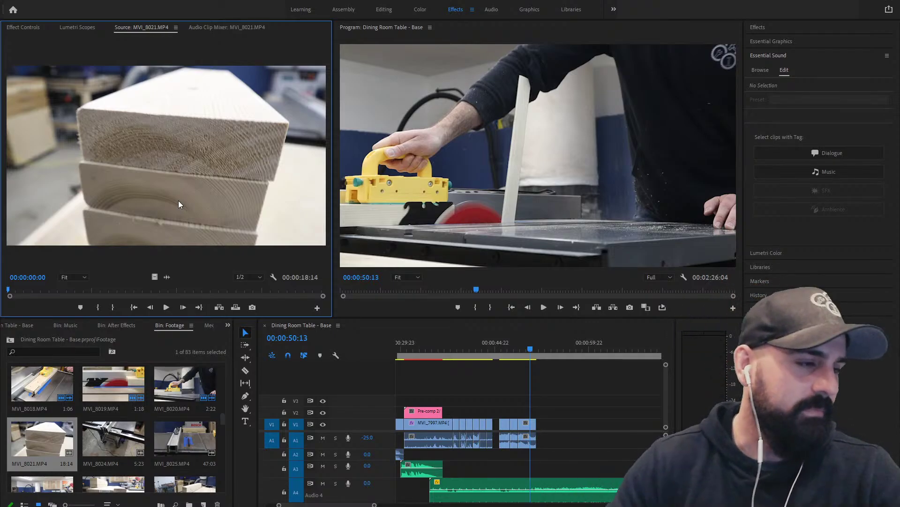
{"action": "left_click_drag", "start_coordinate": [47, 290], "coordinate": [151, 287]}
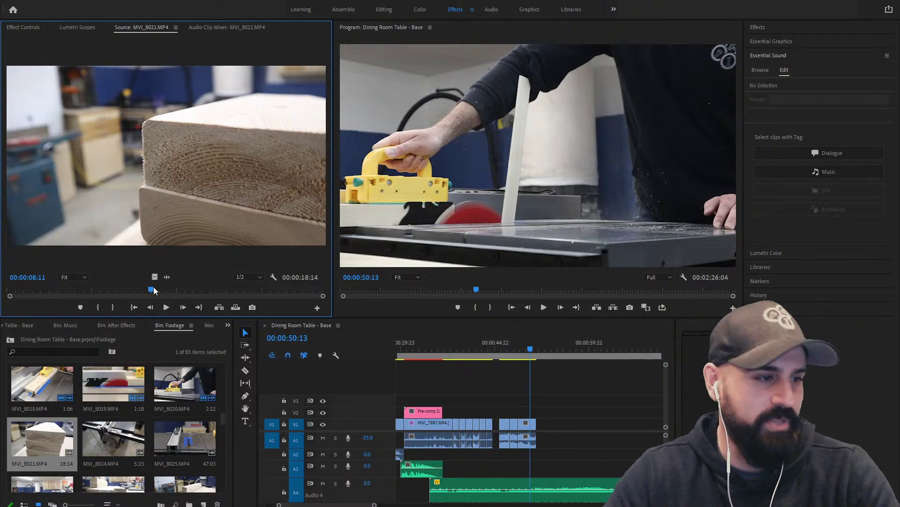
{"action": "left_click_drag", "start_coordinate": [151, 290], "coordinate": [132, 293]}
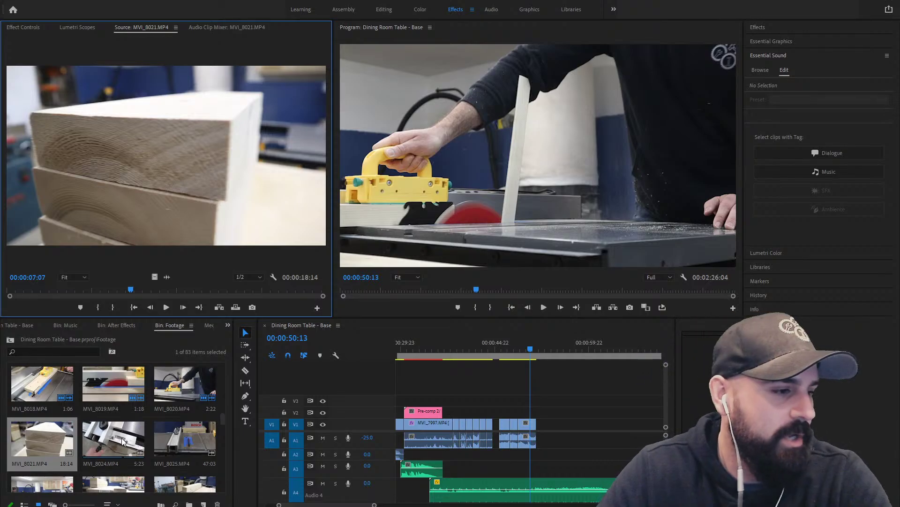
Undo an accidental insertion of MVI_8024.MP4 into the sequence and skim that clip of the saw fence adjustment in the source view
{"action": "left_click_drag", "start_coordinate": [122, 441], "coordinate": [530, 155]}
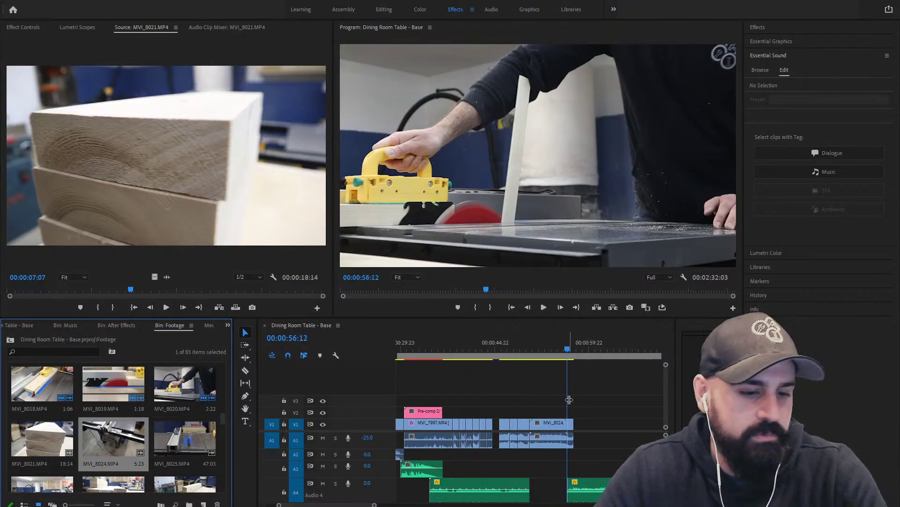
{"action": "key", "text": "ctrl+z"}
{"action": "left_click_drag", "start_coordinate": [123, 432], "coordinate": [157, 187]}
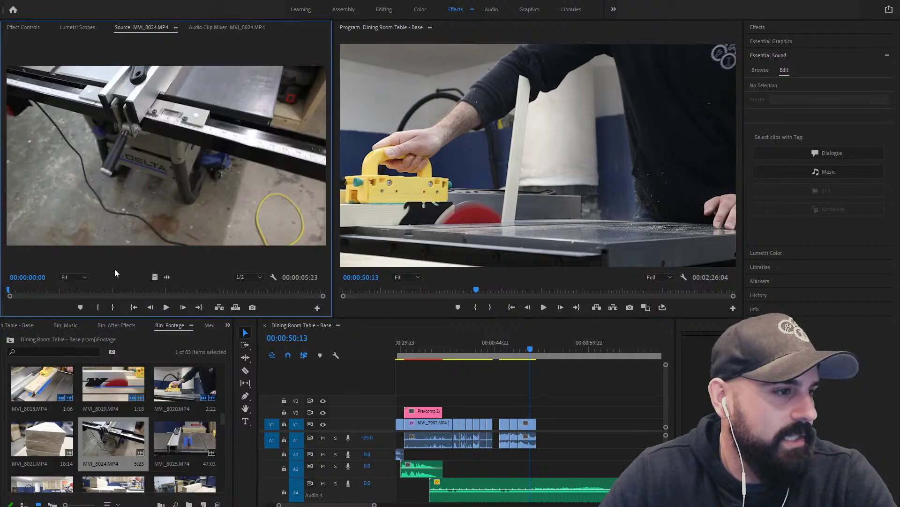
{"action": "left_click_drag", "start_coordinate": [47, 289], "coordinate": [277, 292]}
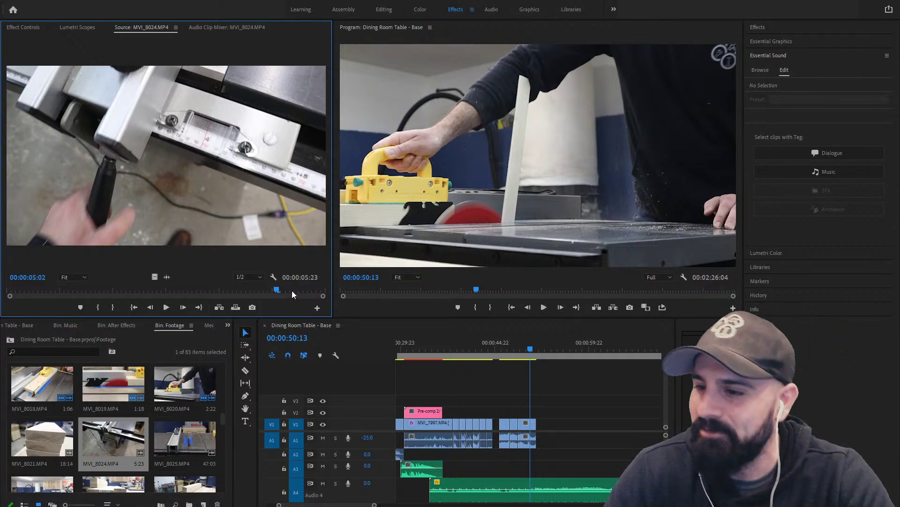
{"action": "key", "text": "space"}
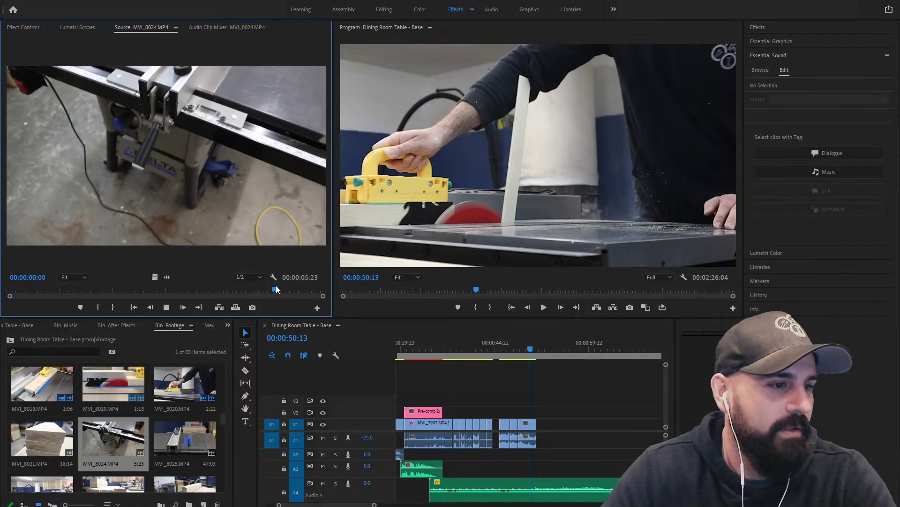
{"action": "left_click", "coordinate": [275, 288]}
Skim through MVI_8025.MP4, MVI_8026.MP4 and MVI_8027.MP4 for usable shots of the saw and the stacked lumber
{"action": "double_click", "coordinate": [188, 441]}
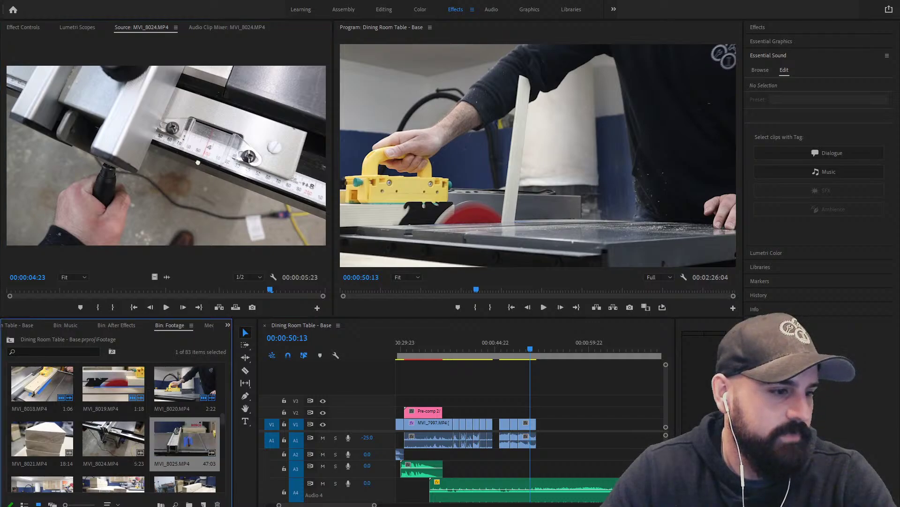
{"action": "left_click_drag", "start_coordinate": [68, 291], "coordinate": [236, 286]}
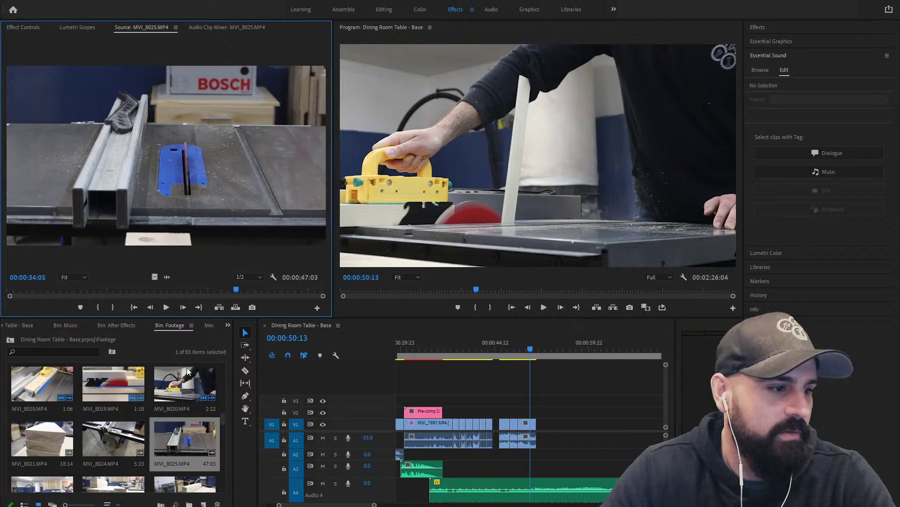
{"action": "scroll", "coordinate": [114, 423], "scroll_direction": "down", "scroll_amount": 1}
{"action": "double_click", "coordinate": [42, 439]}
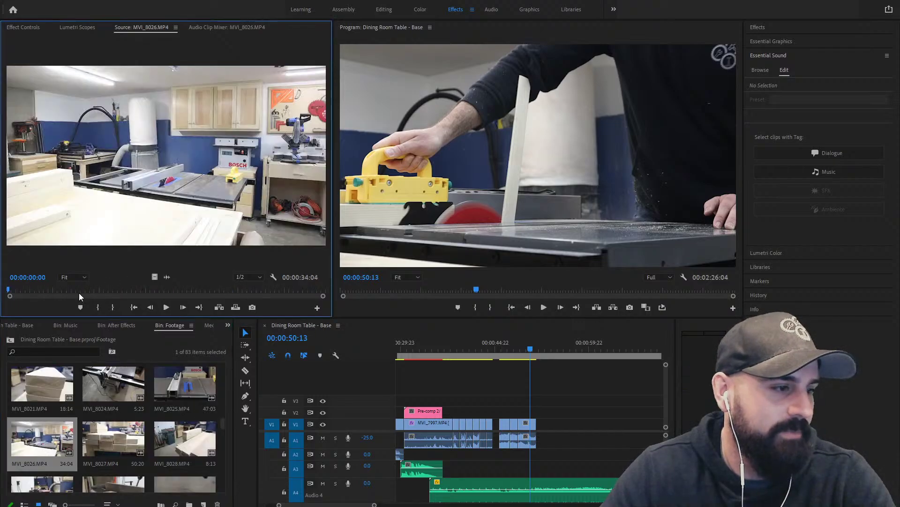
{"action": "left_click_drag", "start_coordinate": [79, 292], "coordinate": [249, 287]}
{"action": "double_click", "coordinate": [131, 444]}
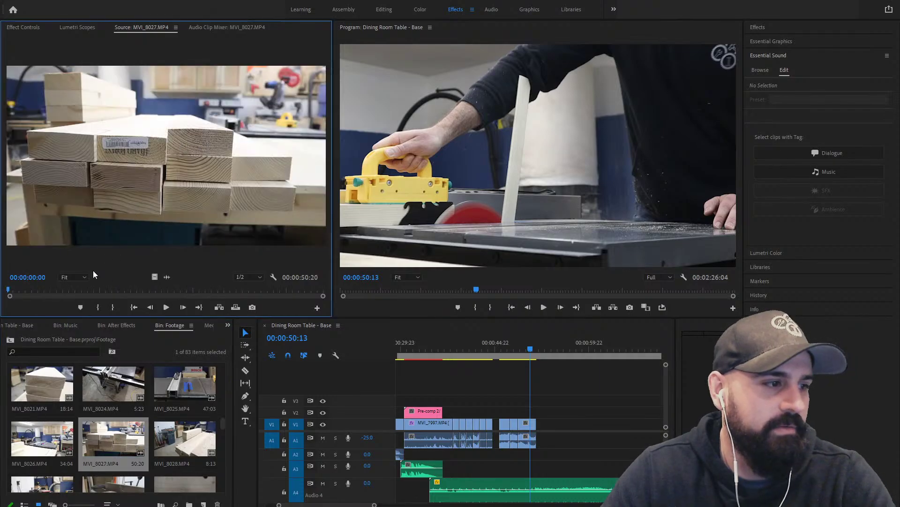
{"action": "left_click", "coordinate": [56, 289]}
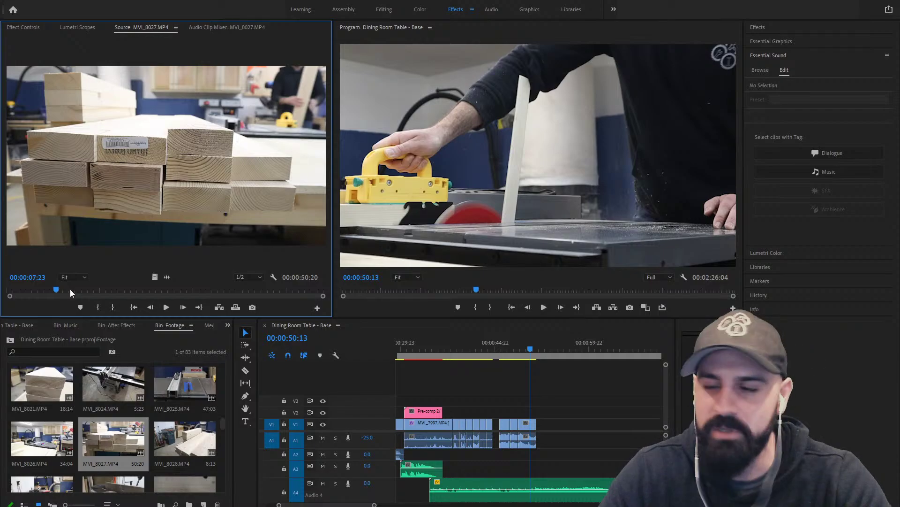
{"action": "left_click_drag", "start_coordinate": [70, 292], "coordinate": [341, 279]}
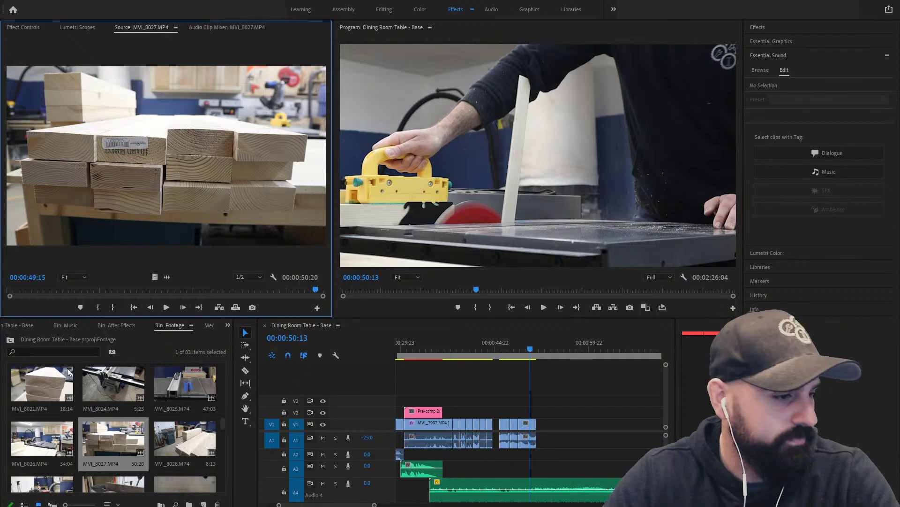
{"action": "scroll", "coordinate": [152, 369], "scroll_direction": "down", "scroll_amount": 1}
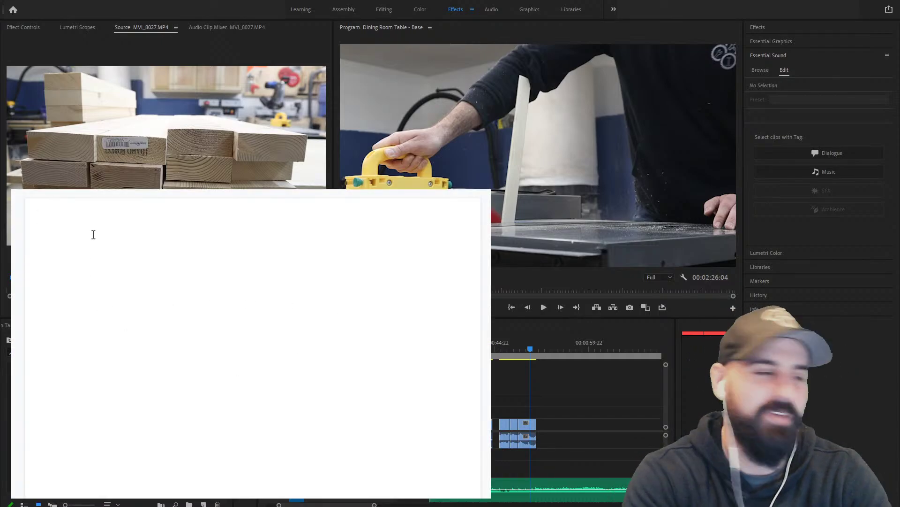
Write the narration text "Here I have some 2x4s" in the blank document
{"action": "type", "text": "Here I have some"}
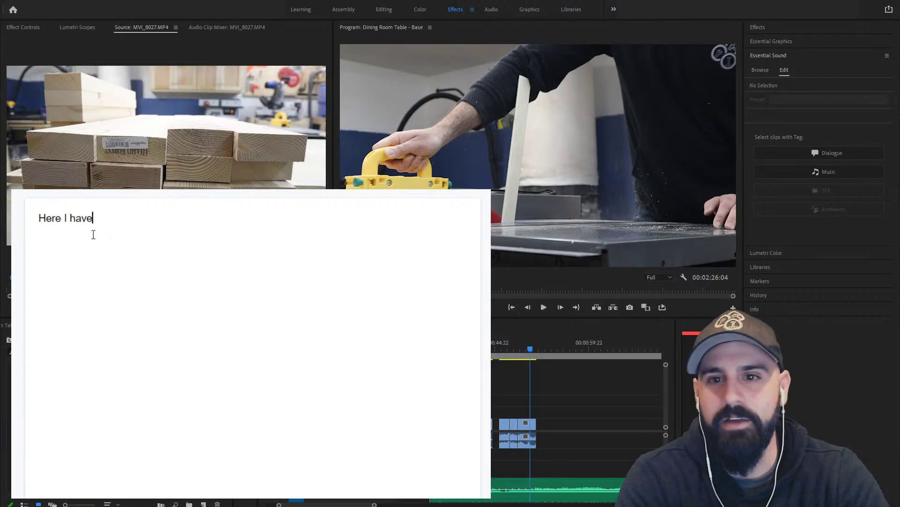
{"action": "key", "text": "BackSpace"}
{"action": "key", "text": "BackSpace"}
{"action": "type", "text": "me 2"}
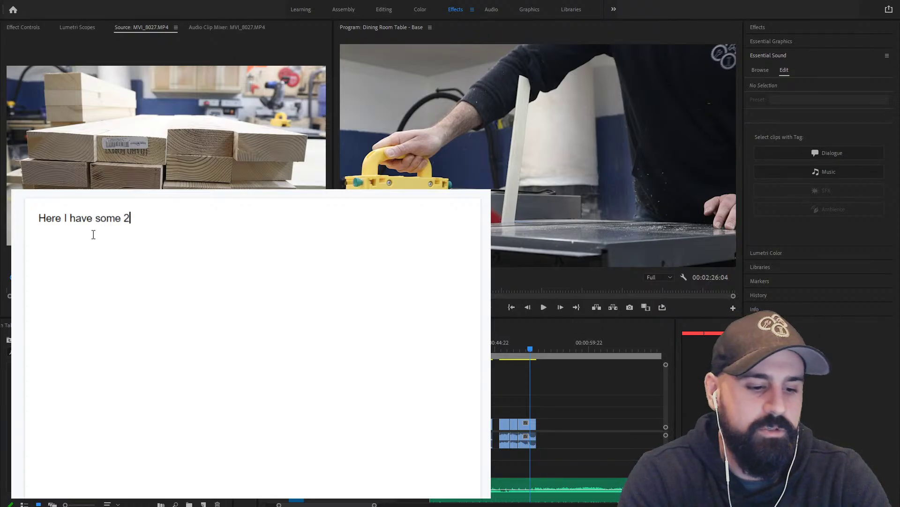
{"action": "type", "text": "x4s"}
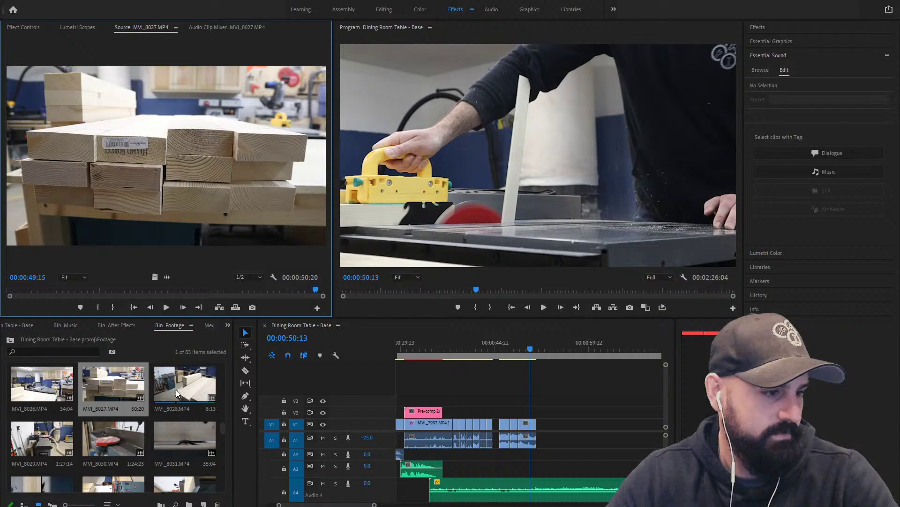
Skim MVI_8028.MP4 in the source view for a usable shot of the stacked boards
{"action": "double_click", "coordinate": [197, 391]}
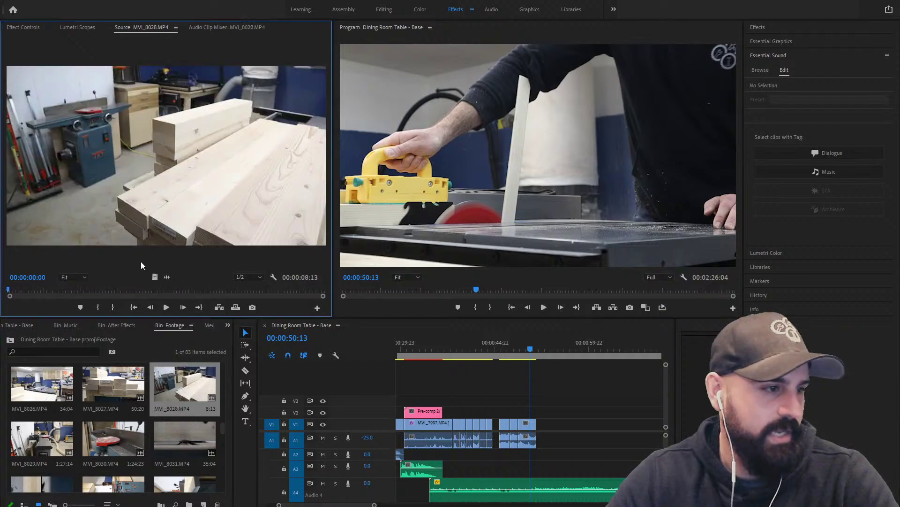
{"action": "left_click_drag", "start_coordinate": [102, 289], "coordinate": [155, 290]}
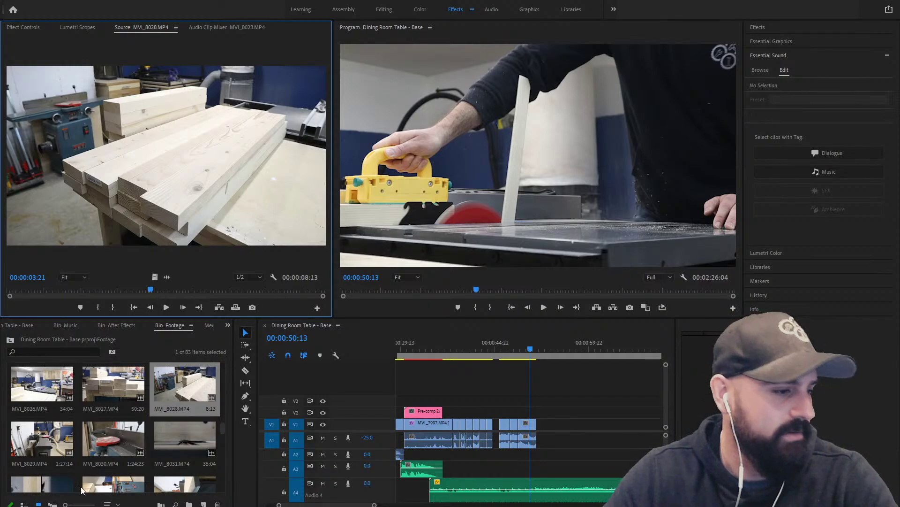
Place the Dining Room Table render image on track V3 above the third overlay clip in the sequence's opening
{"action": "left_click", "coordinate": [36, 324]}
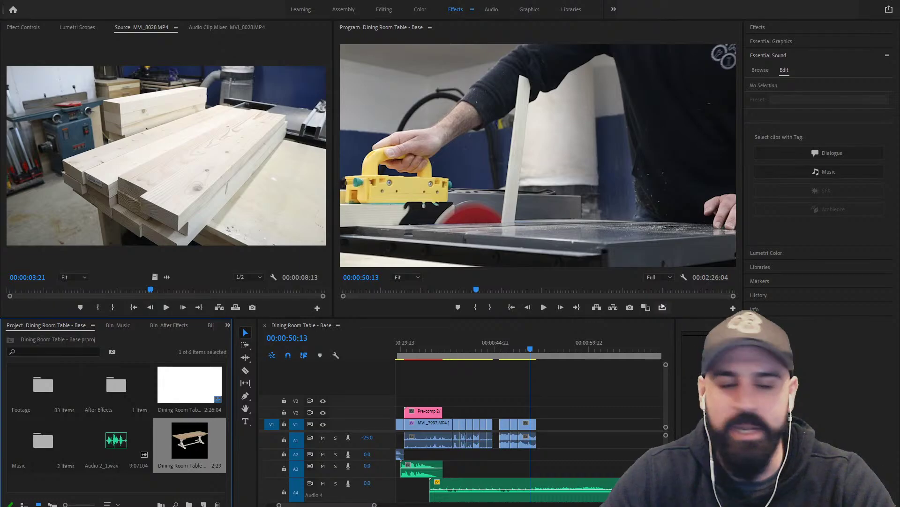
{"action": "left_click_drag", "start_coordinate": [426, 348], "coordinate": [449, 348]}
{"action": "key", "text": "space"}
{"action": "key", "text": "Home"}
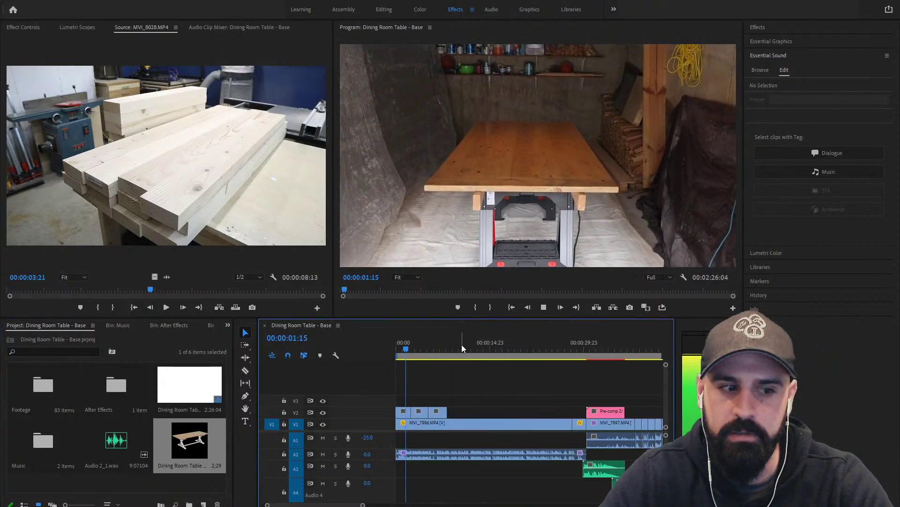
{"action": "key", "text": "space"}
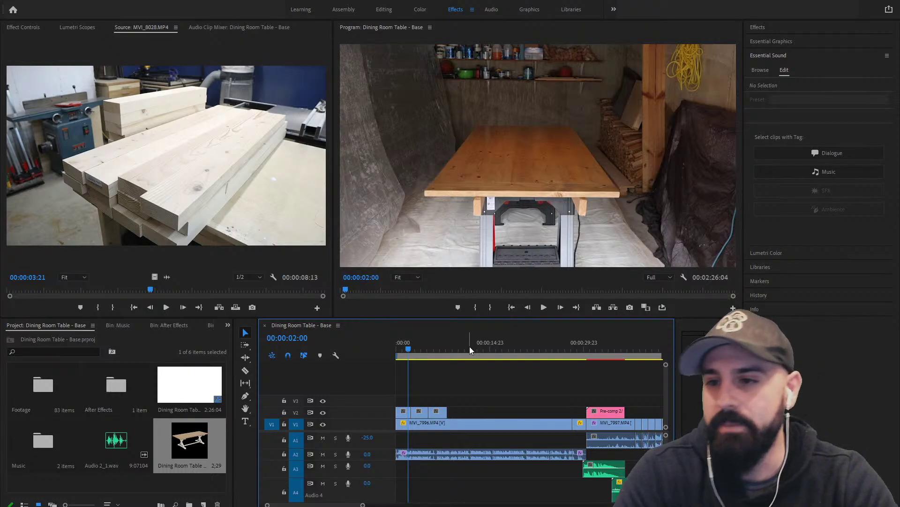
{"action": "key", "text": "End"}
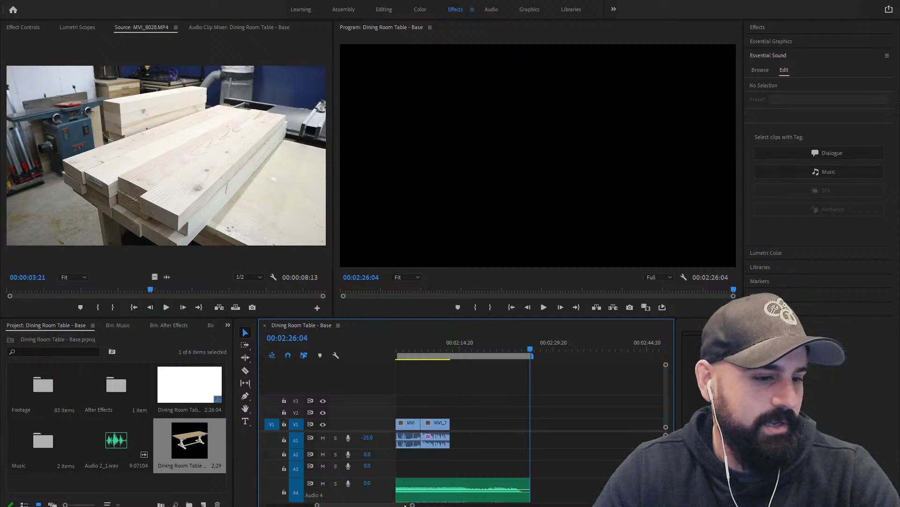
{"action": "left_click_drag", "start_coordinate": [408, 505], "coordinate": [359, 504]}
{"action": "left_click_drag", "start_coordinate": [190, 438], "coordinate": [428, 400]}
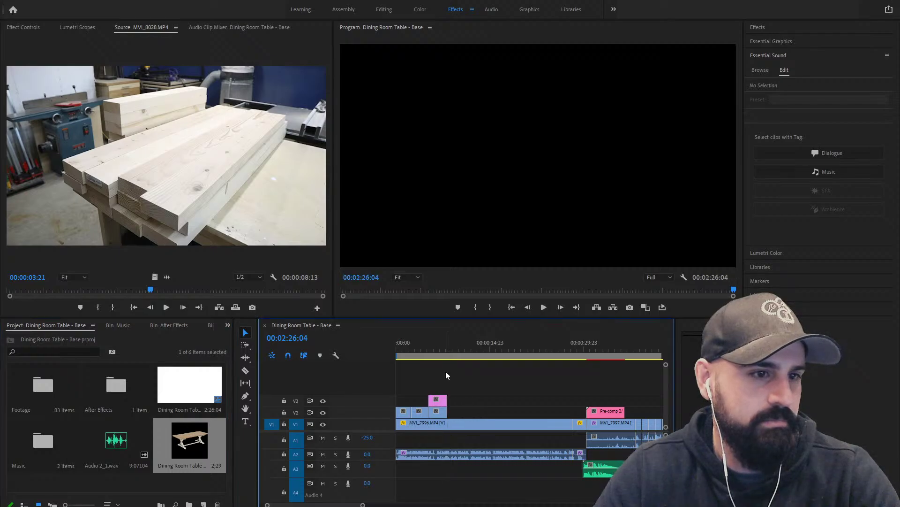
Scale the table render overlay to 42 and move it to position 944.1, 521.8 in the frame
{"action": "left_click", "coordinate": [440, 338]}
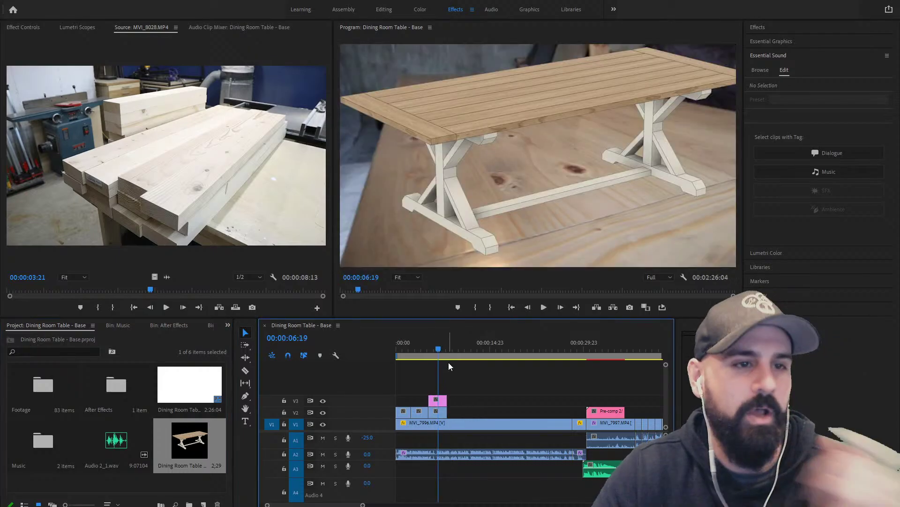
{"action": "left_click", "coordinate": [438, 399]}
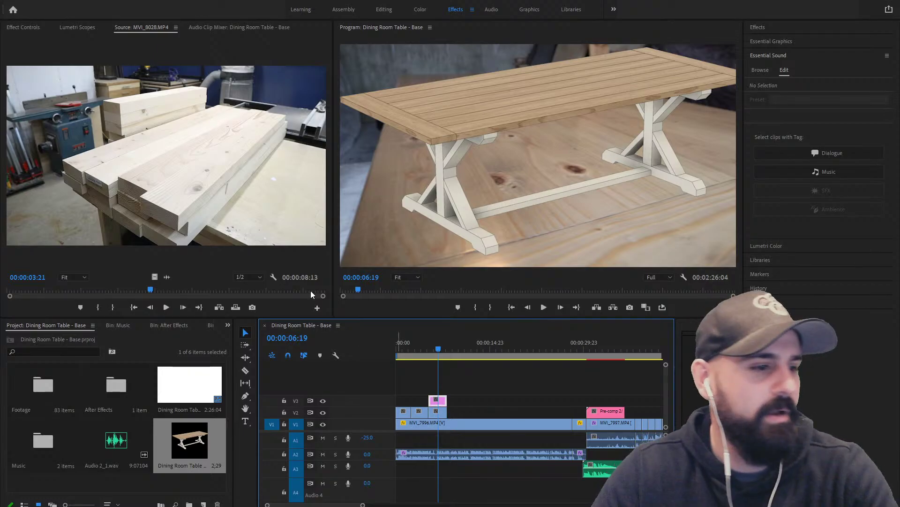
{"action": "left_click", "coordinate": [25, 27]}
{"action": "left_click_drag", "start_coordinate": [113, 87], "coordinate": [90, 87]}
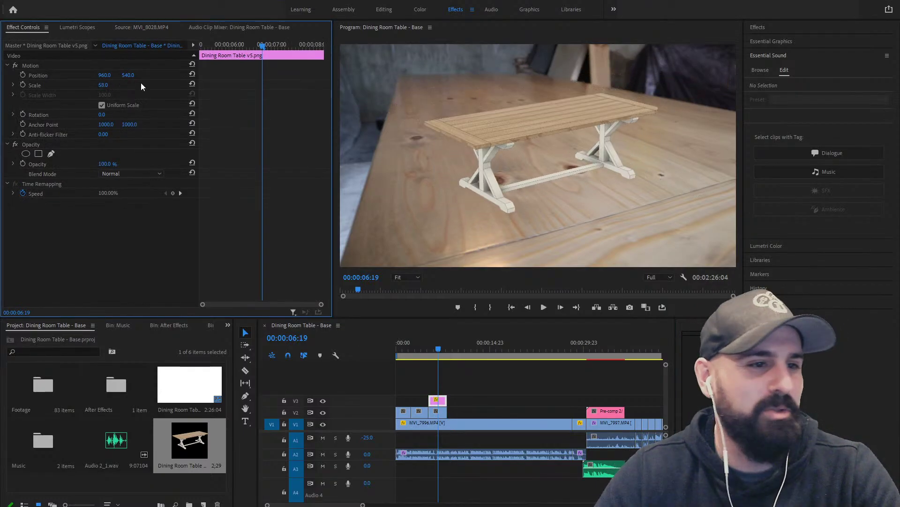
{"action": "left_click", "coordinate": [486, 128]}
{"action": "left_click", "coordinate": [83, 63]}
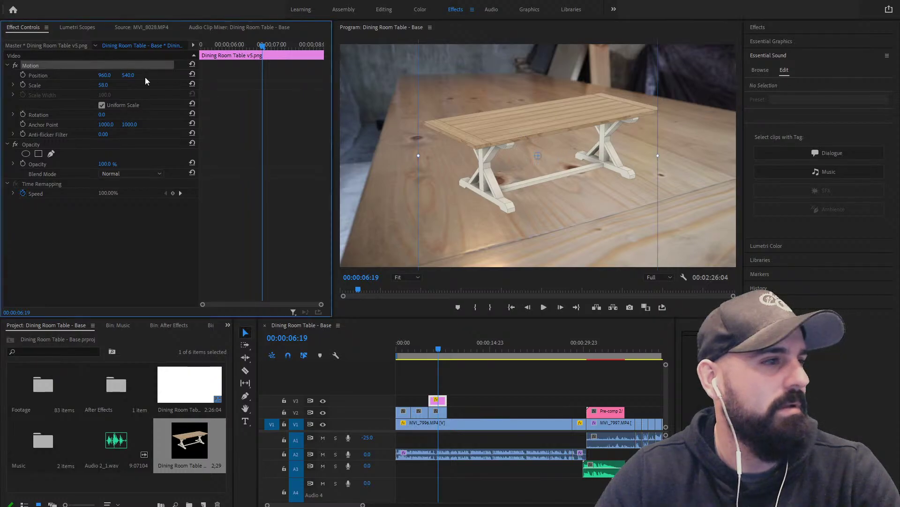
{"action": "mouse_move", "coordinate": [499, 116]}
{"action": "left_mouse_down"}
{"action": "mouse_move", "coordinate": [490, 112]}
{"action": "mouse_move", "coordinate": [499, 120]}
{"action": "left_mouse_up"}
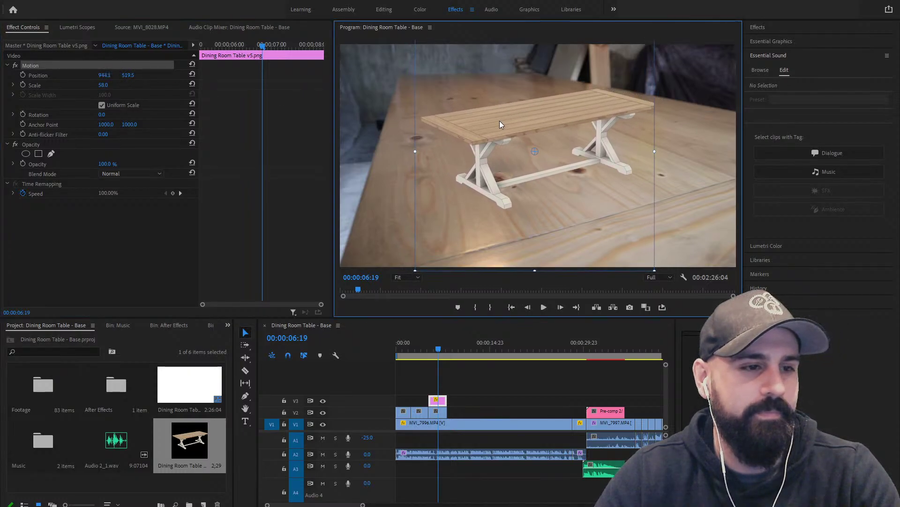
{"action": "left_click_drag", "start_coordinate": [109, 86], "coordinate": [96, 86]}
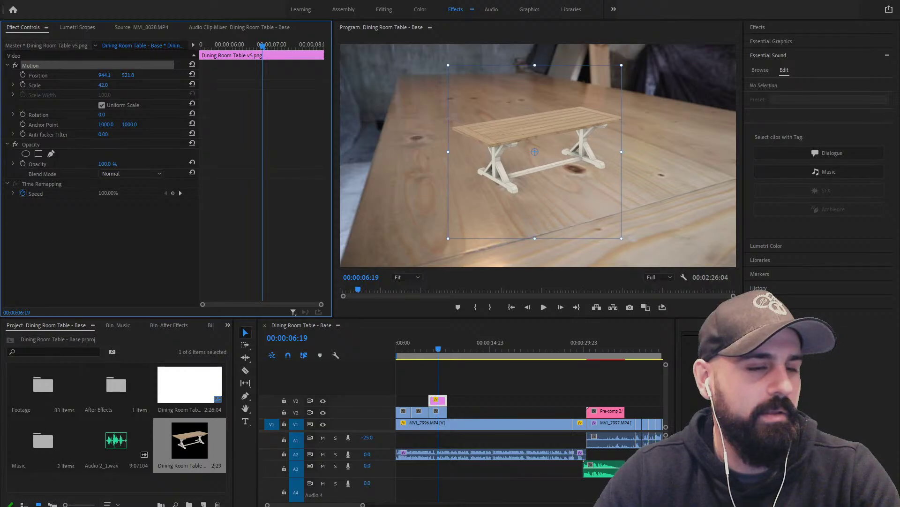
Try enlarging the MVI_7991.MP4 clip beneath the table render and undo the scale change
{"action": "left_click", "coordinate": [428, 135]}
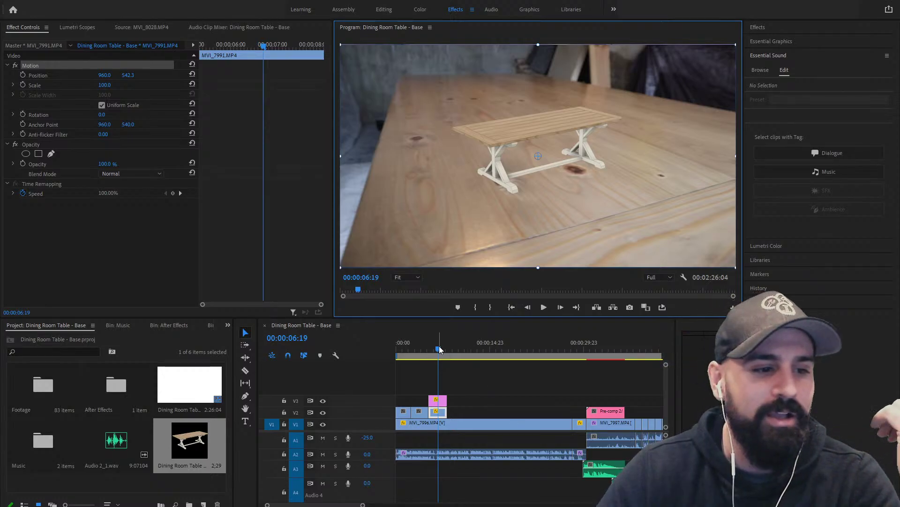
{"action": "mouse_move", "coordinate": [438, 348]}
{"action": "left_mouse_down"}
{"action": "mouse_move", "coordinate": [427, 352]}
{"action": "mouse_move", "coordinate": [440, 353]}
{"action": "left_mouse_up"}
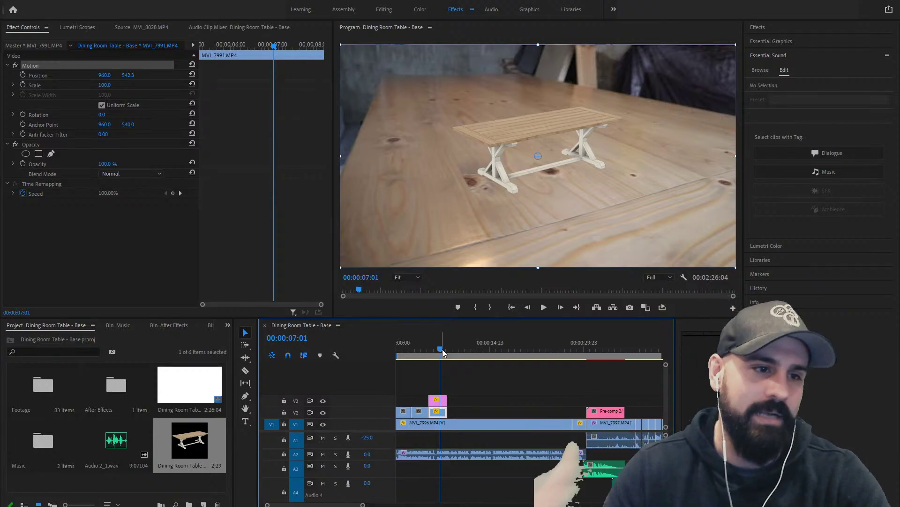
{"action": "left_click", "coordinate": [524, 136]}
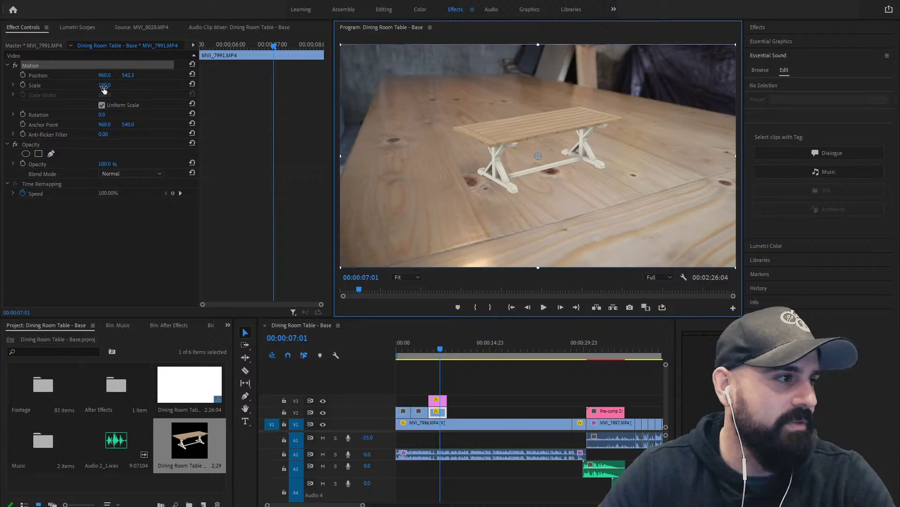
{"action": "left_click_drag", "start_coordinate": [104, 85], "coordinate": [113, 85]}
{"action": "key", "text": "ctrl+z"}
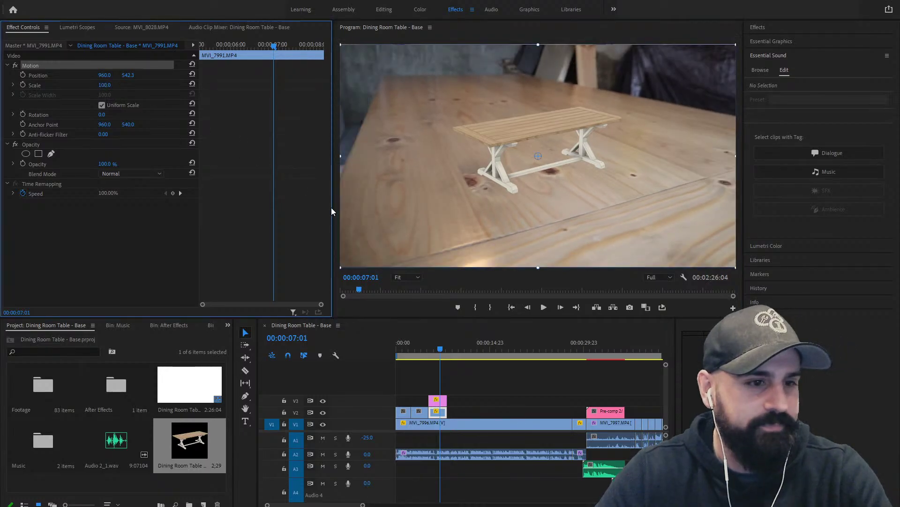
Set the scale of the Dining Room Table v5.png overlay to 91 and scrub past it to 00:00:11:03
{"action": "left_click", "coordinate": [441, 401]}
{"action": "left_click_drag", "start_coordinate": [104, 85], "coordinate": [118, 85]}
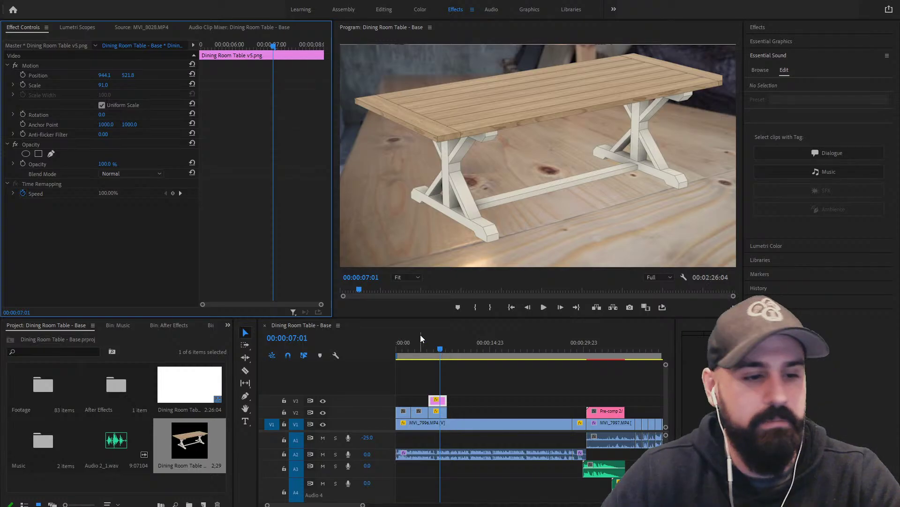
{"action": "left_click", "coordinate": [455, 349]}
{"action": "mouse_move", "coordinate": [456, 348]}
{"action": "left_mouse_down"}
{"action": "mouse_move", "coordinate": [444, 350]}
{"action": "mouse_move", "coordinate": [466, 348]}
{"action": "left_mouse_up"}
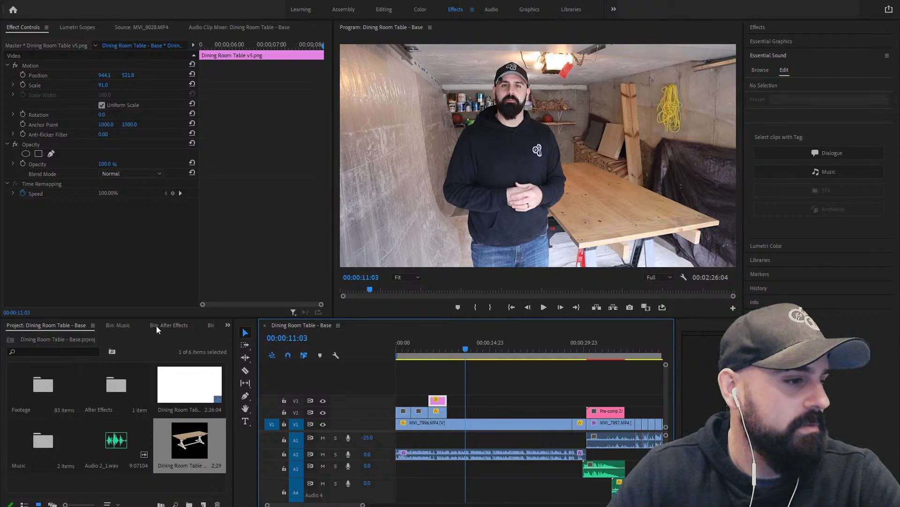
Find MVI_8031.MP4 in the Footage bin and open it in the source view
{"action": "scroll", "coordinate": [156, 325], "scroll_direction": "down", "scroll_amount": 2}
{"action": "scroll", "coordinate": [117, 325], "scroll_direction": "up", "scroll_amount": 1}
{"action": "scroll", "coordinate": [110, 326], "scroll_direction": "up", "scroll_amount": 1}
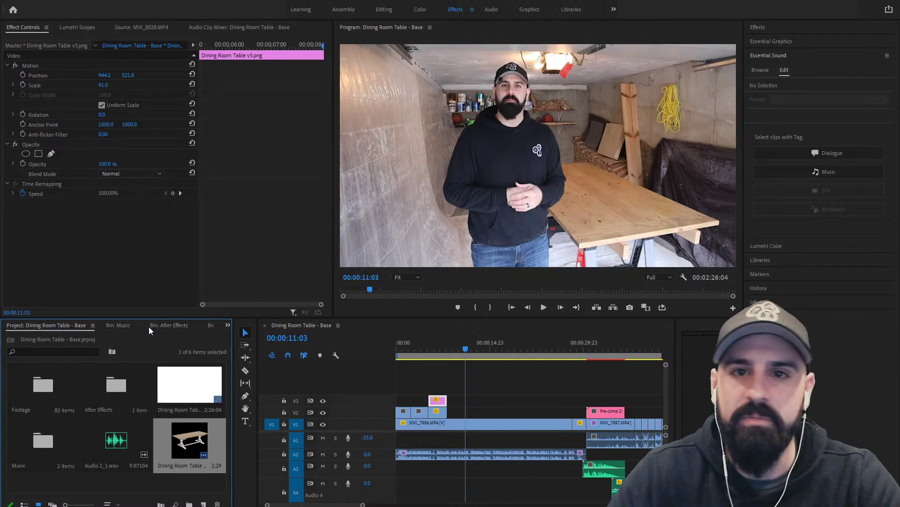
{"action": "left_click", "coordinate": [146, 320]}
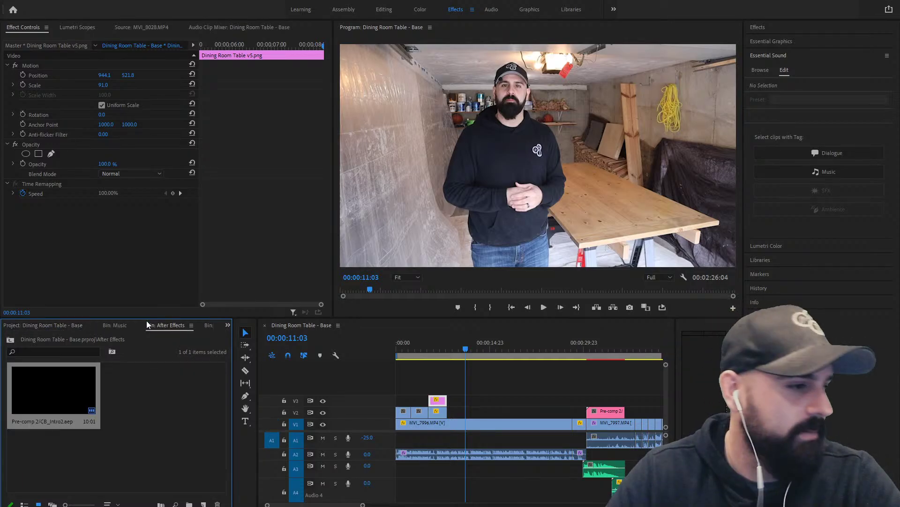
{"action": "scroll", "coordinate": [147, 320], "scroll_direction": "down", "scroll_amount": 1}
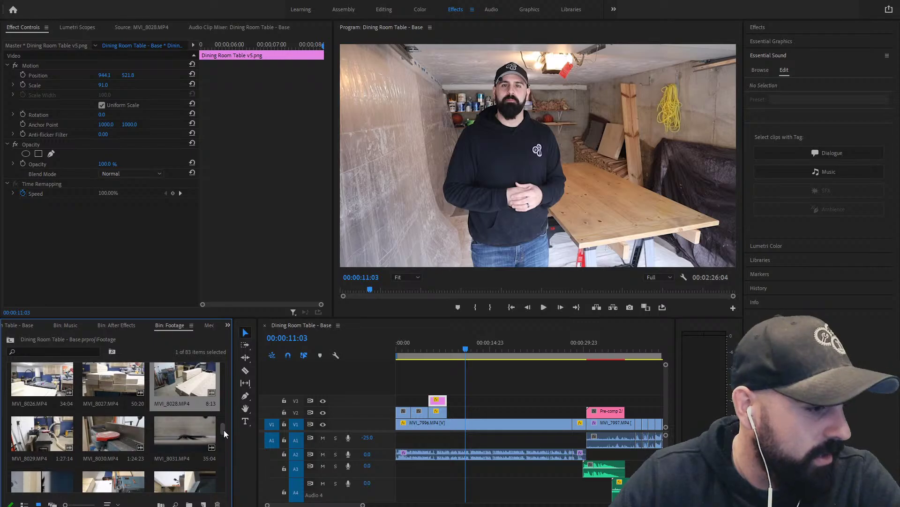
{"action": "scroll", "coordinate": [224, 429], "scroll_direction": "down", "scroll_amount": 2}
{"action": "left_click", "coordinate": [194, 418]}
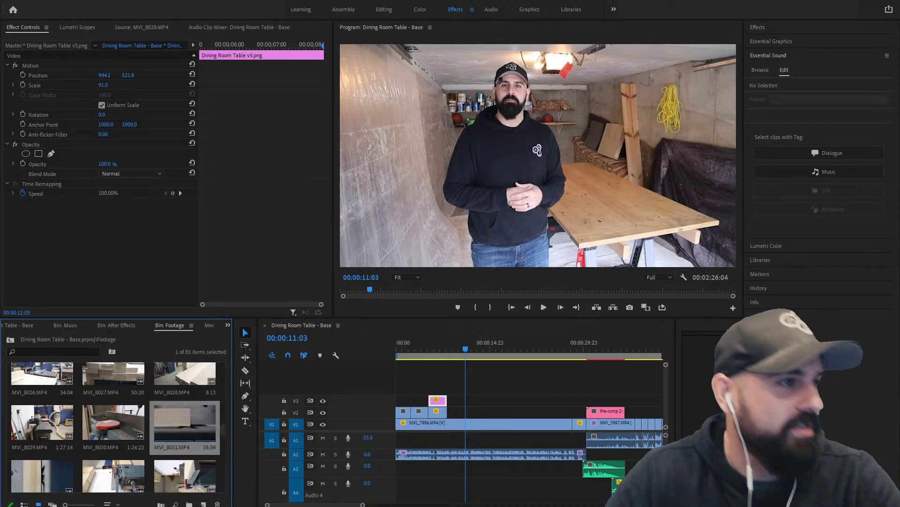
{"action": "left_click", "coordinate": [129, 30]}
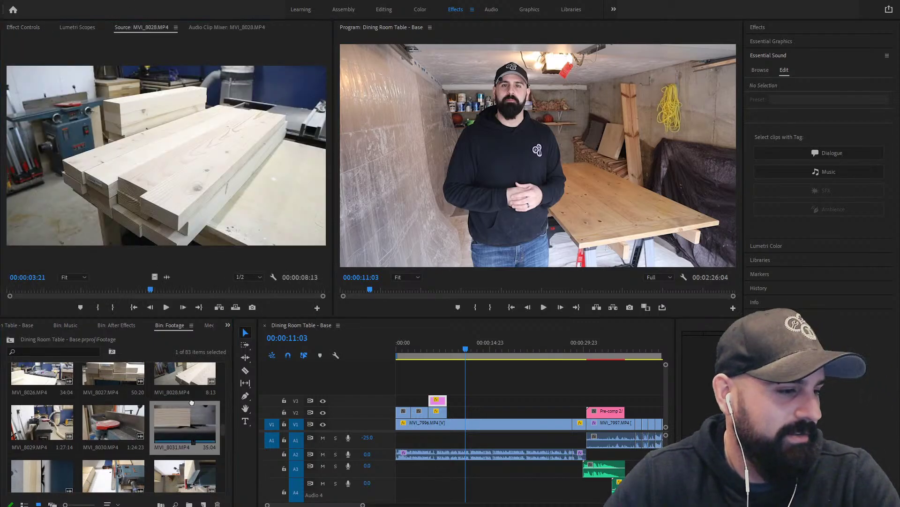
{"action": "double_click", "coordinate": [185, 422]}
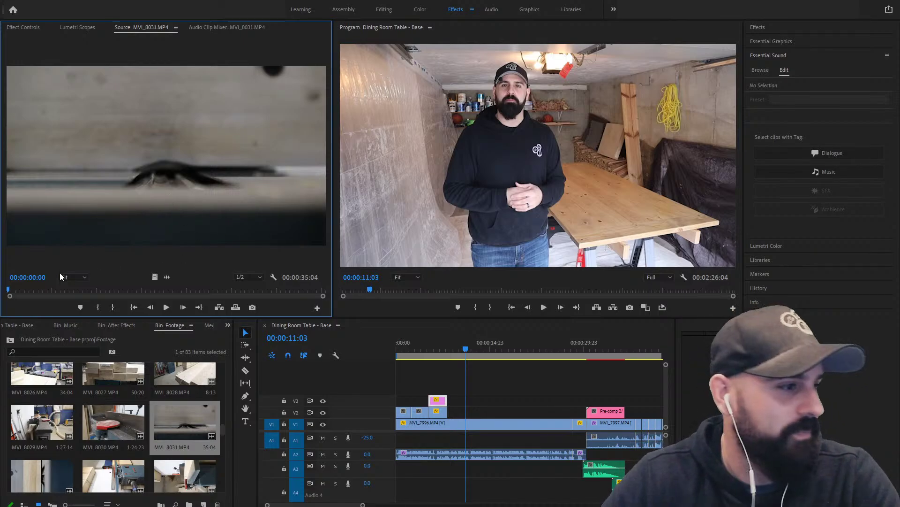
Mark an in point at 00:00:12:11 in MVI_8031.MP4 and play the pass of the board over the cutter
{"action": "left_click_drag", "start_coordinate": [29, 289], "coordinate": [119, 291]}
{"action": "key", "text": "i"}
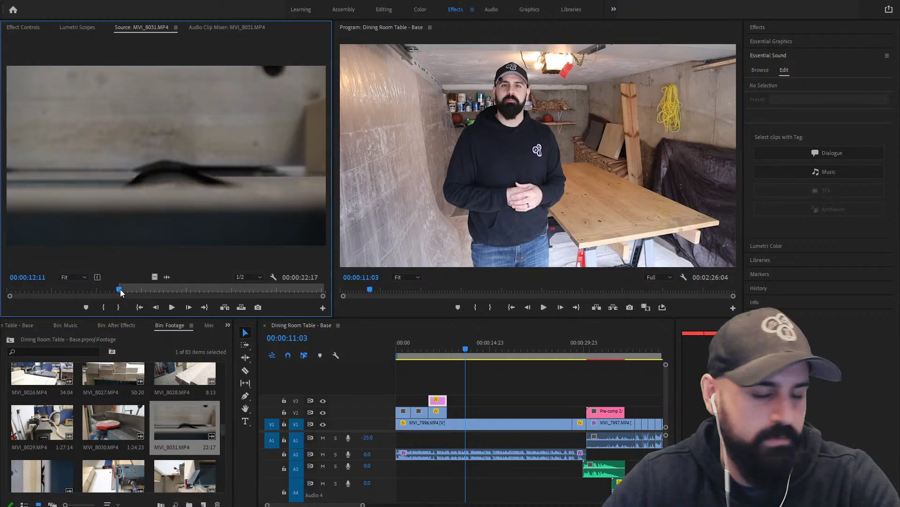
{"action": "key", "text": "space"}
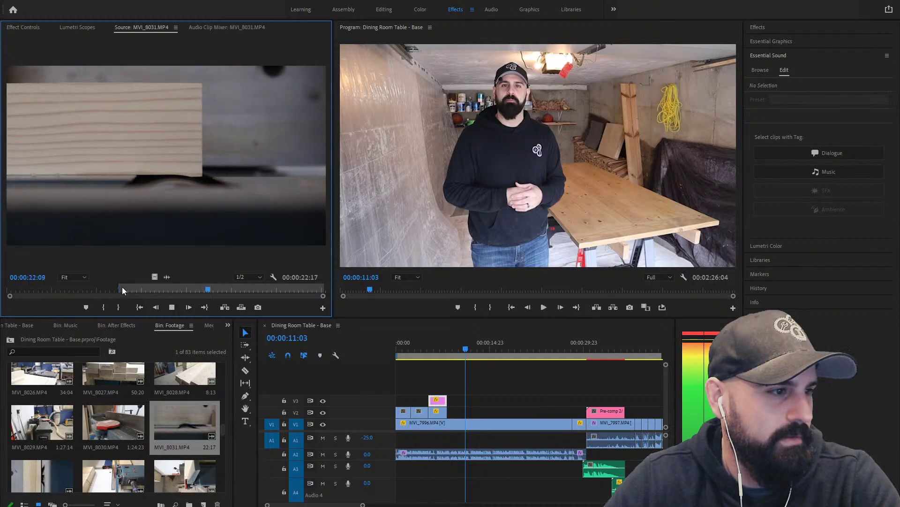
{"action": "key", "text": "space"}
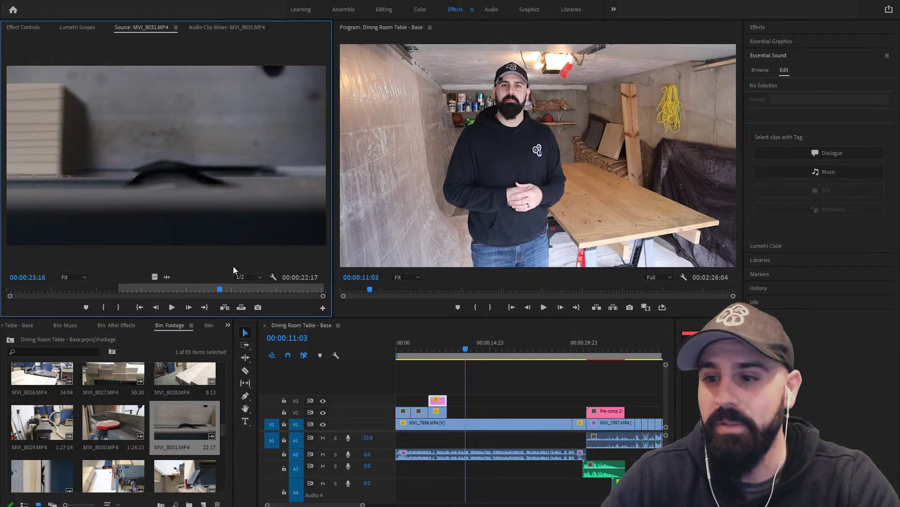
Skim MVI_8030.MP4 and MVI_8029.MP4 for usable jointer shots and browse the clips that follow them in the Footage bin
{"action": "left_click", "coordinate": [88, 412]}
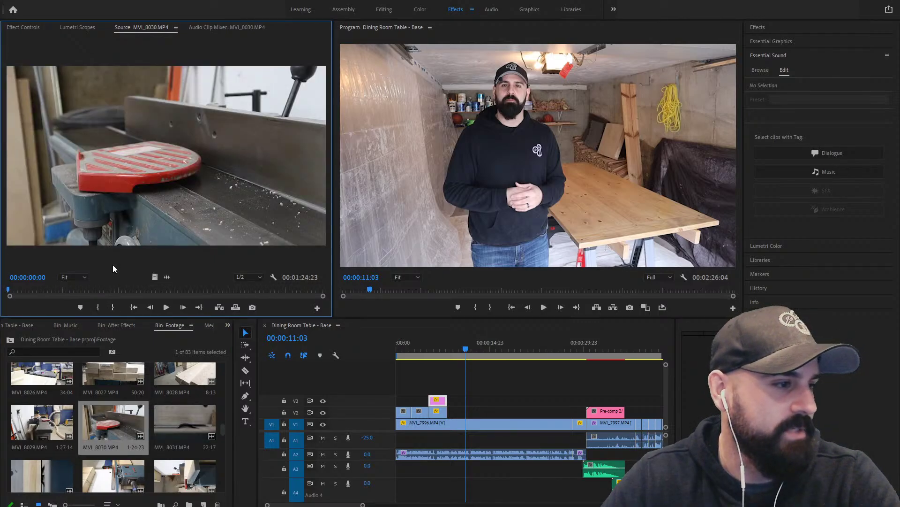
{"action": "left_click_drag", "start_coordinate": [99, 288], "coordinate": [143, 288]}
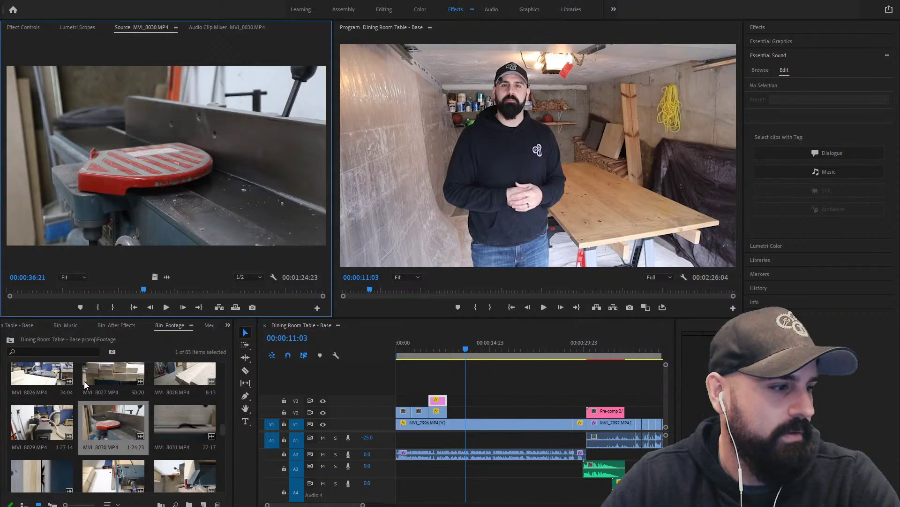
{"action": "double_click", "coordinate": [42, 421]}
{"action": "left_click_drag", "start_coordinate": [78, 292], "coordinate": [143, 288]}
{"action": "scroll", "coordinate": [164, 389], "scroll_direction": "down", "scroll_amount": 3}
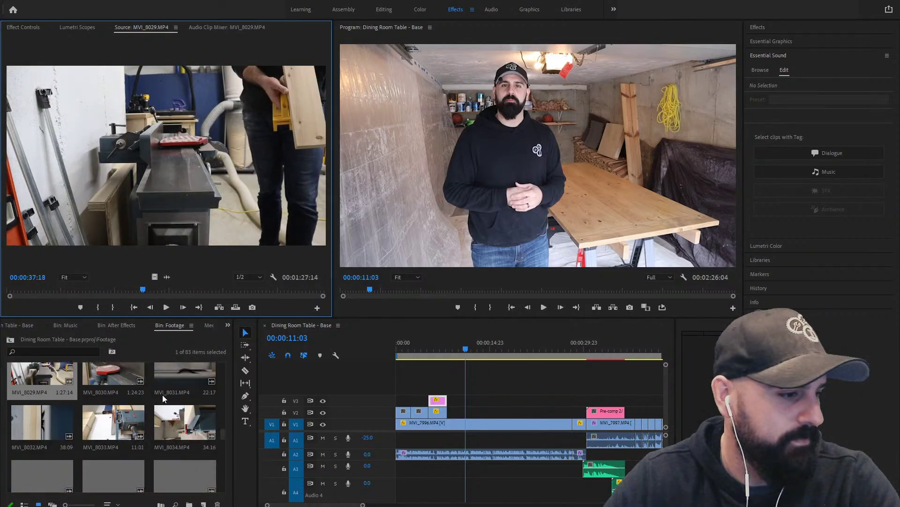
{"action": "scroll", "coordinate": [141, 422], "scroll_direction": "down", "scroll_amount": 1}
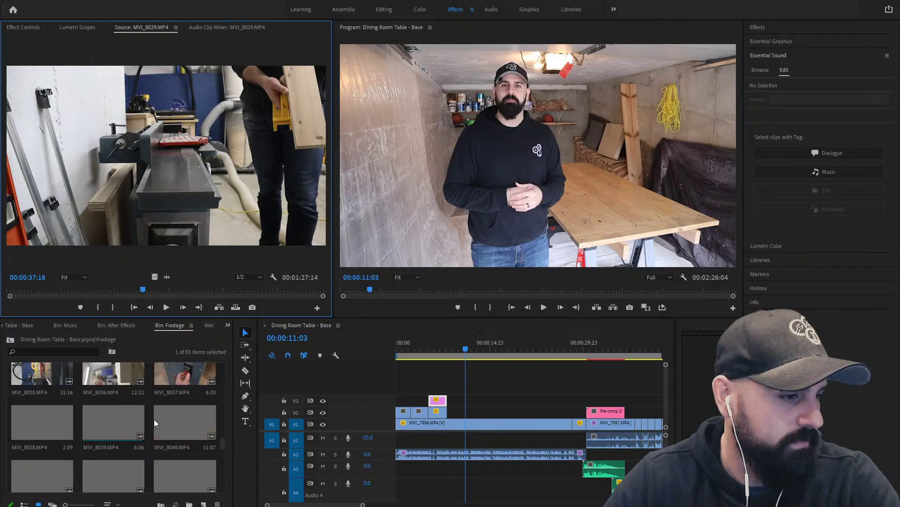
Skim MVI_8037.MP4 up to 00:00:05:02 and MVI_8049.MP4 to its end in the source view
{"action": "double_click", "coordinate": [178, 374]}
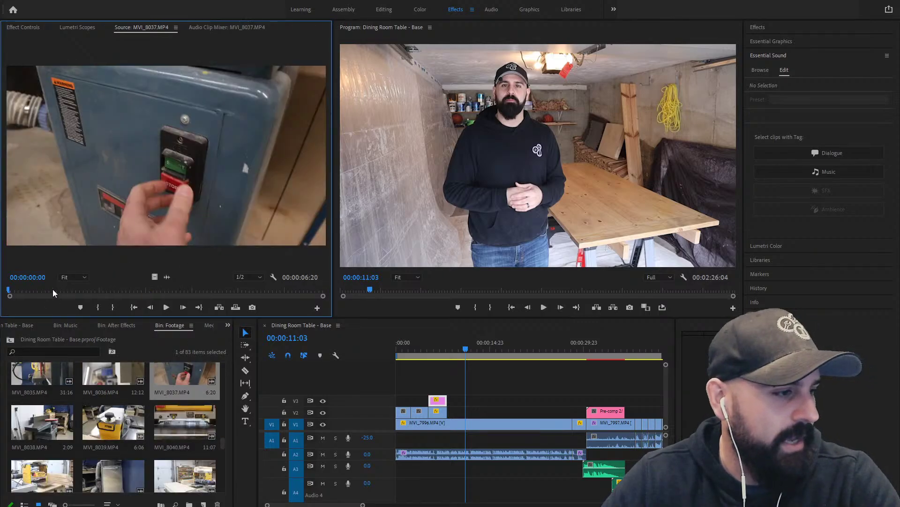
{"action": "left_click_drag", "start_coordinate": [48, 293], "coordinate": [243, 289]}
{"action": "scroll", "coordinate": [158, 434], "scroll_direction": "down", "scroll_amount": 2}
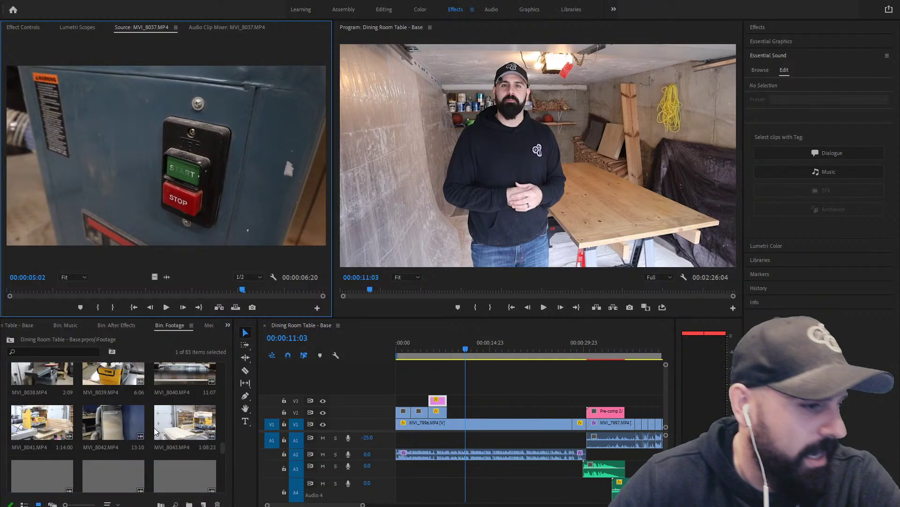
{"action": "scroll", "coordinate": [145, 434], "scroll_direction": "down", "scroll_amount": 2}
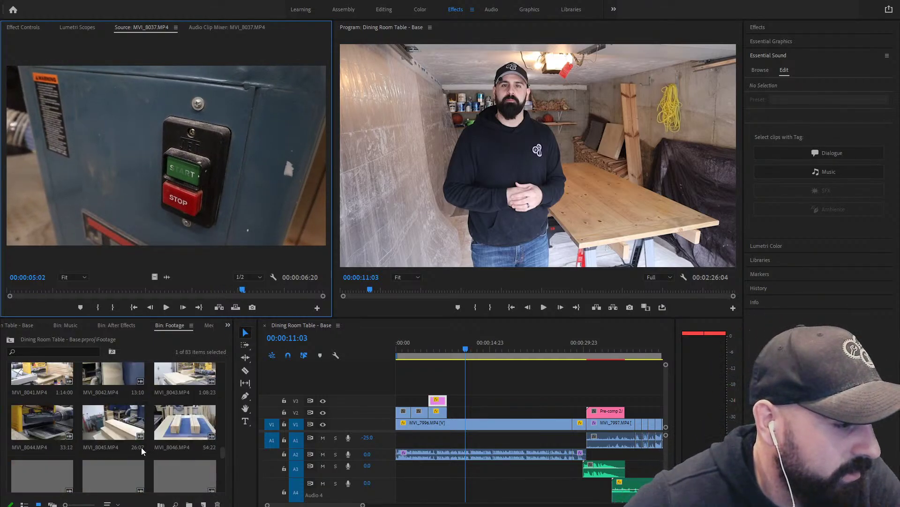
{"action": "scroll", "coordinate": [154, 428], "scroll_direction": "down", "scroll_amount": 2}
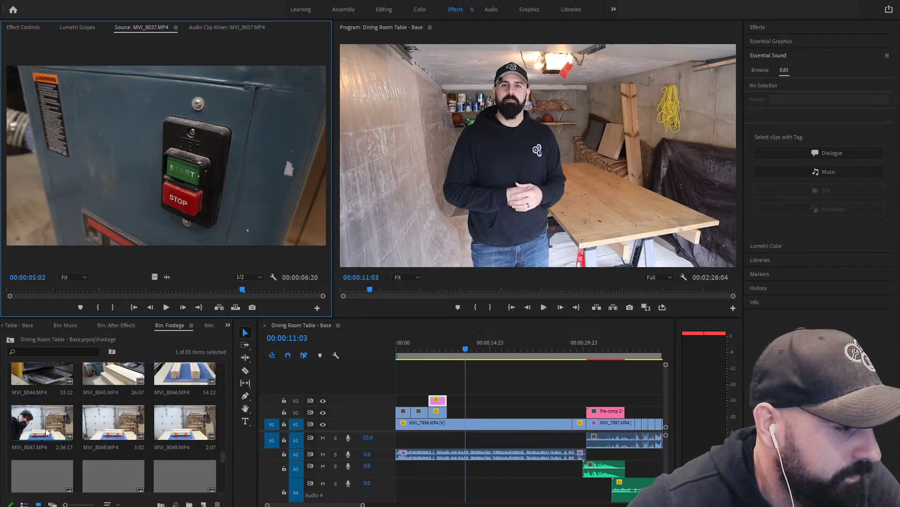
{"action": "double_click", "coordinate": [166, 426]}
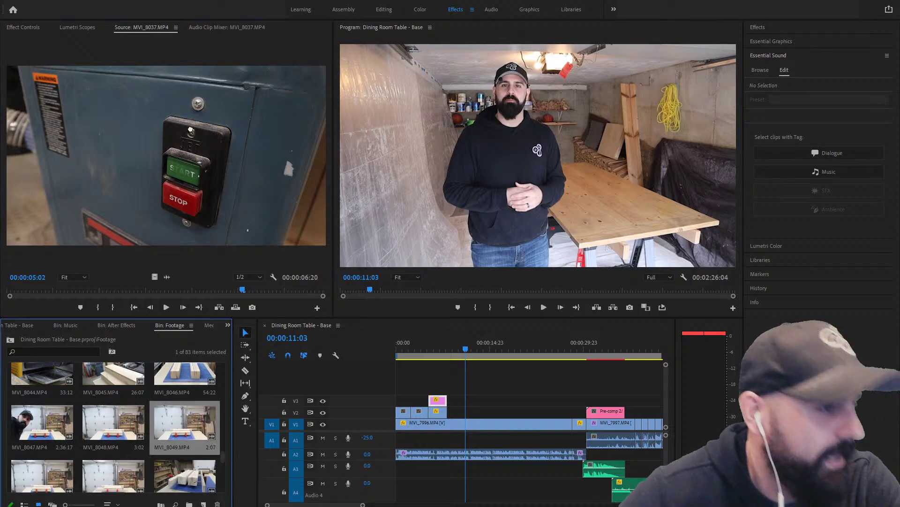
{"action": "mouse_move", "coordinate": [178, 290]}
{"action": "left_mouse_down"}
{"action": "mouse_move", "coordinate": [256, 291]}
{"action": "mouse_move", "coordinate": [166, 294]}
{"action": "left_mouse_up"}
{"action": "key", "text": "space"}
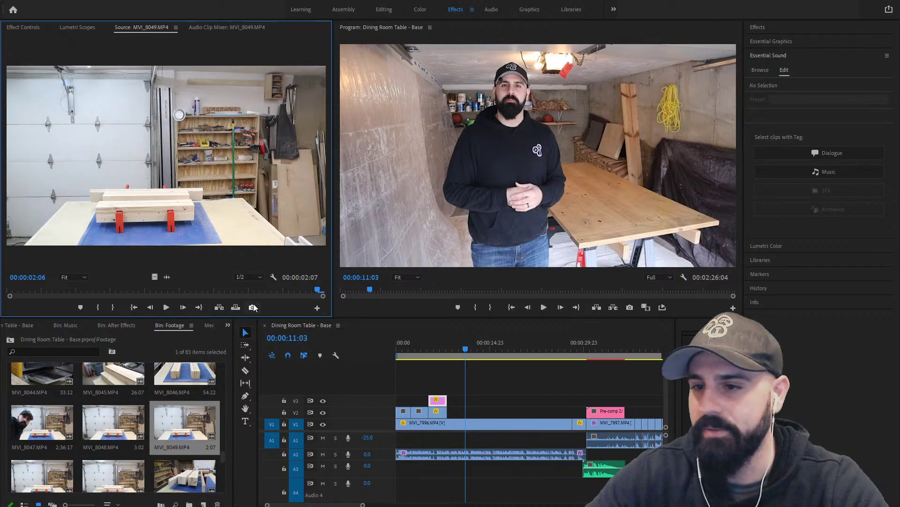
Open MVI_8051.MP4 from the Footage bin in the source view and scrub to 00:03:00:11
{"action": "scroll", "coordinate": [113, 422], "scroll_direction": "down", "scroll_amount": 1}
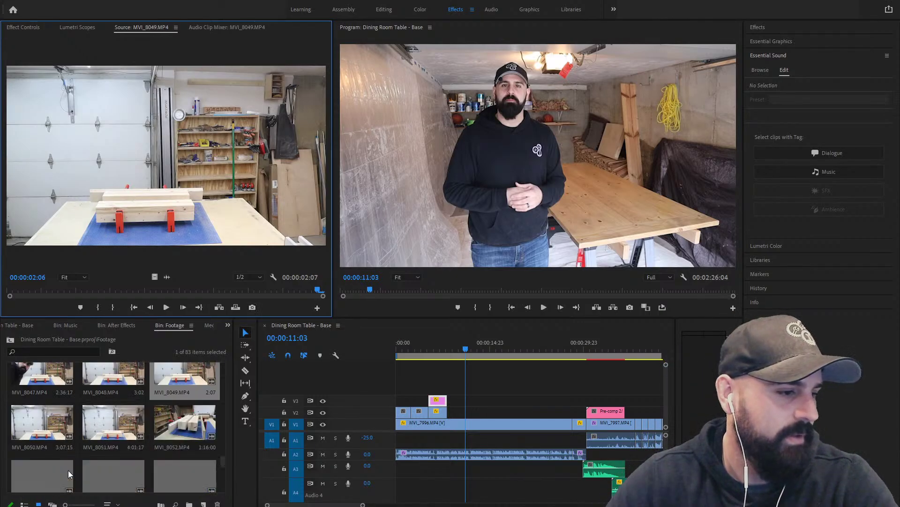
{"action": "left_click", "coordinate": [113, 423]}
{"action": "left_click_drag", "start_coordinate": [89, 289], "coordinate": [243, 290]}
Delete the leftover clips just past 00:02:00 on V1 and A1 and place MVI_8051.MP4 there on V1 from about 00:01:21
{"action": "left_click_drag", "start_coordinate": [348, 503], "coordinate": [413, 504]}
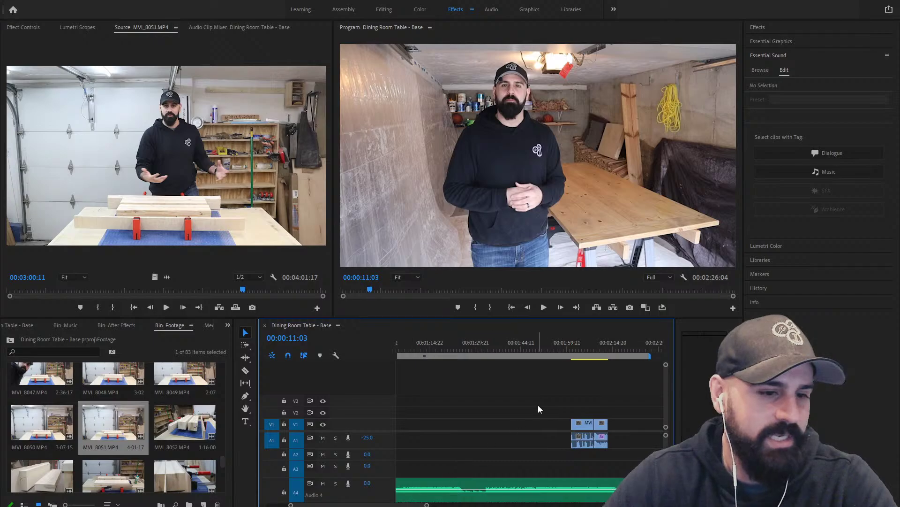
{"action": "left_click_drag", "start_coordinate": [542, 404], "coordinate": [632, 452]}
{"action": "key", "text": "Delete"}
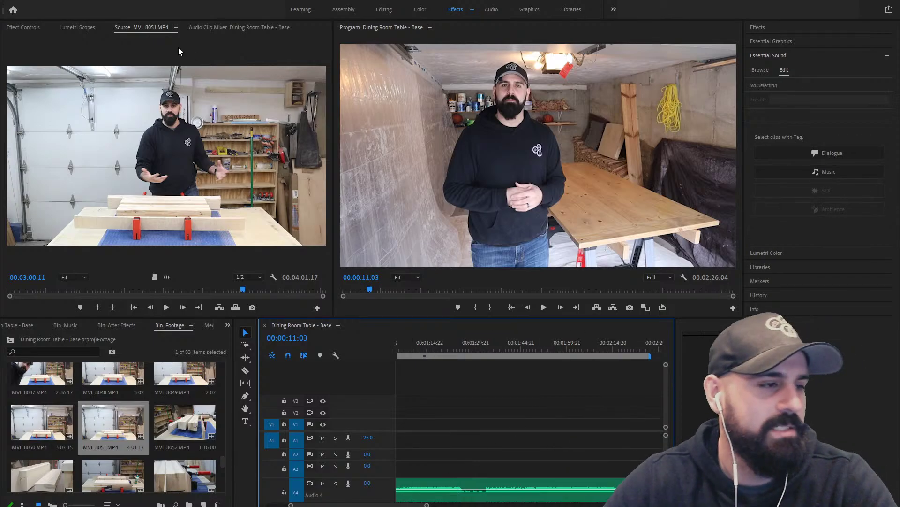
{"action": "left_click", "coordinate": [177, 123]}
{"action": "left_click_drag", "start_coordinate": [475, 321], "coordinate": [476, 448]}
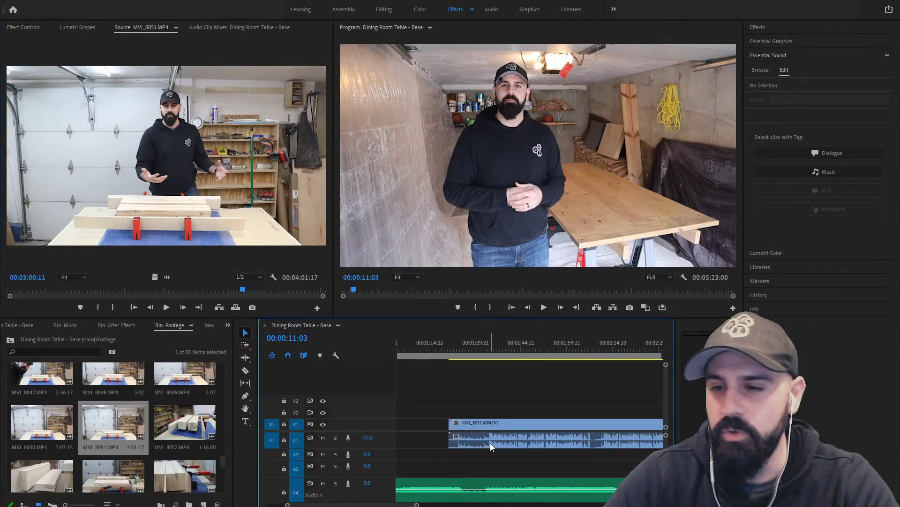
Move the audio of MVI_8051.MP4 down to track A2 and review the end of the clip up to 00:05:17:17
{"action": "left_click_drag", "start_coordinate": [475, 347], "coordinate": [485, 347]}
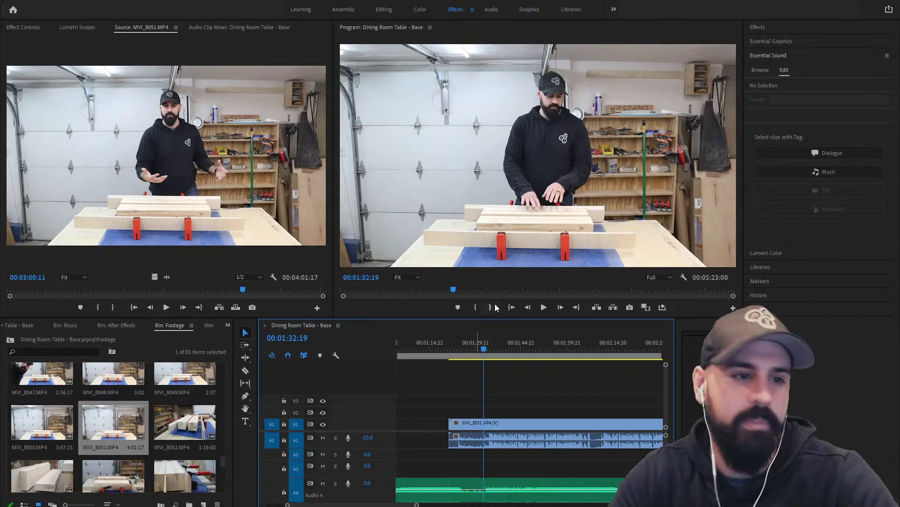
{"action": "scroll", "coordinate": [539, 416], "scroll_direction": "down", "scroll_amount": 5}
{"action": "scroll", "coordinate": [536, 413], "scroll_direction": "down", "scroll_amount": 10}
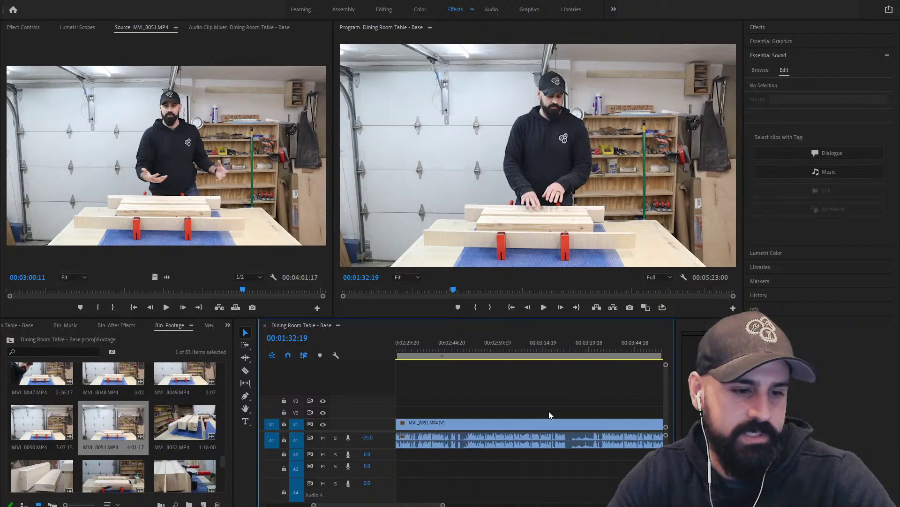
{"action": "left_click", "coordinate": [468, 347]}
{"action": "key", "text": "space"}
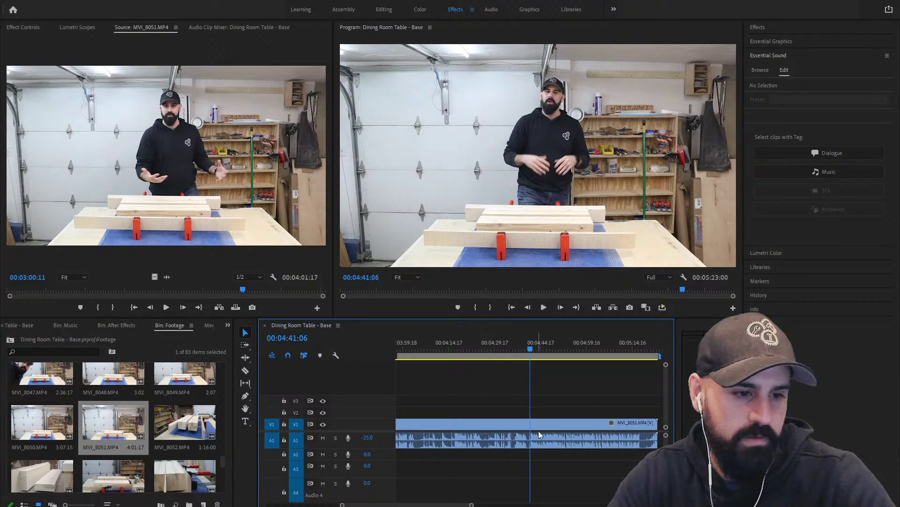
{"action": "left_click_drag", "start_coordinate": [547, 444], "coordinate": [549, 457]}
{"action": "key", "text": "space"}
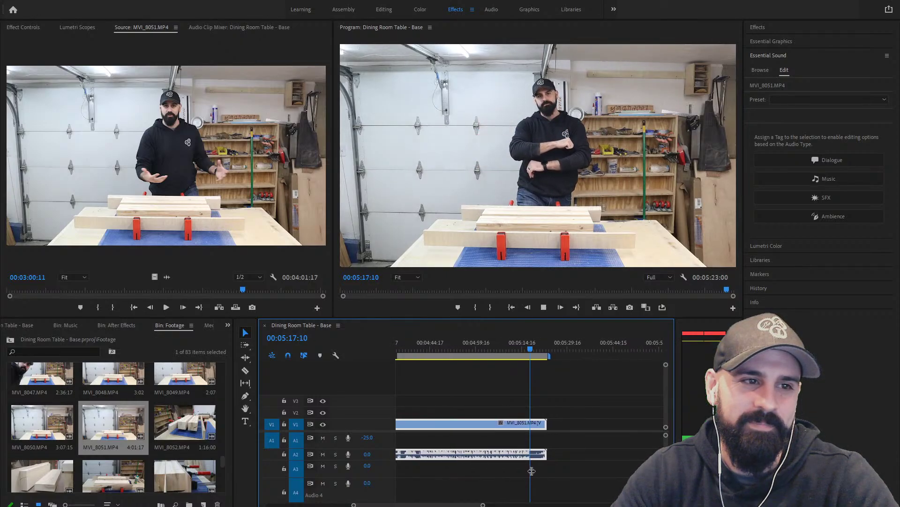
{"action": "key", "text": "space"}
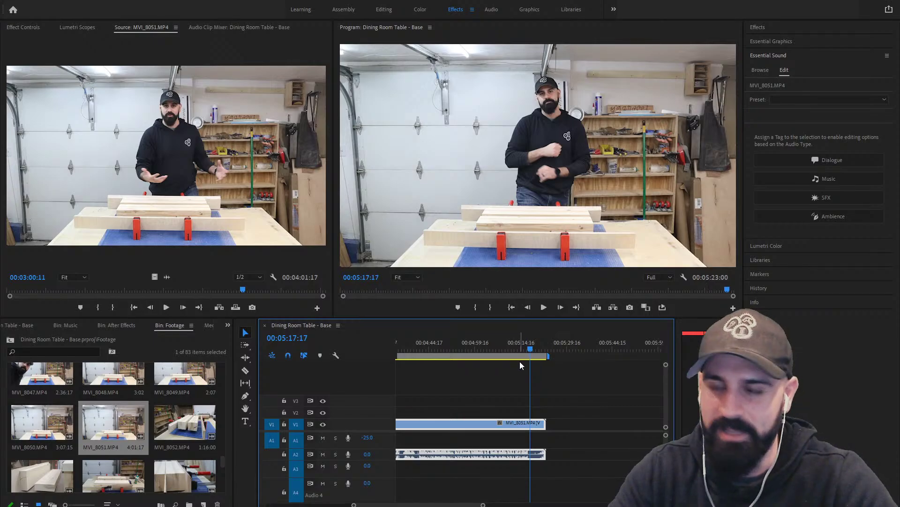
Go back through MVI_8051.MP4 in the timeline and replay the explanation up to 00:04:43:12
{"action": "scroll", "coordinate": [499, 385], "scroll_direction": "up", "scroll_amount": 4}
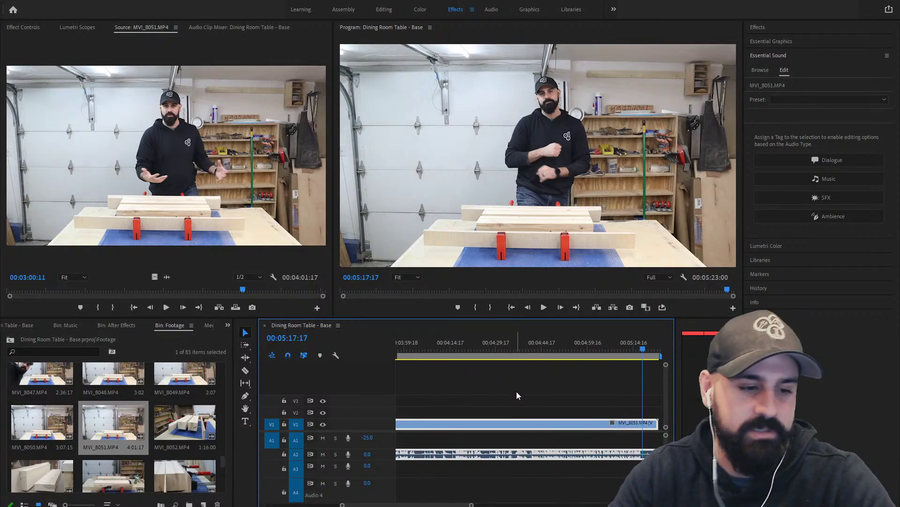
{"action": "scroll", "coordinate": [525, 384], "scroll_direction": "up", "scroll_amount": 3}
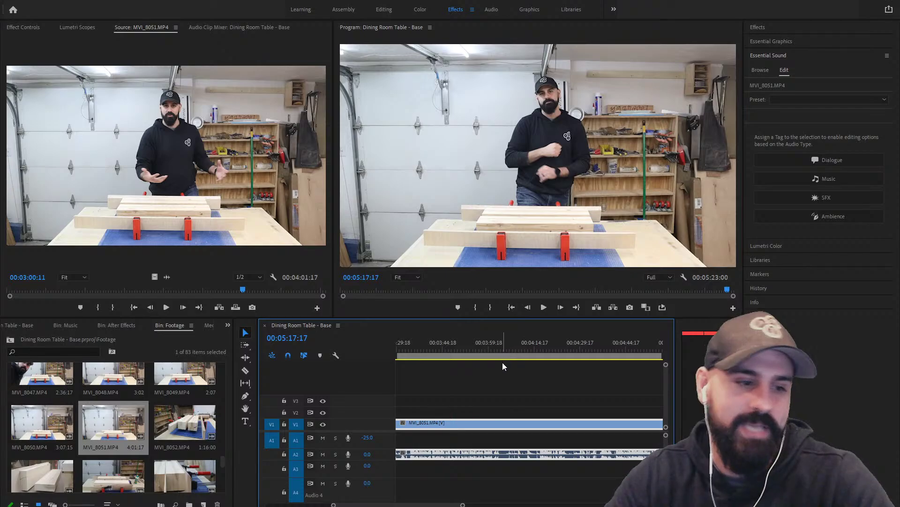
{"action": "scroll", "coordinate": [501, 502], "scroll_direction": "down", "scroll_amount": 3}
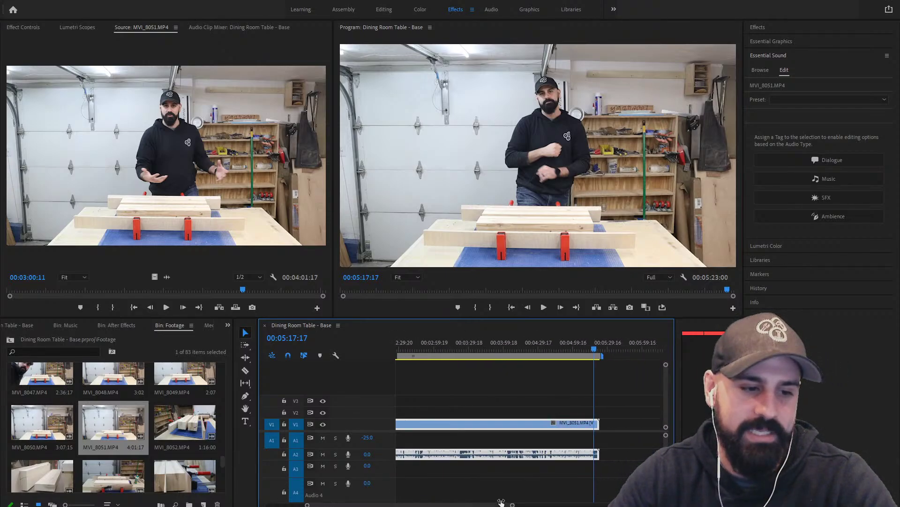
{"action": "scroll", "coordinate": [501, 502], "scroll_direction": "down", "scroll_amount": 1}
{"action": "scroll", "coordinate": [454, 479], "scroll_direction": "up", "scroll_amount": 3}
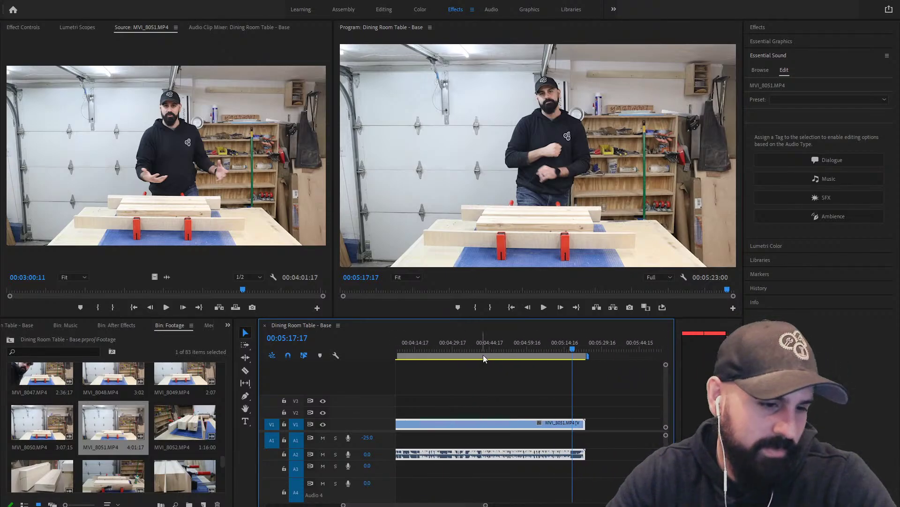
{"action": "left_click", "coordinate": [485, 342]}
{"action": "key", "text": "space"}
{"action": "scroll", "coordinate": [507, 372], "scroll_direction": "up", "scroll_amount": 2}
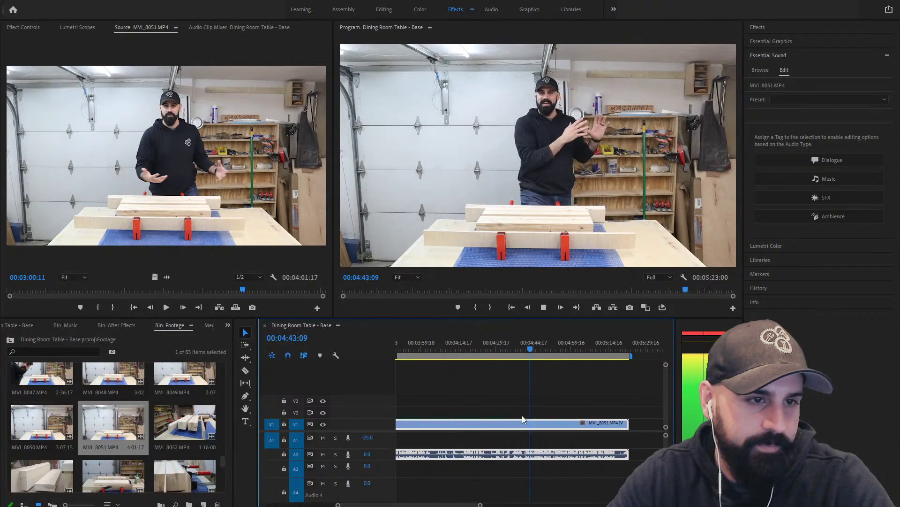
{"action": "key", "text": "space"}
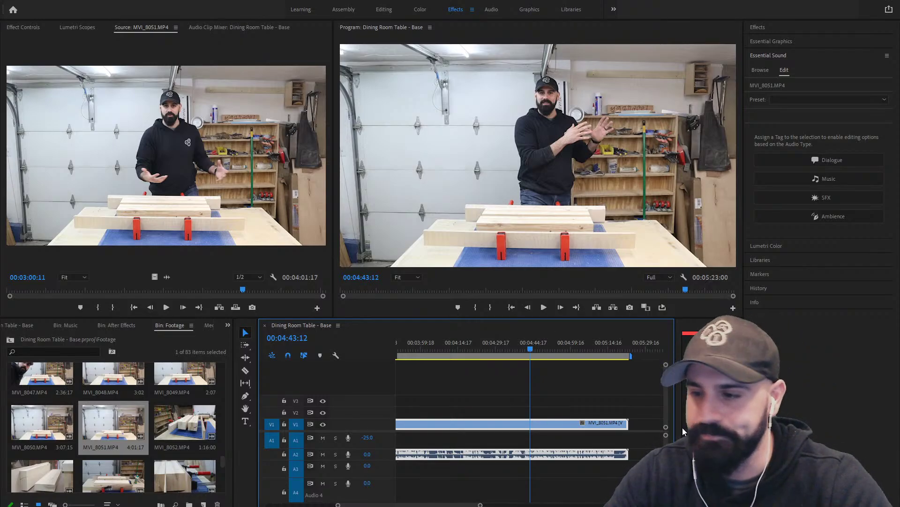
Find MVI_8062.MP4 in the Footage bin, open it in the source view and scrub to the chiselling at 00:00:28:11
{"action": "scroll", "coordinate": [165, 419], "scroll_direction": "down", "scroll_amount": 2}
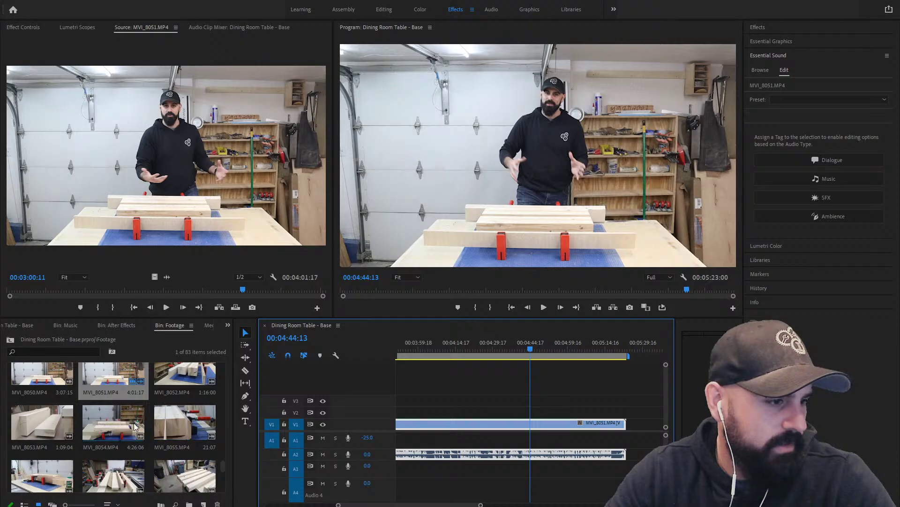
{"action": "scroll", "coordinate": [134, 423], "scroll_direction": "down", "scroll_amount": 4}
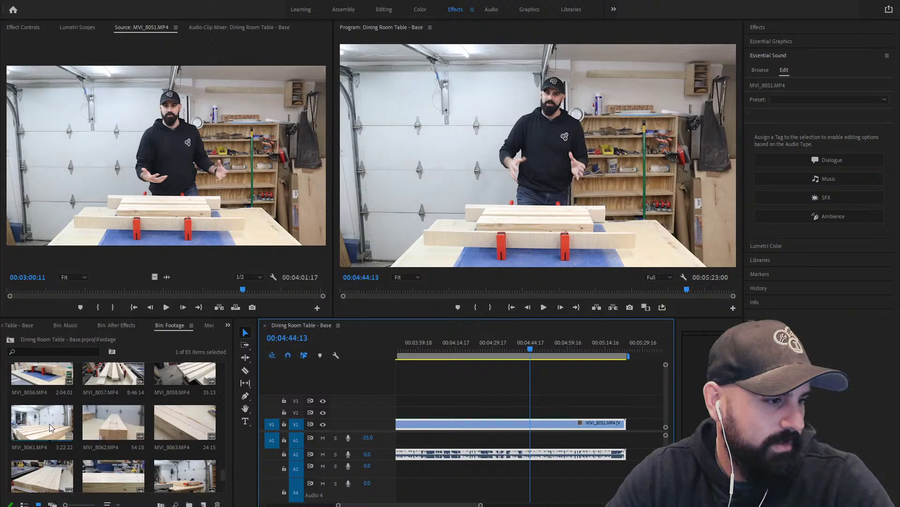
{"action": "left_click_drag", "start_coordinate": [115, 426], "coordinate": [143, 188]}
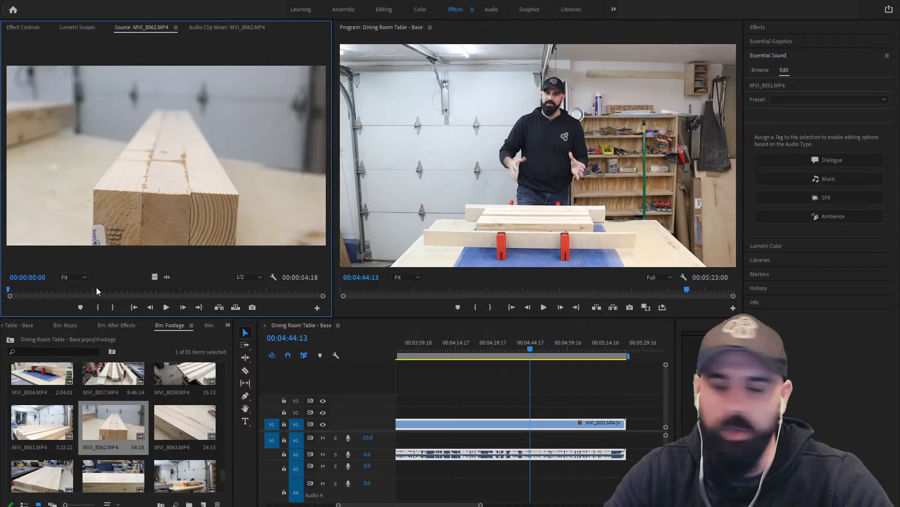
{"action": "left_click_drag", "start_coordinate": [45, 288], "coordinate": [173, 280]}
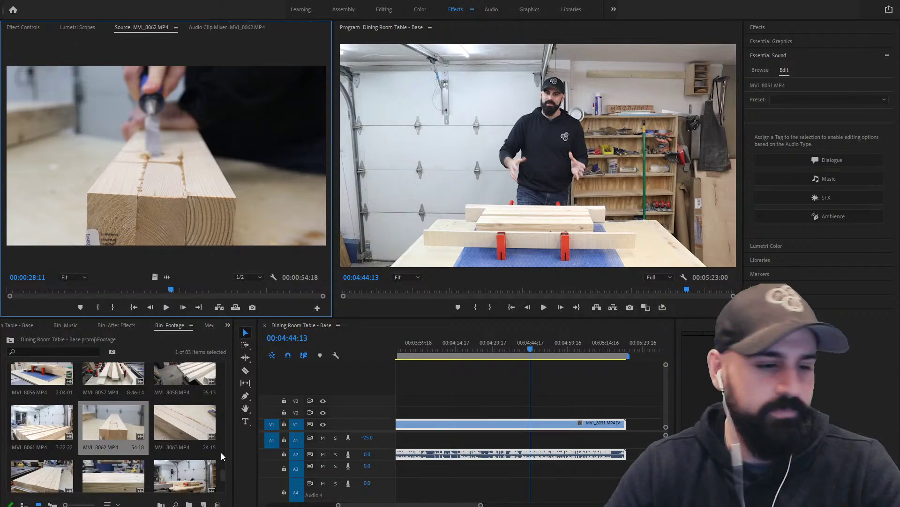
Move the timeline playhead to 00:04:39:16 and scrub the chiselling shot in MVI_8062.MP4 on to 00:00:38:07
{"action": "left_click_drag", "start_coordinate": [529, 345], "coordinate": [518, 348]}
{"action": "scroll", "coordinate": [123, 426], "scroll_direction": "down", "scroll_amount": 1}
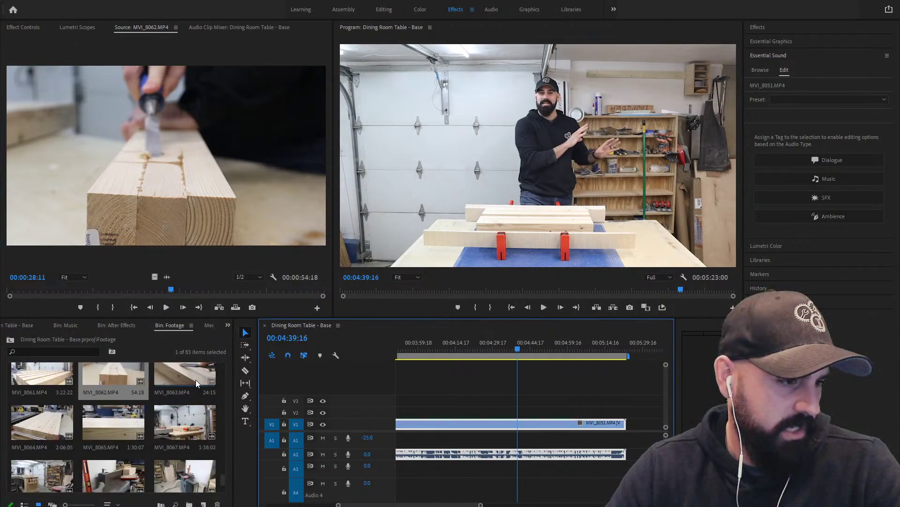
{"action": "scroll", "coordinate": [196, 379], "scroll_direction": "up", "scroll_amount": 1}
{"action": "left_click_drag", "start_coordinate": [169, 288], "coordinate": [230, 296]}
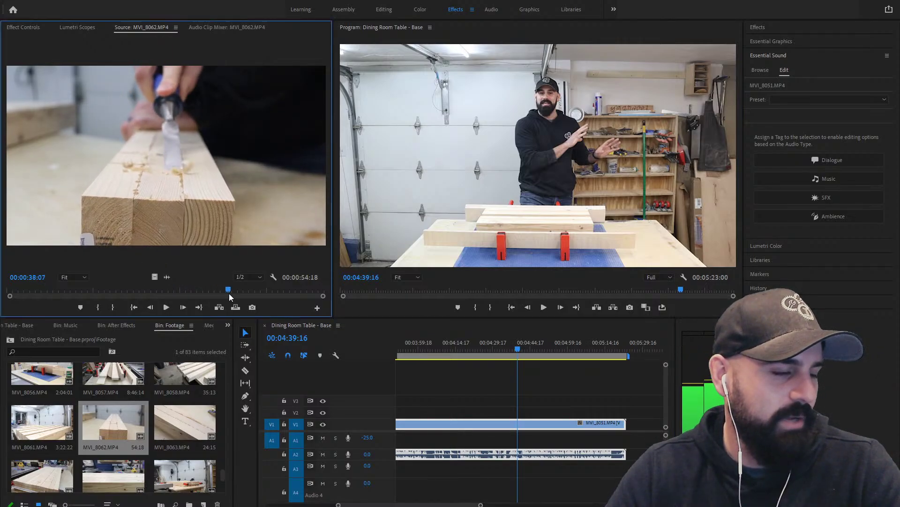
Open MVI_8065.MP4 in the source view and play the hand-planing close-up from 00:00:18:01 to 00:00:22:22
{"action": "scroll", "coordinate": [103, 471], "scroll_direction": "down", "scroll_amount": 1}
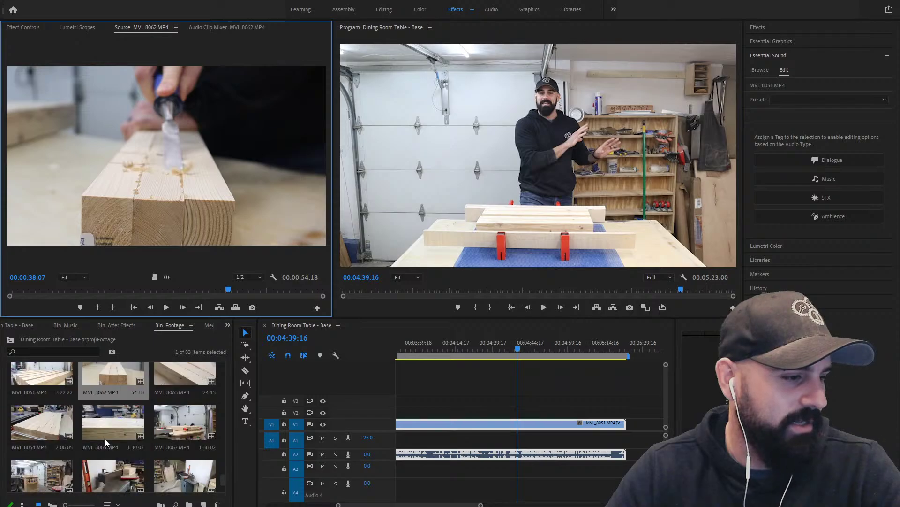
{"action": "double_click", "coordinate": [105, 438]}
{"action": "left_click_drag", "start_coordinate": [74, 289], "coordinate": [71, 294]}
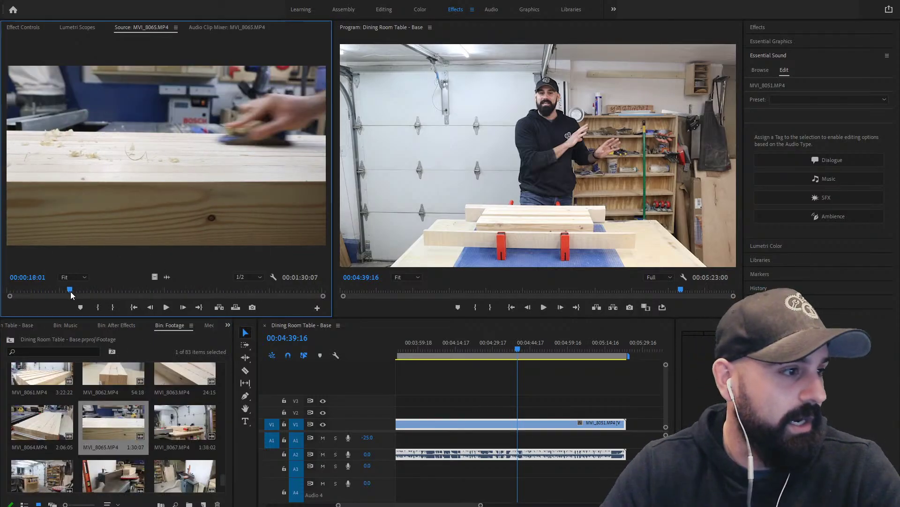
{"action": "key", "text": "space"}
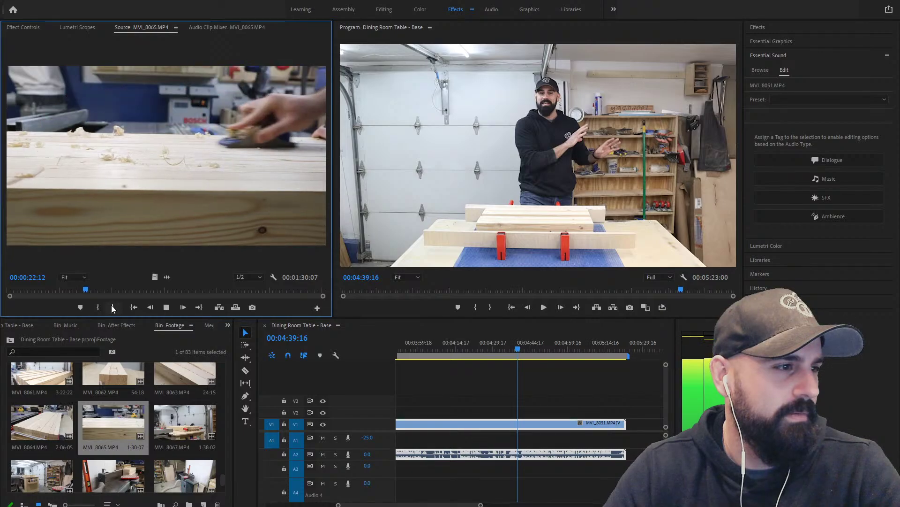
{"action": "key", "text": "space"}
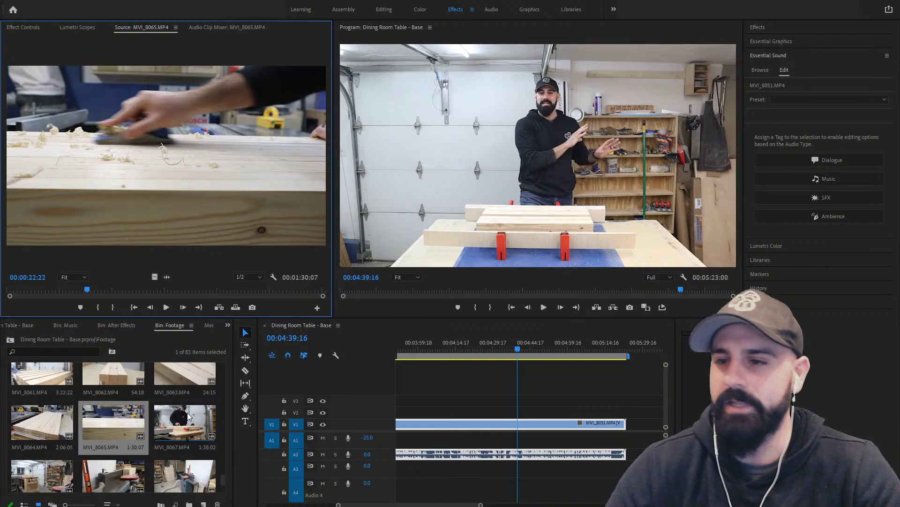
Open MVI_8067.MP4 in the source view and play the wider planing shot up to 00:00:37:05
{"action": "left_click", "coordinate": [183, 426]}
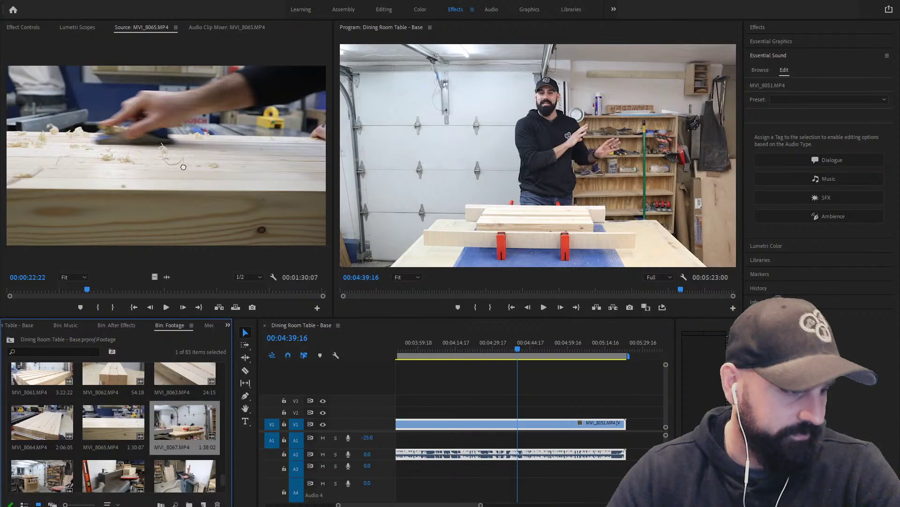
{"action": "left_click_drag", "start_coordinate": [183, 166], "coordinate": [176, 167]}
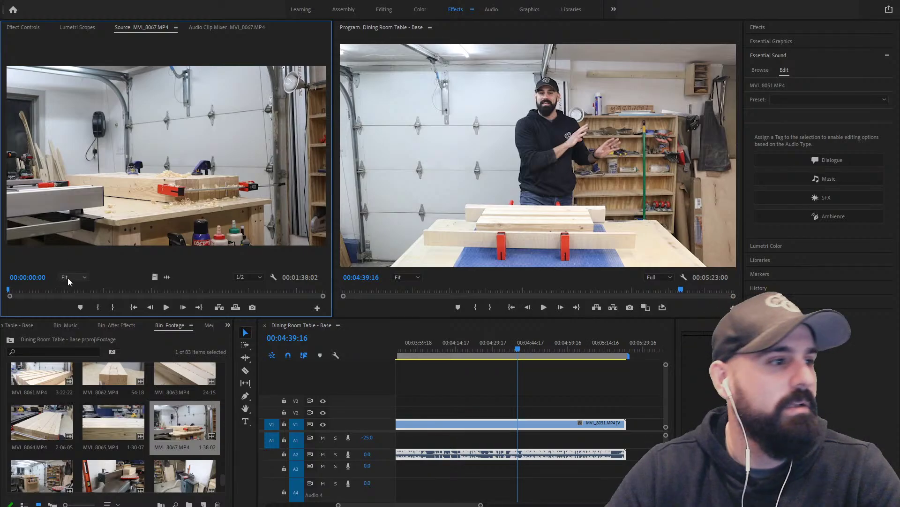
{"action": "left_click_drag", "start_coordinate": [108, 285], "coordinate": [117, 285]}
{"action": "key", "text": "space"}
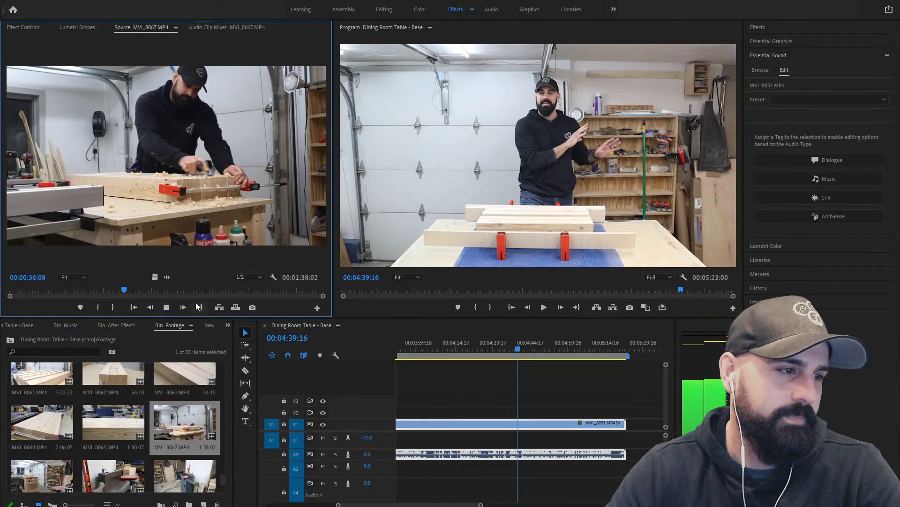
{"action": "key", "text": "space"}
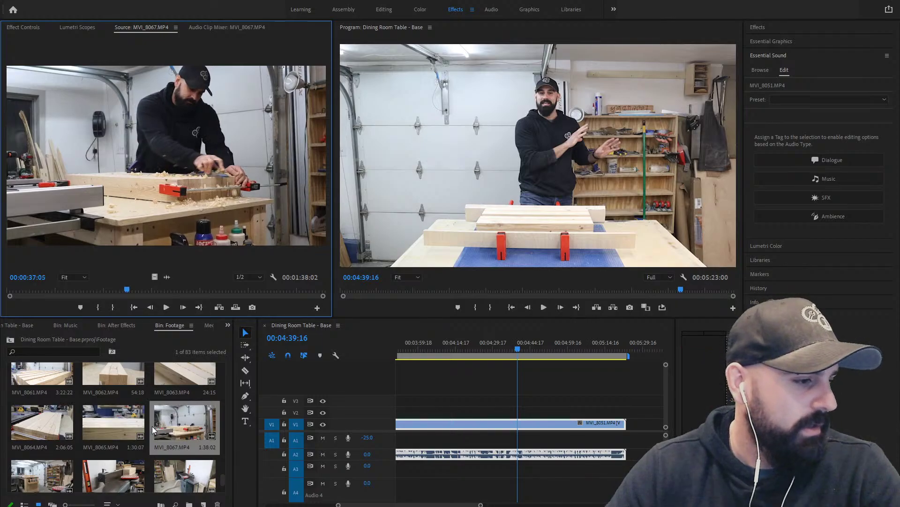
Open MVI_8072.MP4 from the Footage bin in the source view and scrub through the start of the leg end-grain close-up
{"action": "scroll", "coordinate": [148, 413], "scroll_direction": "down", "scroll_amount": 3}
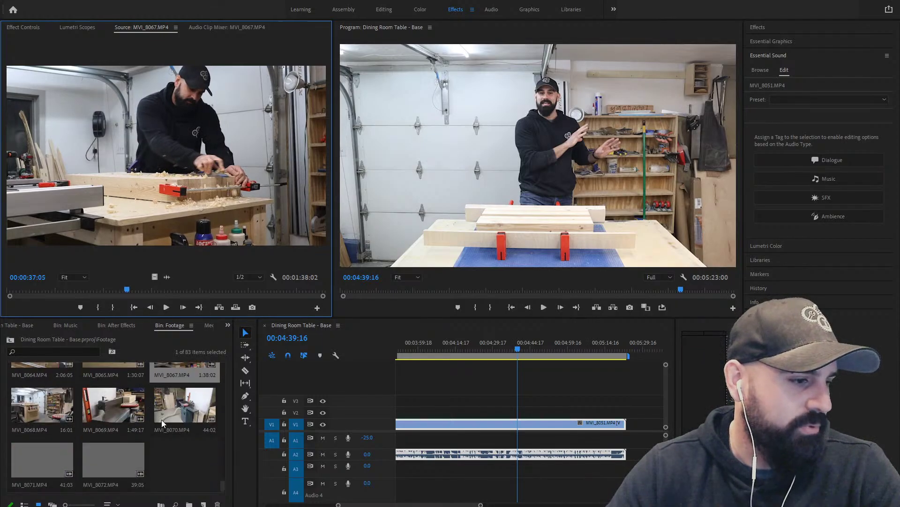
{"action": "double_click", "coordinate": [111, 457]}
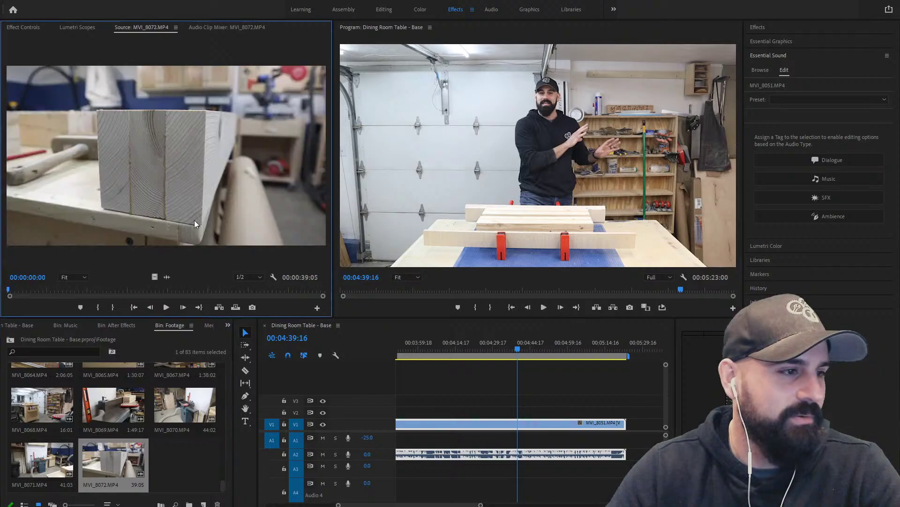
{"action": "left_click_drag", "start_coordinate": [46, 289], "coordinate": [101, 290]}
Open MVI_8070.MP4 and MVI_8069.MP4 in the source view, scrubbing the jointer close-up in MVI_8069.MP4 to 00:01:09:21
{"action": "double_click", "coordinate": [181, 409]}
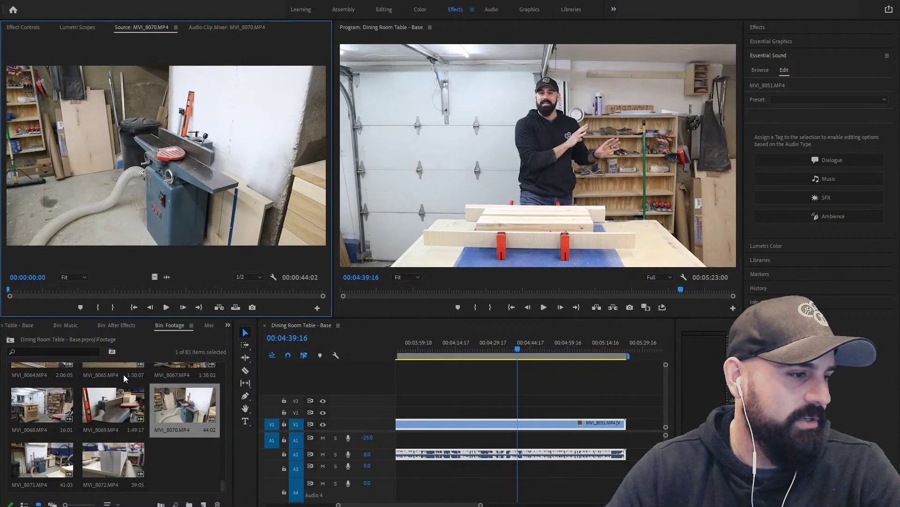
{"action": "double_click", "coordinate": [115, 405]}
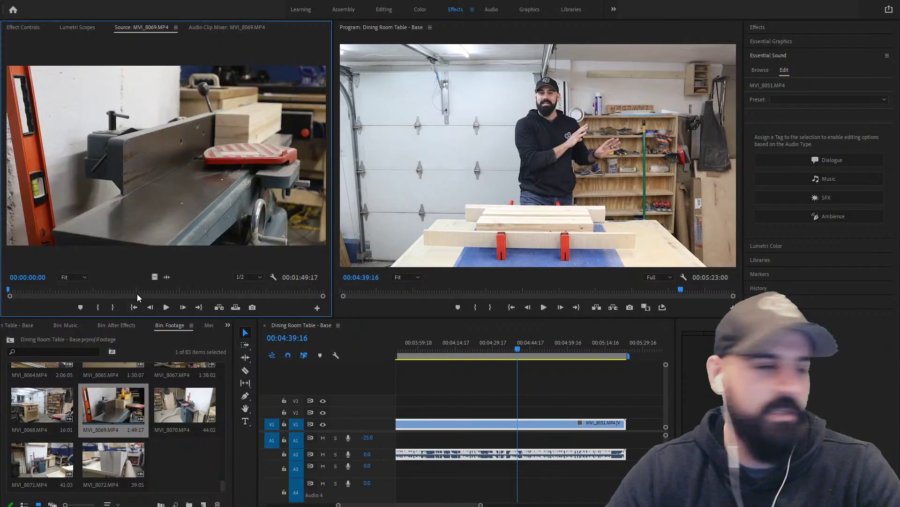
{"action": "left_click_drag", "start_coordinate": [29, 290], "coordinate": [207, 281]}
Open MVI_8070.MP4 in the source view again and scrub and play the jointer shot up to 00:00:36:23
{"action": "double_click", "coordinate": [184, 405]}
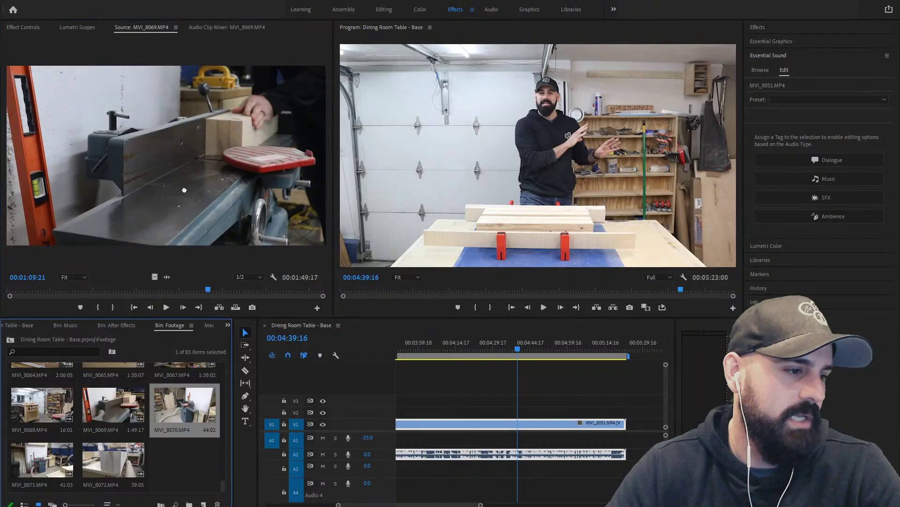
{"action": "left_click_drag", "start_coordinate": [114, 288], "coordinate": [255, 289]}
{"action": "key", "text": "space"}
{"action": "key", "text": "space"}
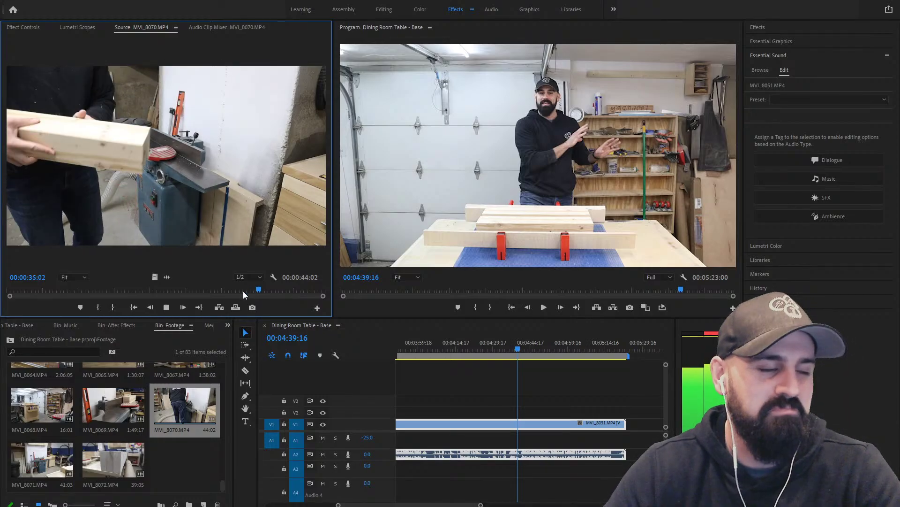
{"action": "key", "text": "space"}
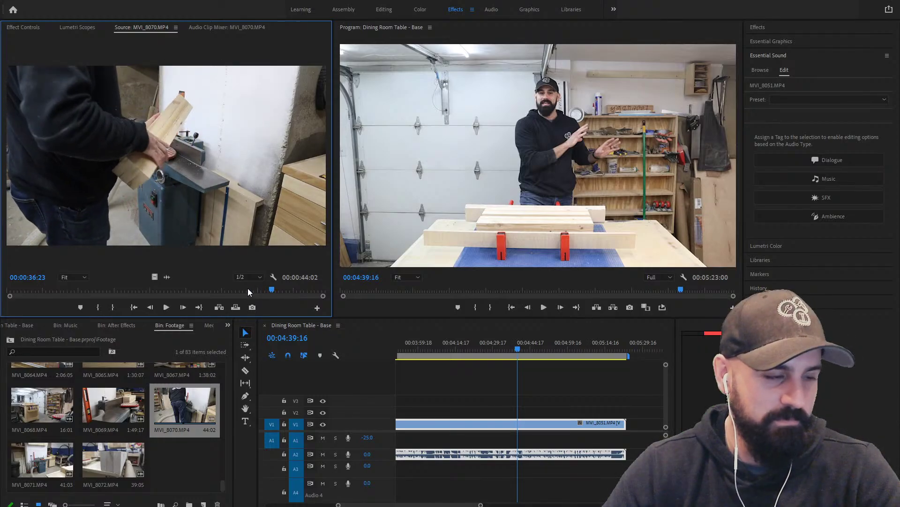
Scrub the wide jointer shot in MVI_8071.MP4 to 00:00:38:17 and the leg end-grain close-up in MVI_8072.MP4 to 00:00:37:03
{"action": "double_click", "coordinate": [33, 462]}
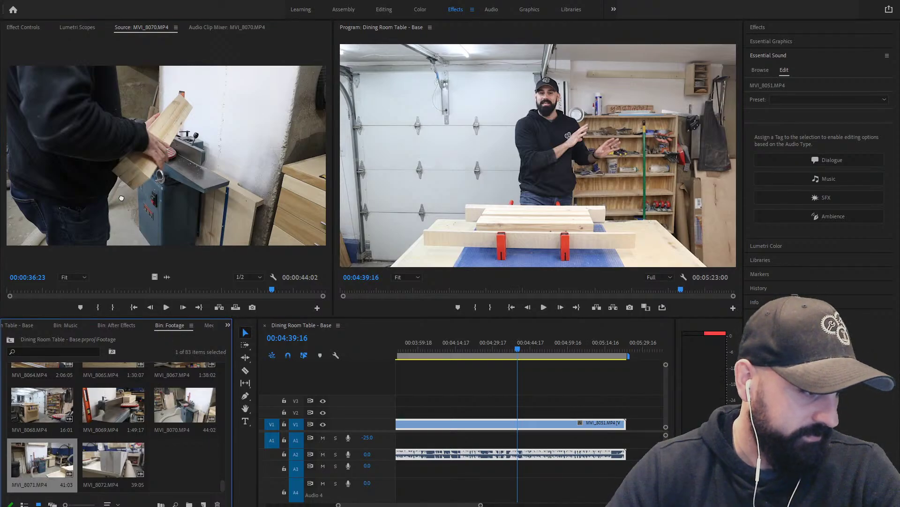
{"action": "left_click_drag", "start_coordinate": [120, 290], "coordinate": [307, 287]}
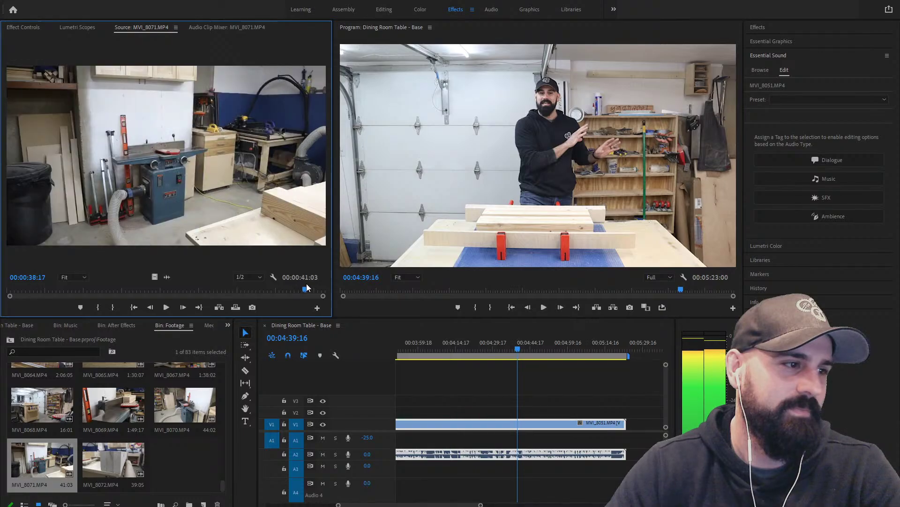
{"action": "double_click", "coordinate": [101, 462]}
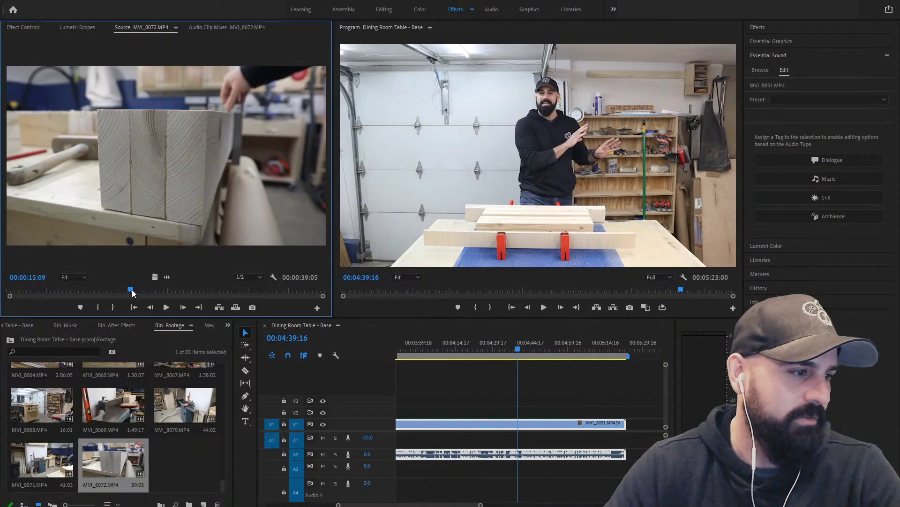
{"action": "left_click_drag", "start_coordinate": [132, 289], "coordinate": [308, 253]}
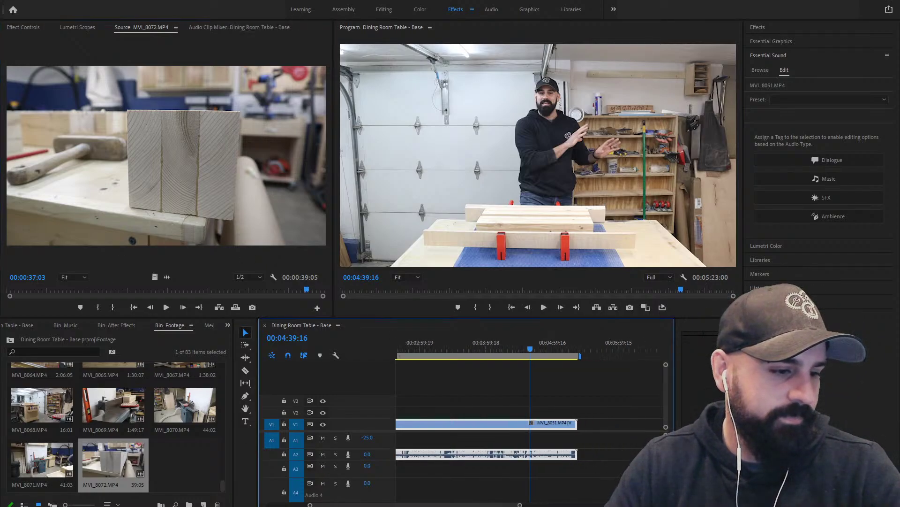
Return to the beginning of the timeline and place the playhead on the table-rendering overlay at 00:00:06:19
{"action": "left_click_drag", "start_coordinate": [338, 505], "coordinate": [278, 505]}
{"action": "left_click_drag", "start_coordinate": [436, 346], "coordinate": [403, 337]}
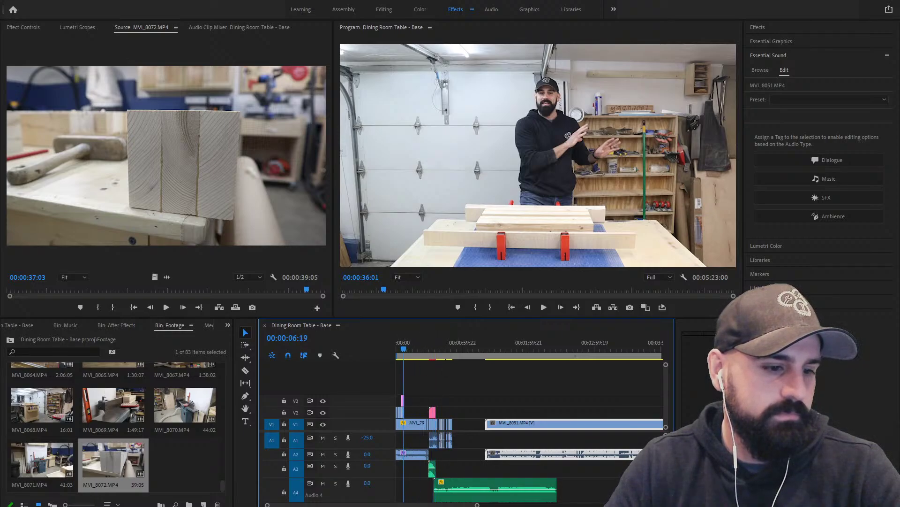
{"action": "key", "text": "="}
{"action": "key", "text": "="}
{"action": "key", "text": "="}
{"action": "left_click", "coordinate": [465, 346]}
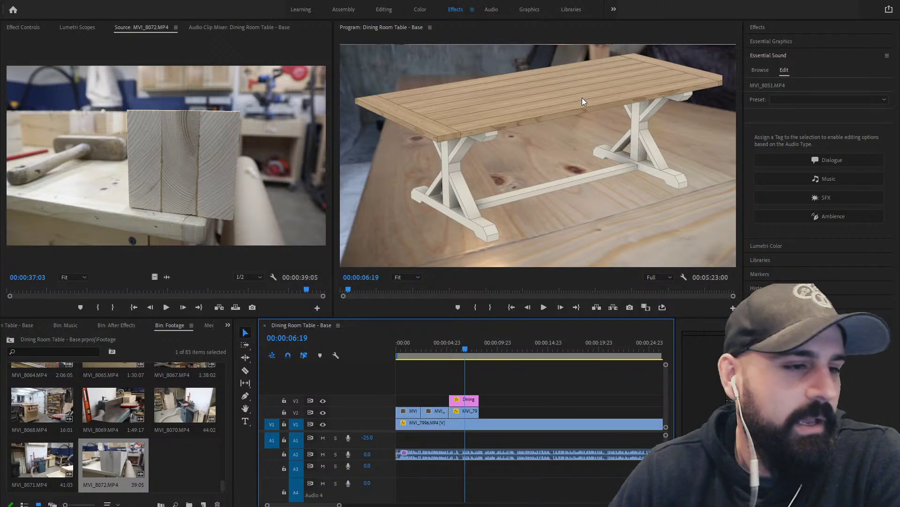
Show the wider timeline and play the talking intro just after the table rendering, up to 00:00:12:00
{"action": "left_click_drag", "start_coordinate": [340, 504], "coordinate": [452, 505]}
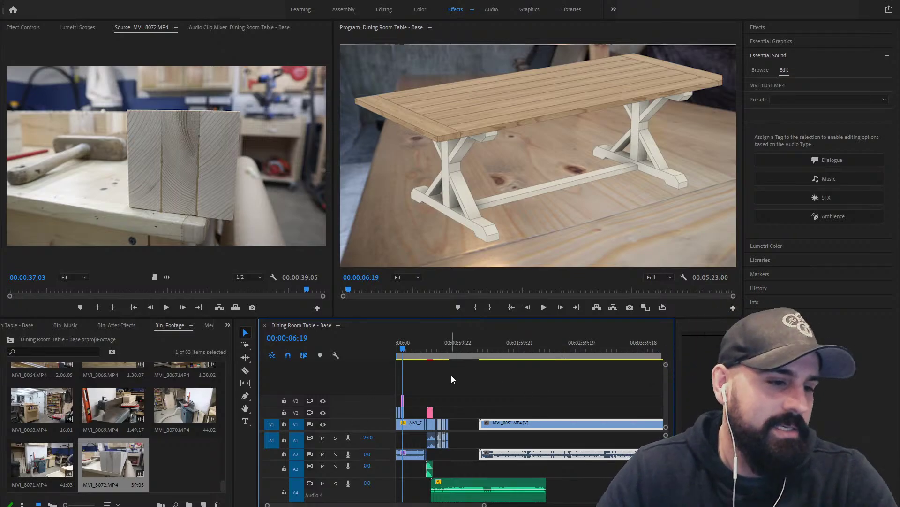
{"action": "left_click", "coordinate": [423, 344]}
{"action": "left_click", "coordinate": [424, 346]}
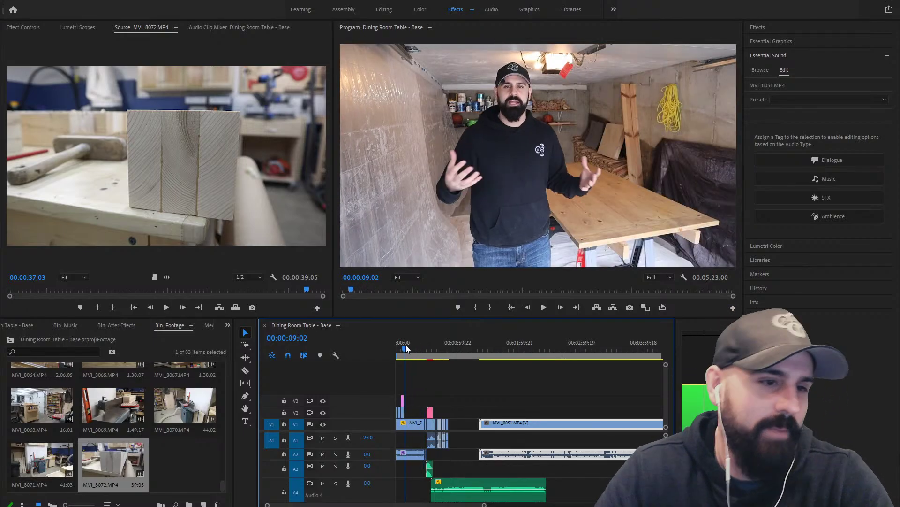
{"action": "left_click", "coordinate": [402, 347]}
{"action": "key", "text": "space"}
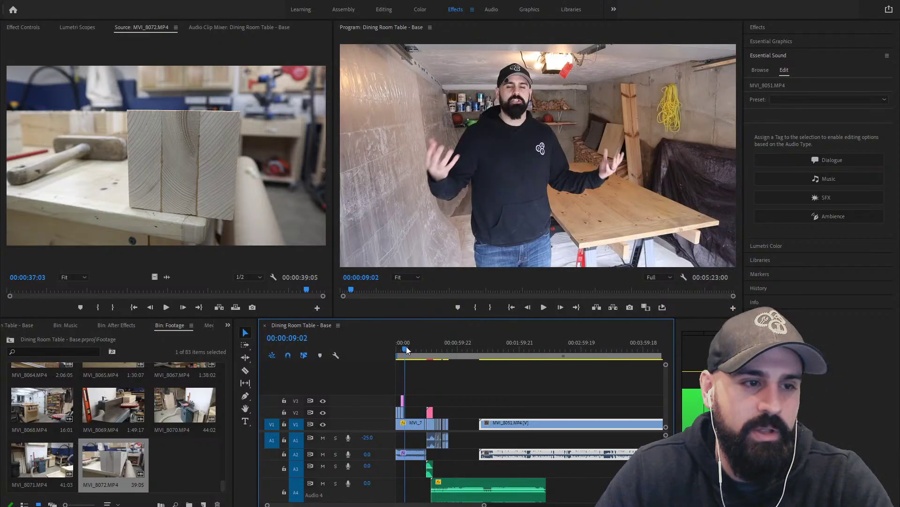
{"action": "key", "text": "space"}
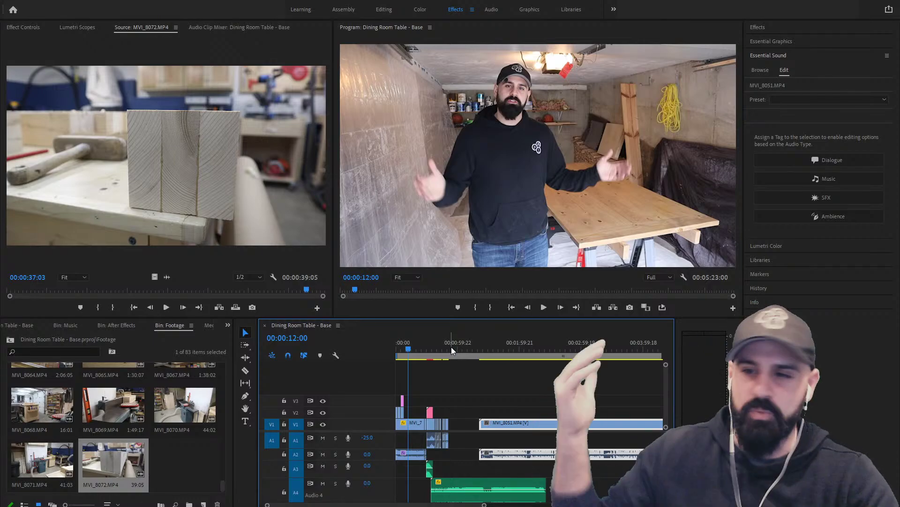
Play the talking intro in the sequence on to 00:00:15:12
{"action": "left_click", "coordinate": [409, 350]}
{"action": "key", "text": "space"}
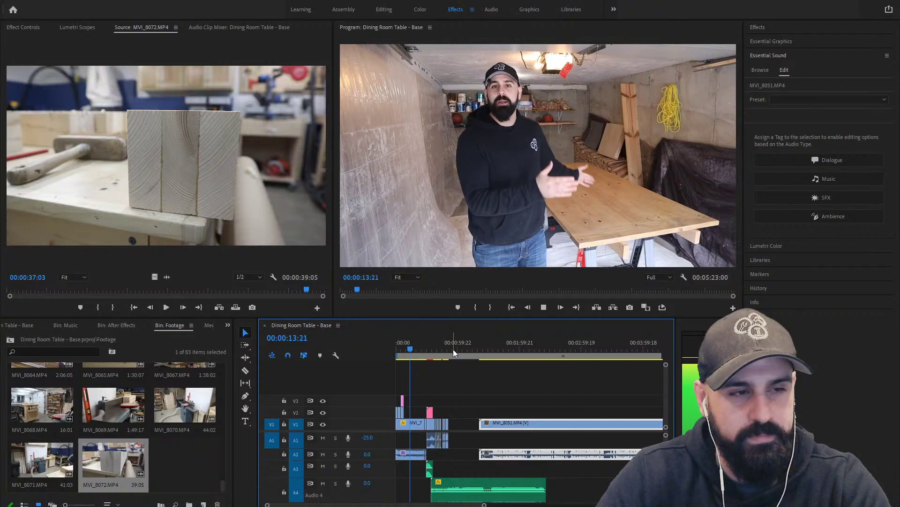
{"action": "key", "text": "space"}
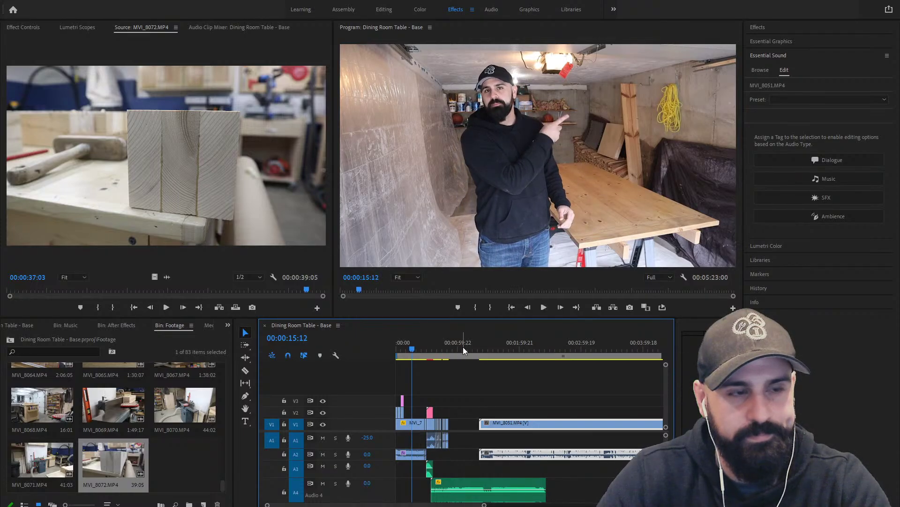